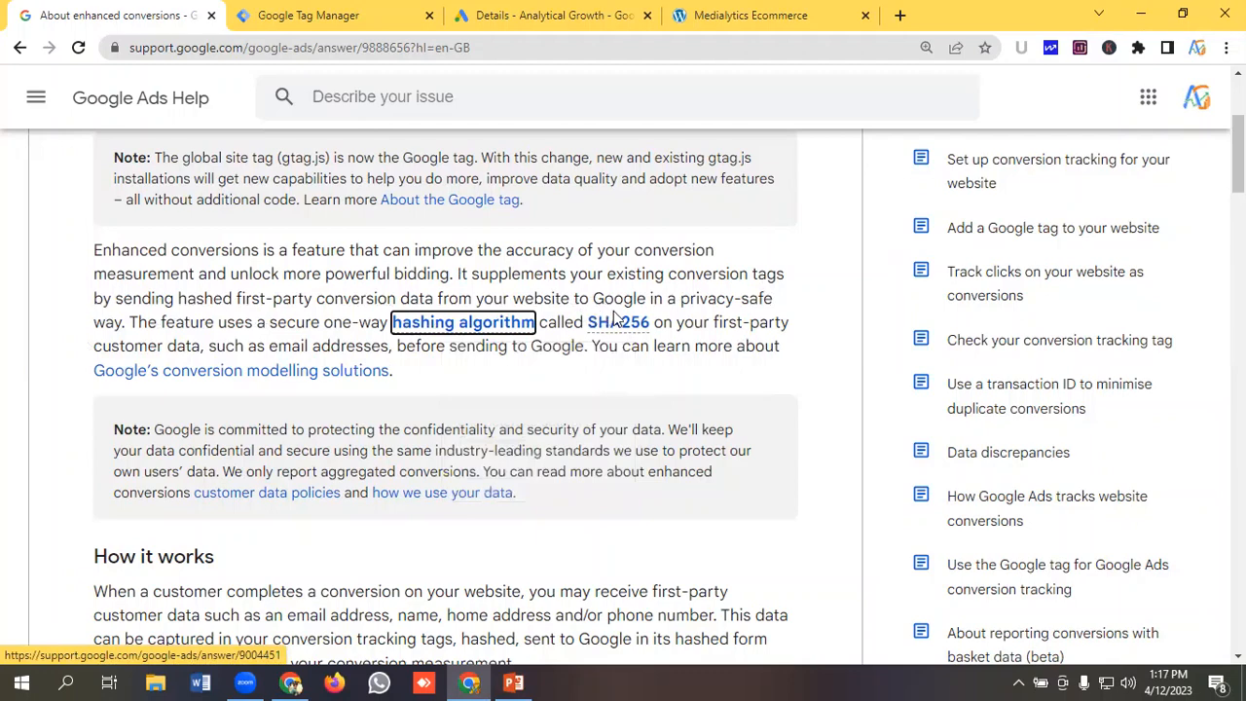
Read the Google Ads help article about enhanced conversions and how they work.
click(462, 319)
scroll(433, 346, down, 3)
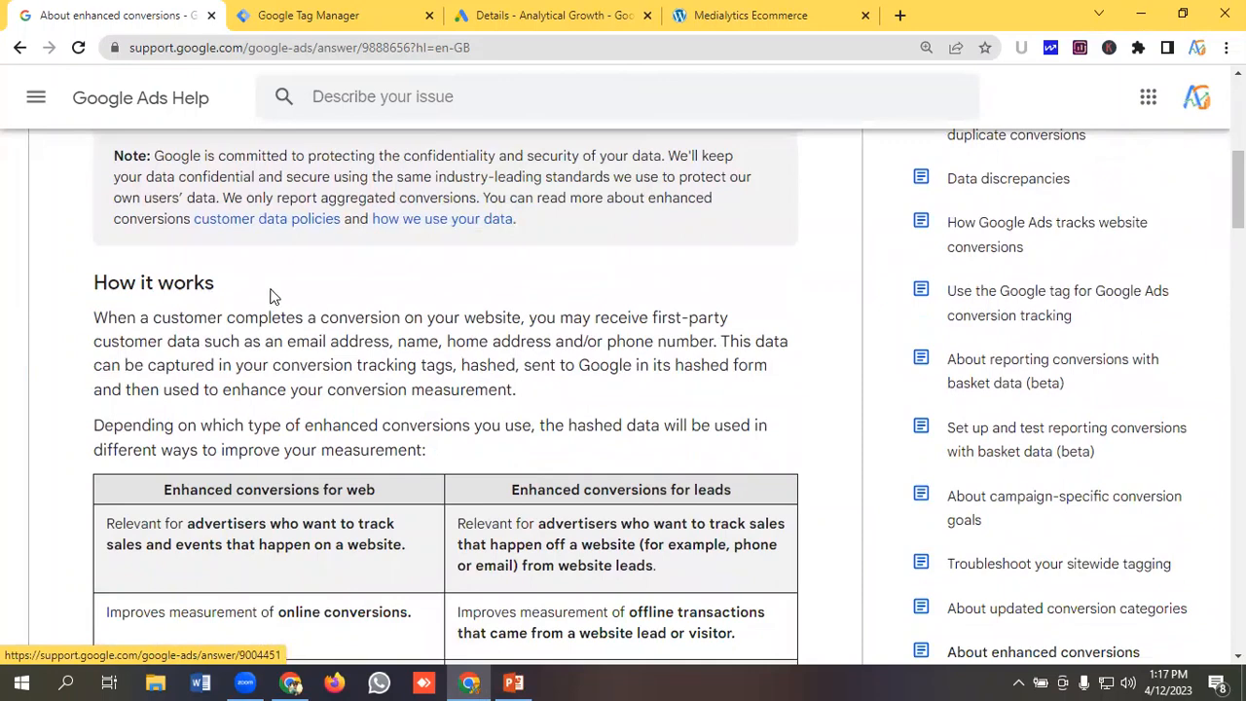
scroll(269, 295, down, 1)
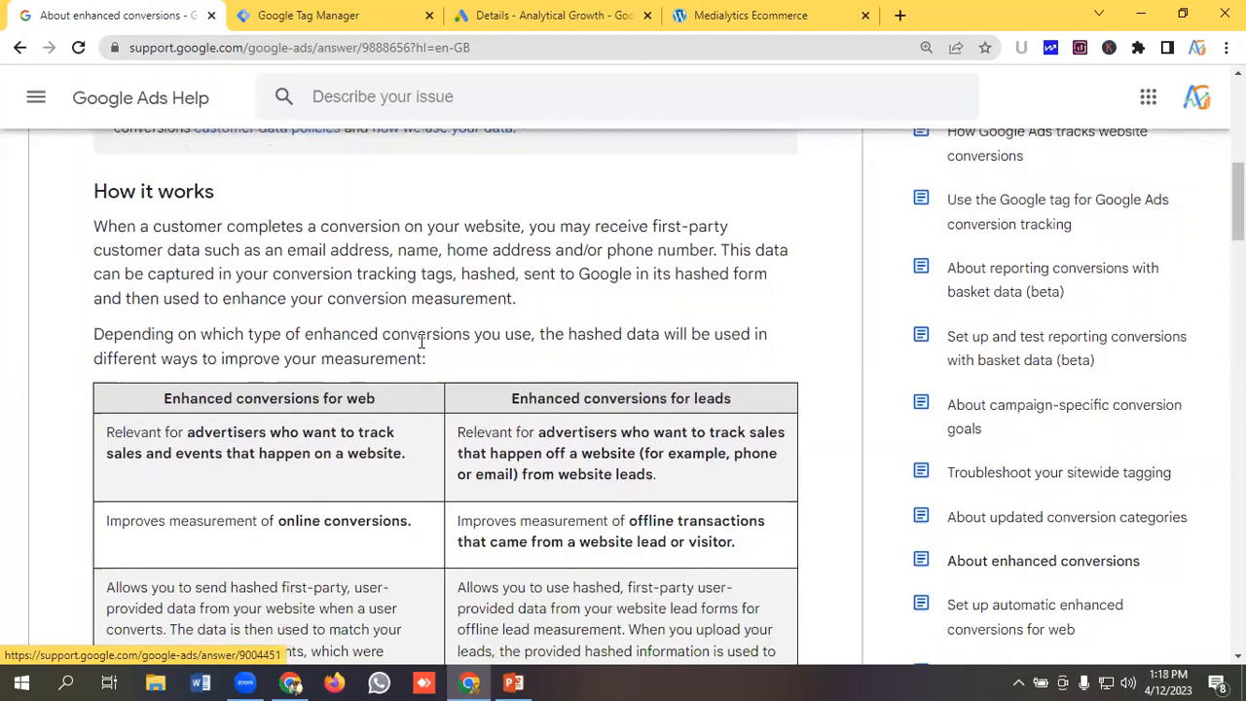
scroll(428, 351, down, 1)
scroll(201, 407, down, 1)
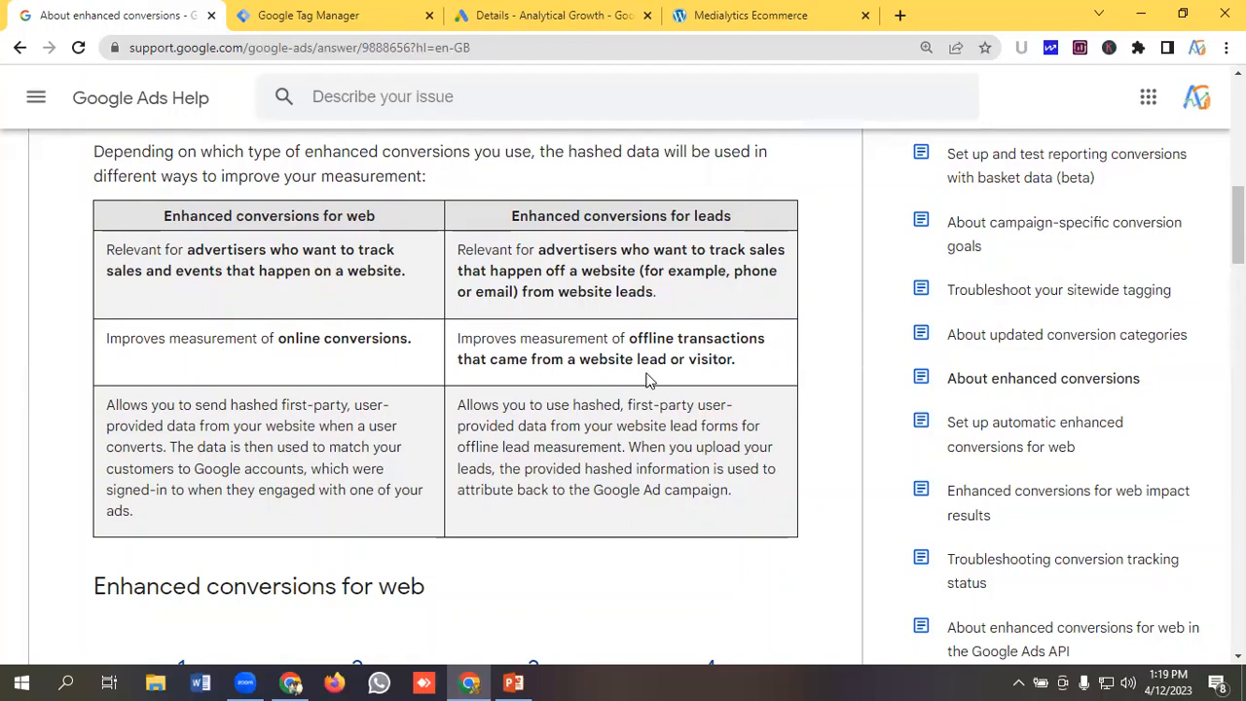
scroll(113, 352, down, 1)
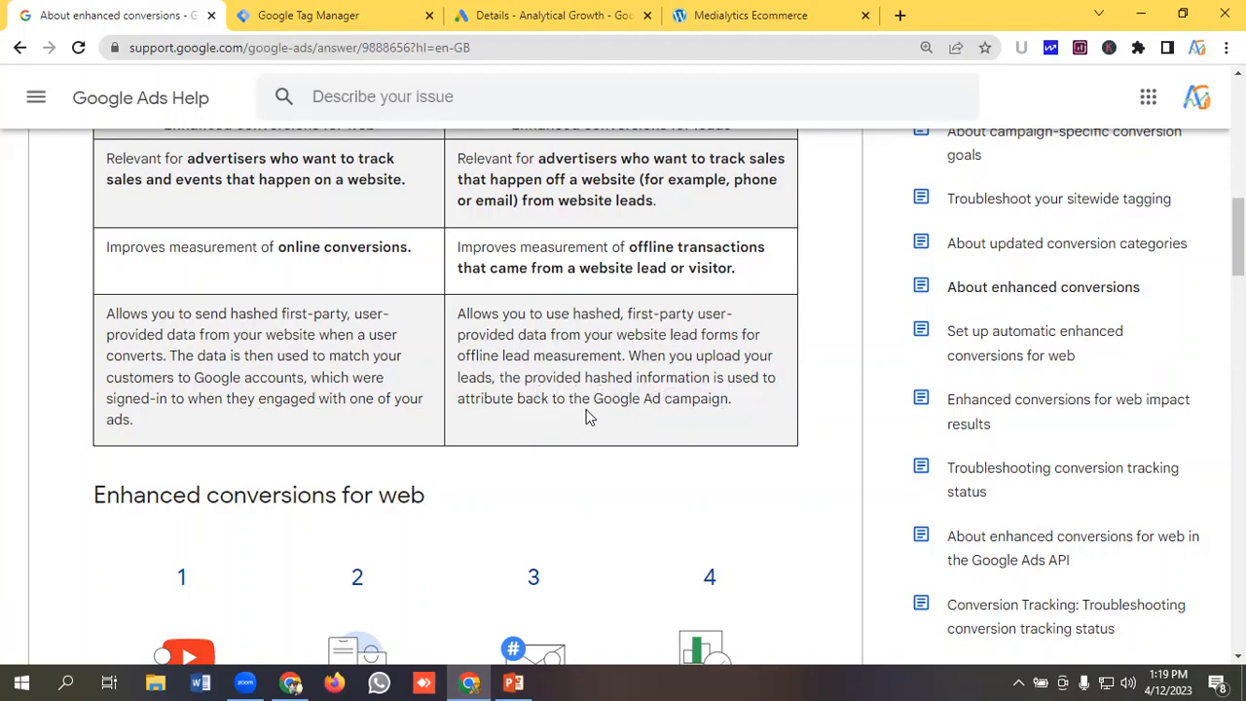
scroll(318, 316, down, 5)
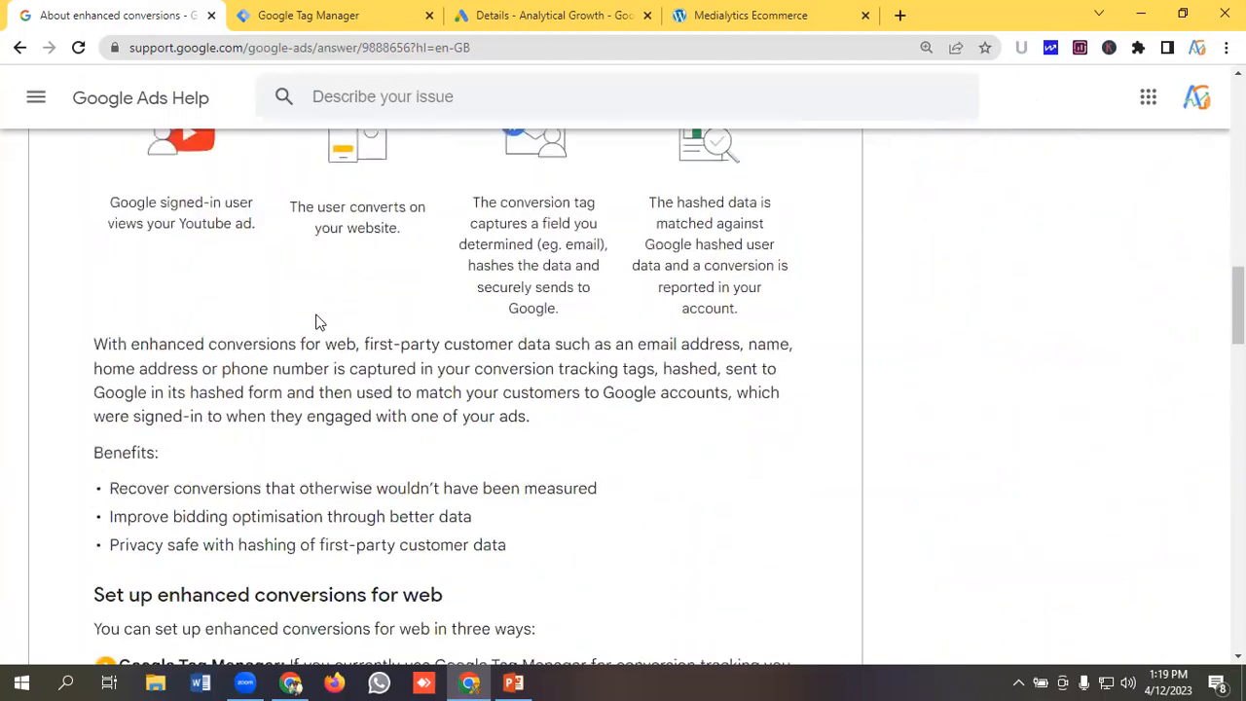
scroll(314, 314, down, 4)
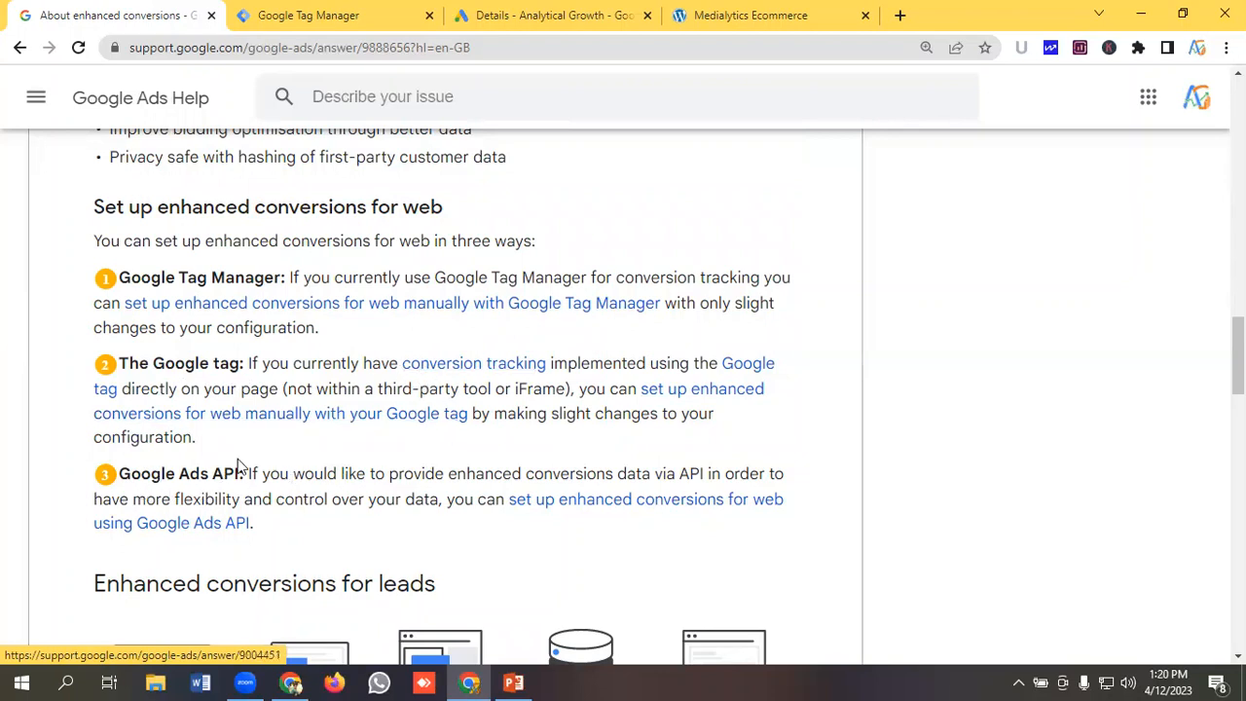
scroll(238, 465, up, 1)
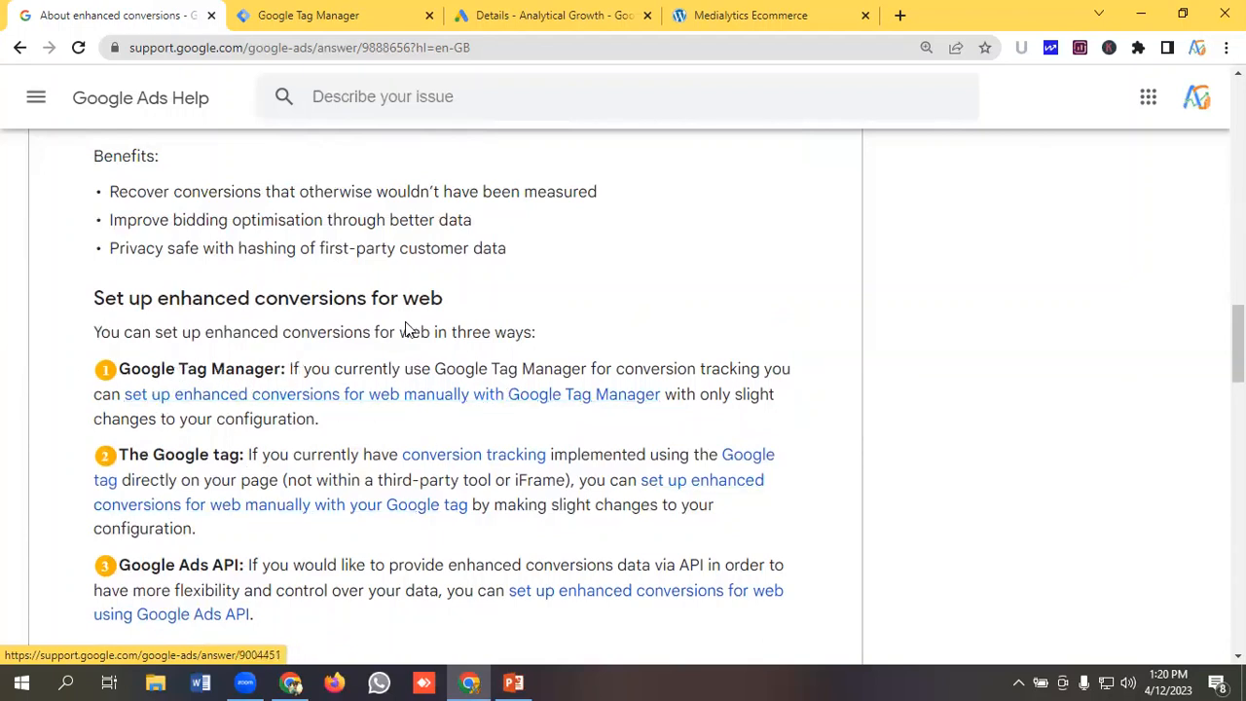
scroll(396, 240, up, 9)
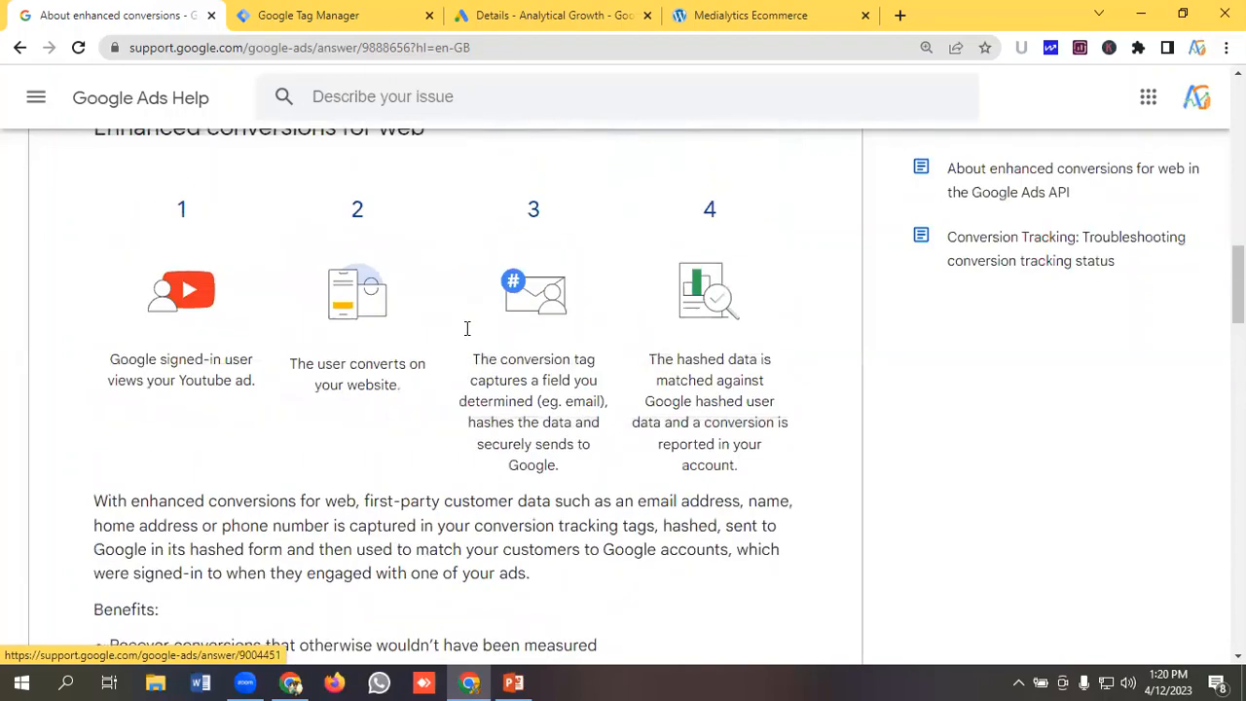
scroll(405, 296, up, 5)
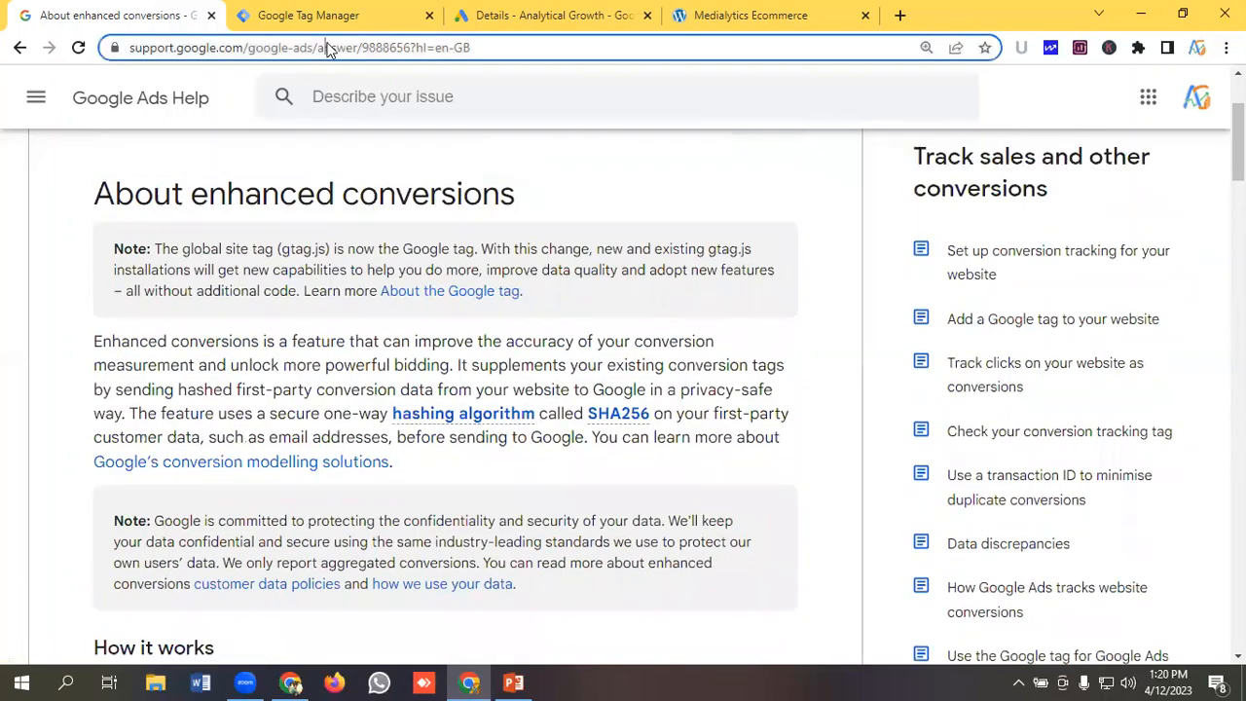
click(328, 47)
click(655, 187)
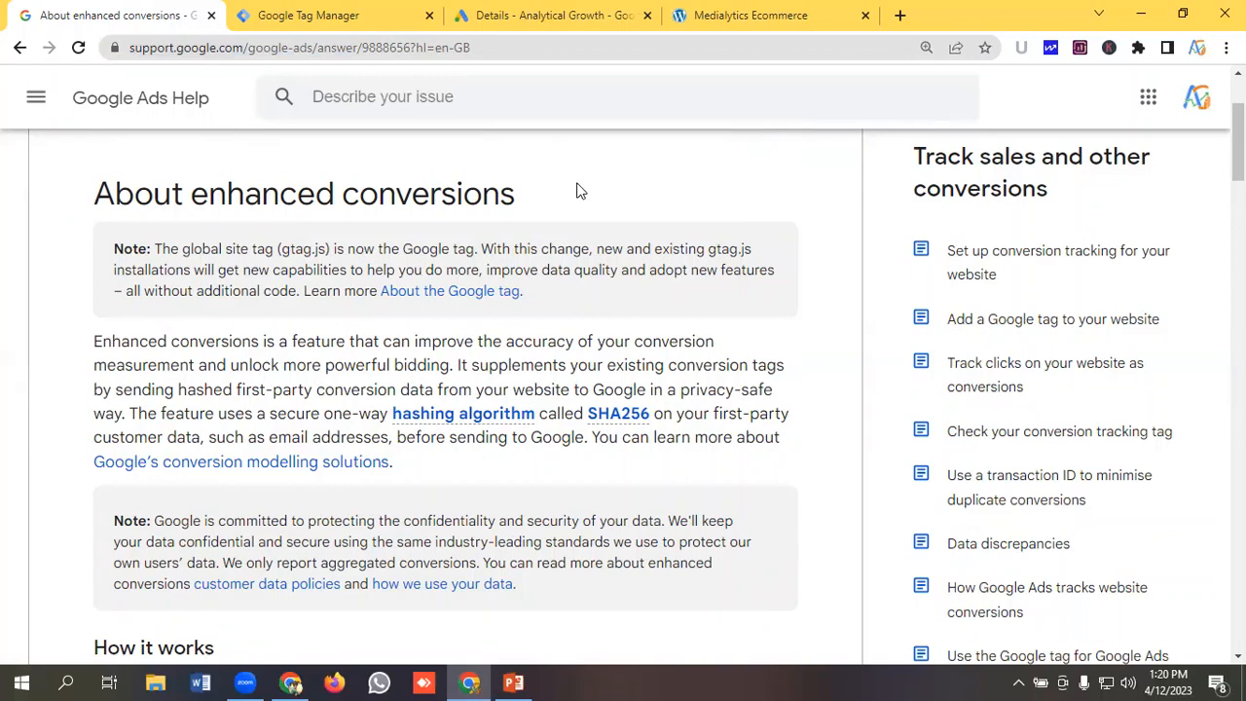
Open the Purchase Google Ads Conversiom conversion action from the Google Ads conversions summary.
click(341, 12)
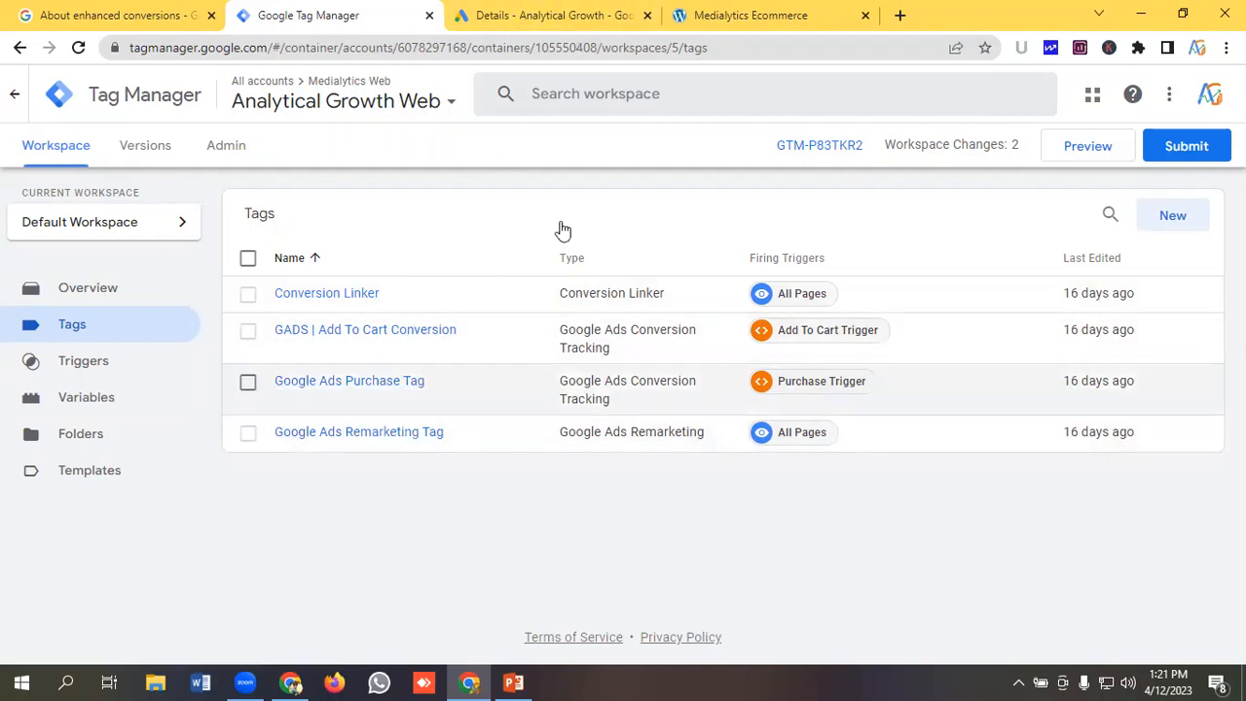
click(522, 17)
scroll(750, 292, up, 2)
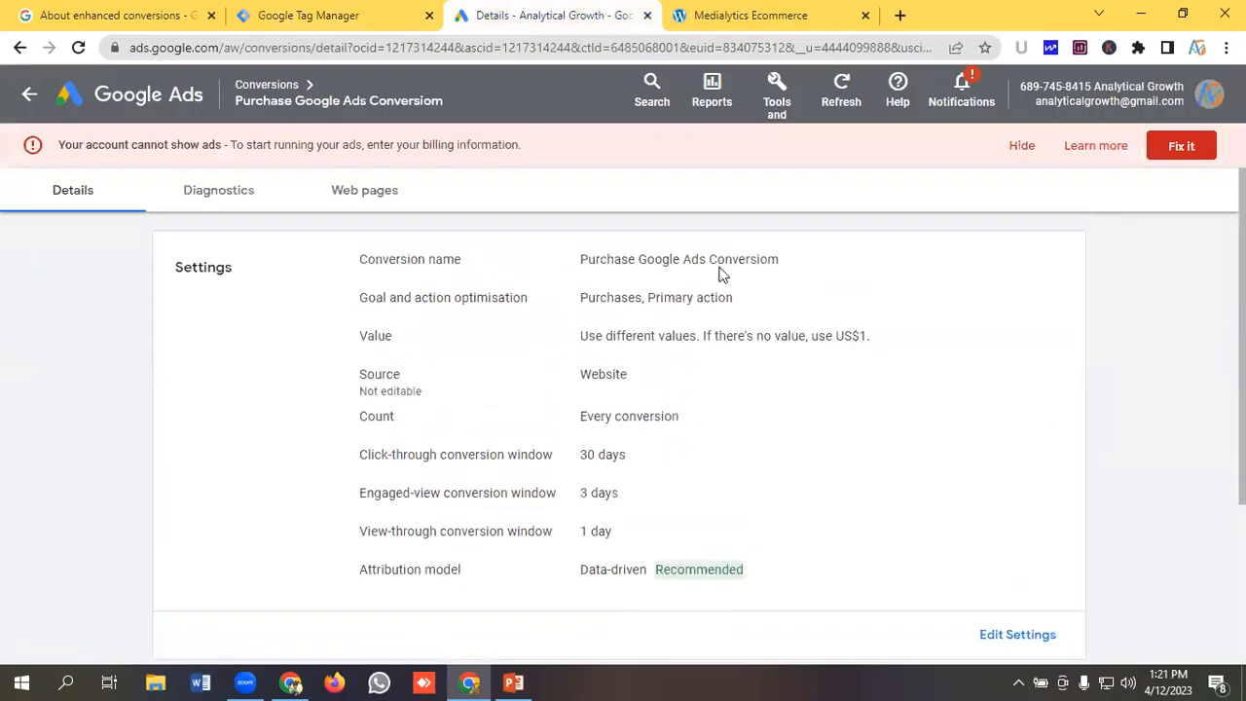
click(779, 101)
click(635, 211)
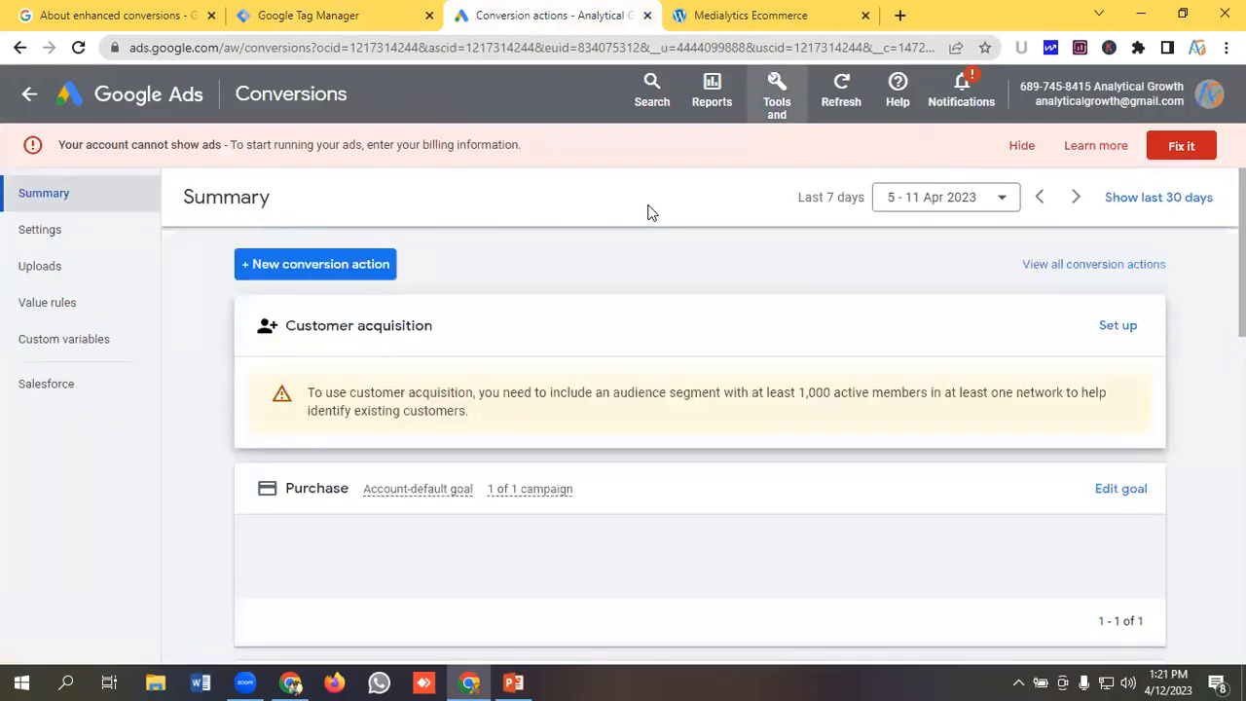
scroll(552, 313, down, 2)
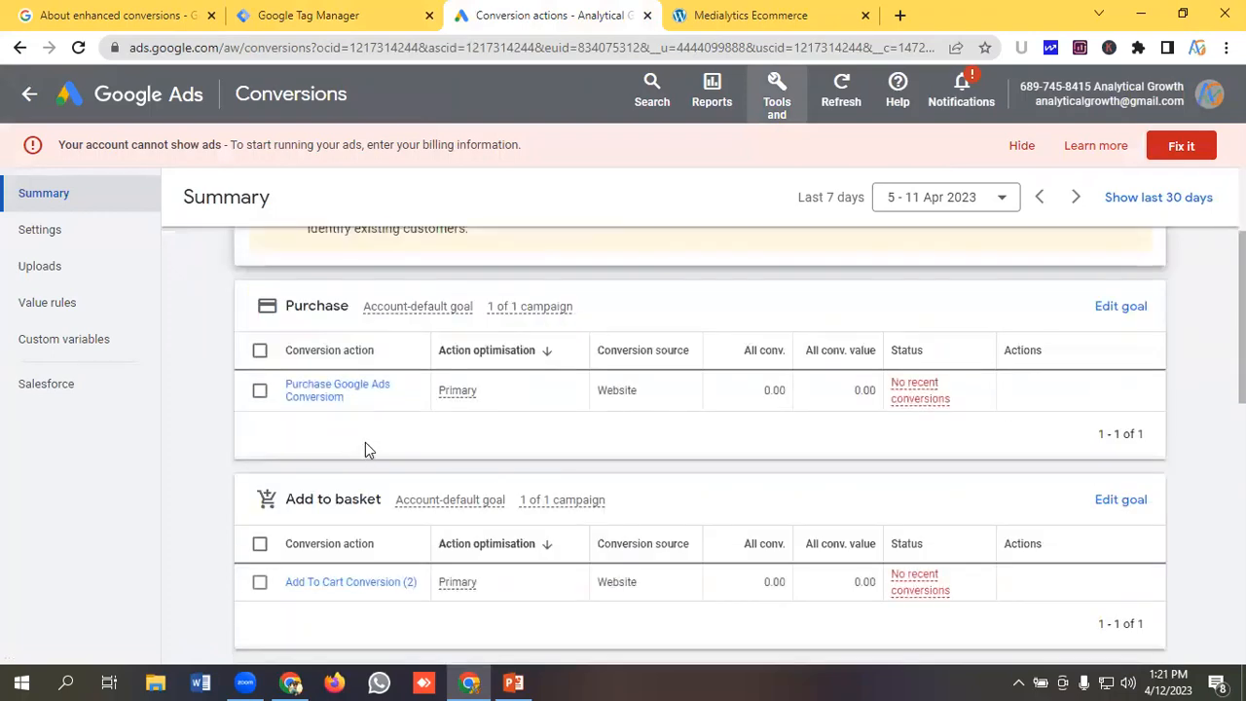
click(324, 405)
Turn on enhanced conversions for this action using the Google tag or Google Tag Manager method.
scroll(482, 334, down, 3)
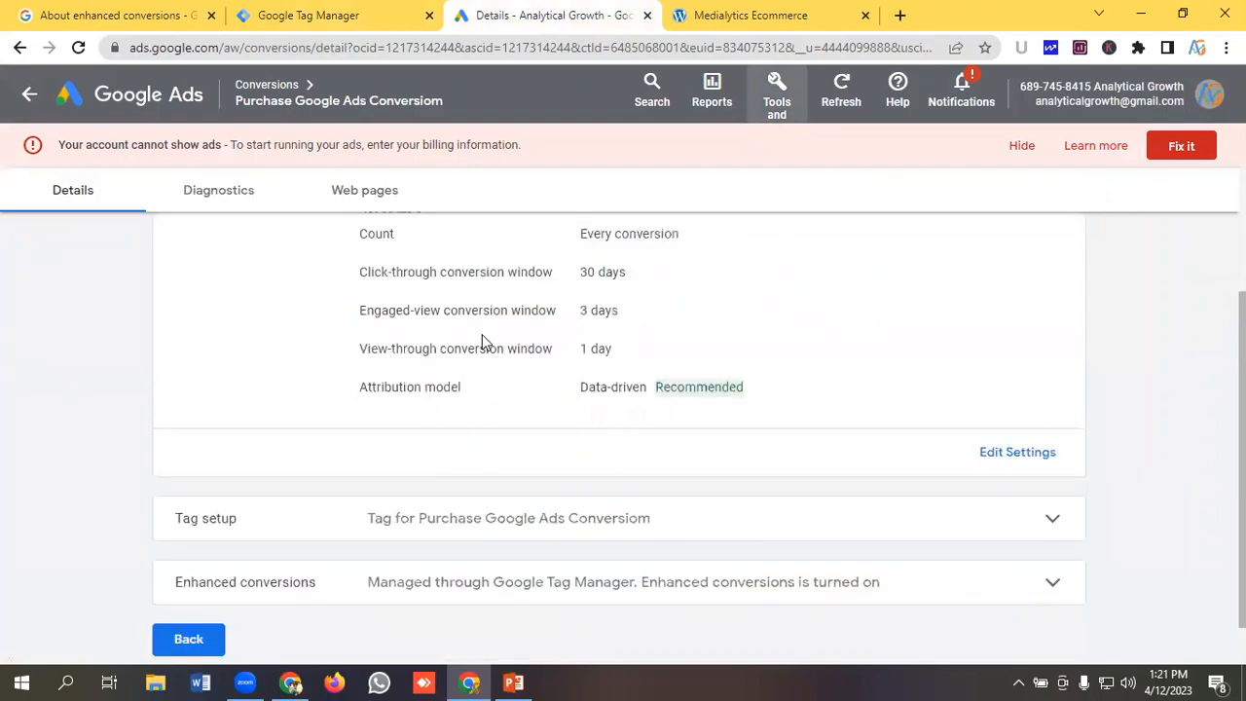
click(236, 543)
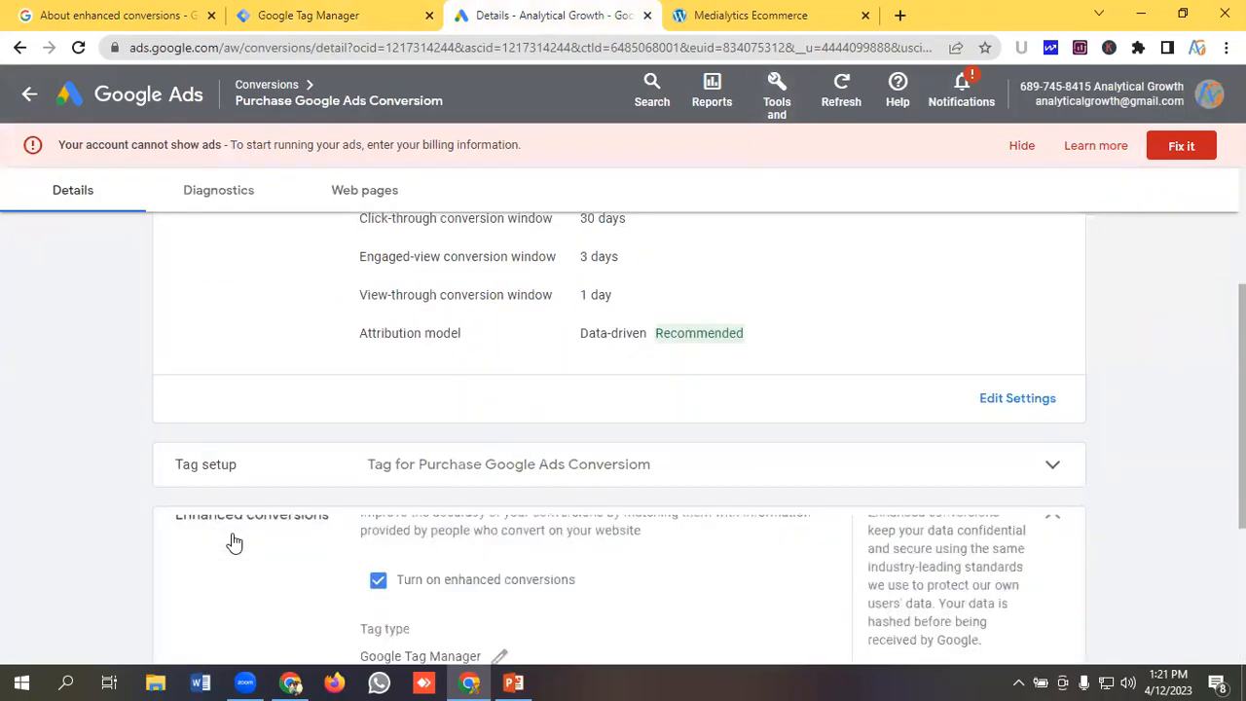
click(378, 506)
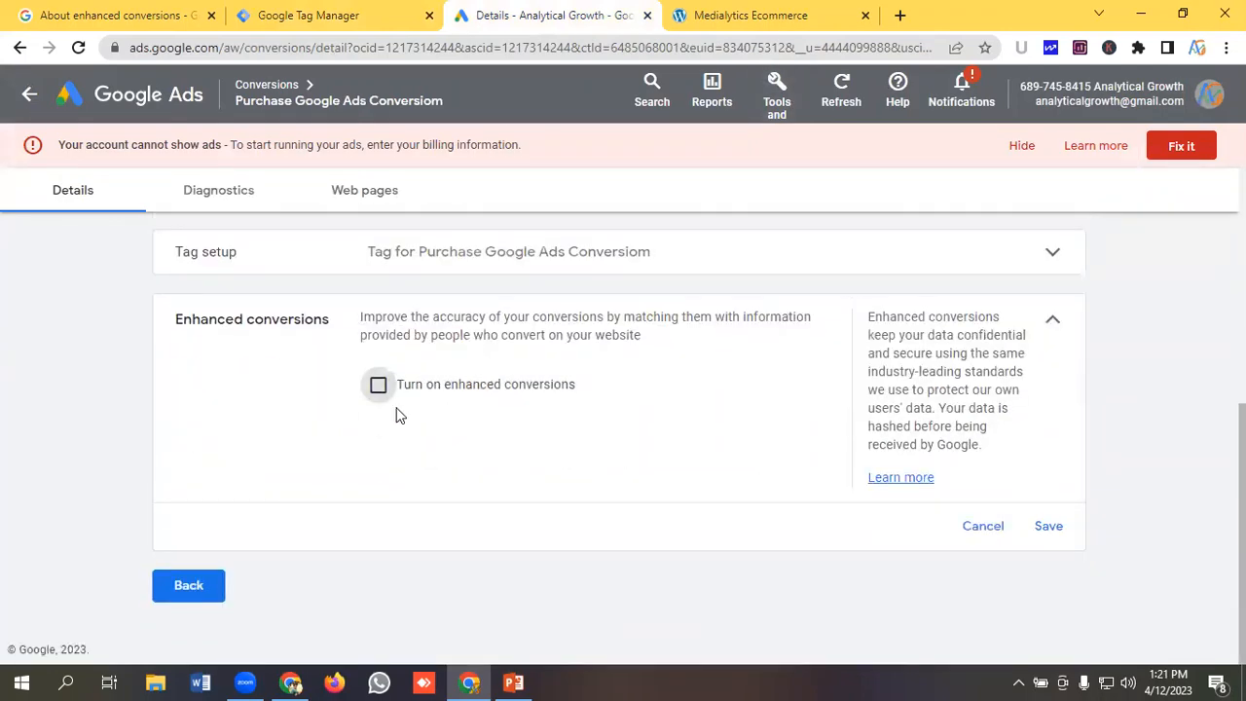
click(378, 387)
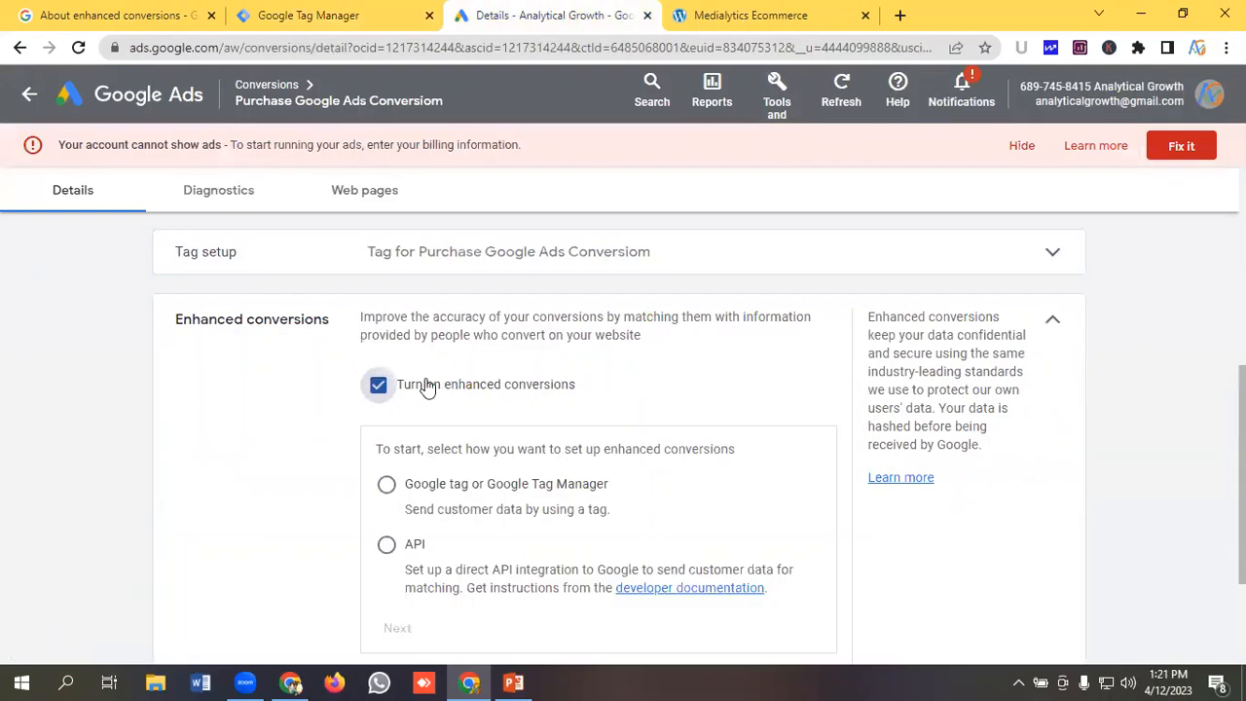
scroll(448, 382, down, 1)
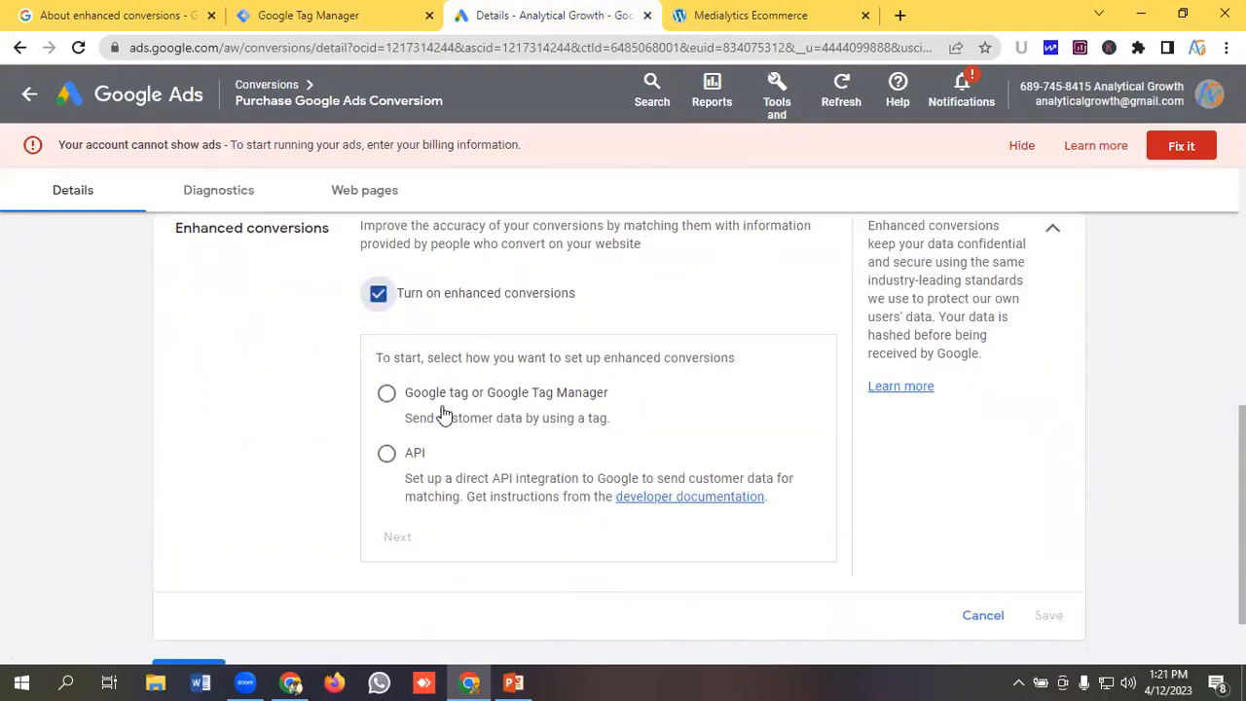
click(388, 397)
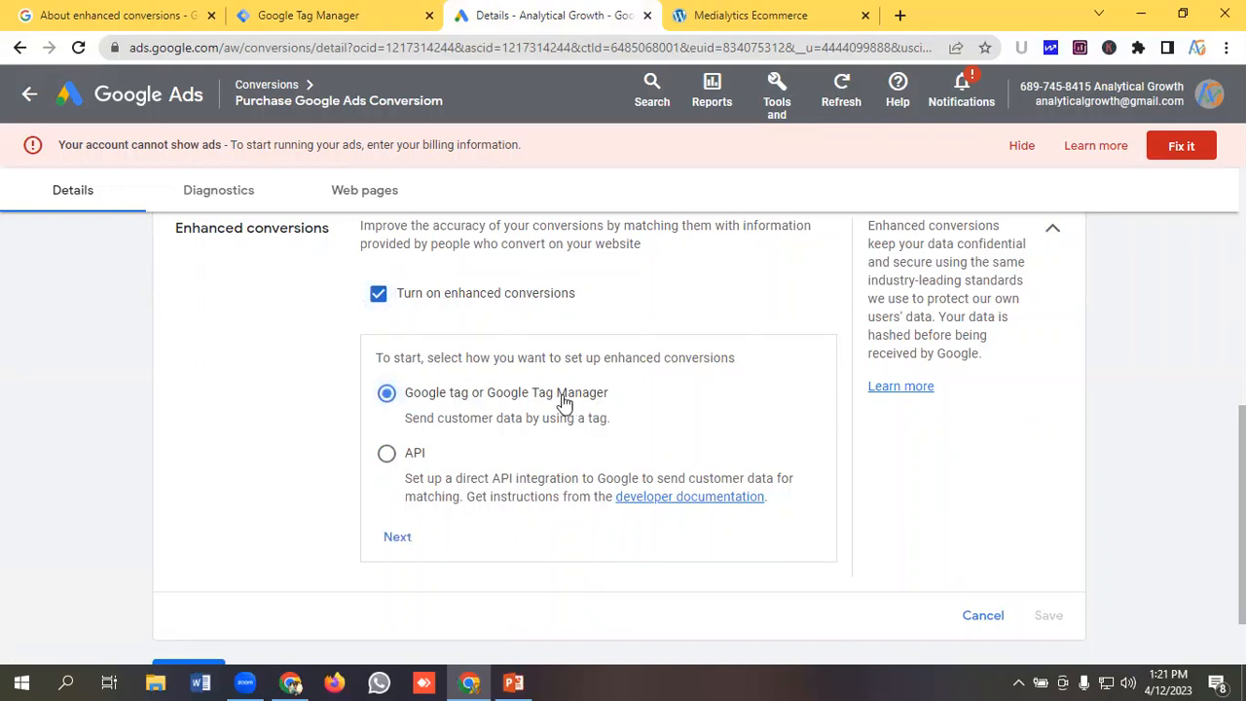
scroll(633, 395, down, 1)
click(401, 453)
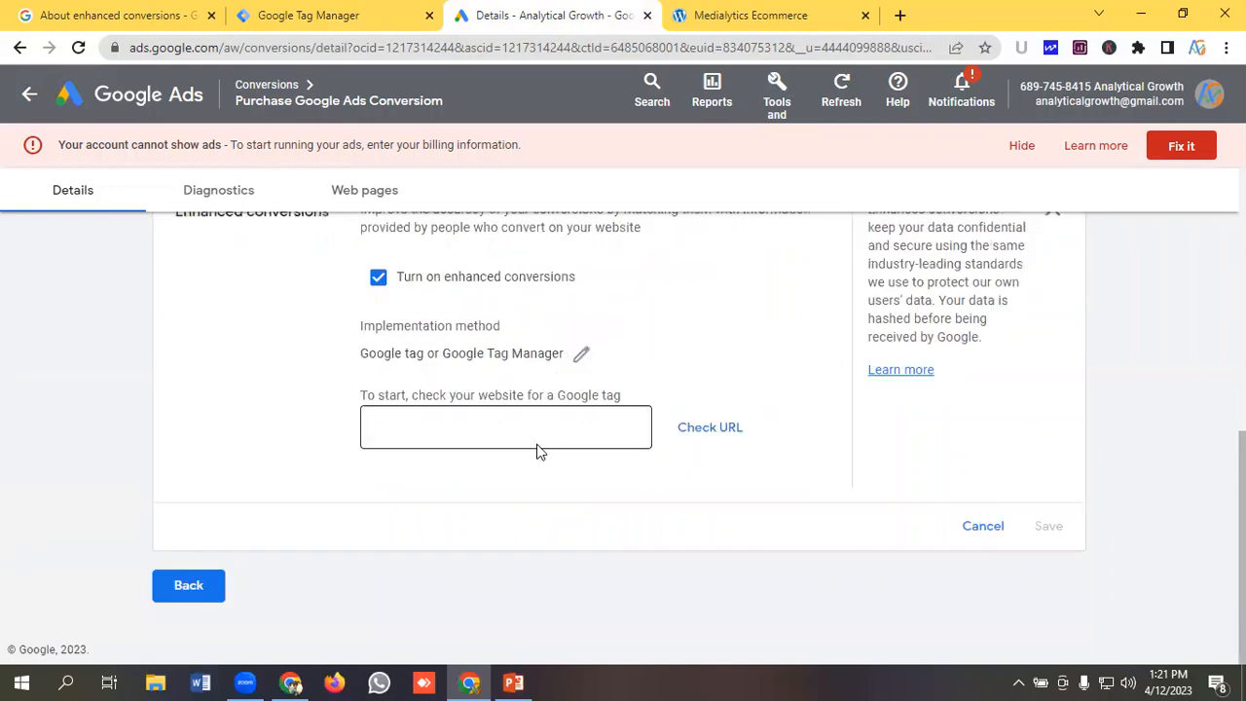
Copy the store's web address and check dev-medialytics-ecommerce.pantheonsite.io for a Google tag.
click(450, 425)
click(750, 14)
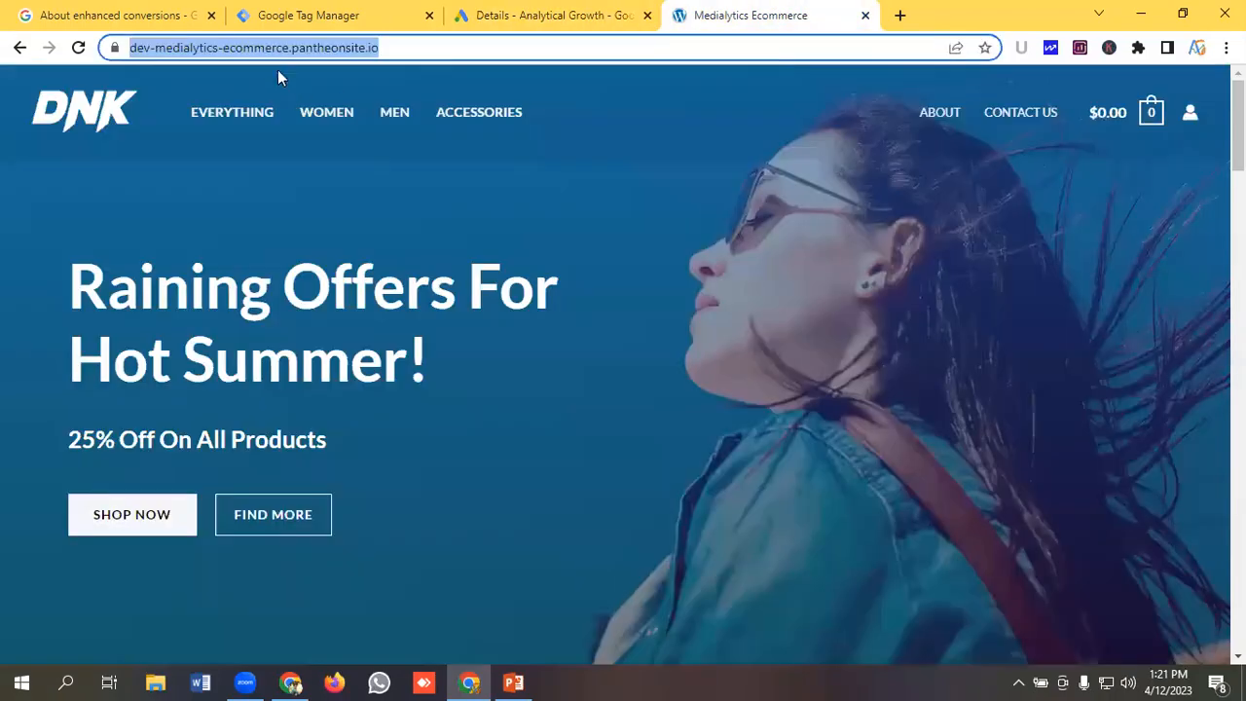
right_click(275, 50)
click(319, 178)
click(553, 12)
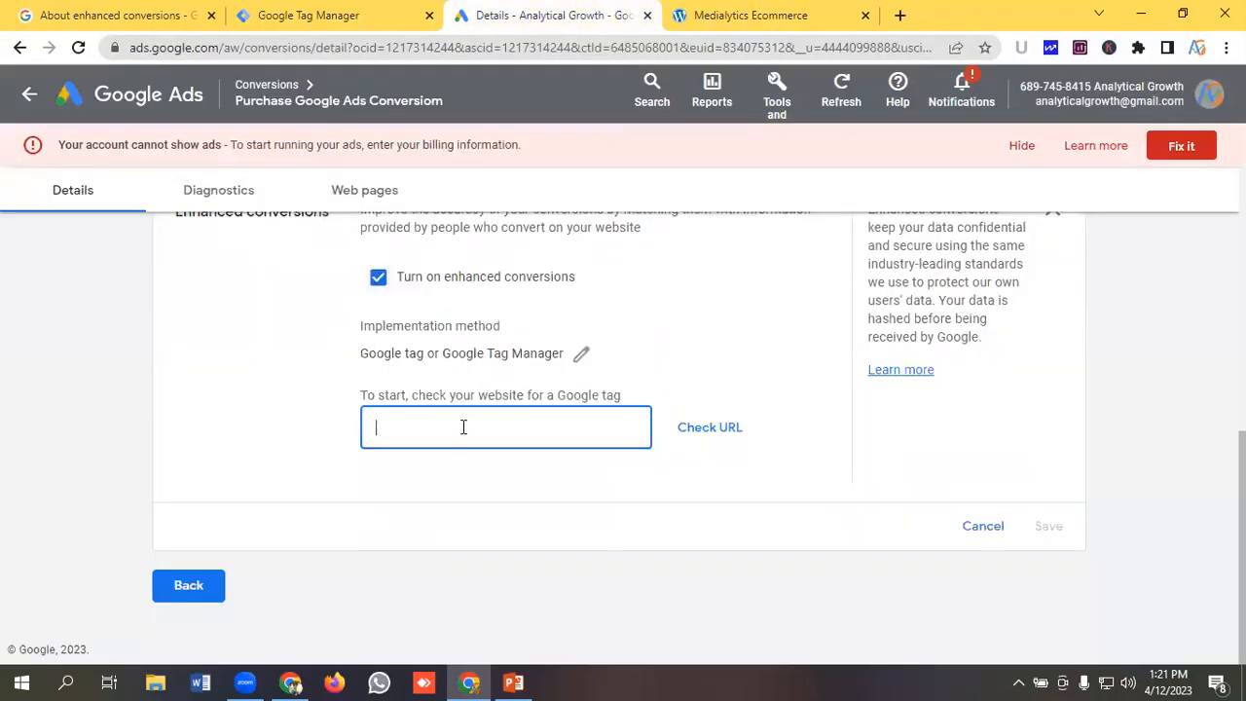
key(ctrl+v)
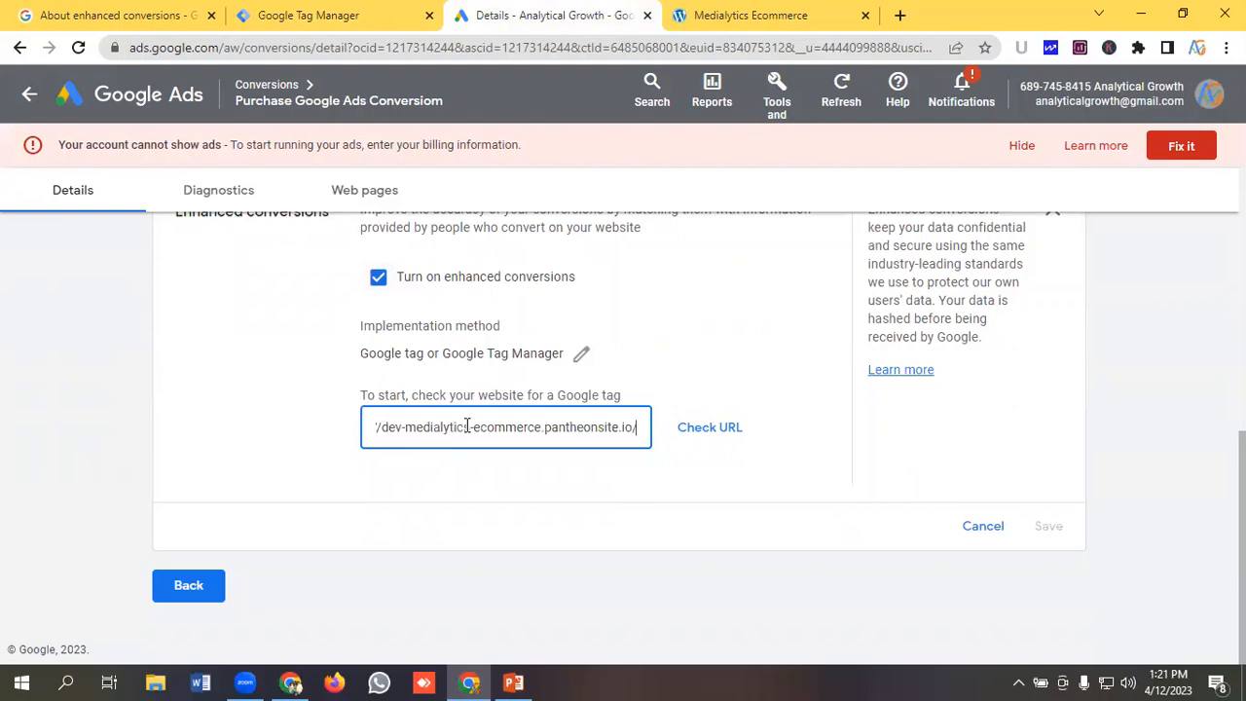
click(707, 431)
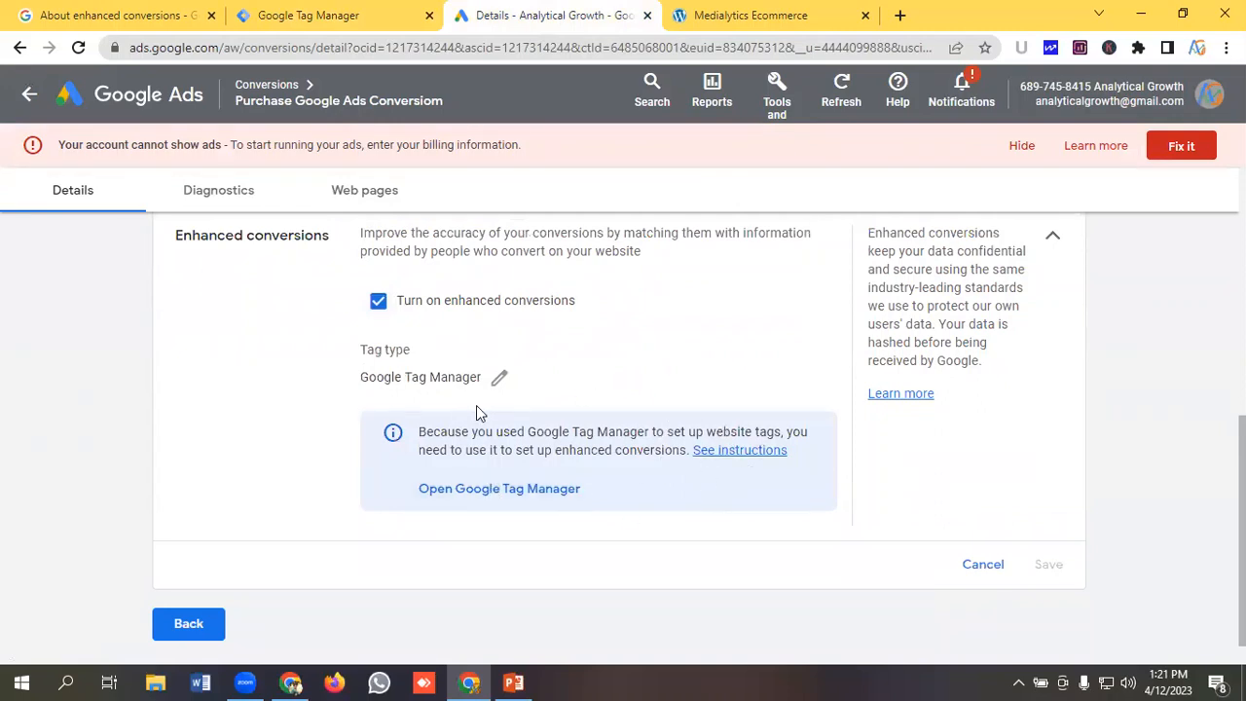
Review the store's Google Tag Manager for WordPress plugin settings in the WordPress admin.
click(781, 14)
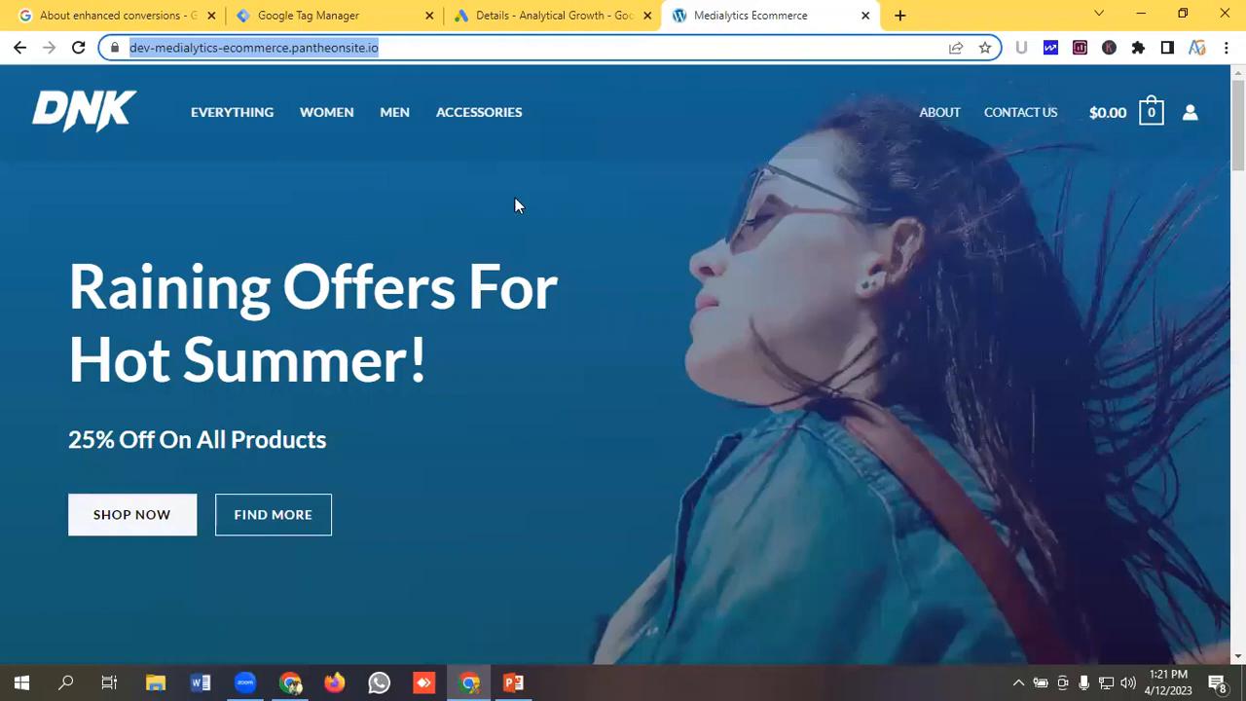
click(555, 14)
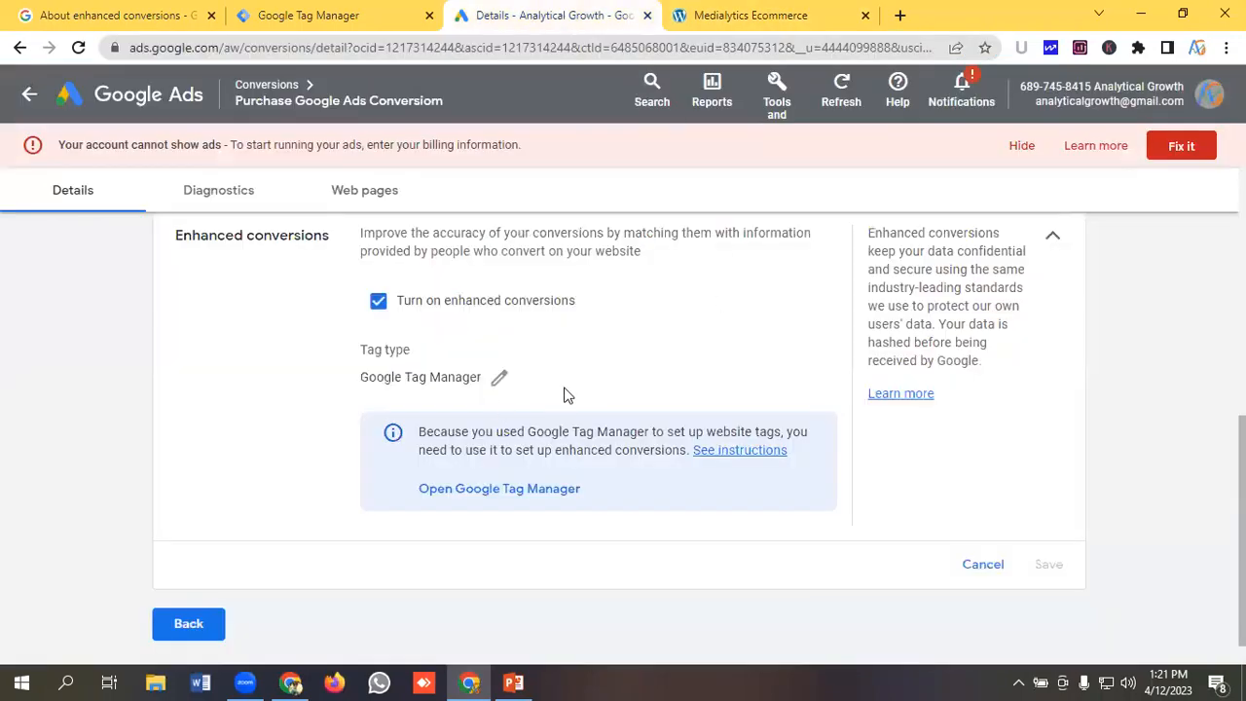
click(312, 14)
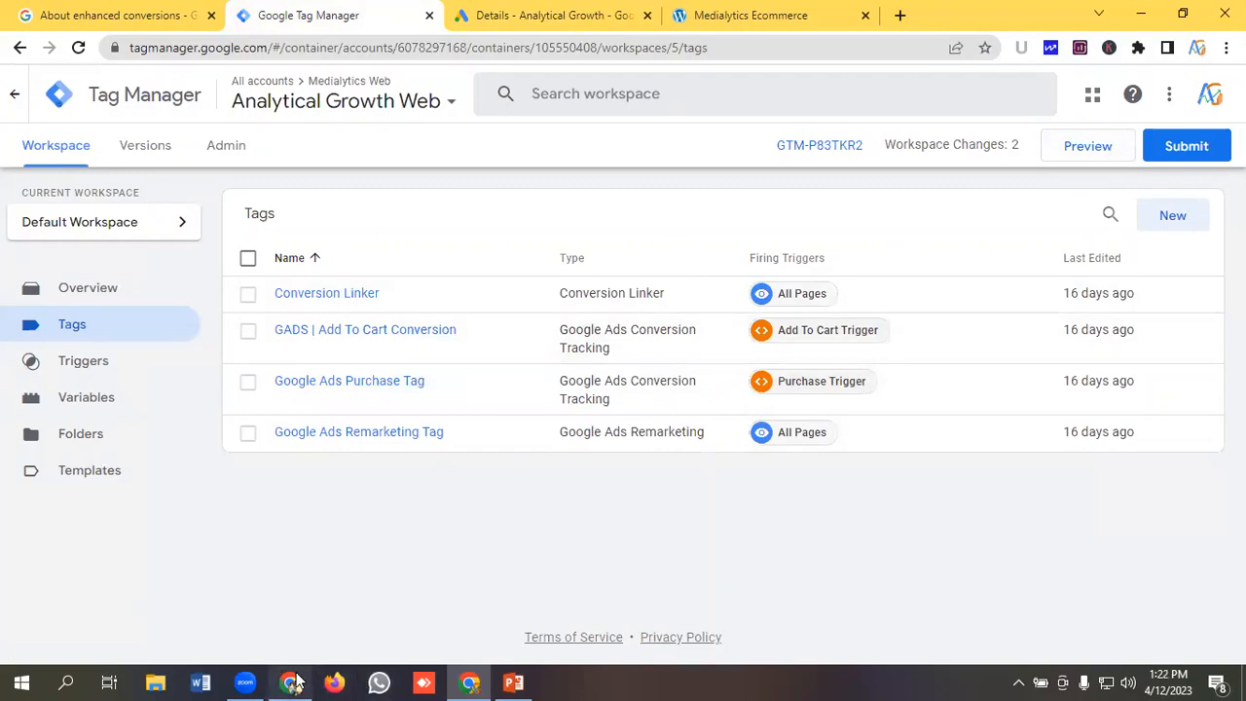
click(294, 681)
scroll(451, 219, up, 3)
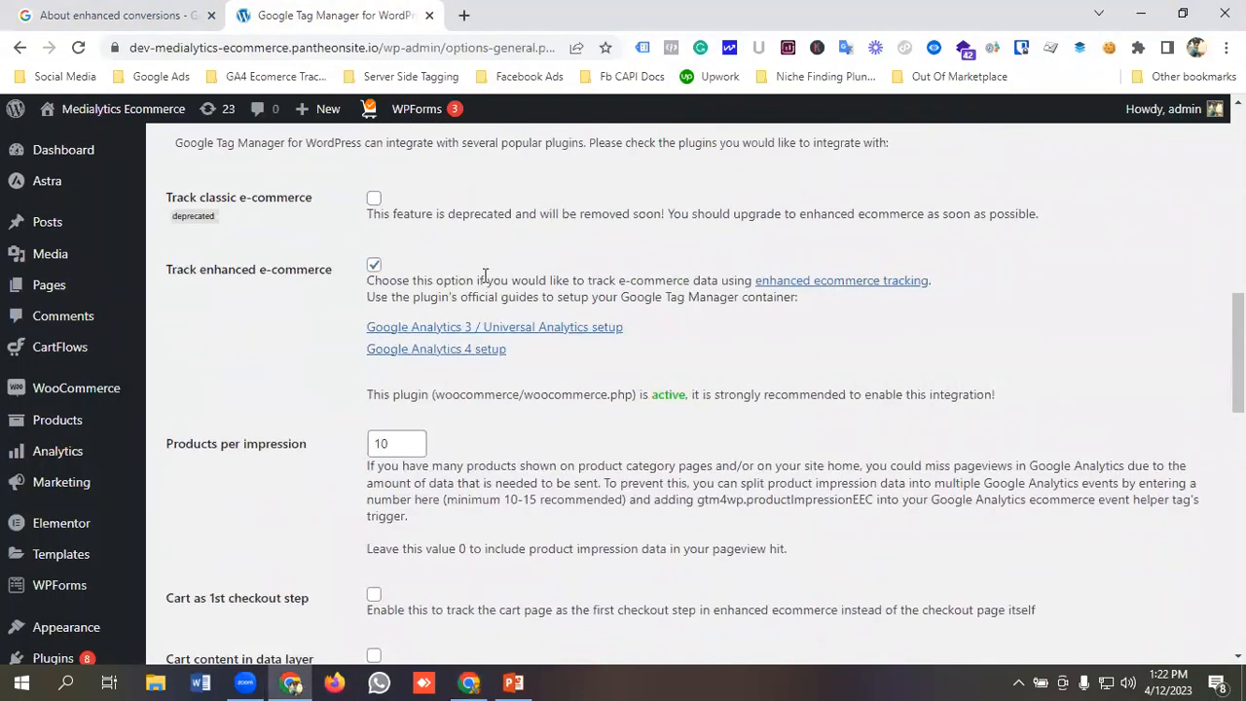
scroll(382, 299, up, 10)
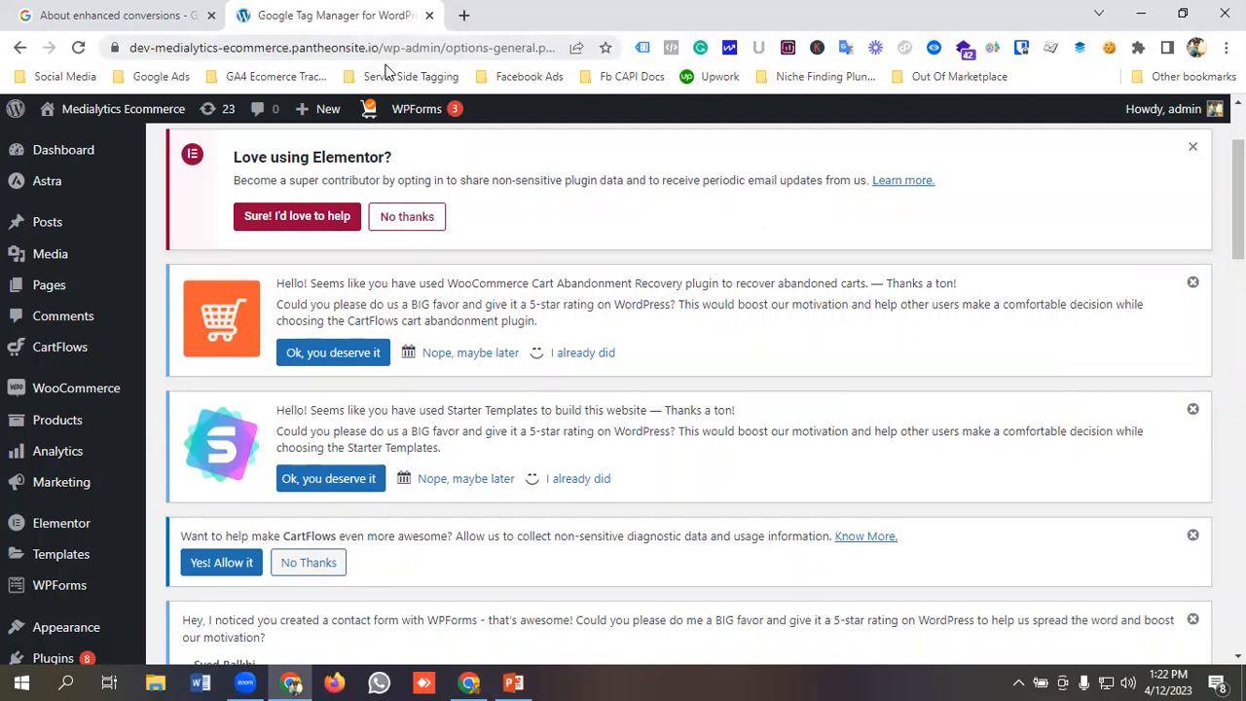
scroll(88, 429, down, 3)
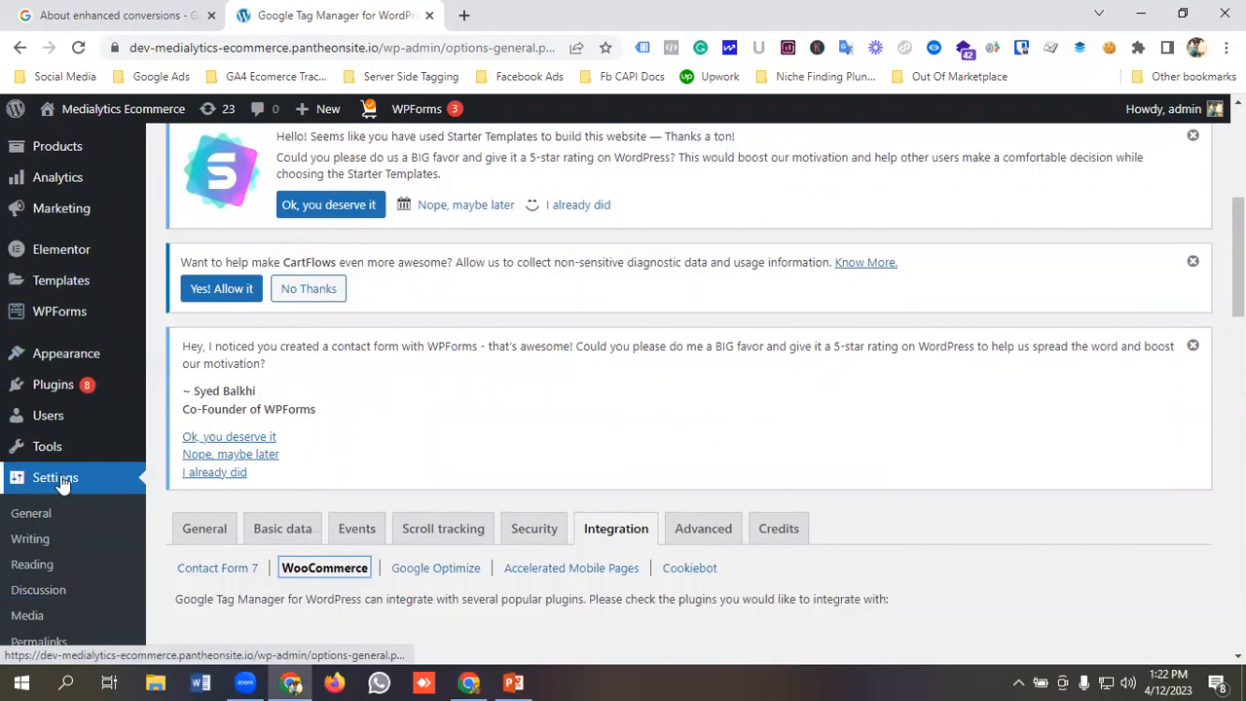
scroll(61, 485, down, 1)
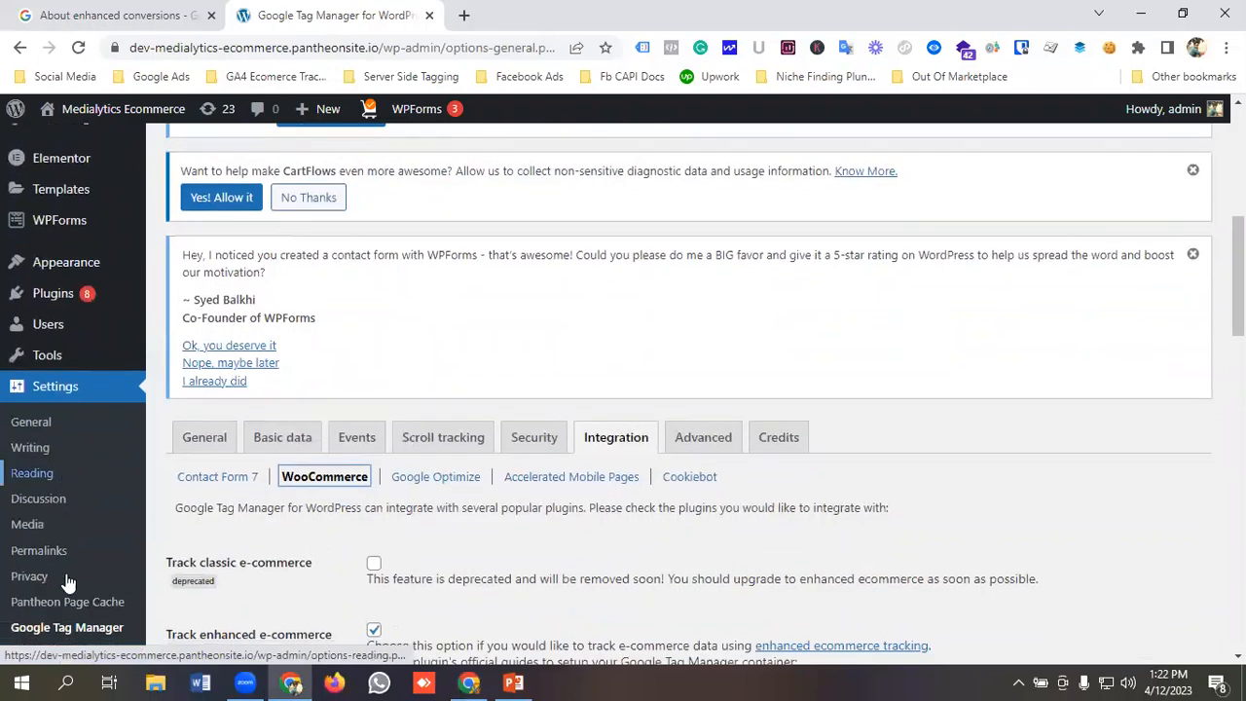
click(108, 635)
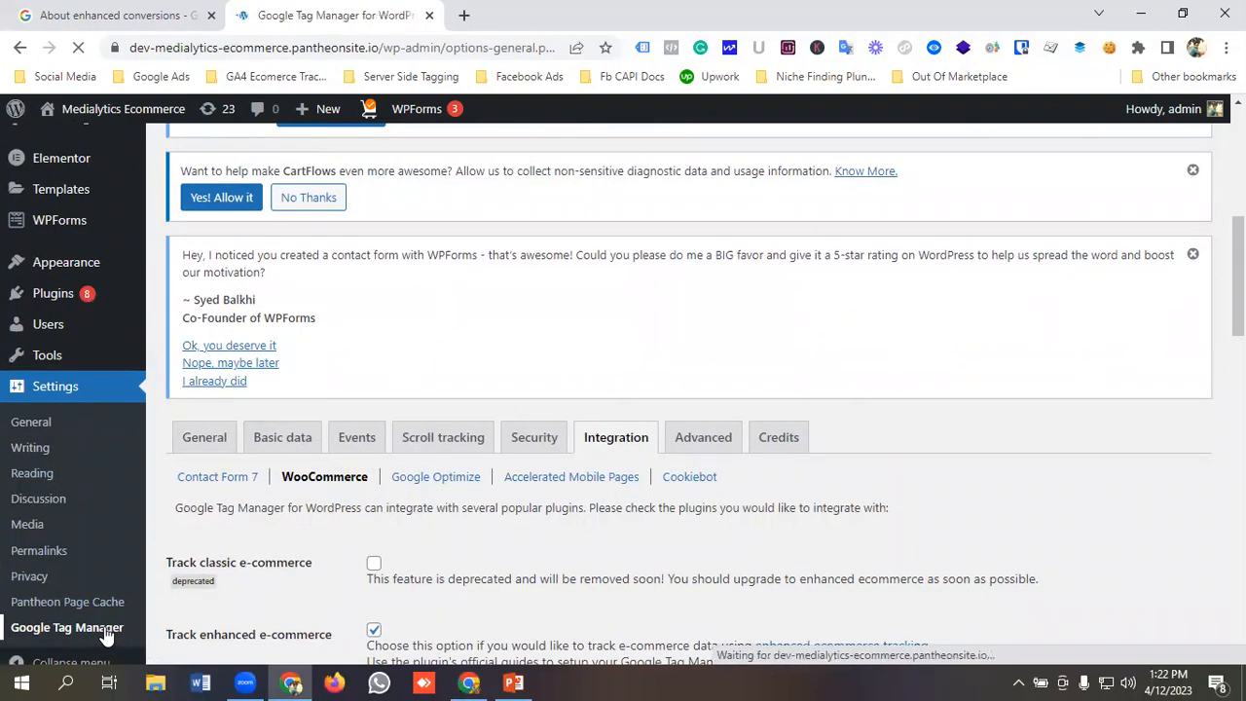
scroll(467, 429, down, 1)
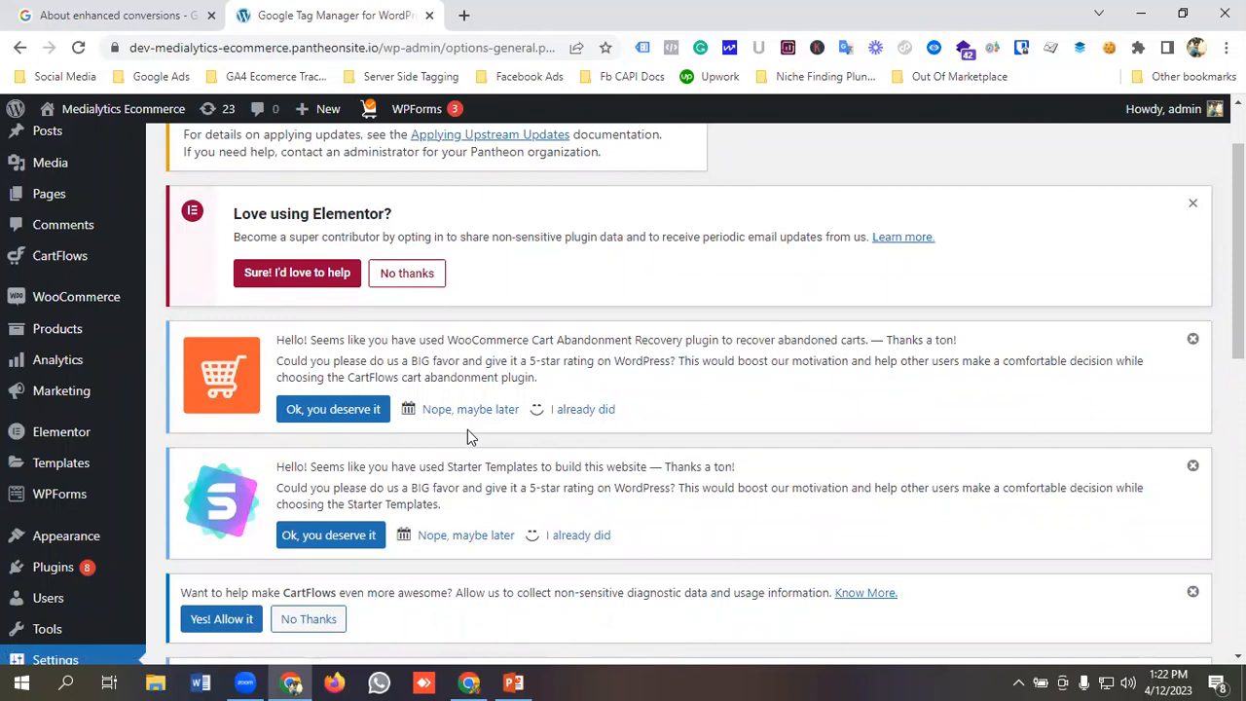
scroll(477, 432, down, 5)
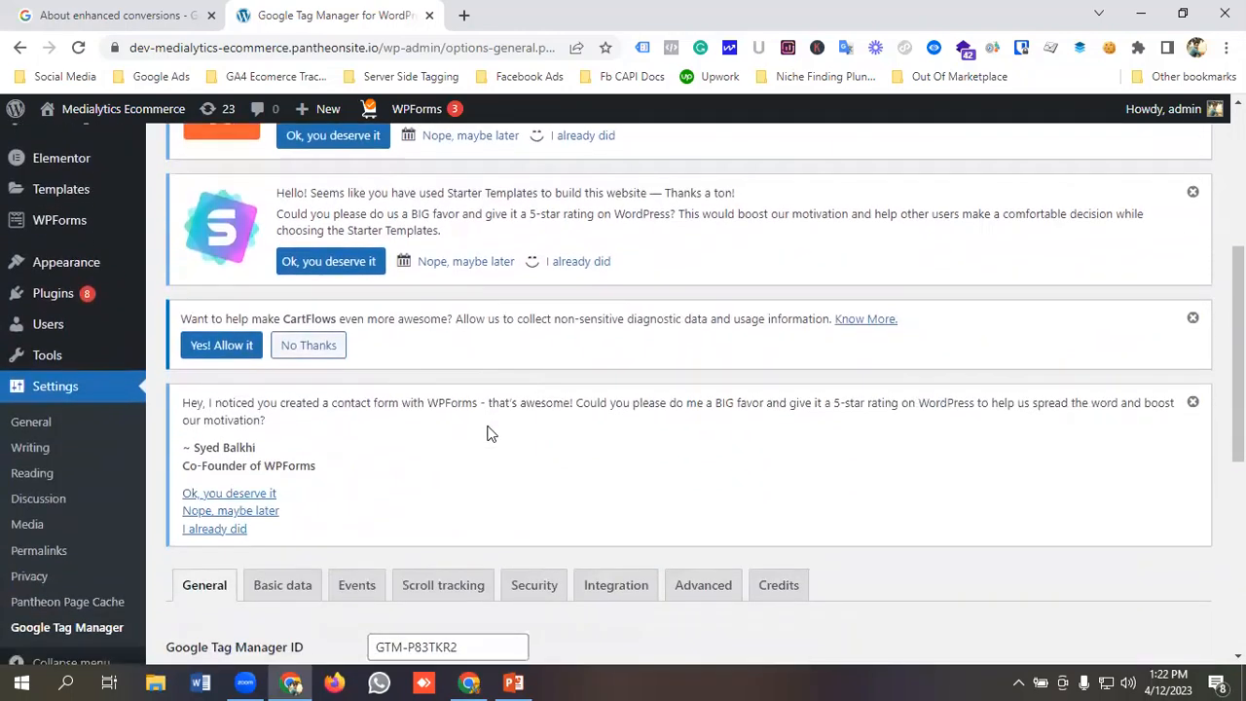
Review the plugin's WooCommerce integration settings, including the customer data and order data in data layer options.
scroll(491, 431, down, 1)
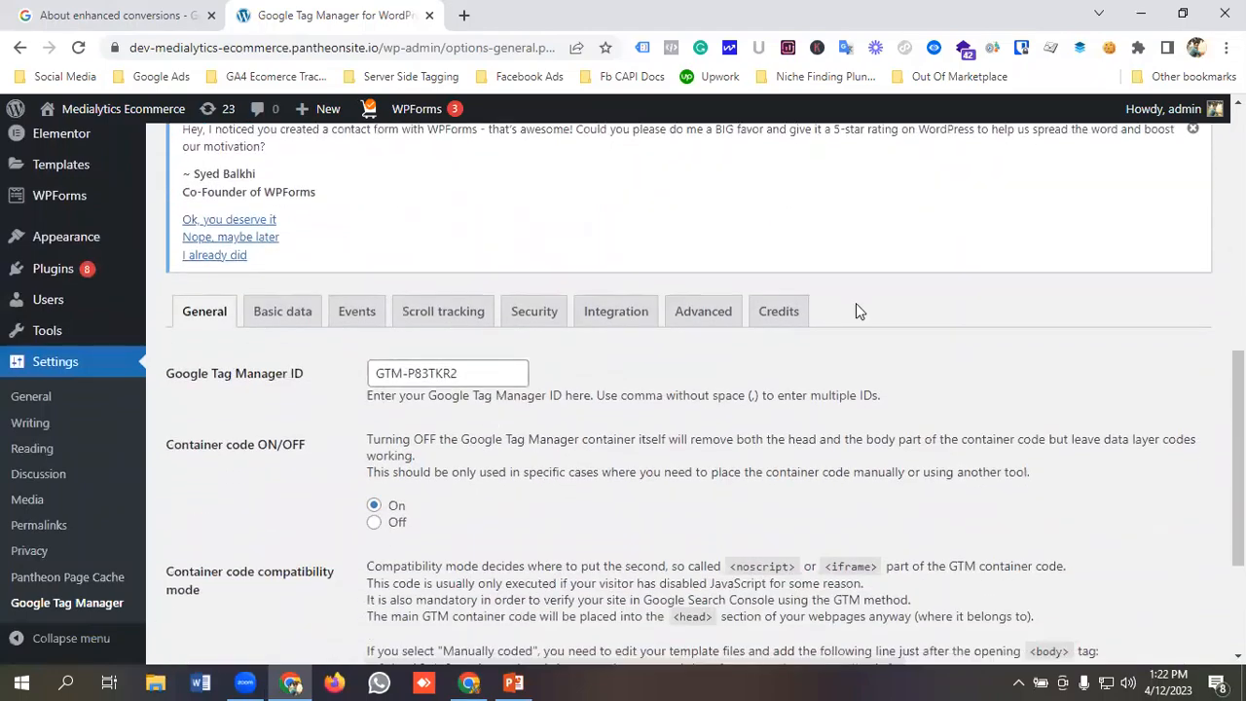
click(617, 312)
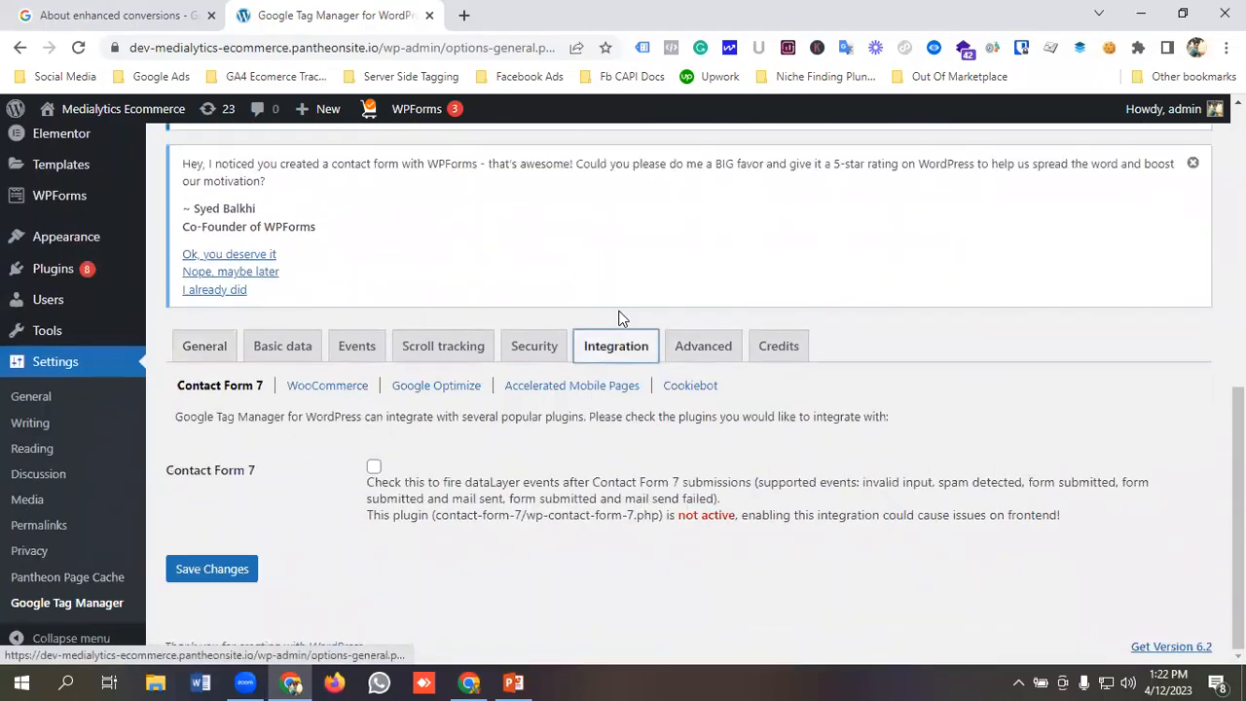
click(331, 388)
scroll(388, 368, down, 9)
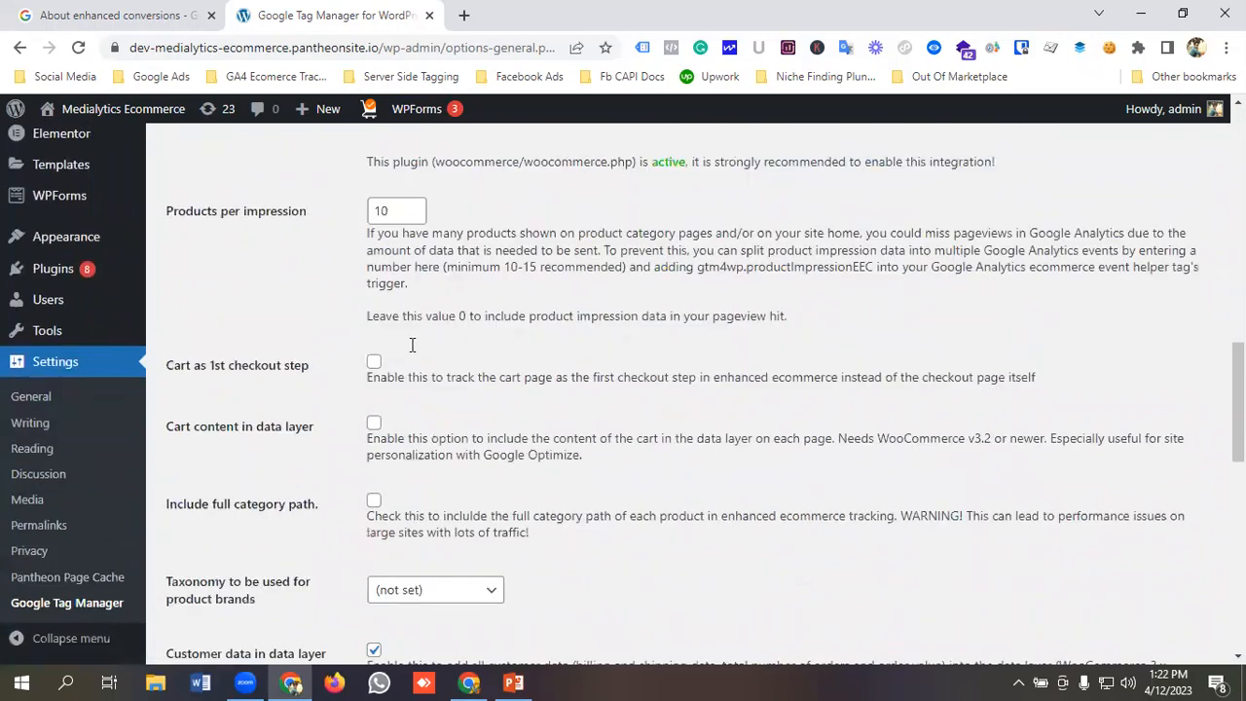
scroll(412, 344, down, 1)
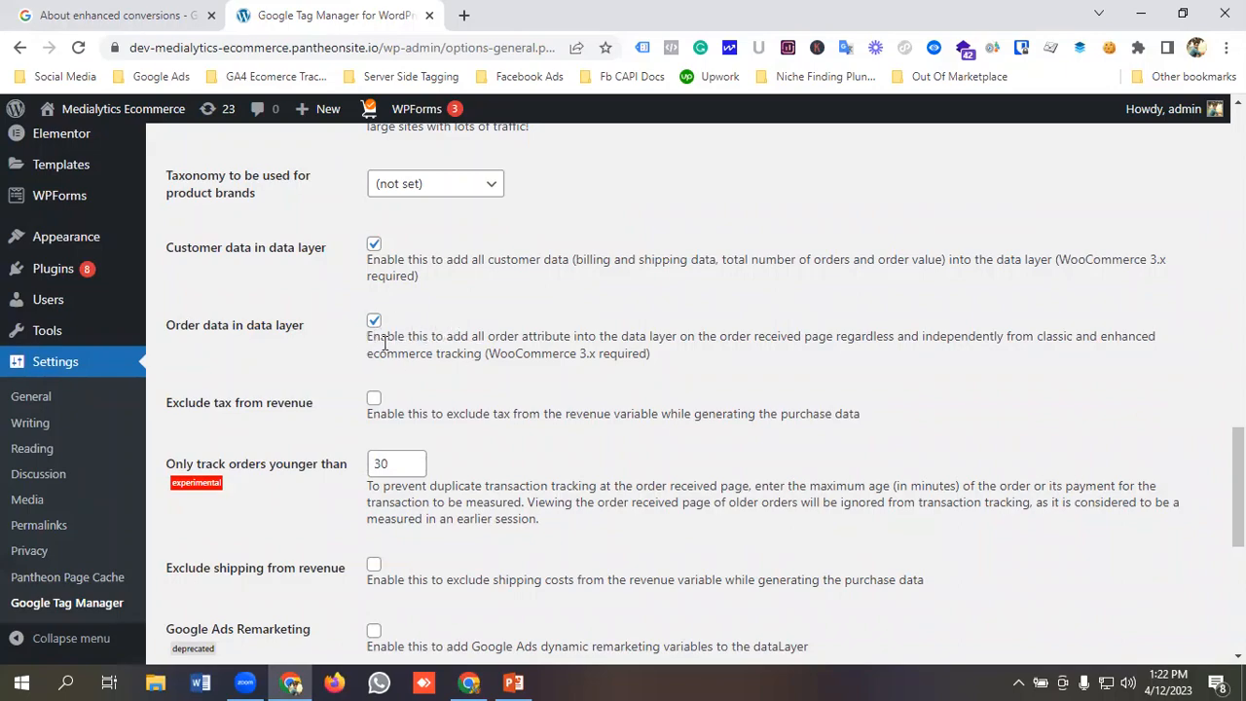
scroll(396, 343, down, 2)
scroll(417, 356, up, 5)
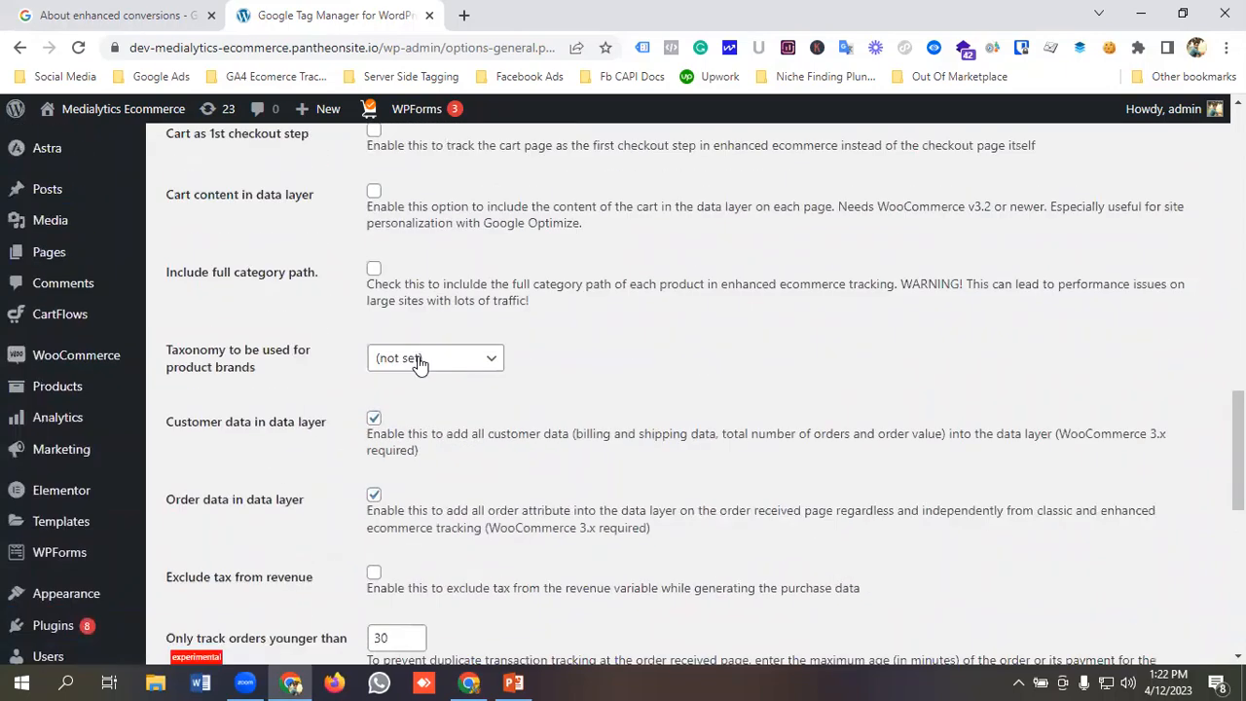
Start Tag Manager Preview mode and connect Tag Assistant to the store's web address.
click(472, 683)
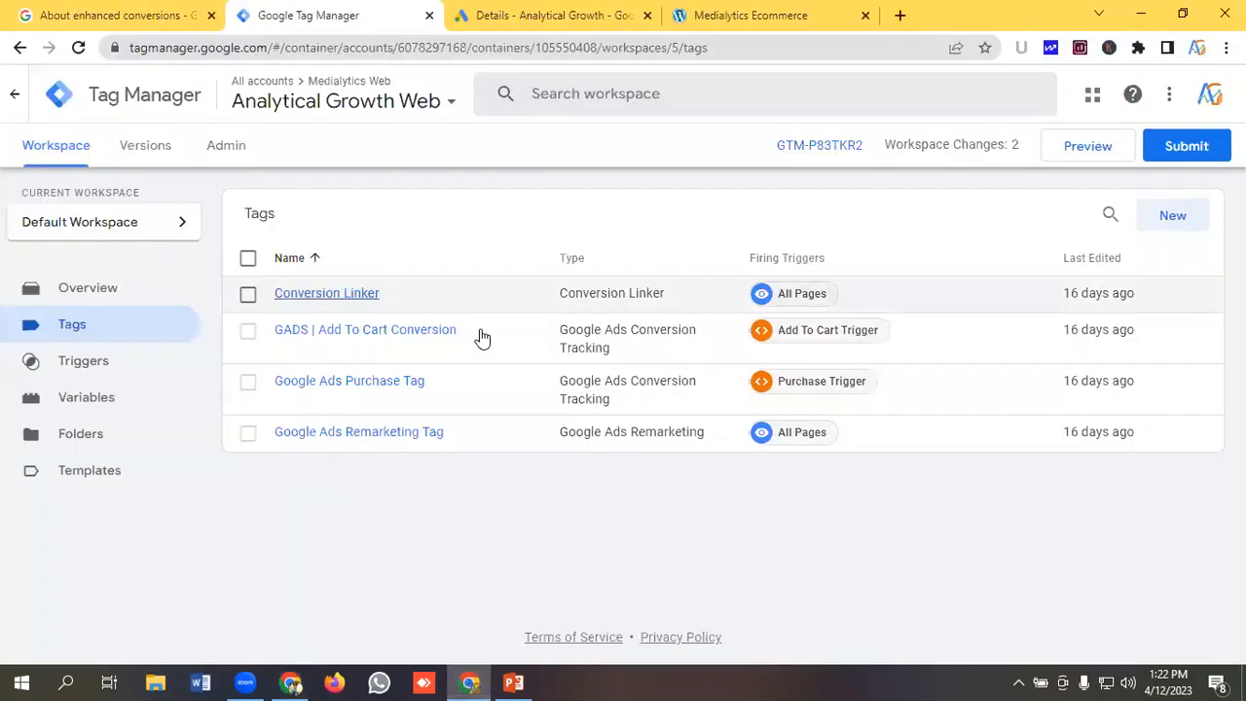
click(1087, 152)
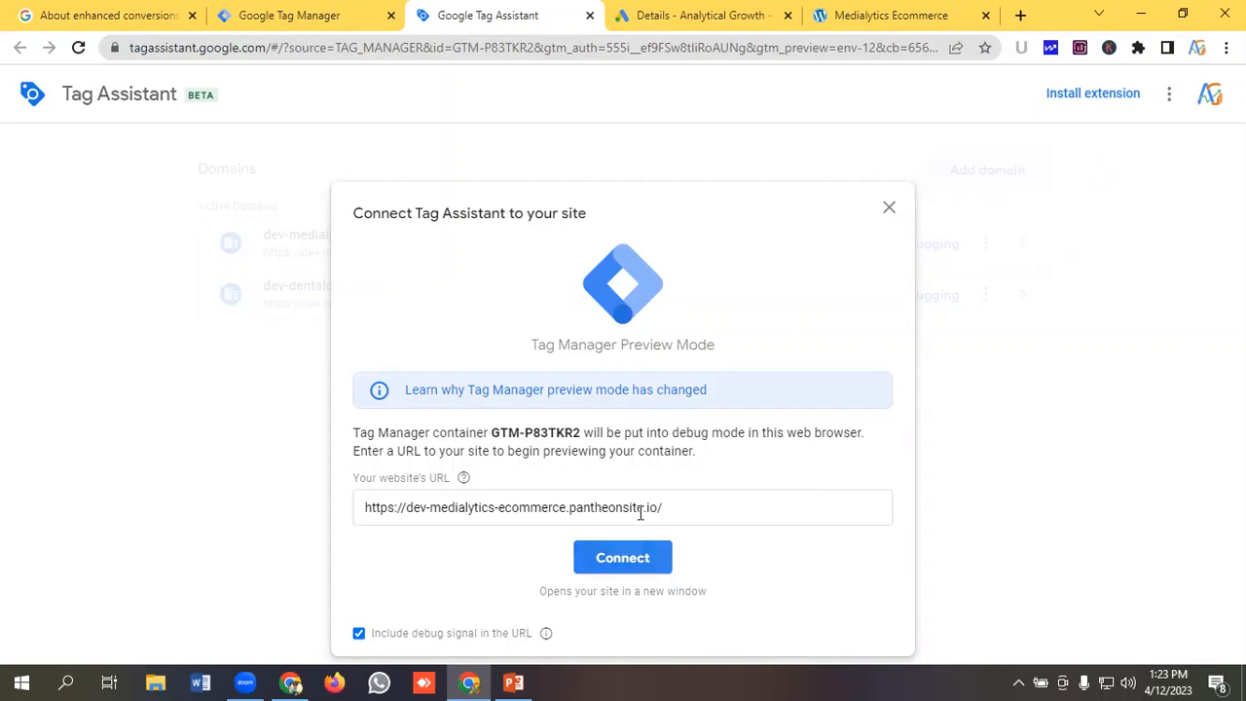
key(Return)
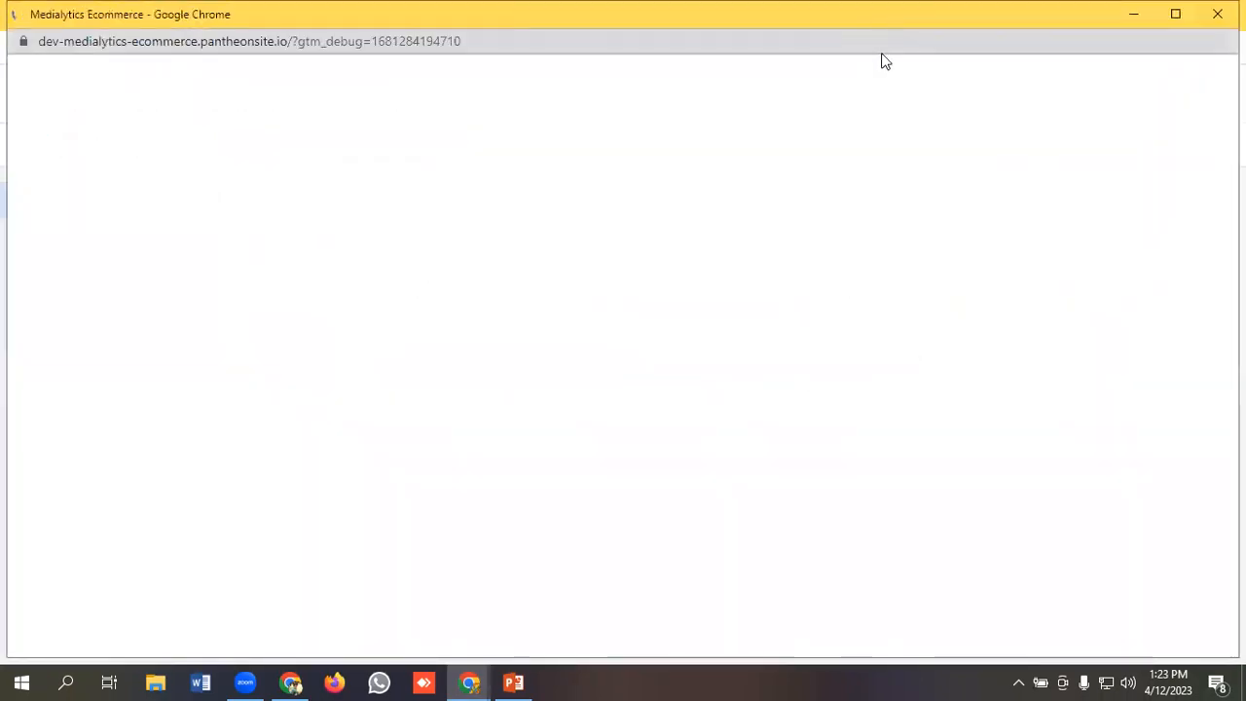
Open the DNK Blue Shoes product, choose the Green variant and add it to the cart.
scroll(611, 263, down, 3)
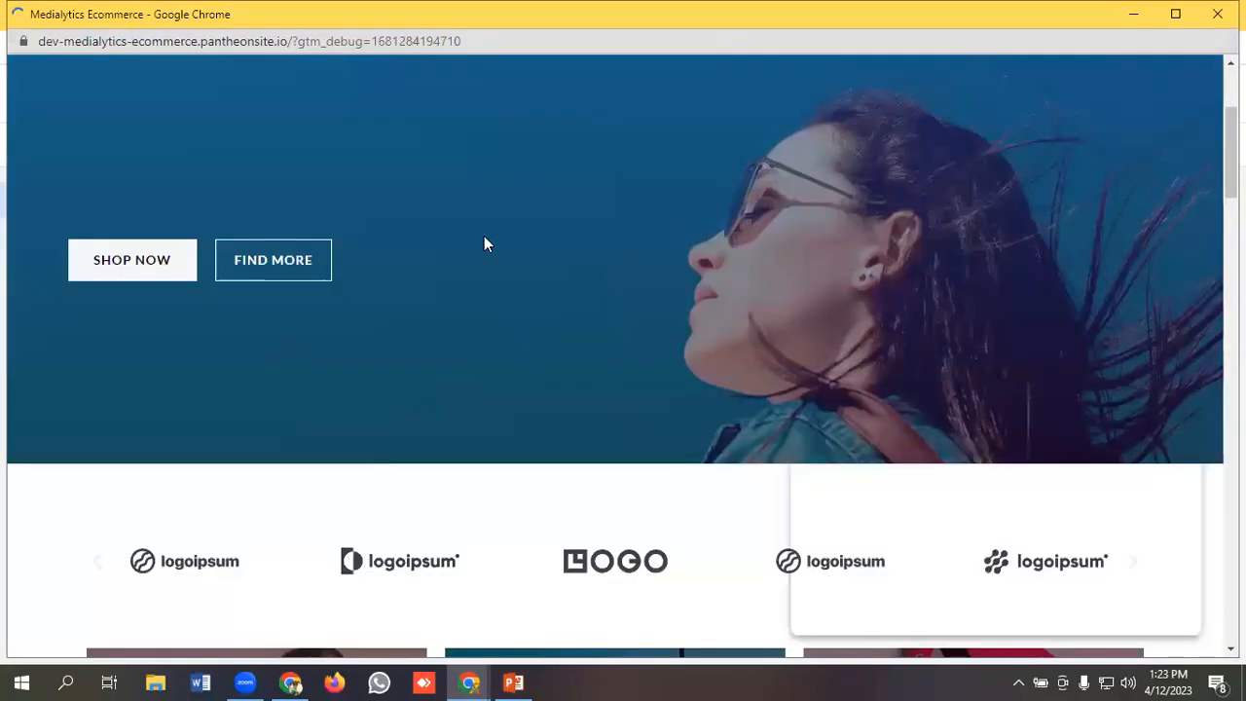
scroll(484, 244, down, 10)
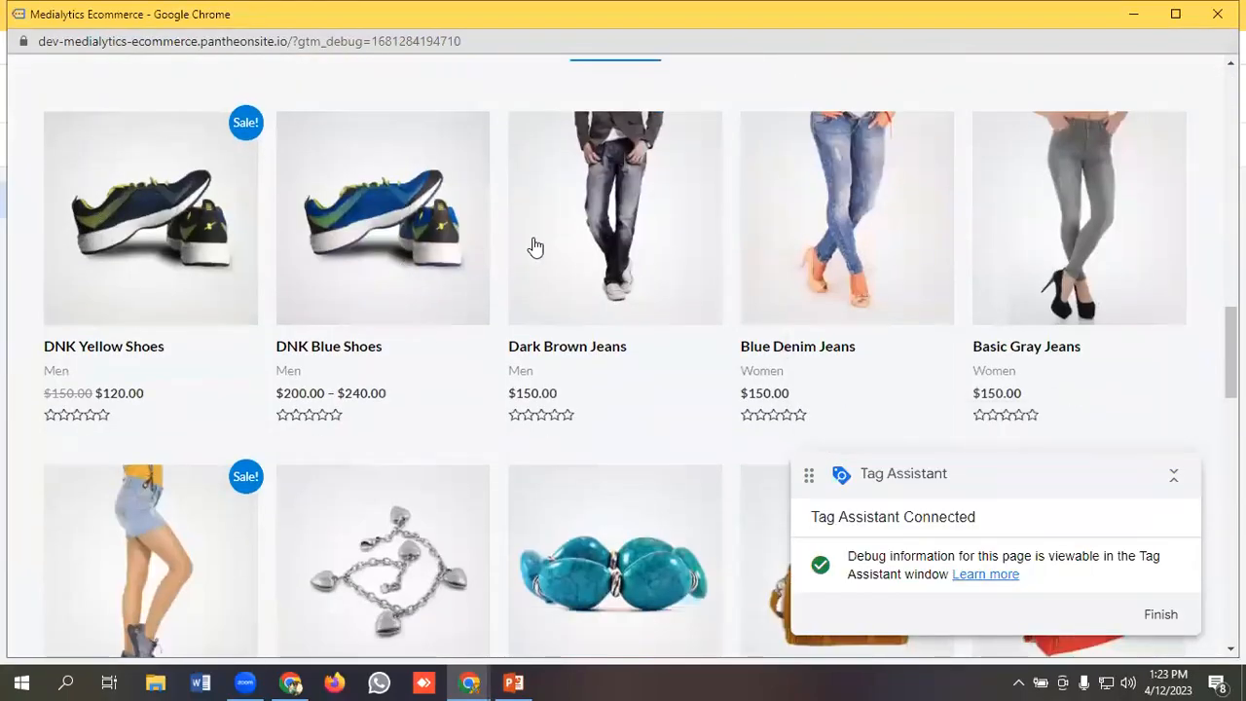
click(376, 239)
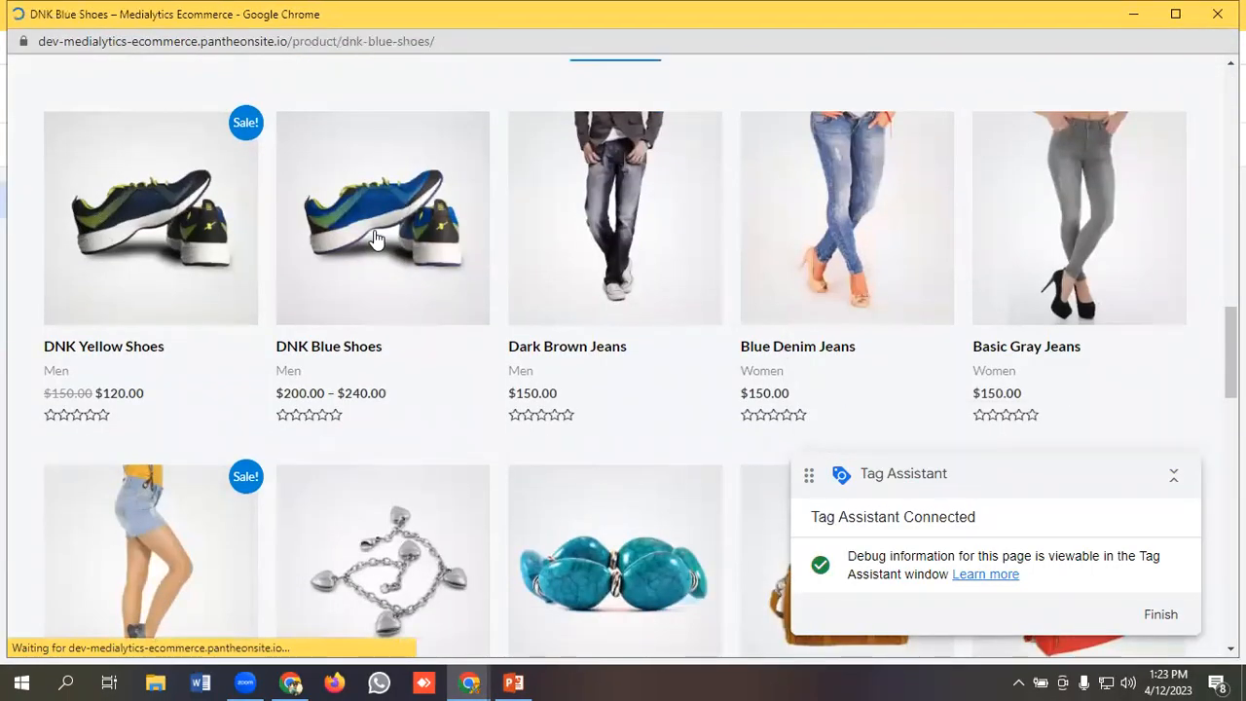
scroll(815, 256, down, 2)
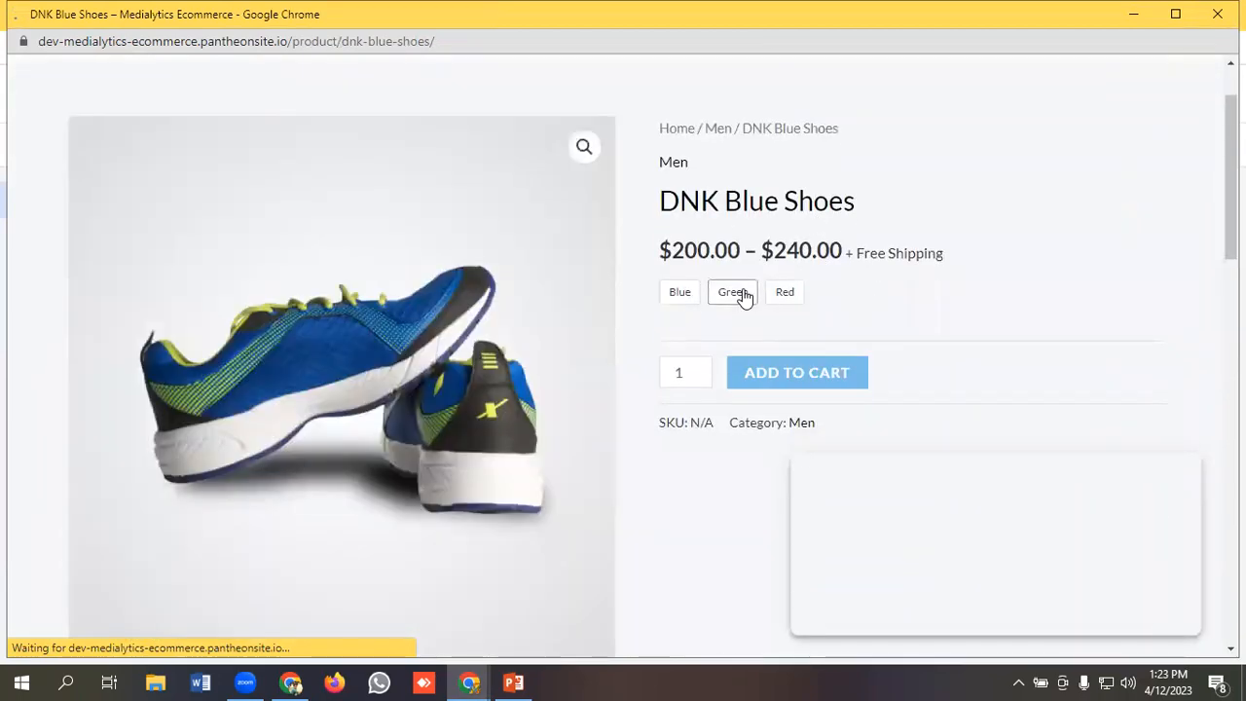
click(735, 293)
scroll(823, 281, down, 2)
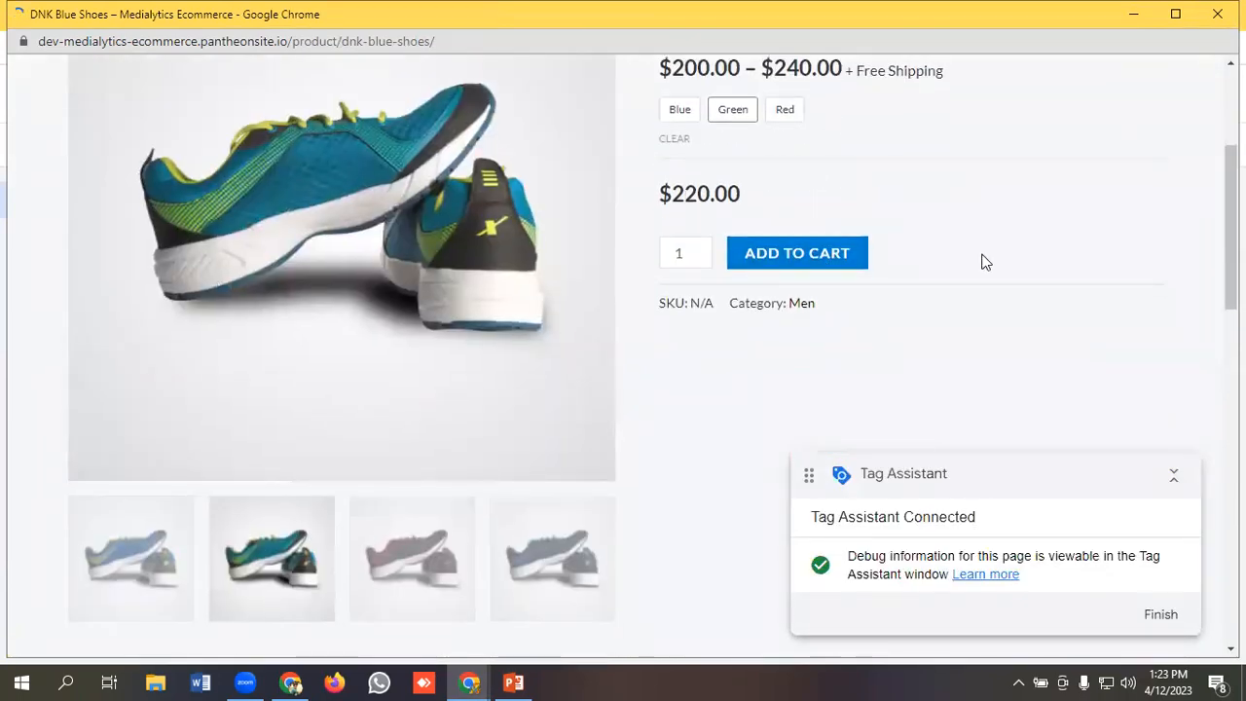
click(796, 253)
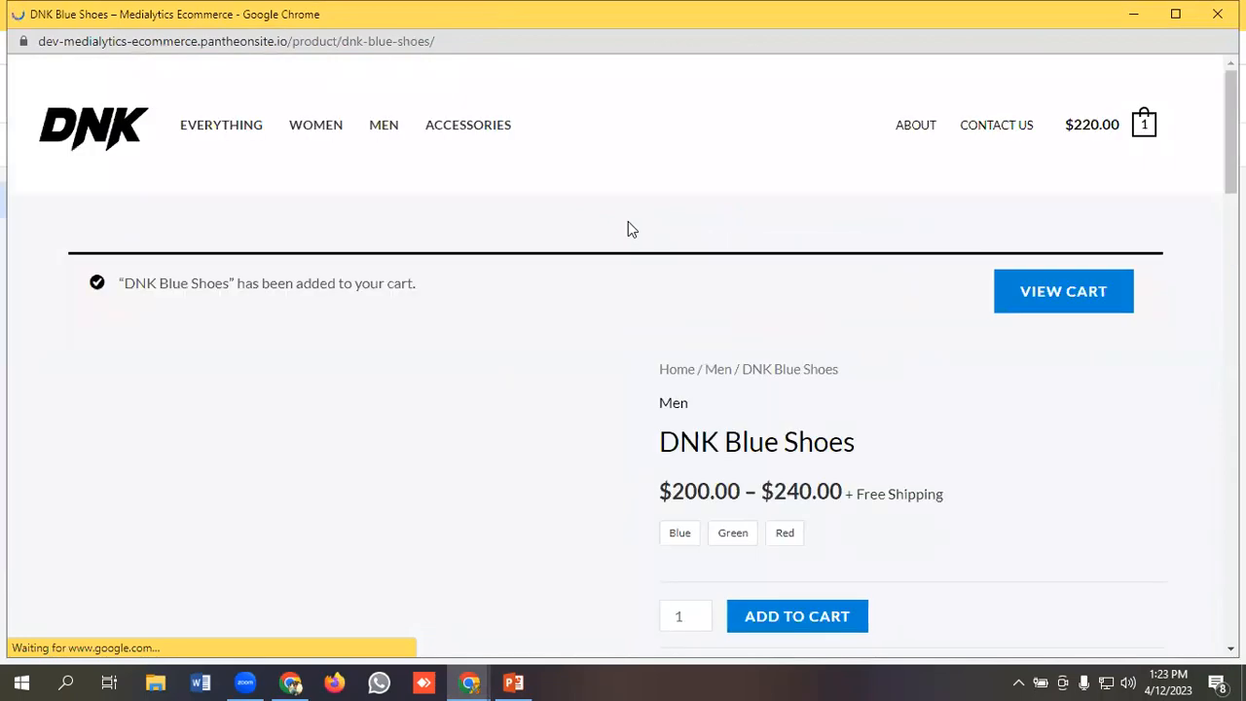
Go from the cart to checkout and place the test order with the prefilled billing details.
scroll(844, 283, down, 1)
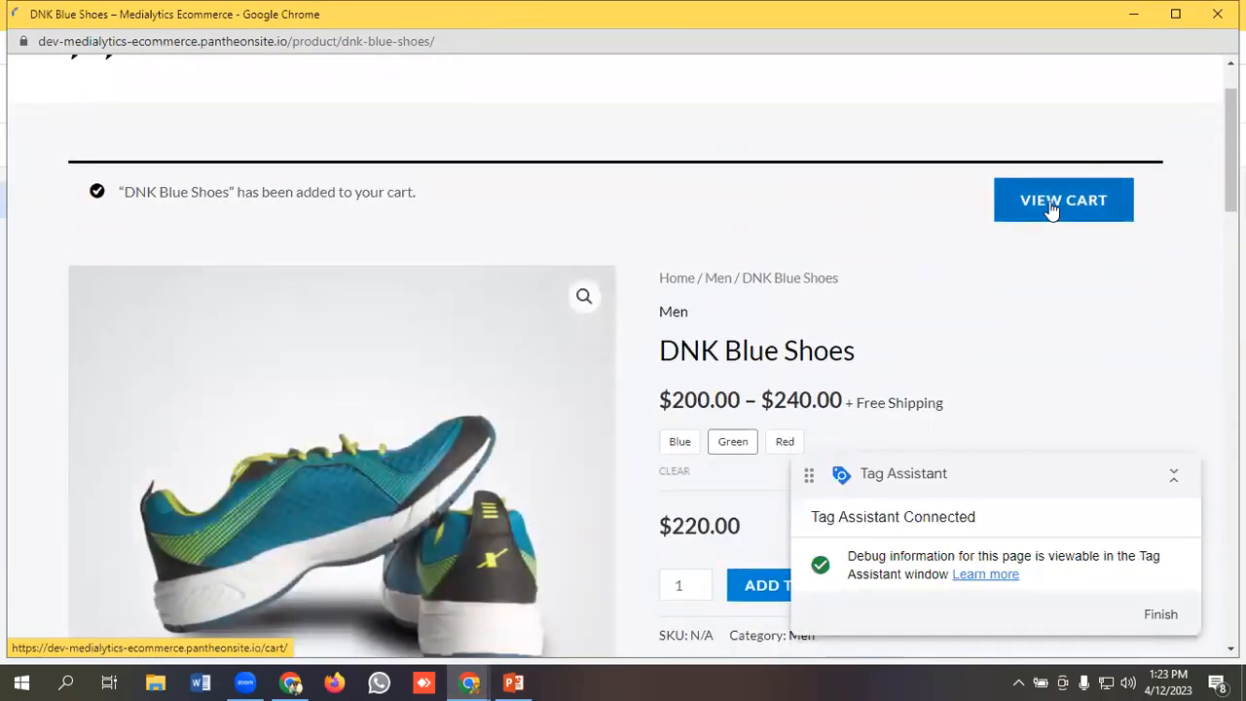
click(1052, 206)
scroll(974, 223, down, 5)
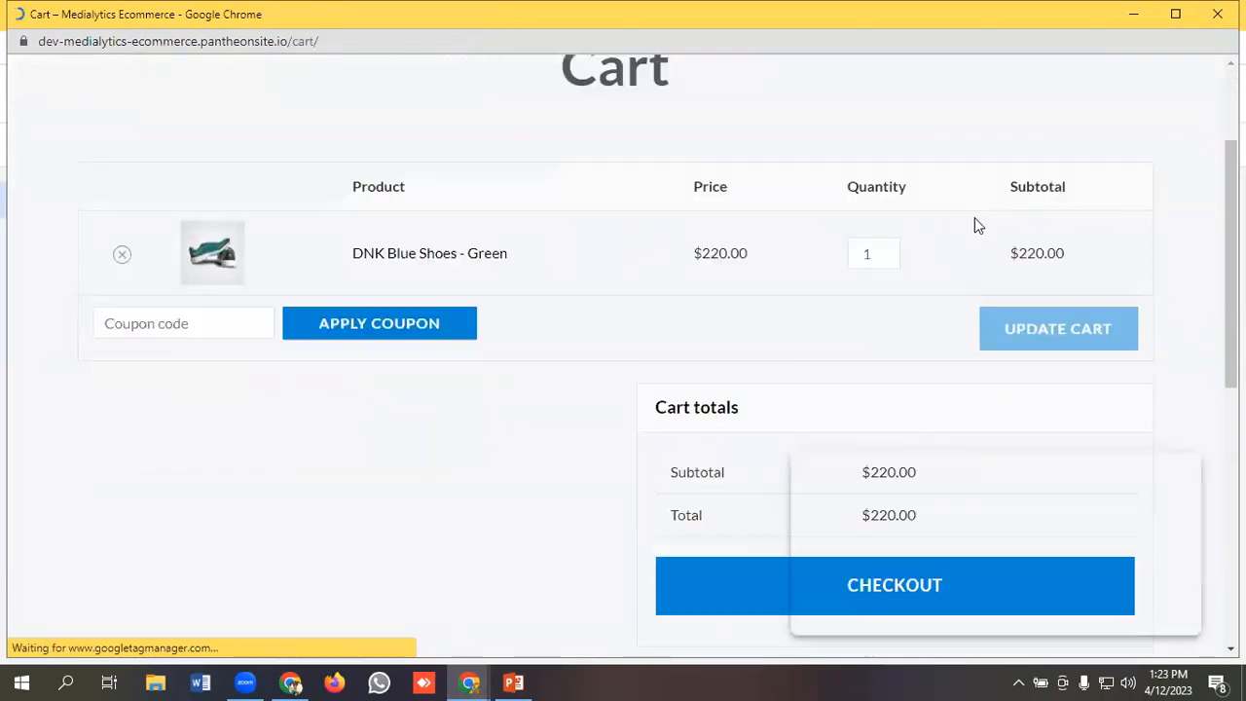
click(863, 306)
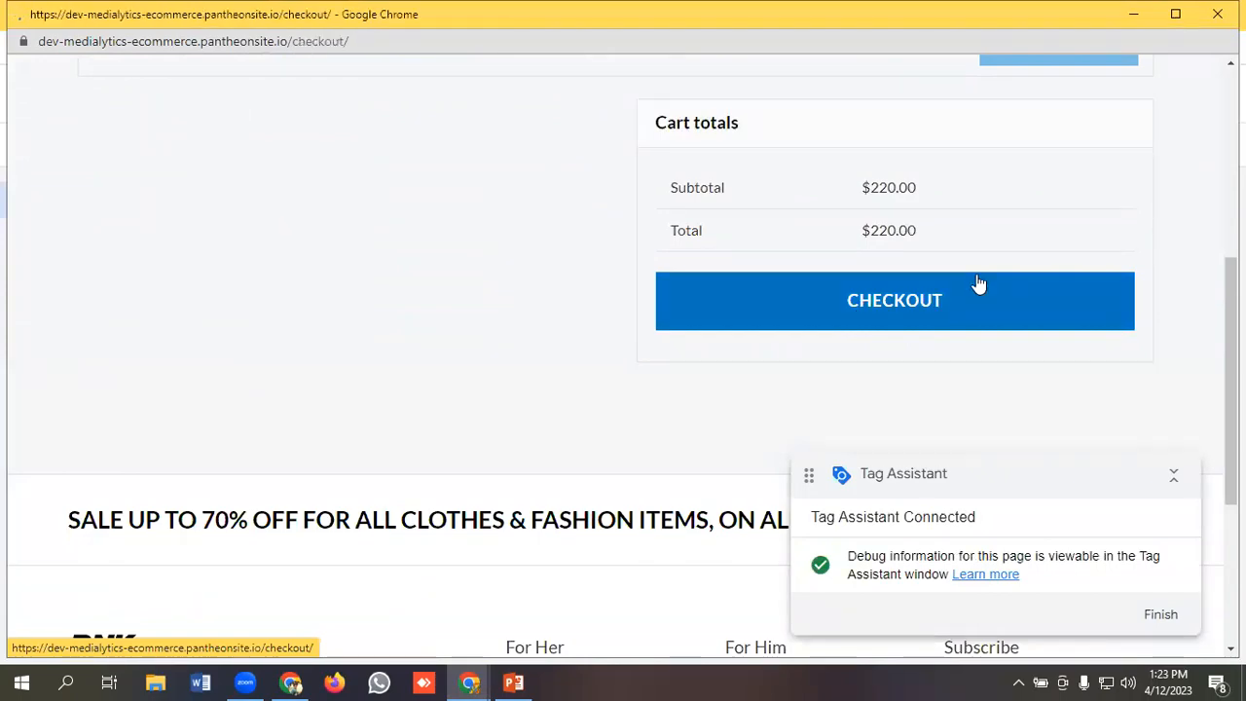
scroll(303, 282, down, 3)
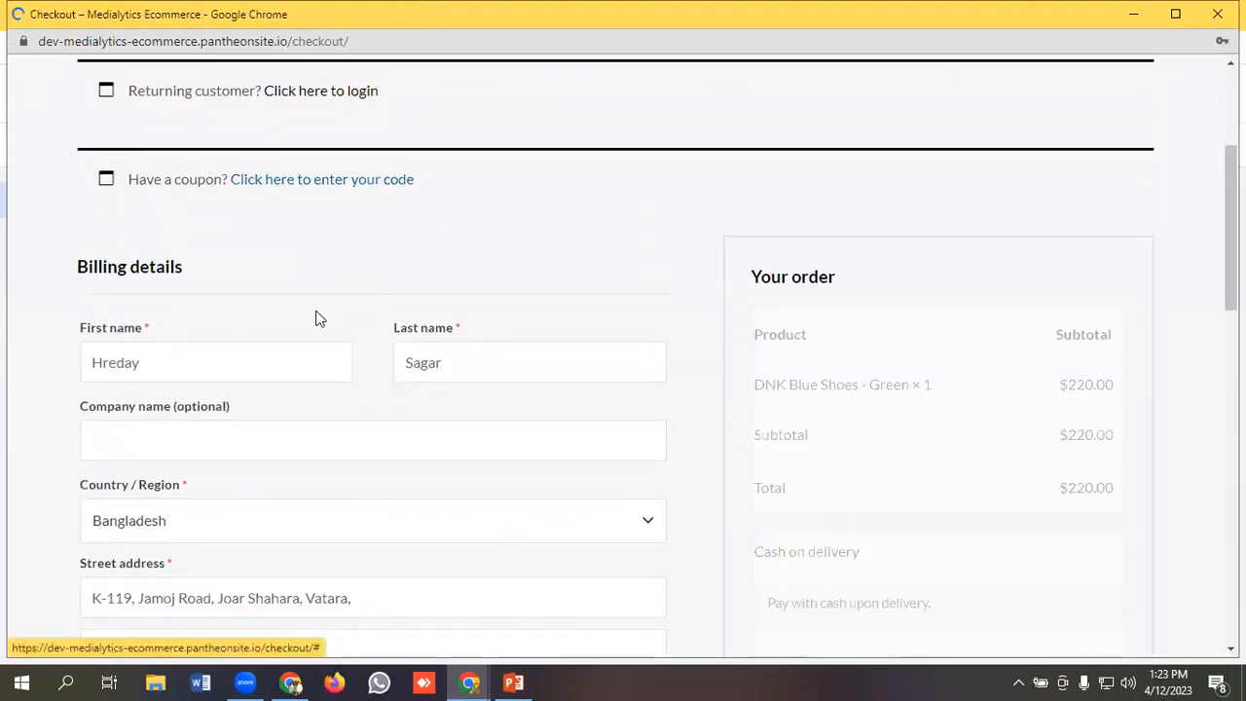
scroll(248, 310, down, 4)
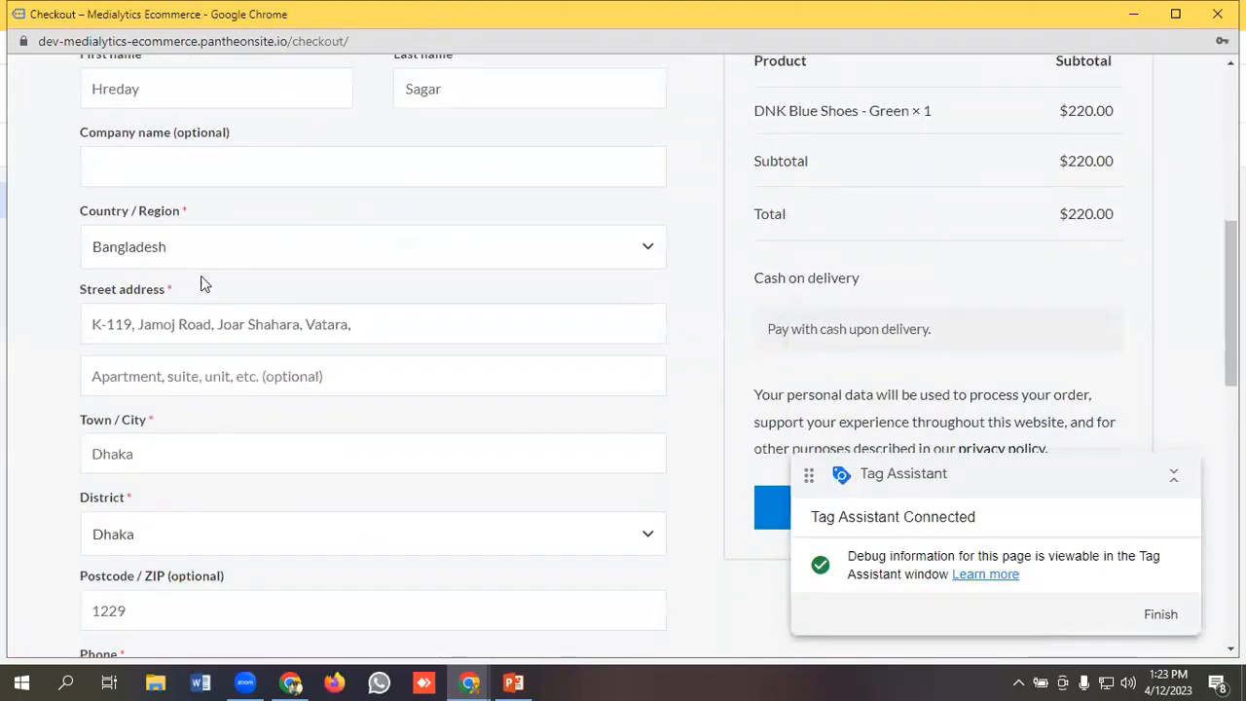
scroll(336, 287, down, 1)
scroll(336, 286, down, 2)
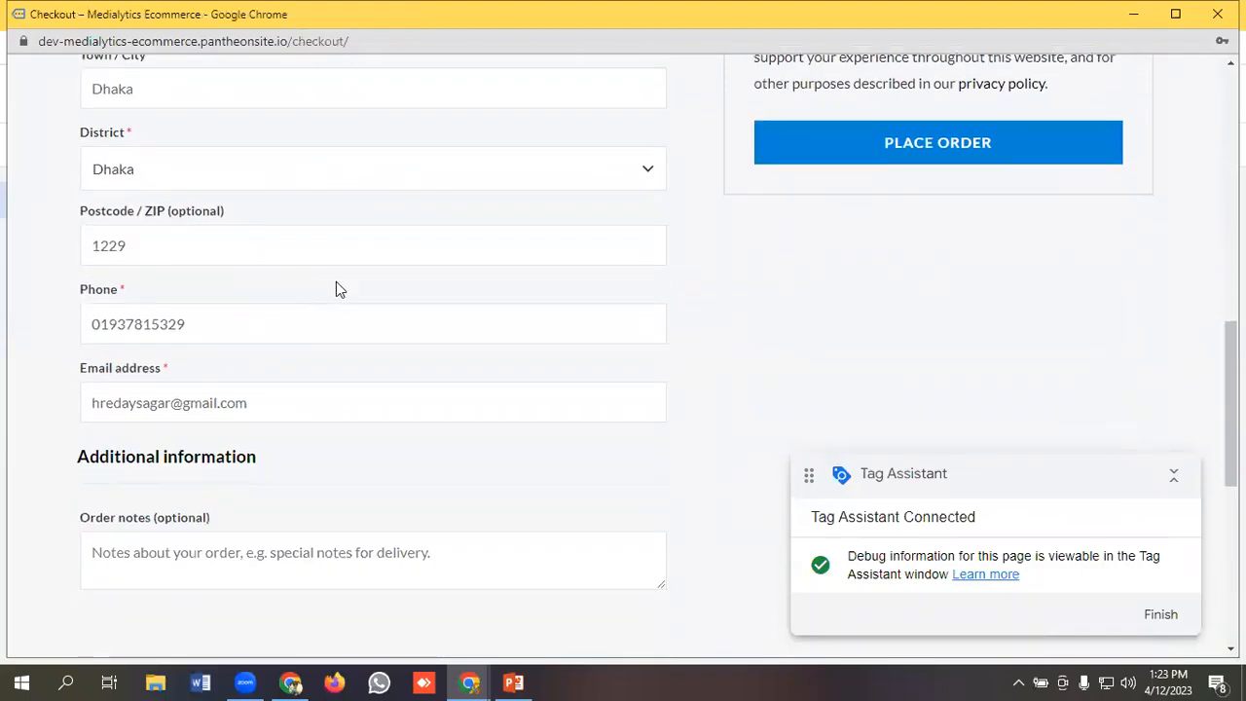
scroll(412, 297, up, 2)
scroll(565, 268, down, 1)
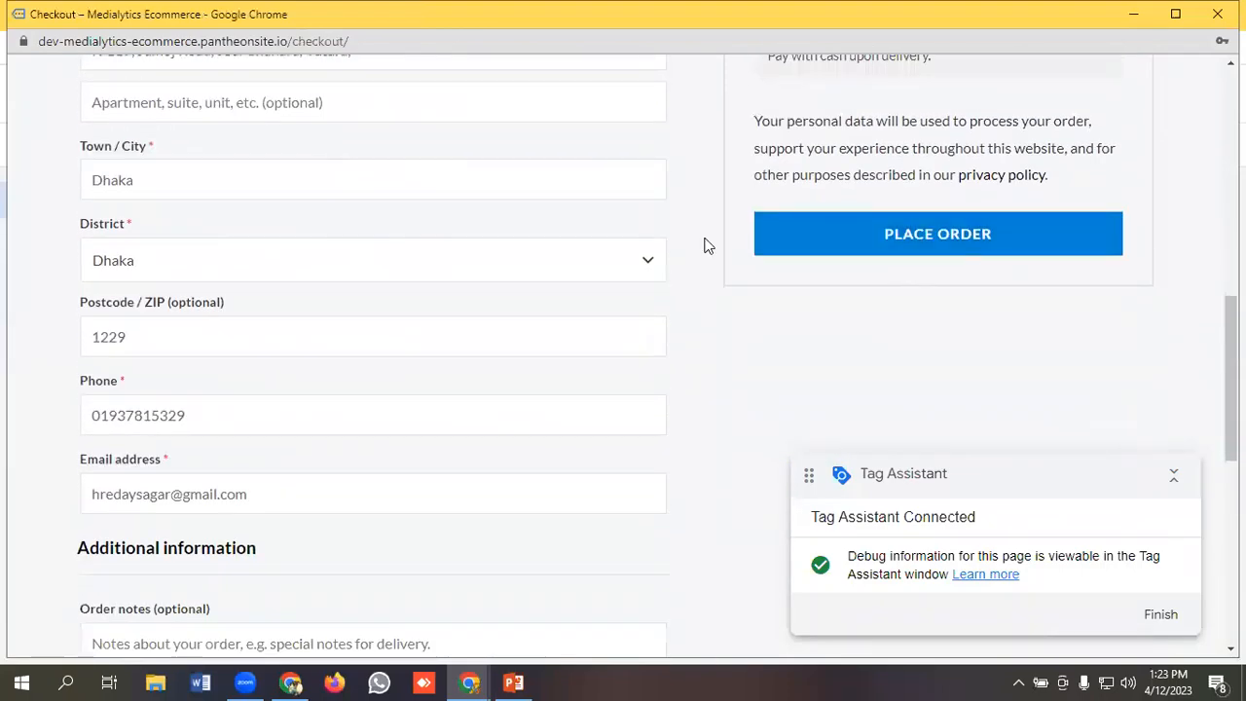
click(937, 237)
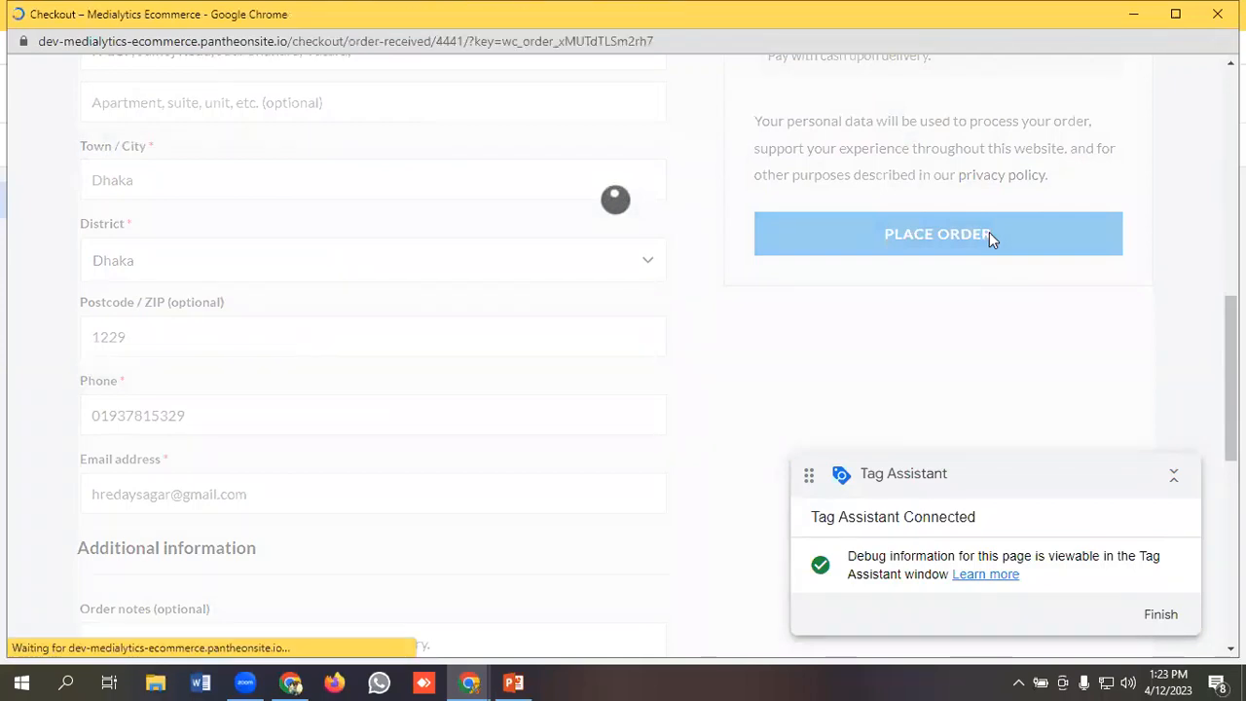
Return to the Tag Assistant window and continue into the connected debug session.
scroll(459, 312, down, 2)
scroll(507, 317, up, 2)
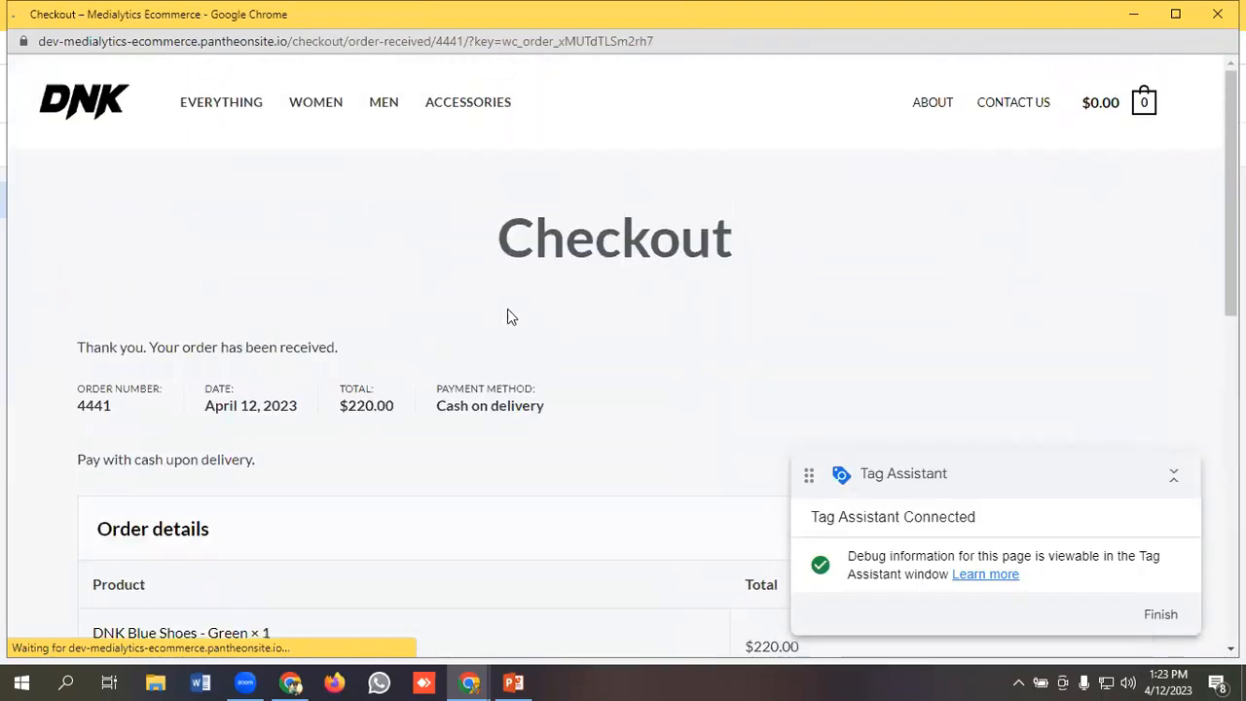
scroll(437, 309, down, 1)
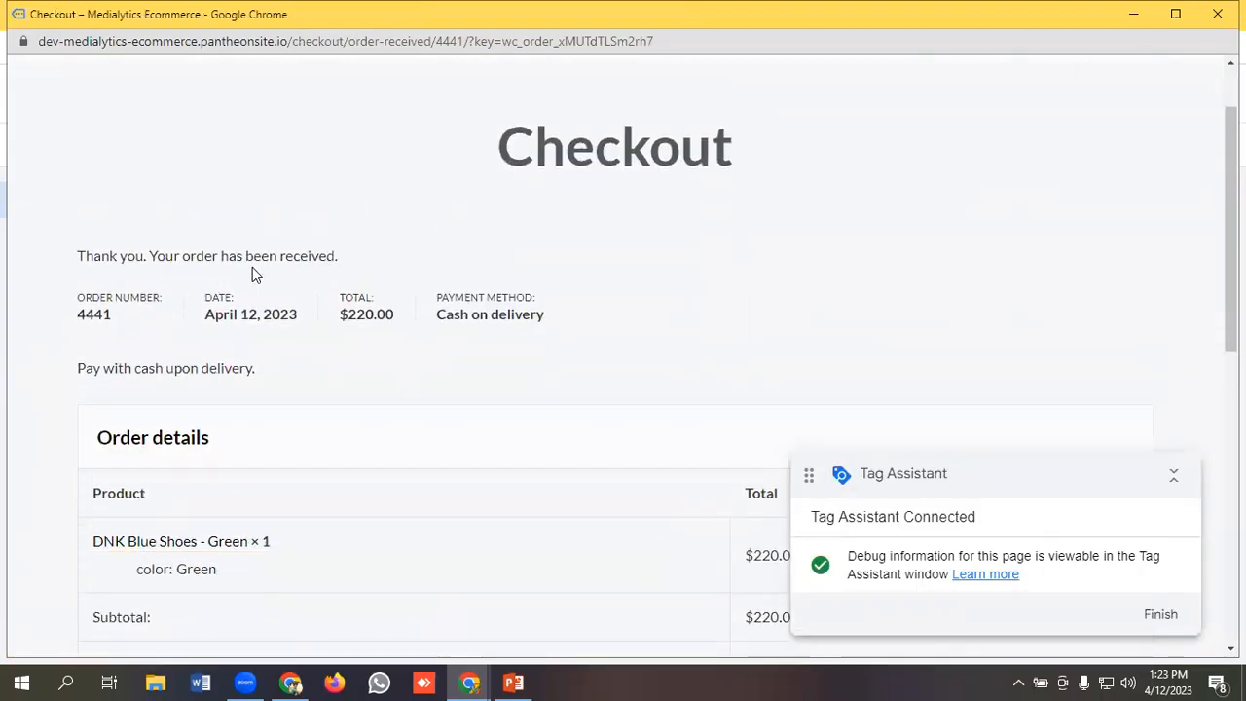
click(469, 681)
click(397, 626)
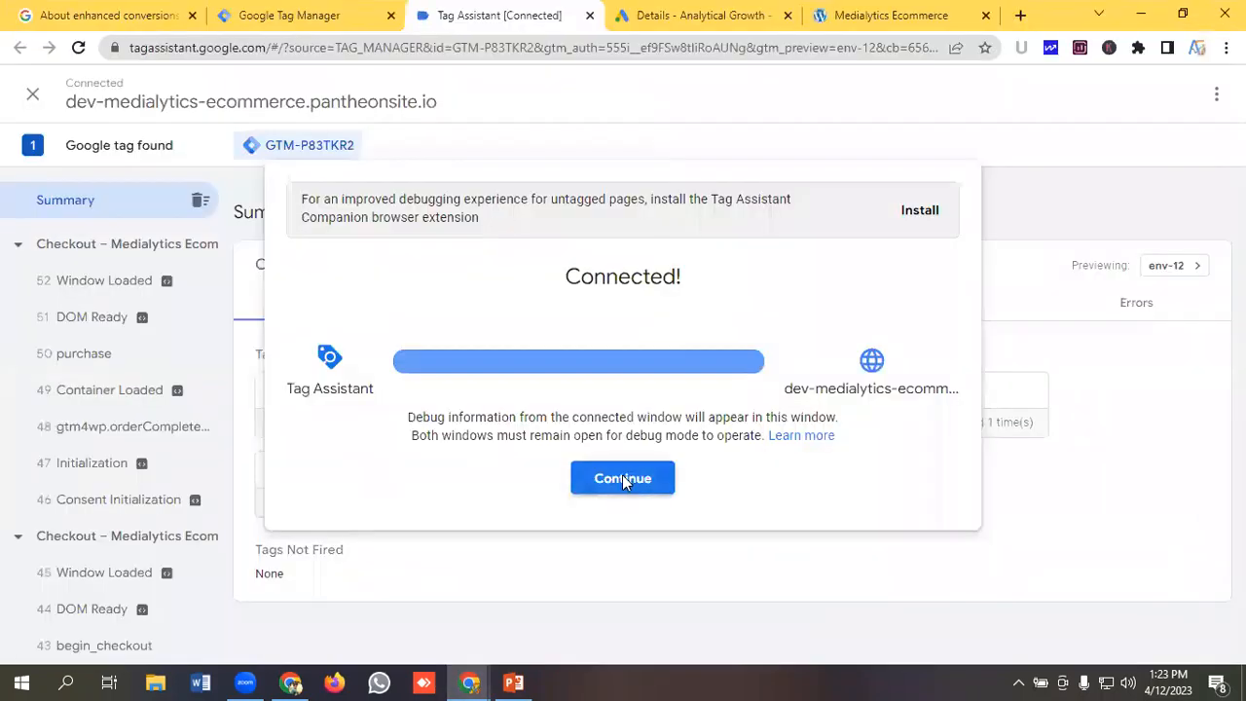
click(623, 478)
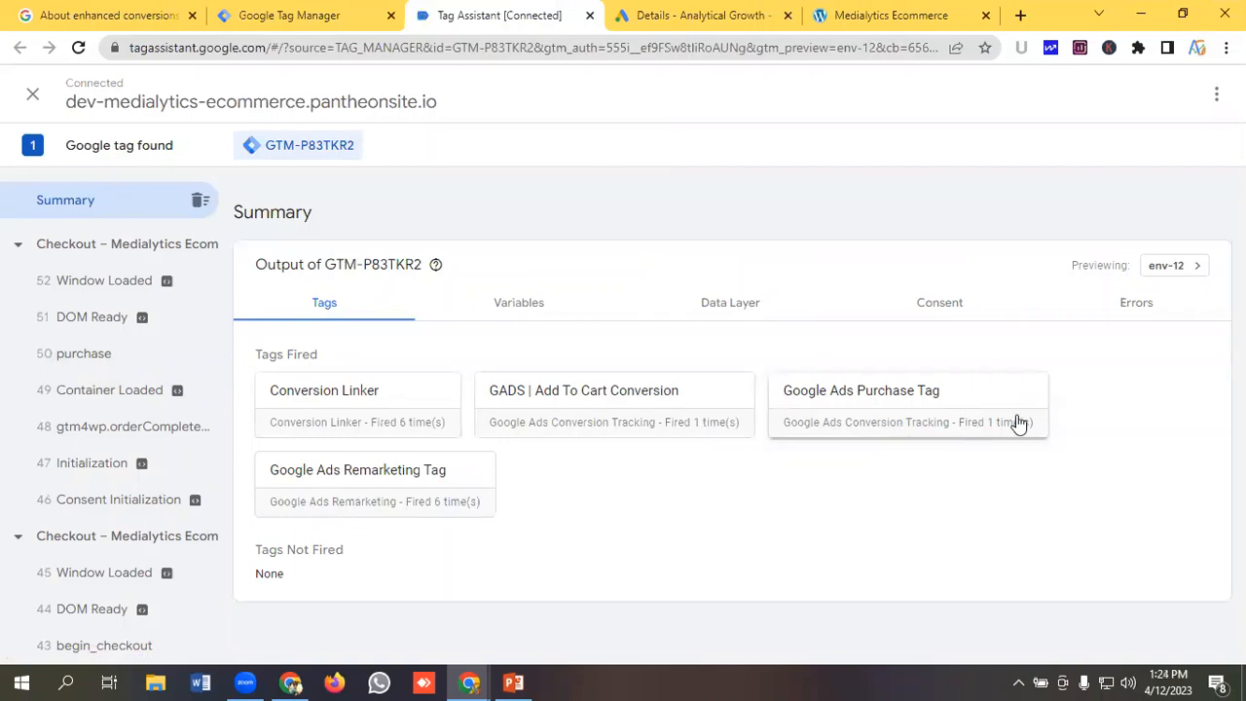
Inspect the purchase event's data layer, highlighting the customer's billing fields such as name, address and email.
click(97, 354)
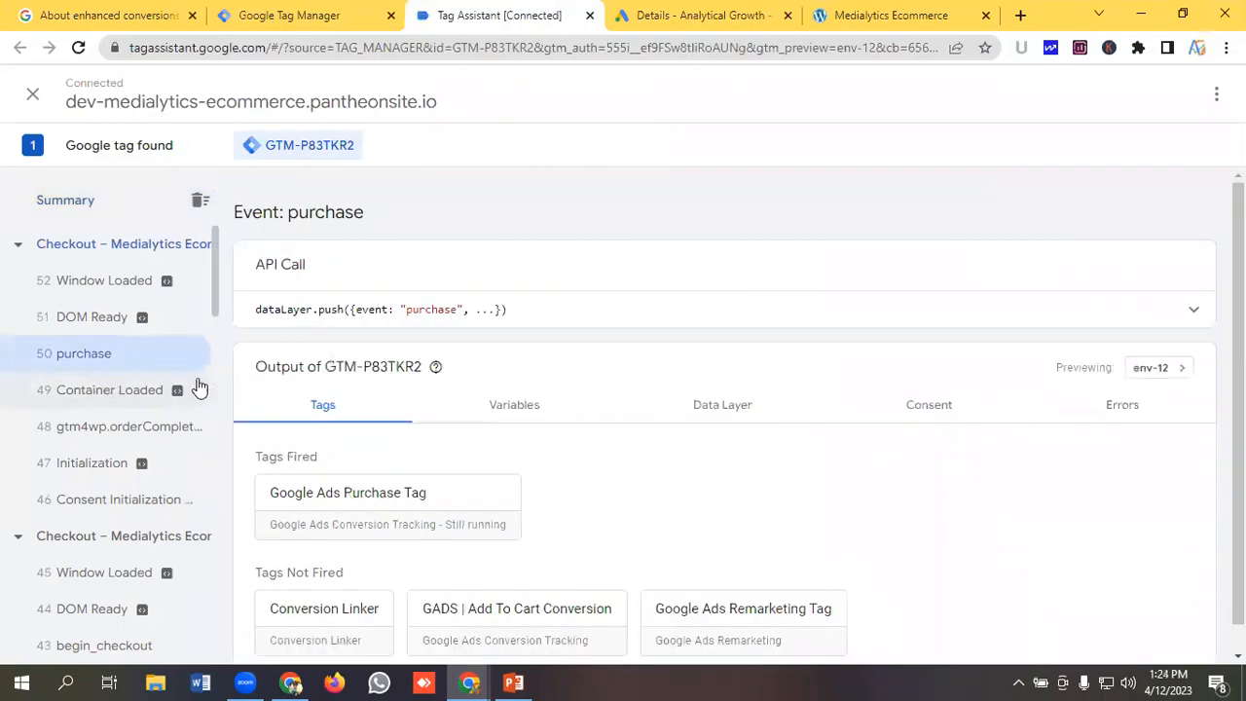
scroll(743, 375, down, 1)
click(743, 375)
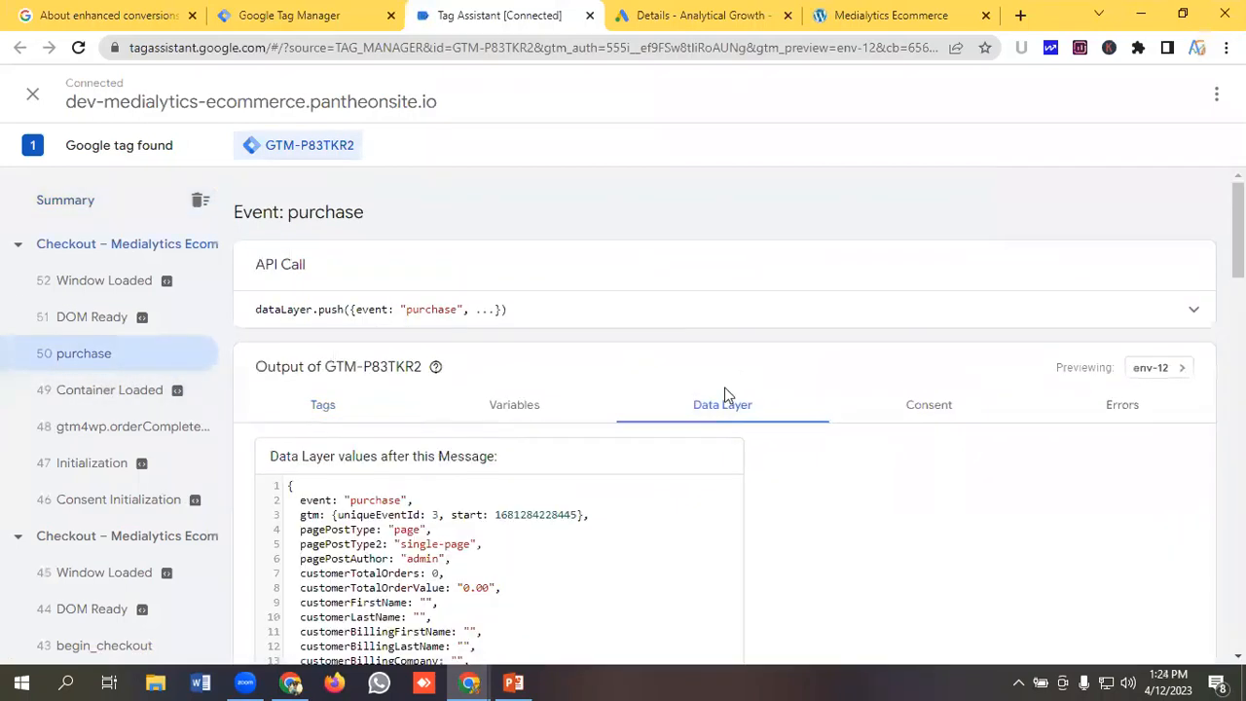
click(304, 379)
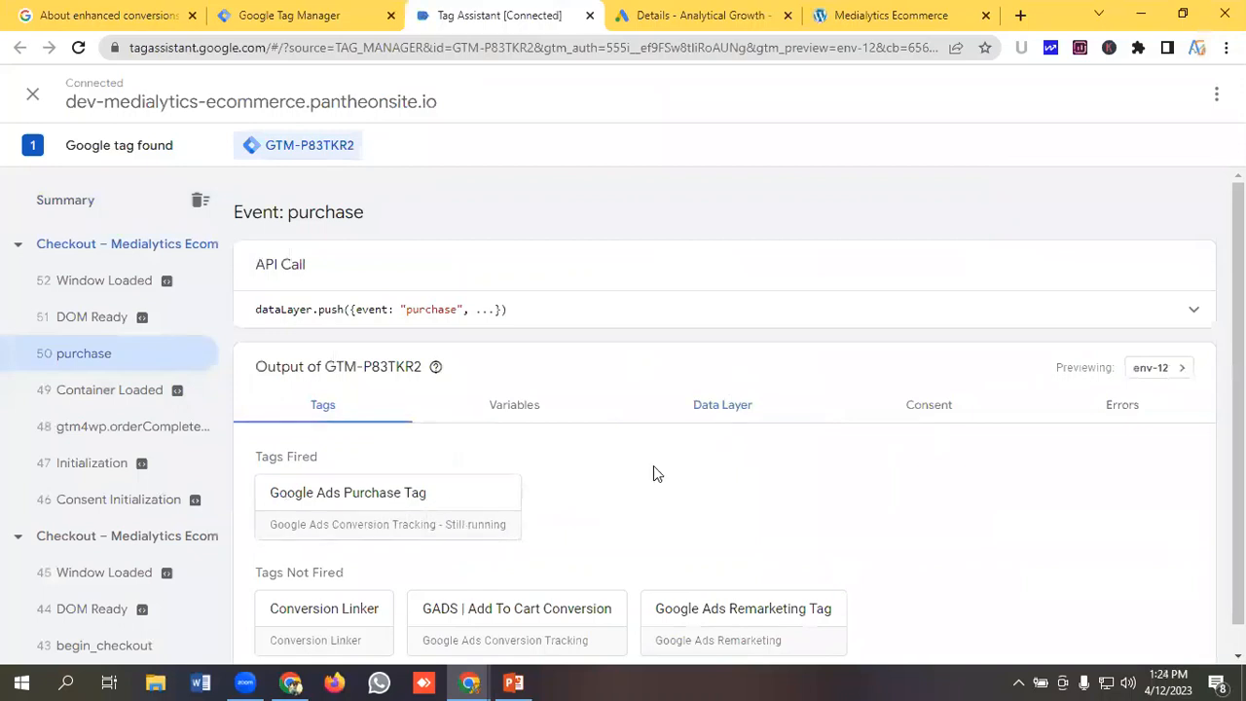
click(712, 409)
scroll(480, 364, down, 2)
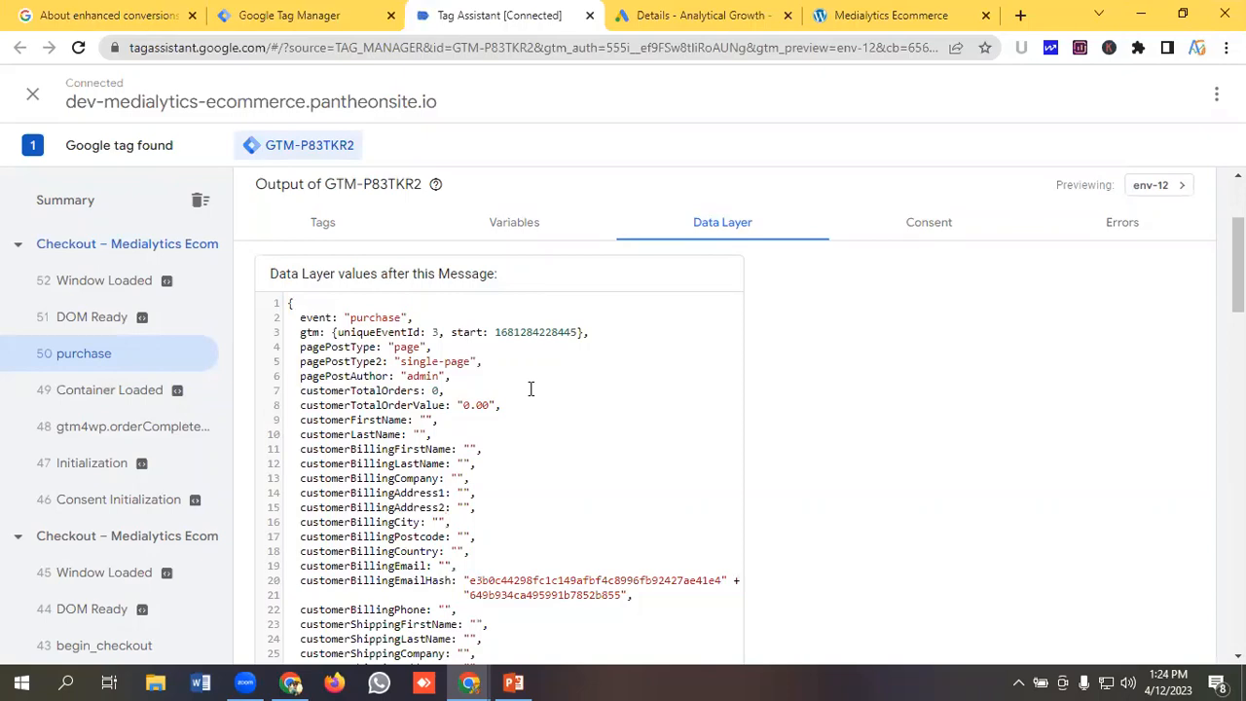
scroll(530, 389, down, 5)
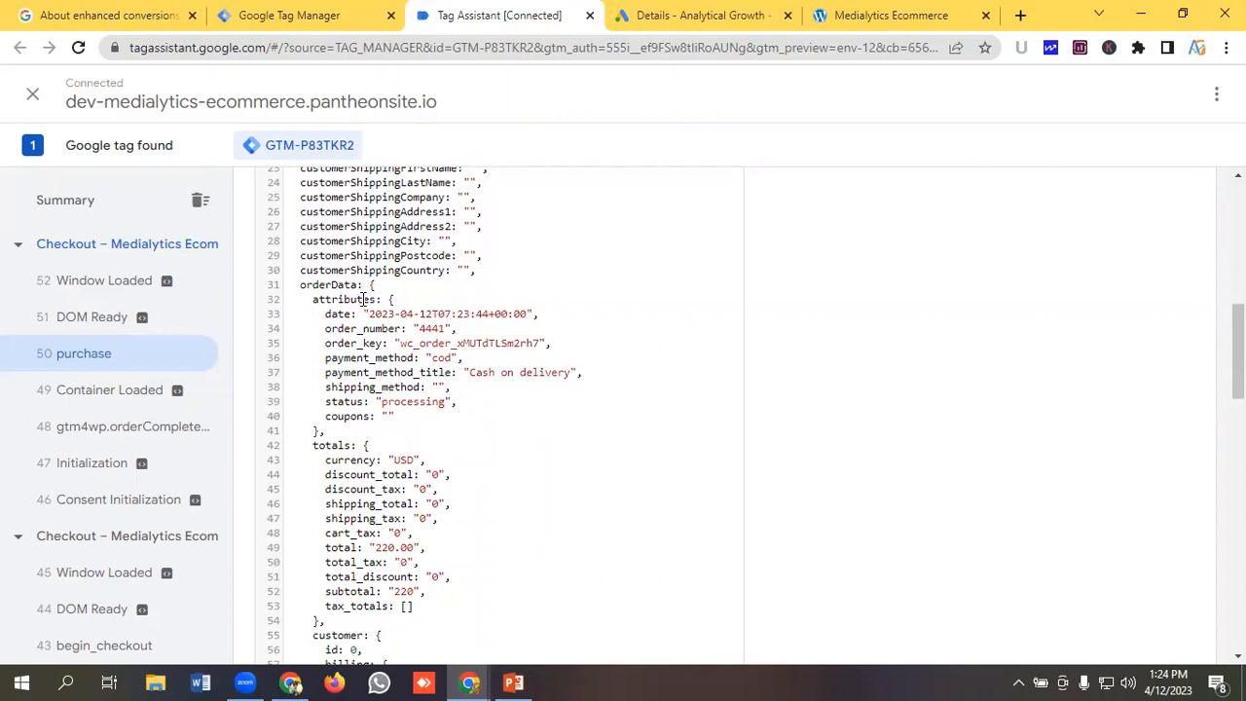
scroll(390, 364, down, 3)
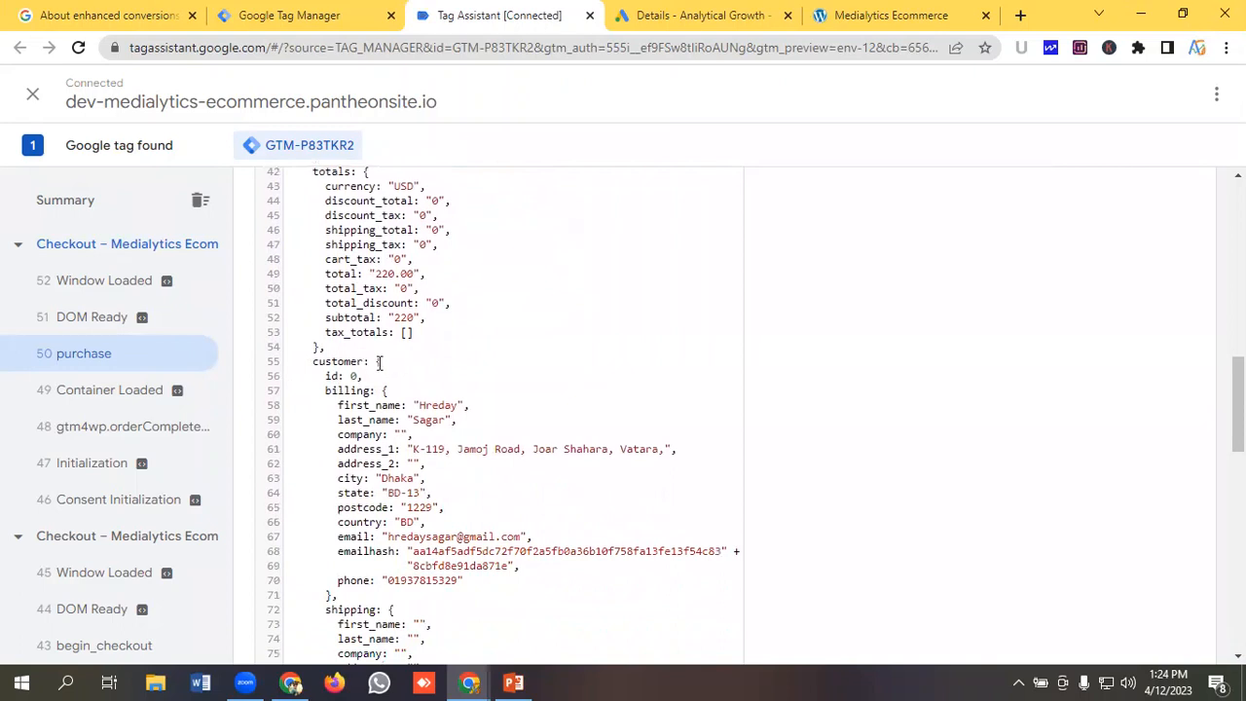
scroll(390, 364, down, 1)
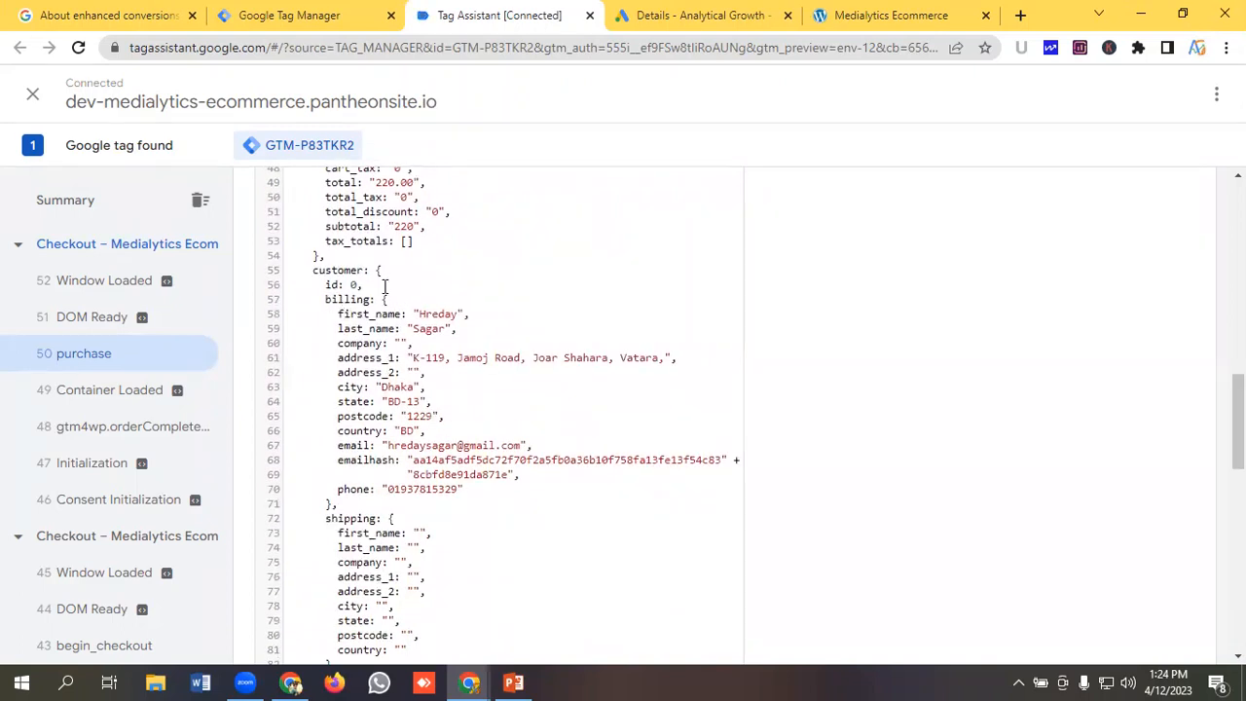
drag(322, 315, 507, 446)
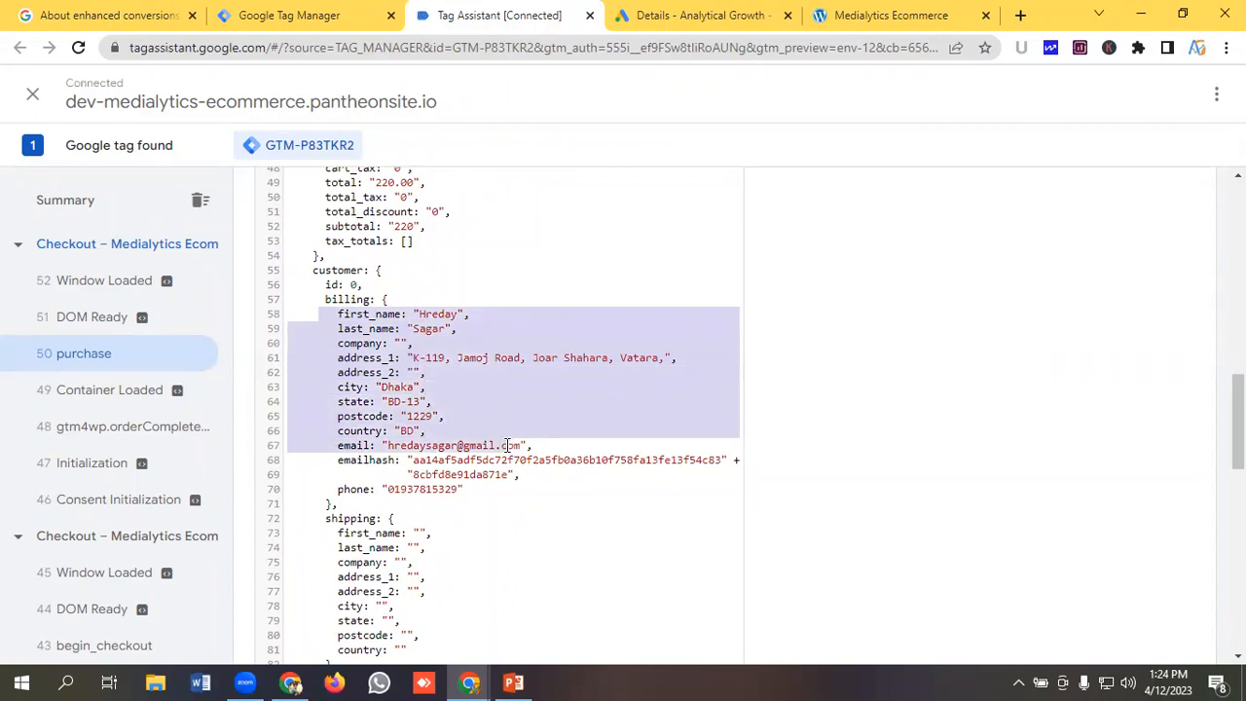
click(461, 403)
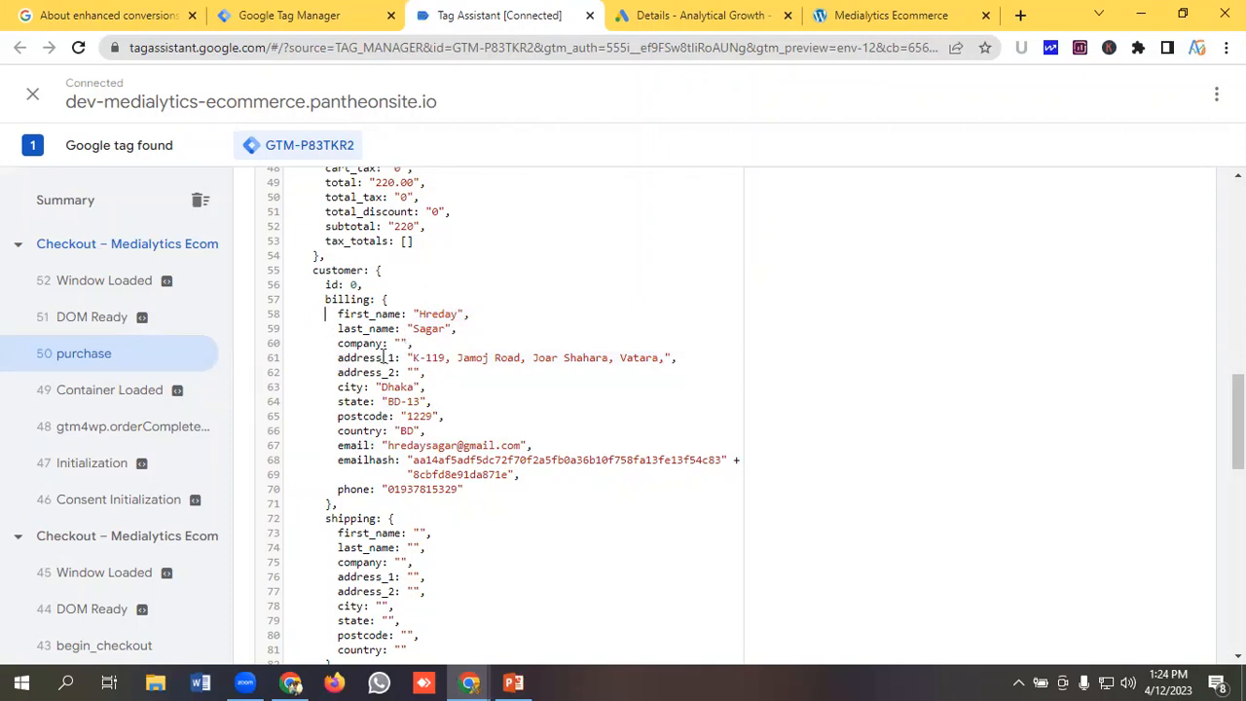
Highlight the customer's billing name and address entries in the purchase event's data layer.
mouse_move(324, 317)
mouse_down()
mouse_move(465, 418)
mouse_move(338, 315)
mouse_up()
click(478, 405)
click(325, 347)
In Tag Manager, create a new user-defined variable named Customer First Name.
click(304, 14)
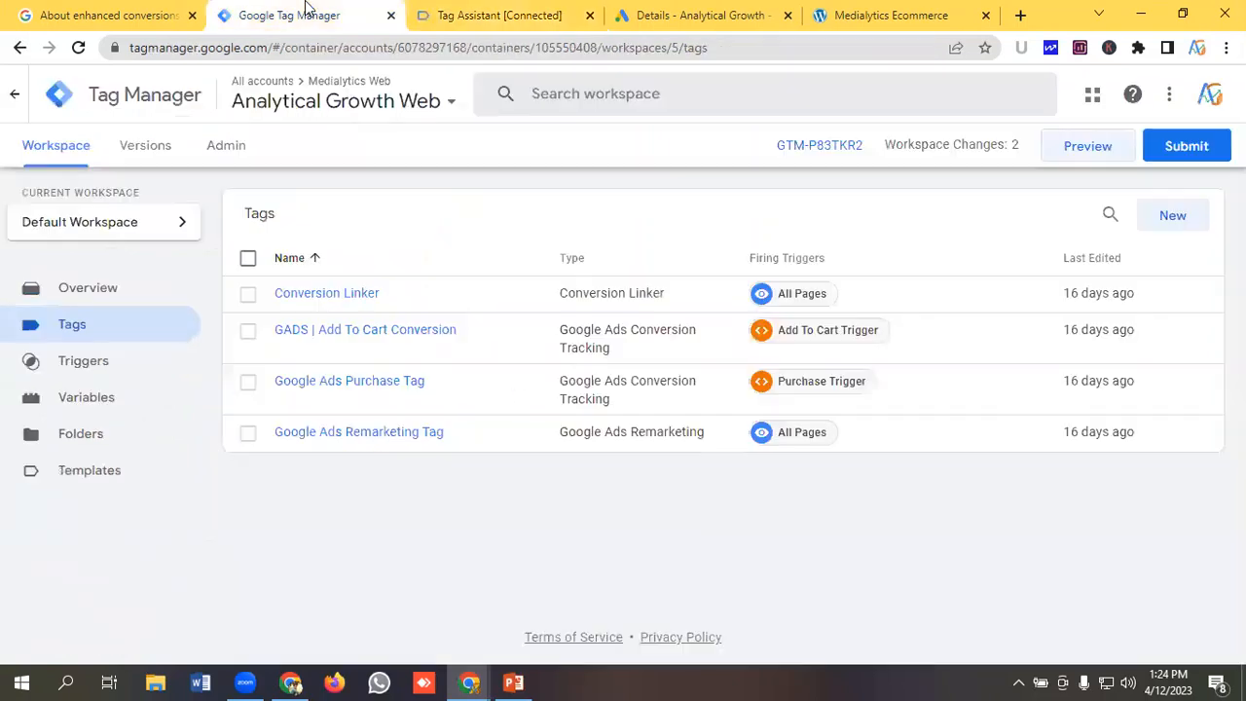
click(102, 404)
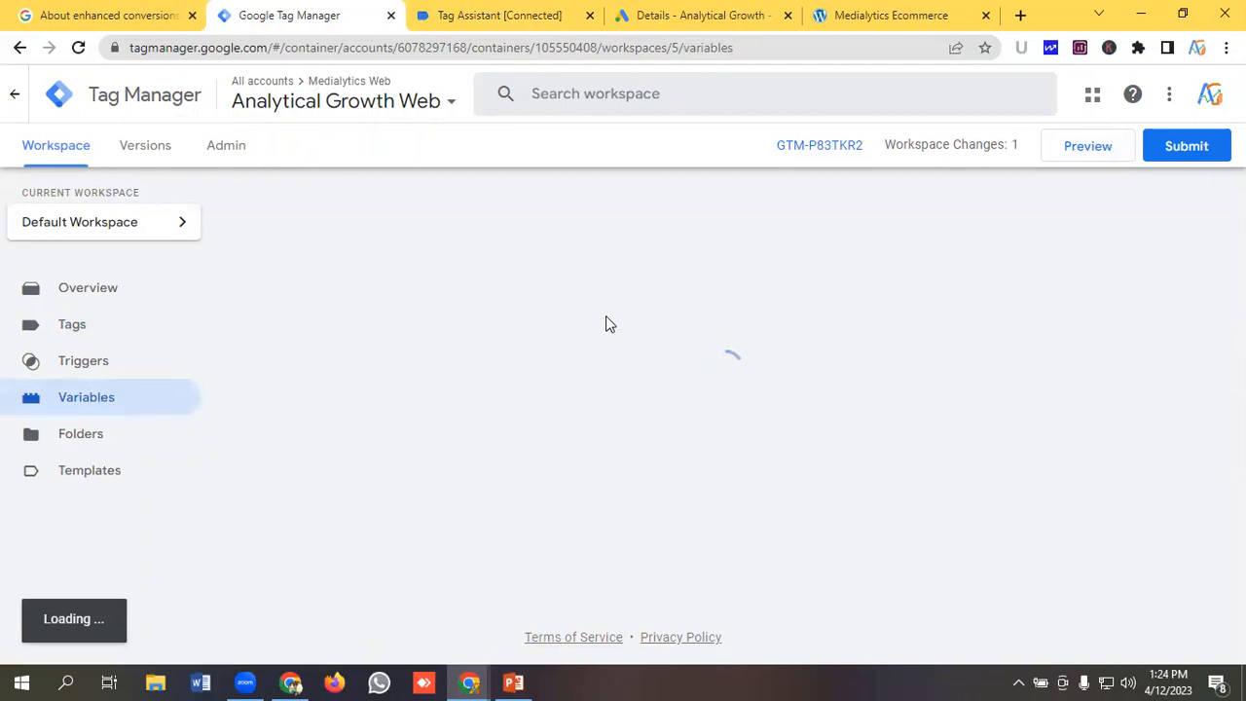
scroll(606, 325, down, 1)
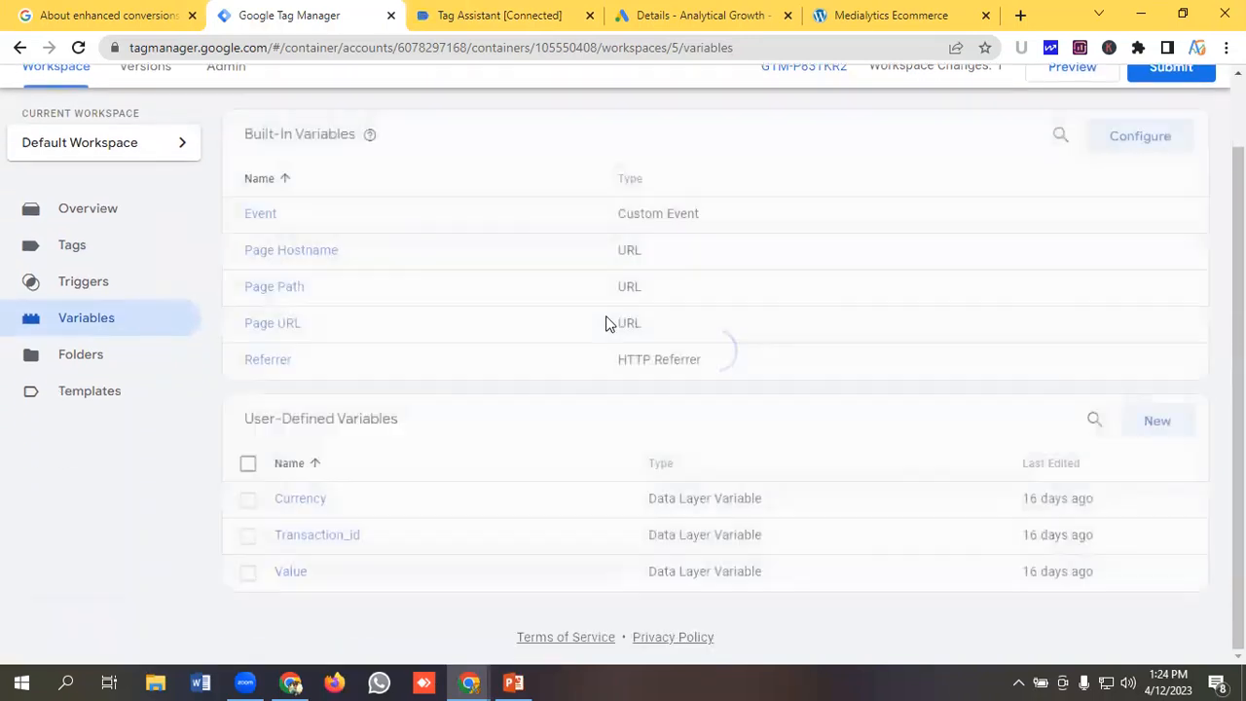
click(1169, 430)
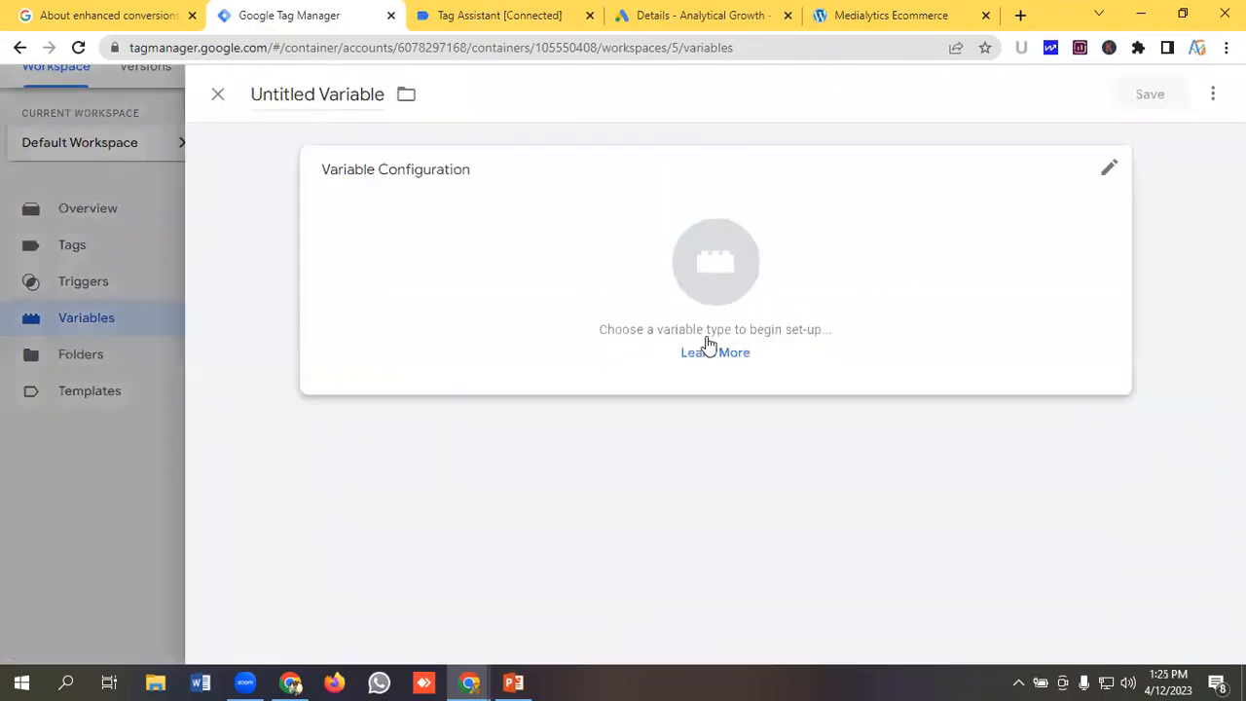
click(328, 95)
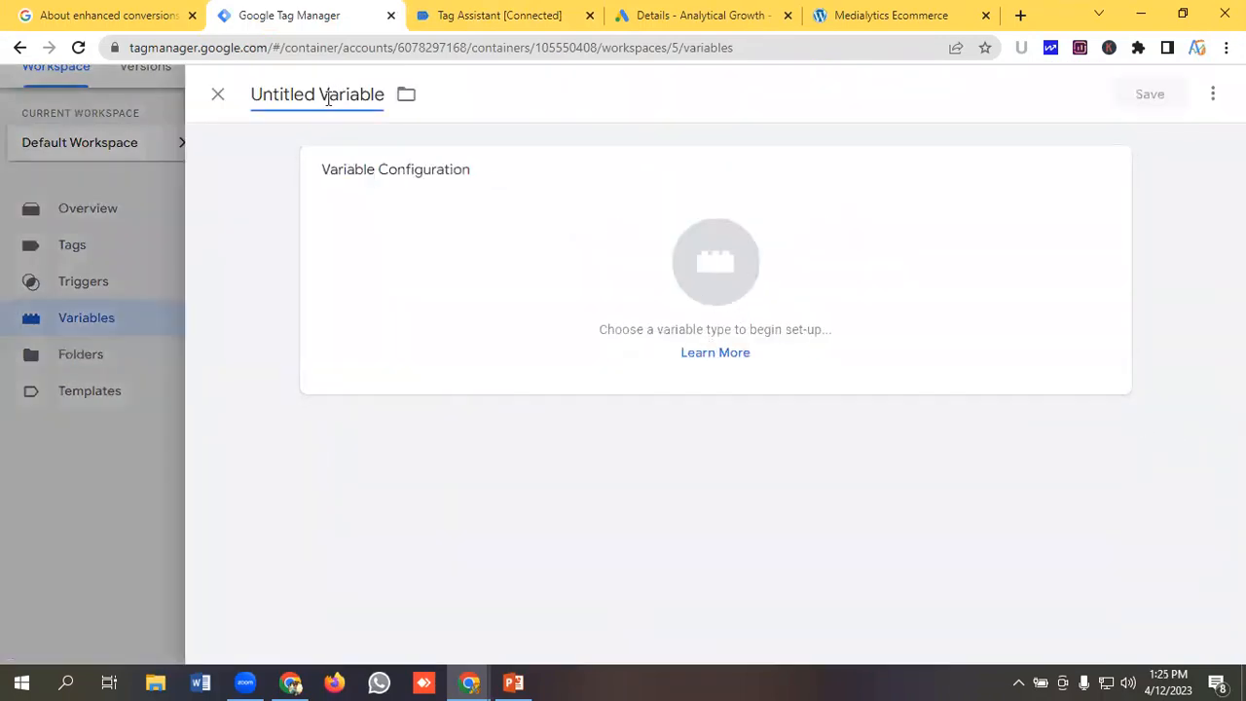
key(ctrl+a)
key(BackSpace)
text(Cus)
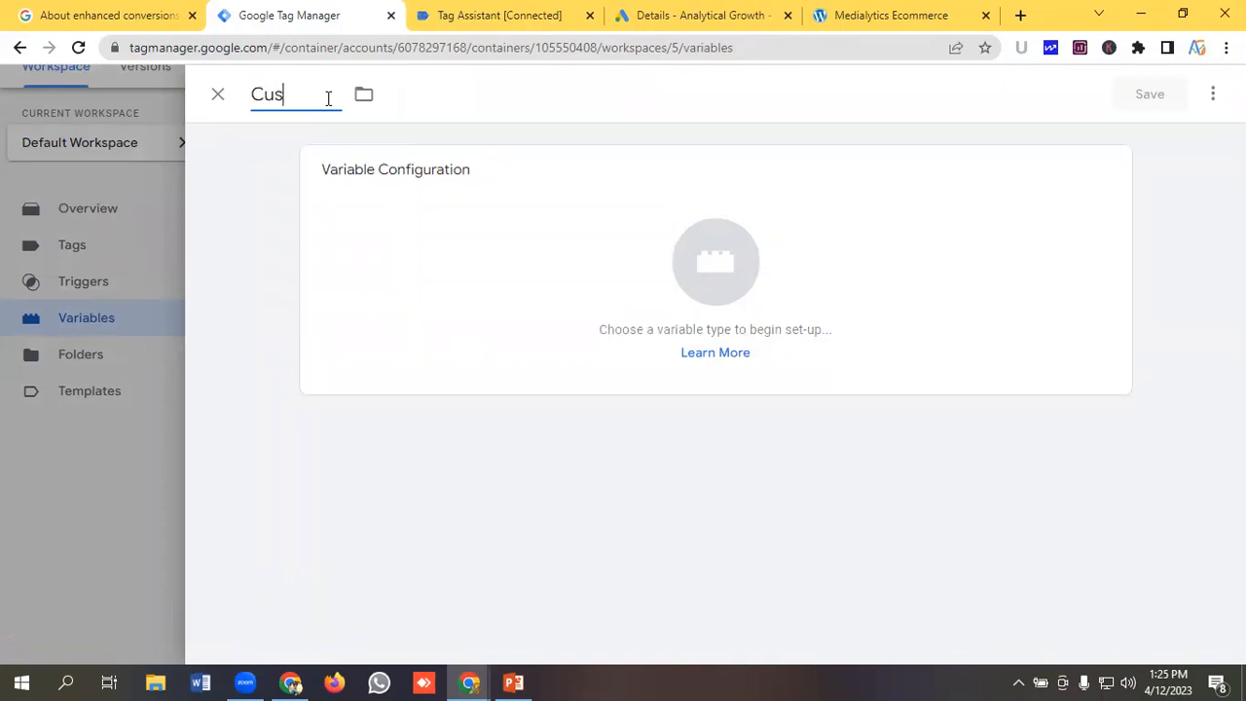
text(tomer First)
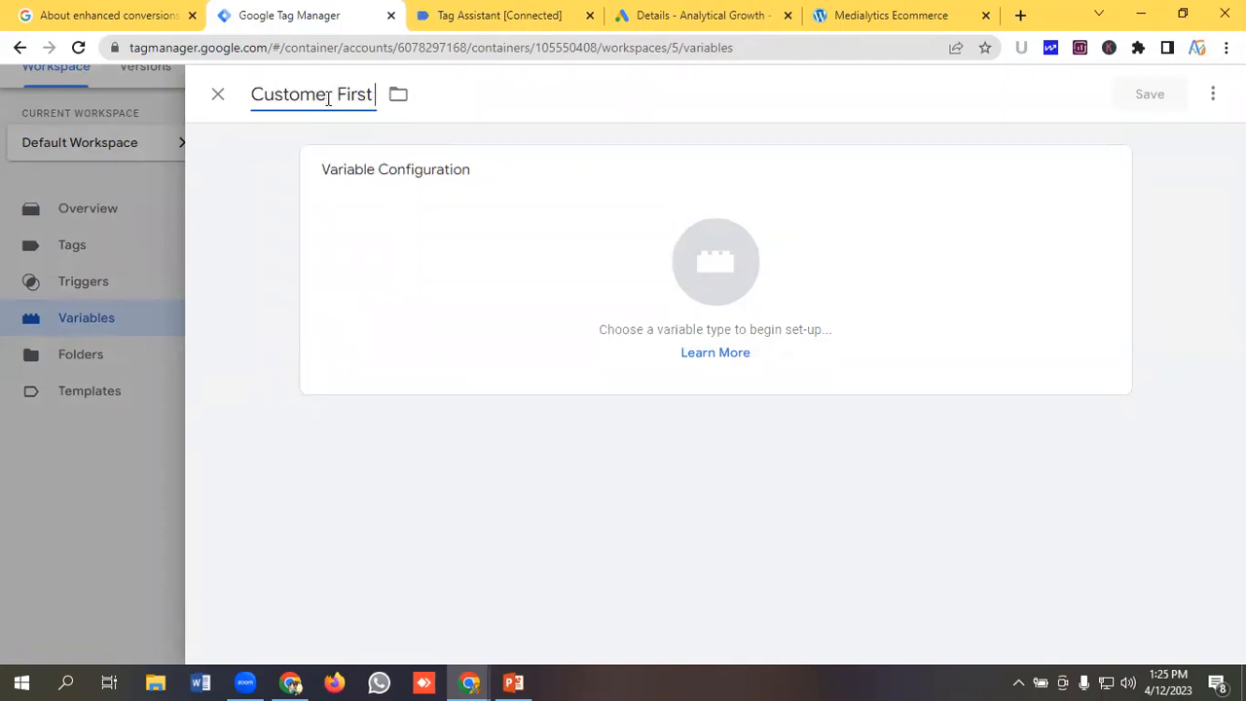
text( Name)
Set the variable type to Data Layer Variable.
click(740, 273)
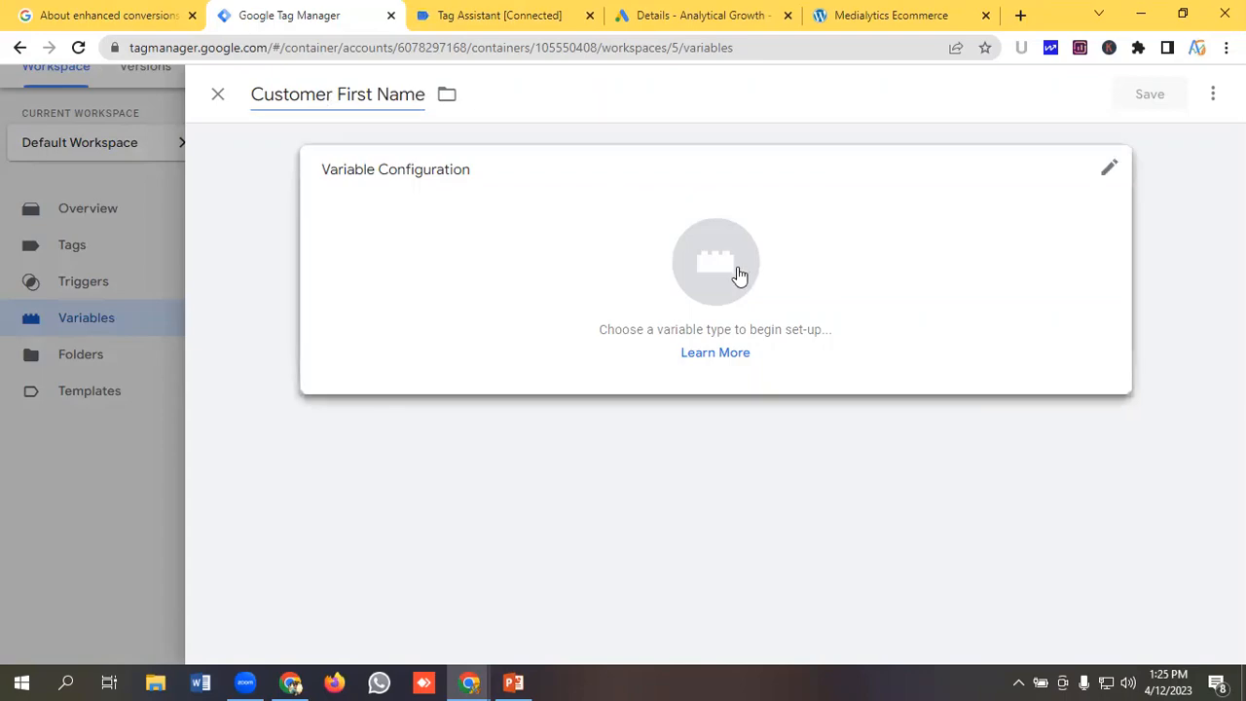
scroll(798, 312, down, 2)
click(787, 342)
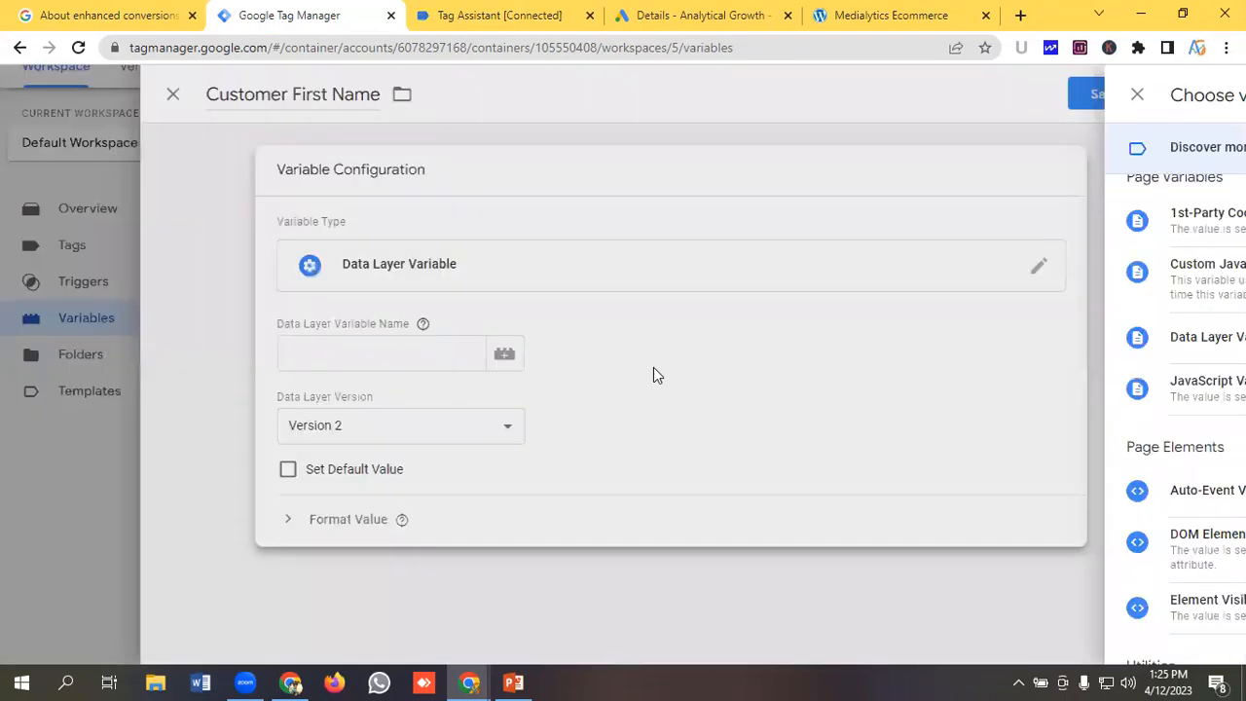
click(412, 360)
Copy the orderData key from the purchase data layer and paste it as the Data Layer Variable Name.
click(500, 14)
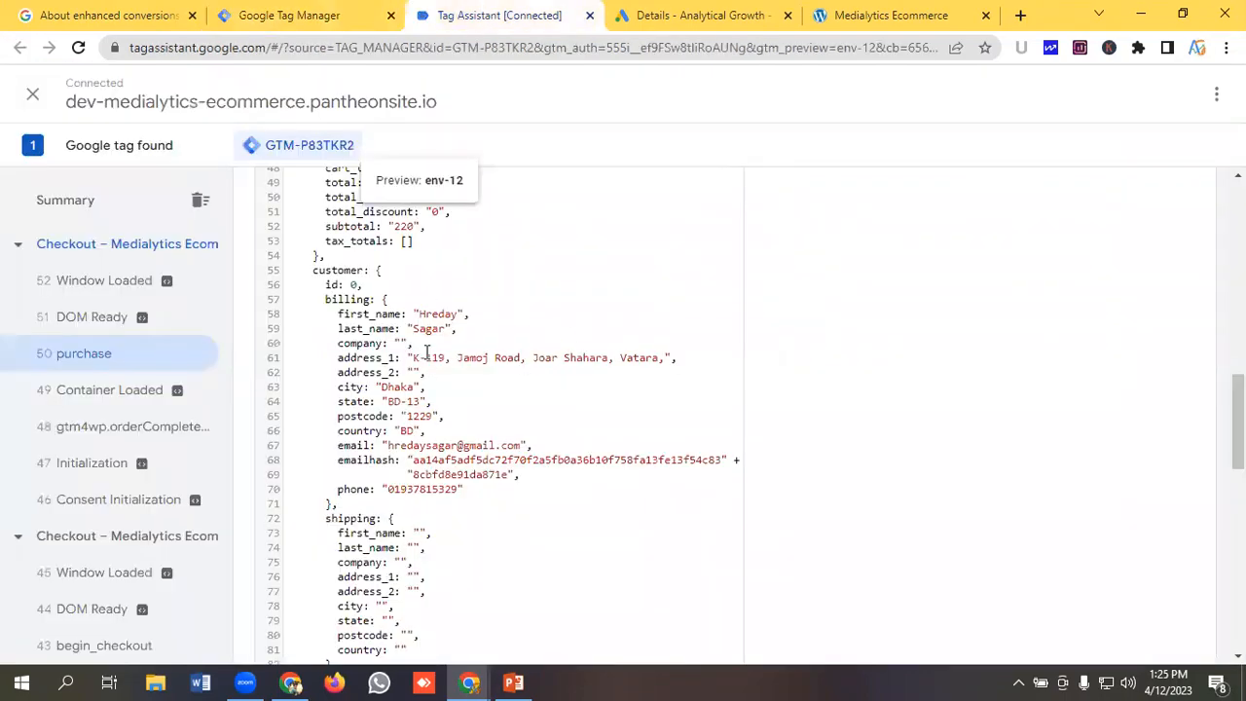
scroll(398, 336, up, 5)
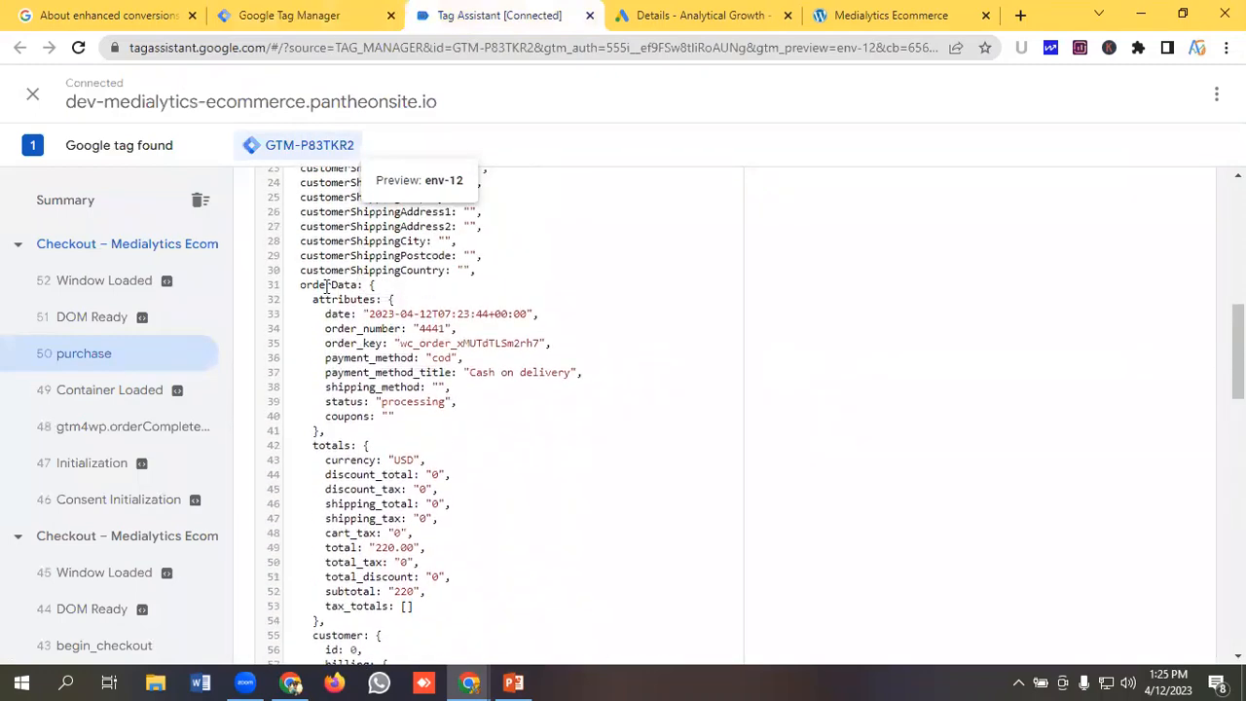
double_click(326, 284)
click(326, 284)
double_click(326, 285)
right_click(326, 284)
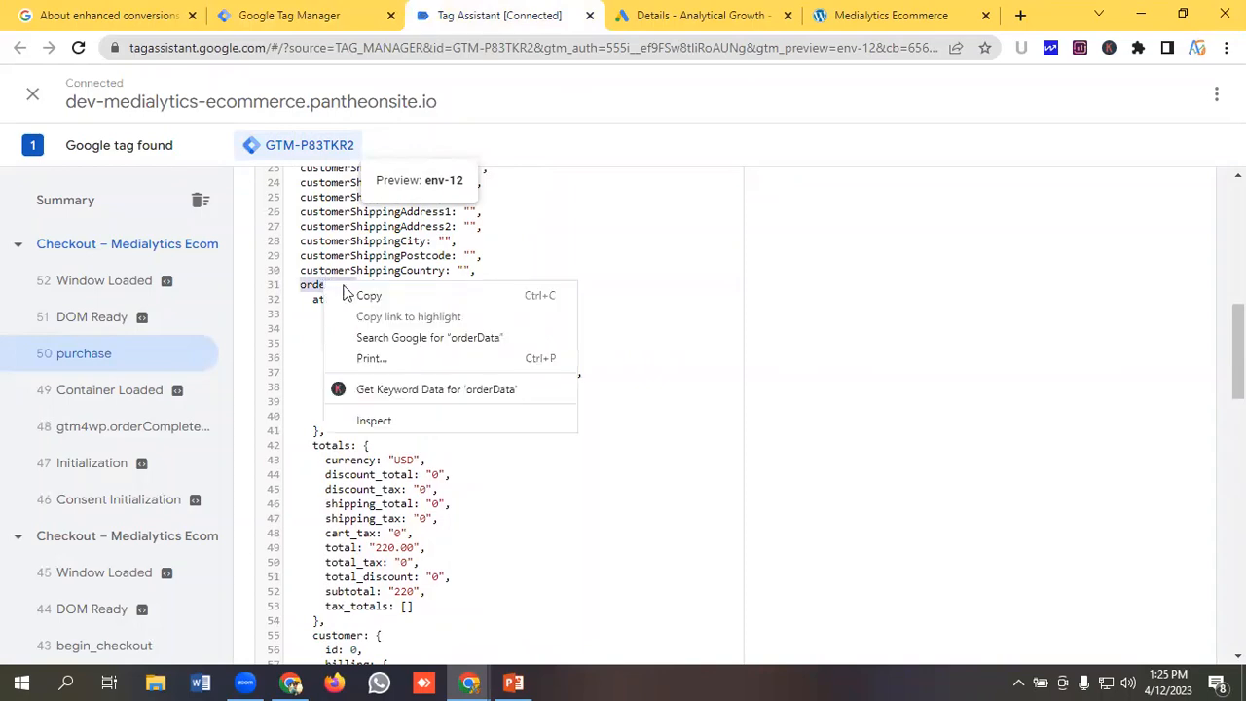
click(356, 293)
click(292, 14)
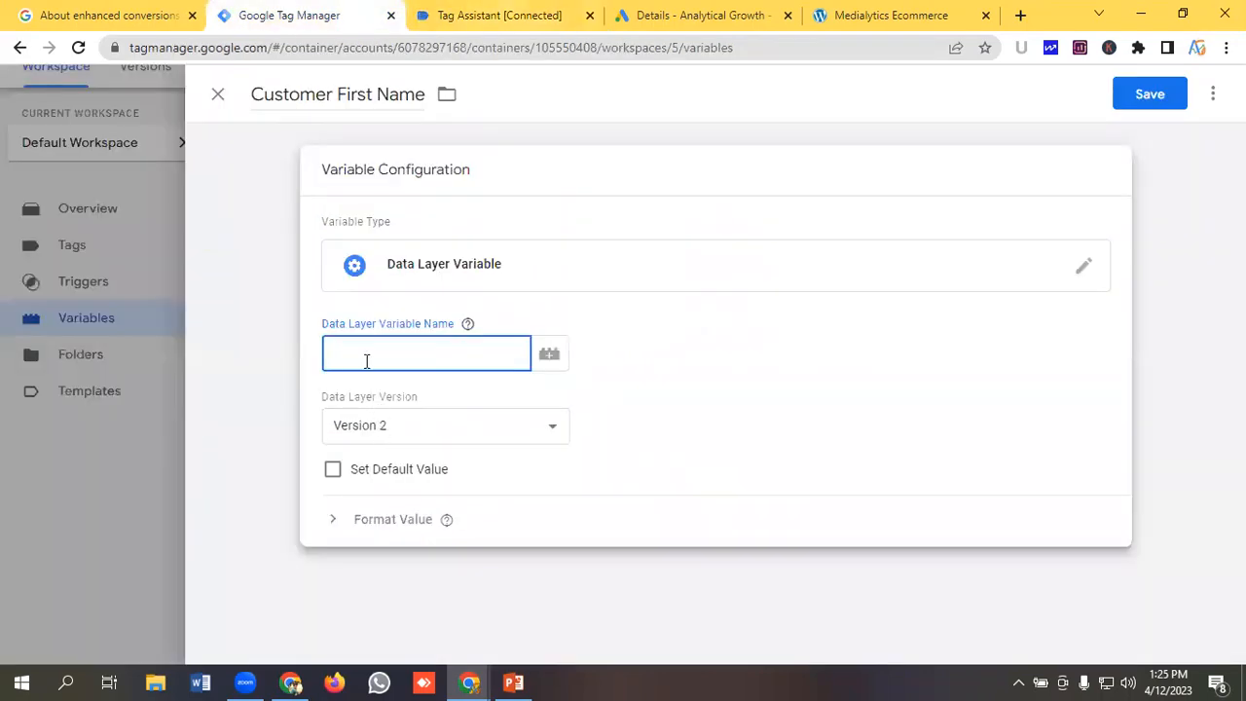
key(ctrl+v)
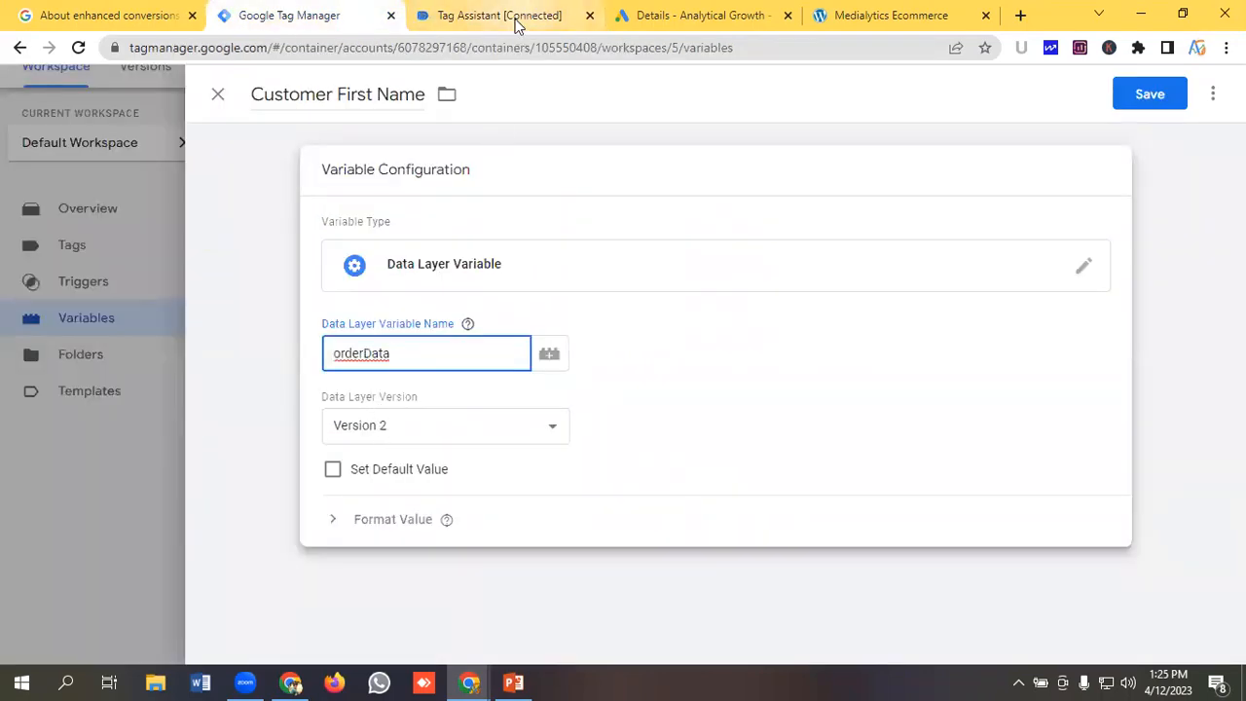
Copy the customer key from the data layer and append it to the variable name after orderData.
click(518, 17)
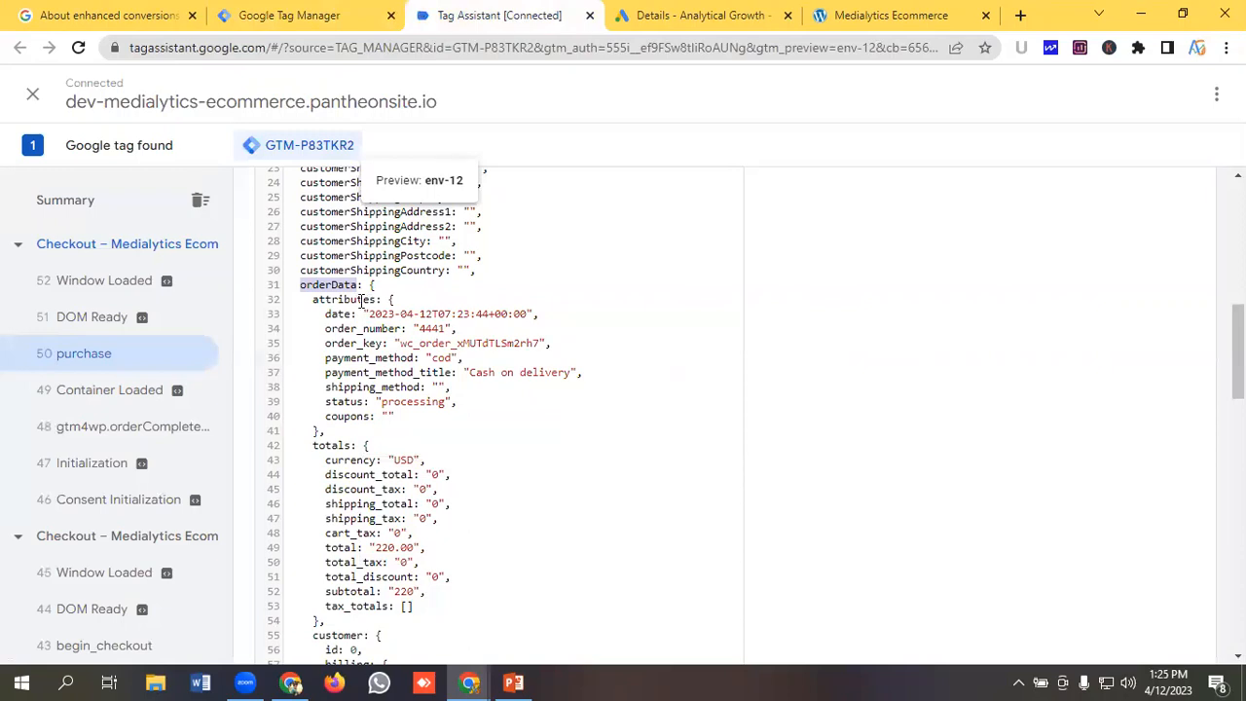
click(292, 15)
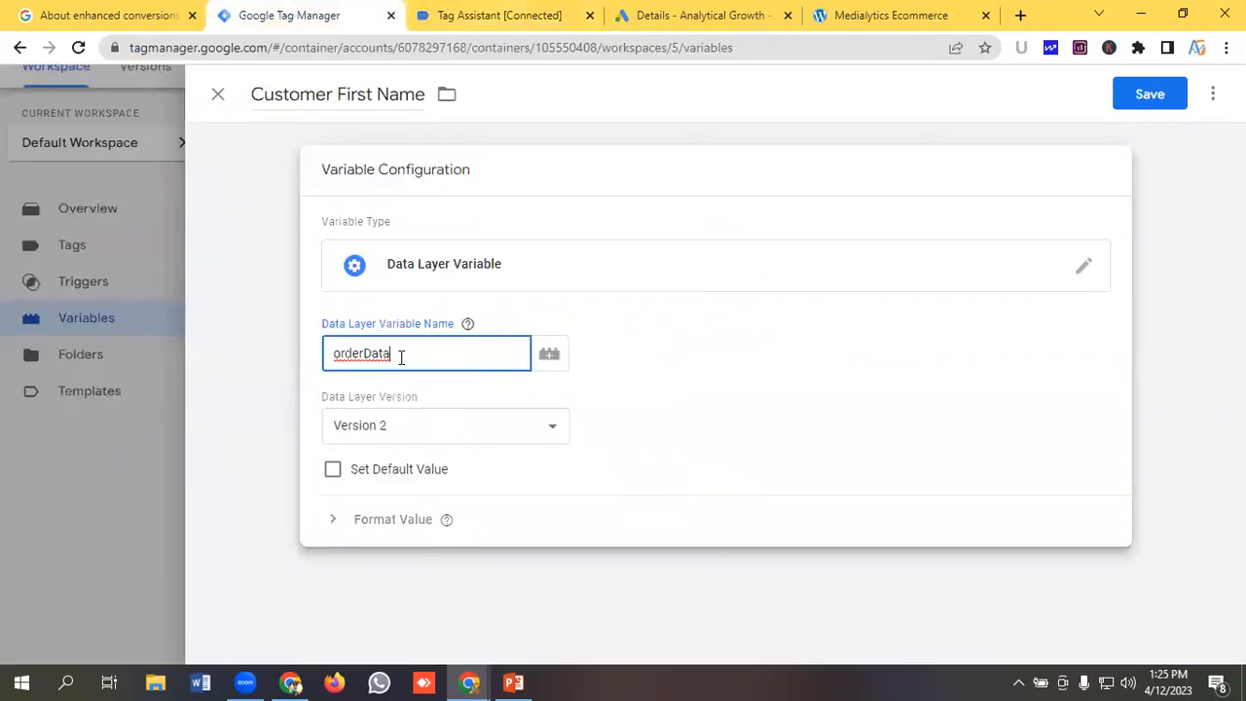
click(501, 16)
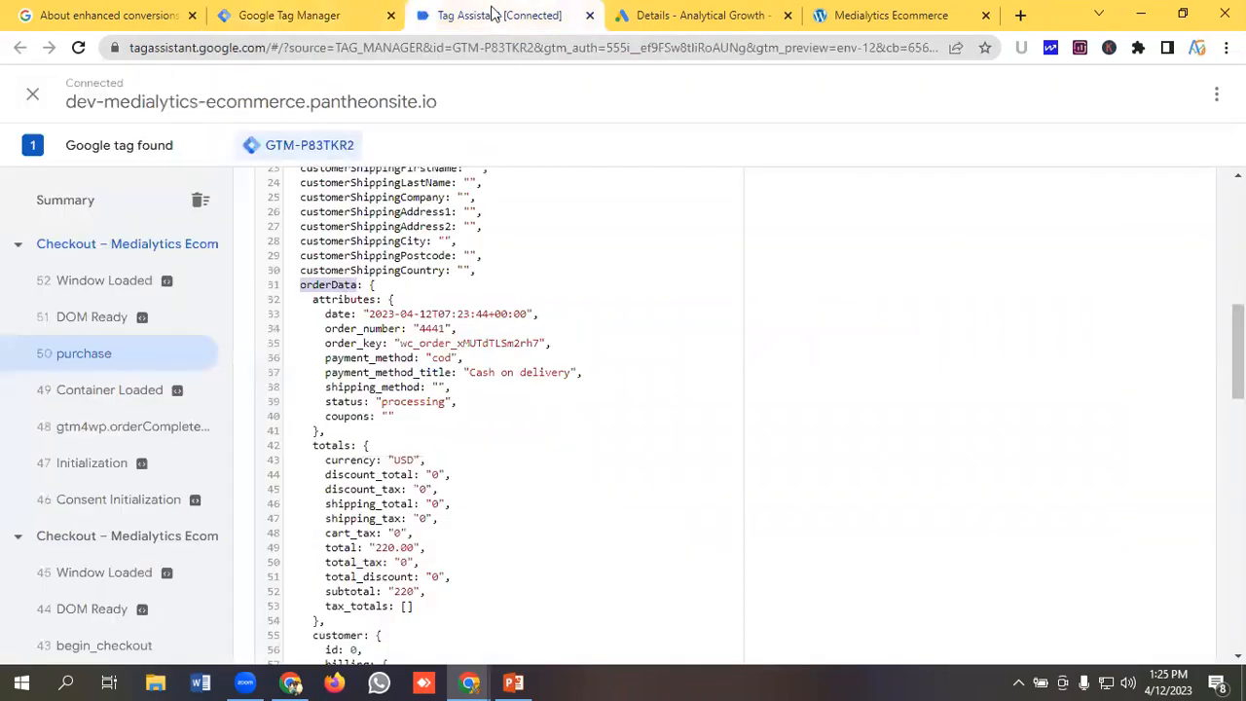
scroll(353, 304, down, 3)
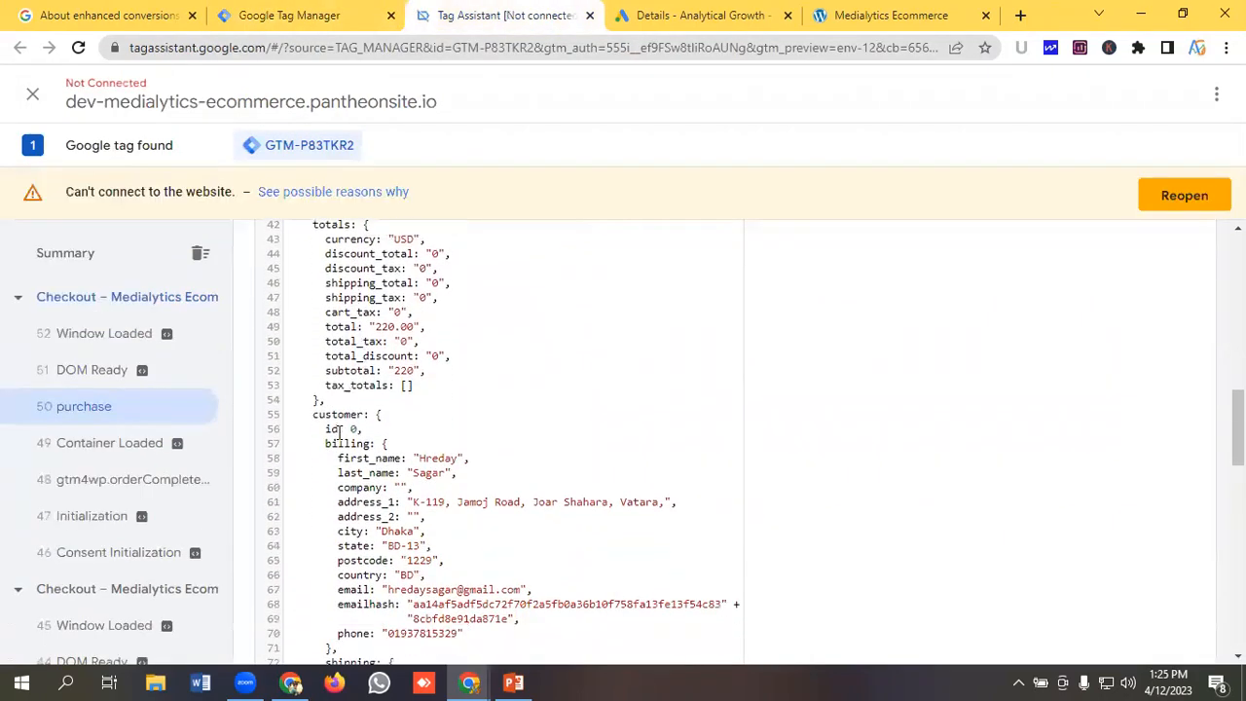
double_click(338, 414)
right_click(337, 414)
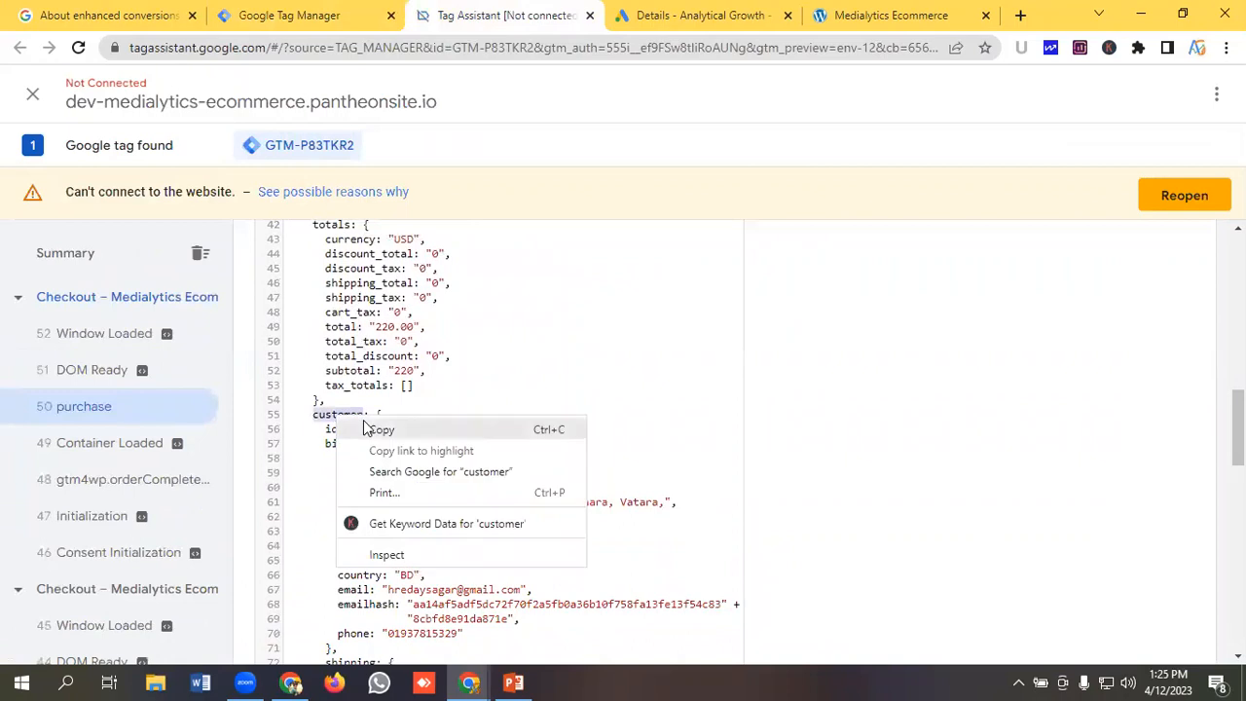
click(355, 428)
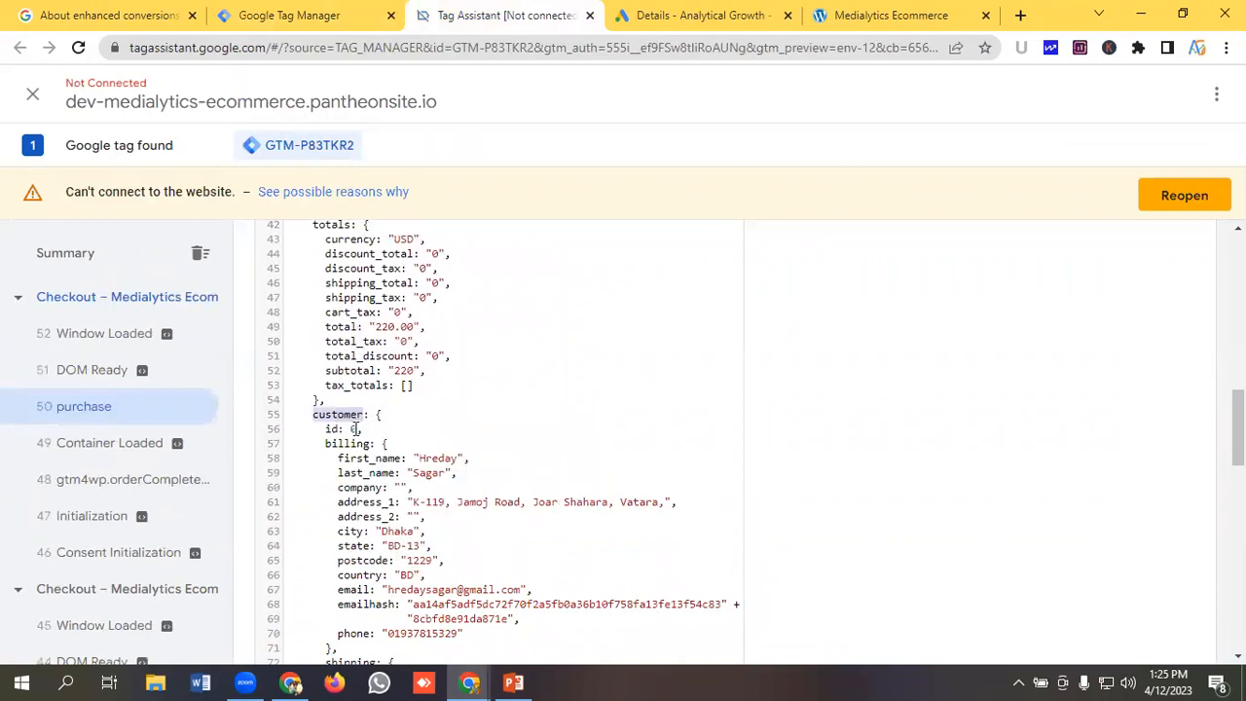
click(292, 15)
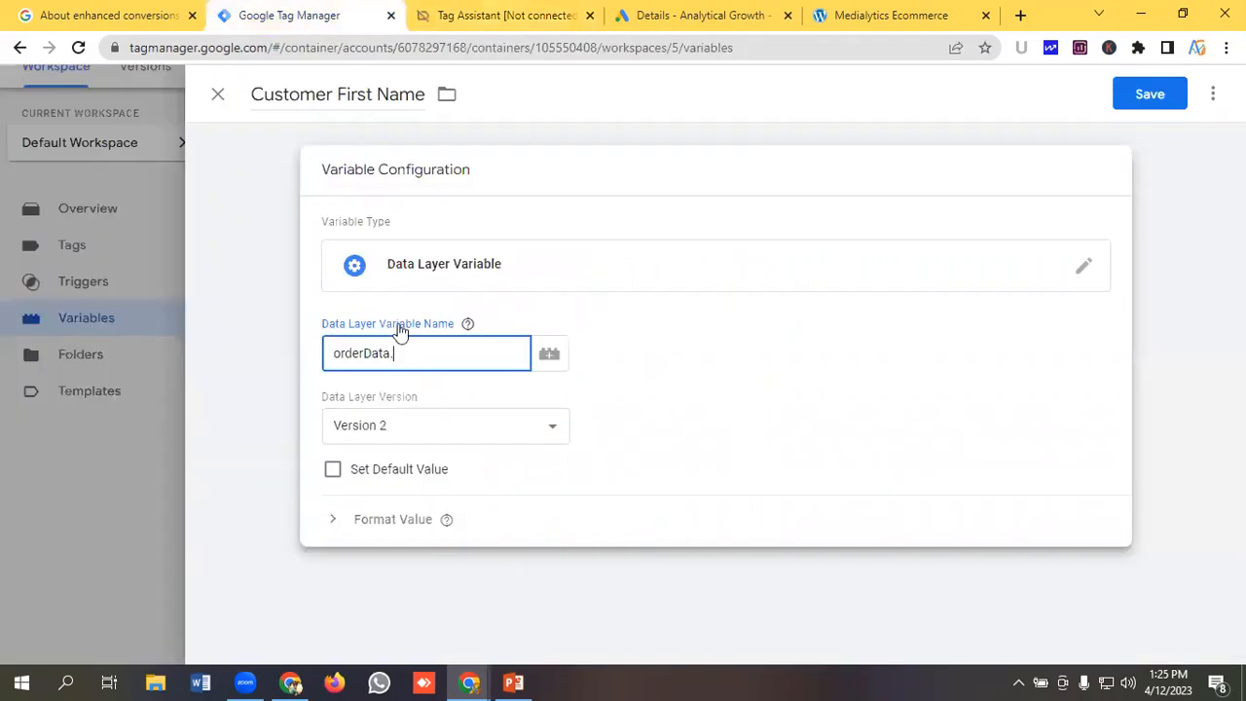
key(ctrl+v)
Copy the billing key and append it to the variable name after orderData.customer.
click(460, 14)
scroll(474, 398, down, 1)
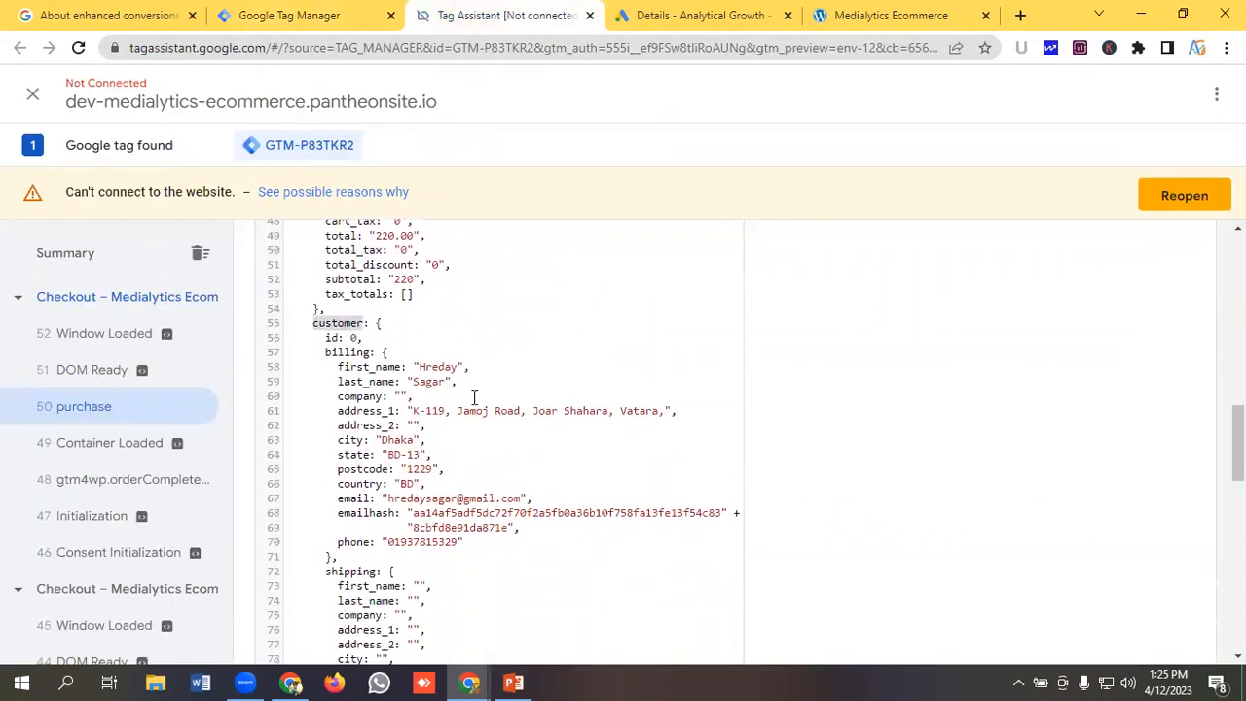
double_click(340, 356)
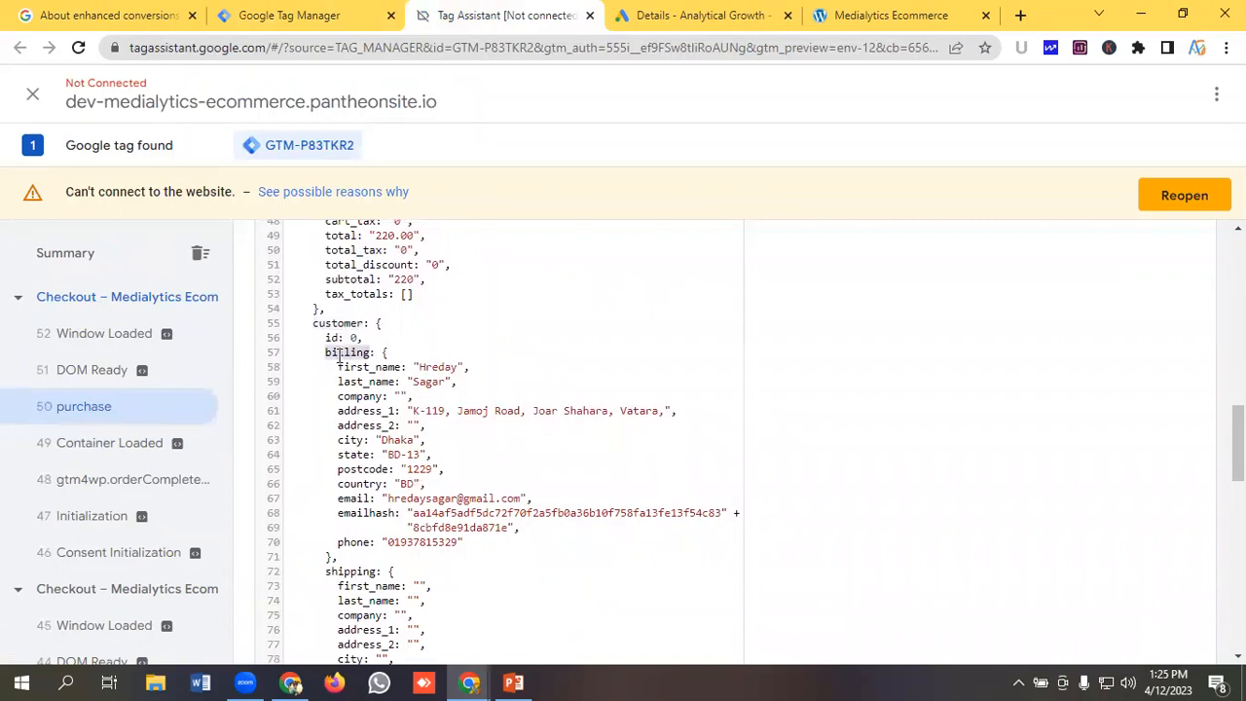
right_click(340, 356)
click(390, 371)
click(282, 14)
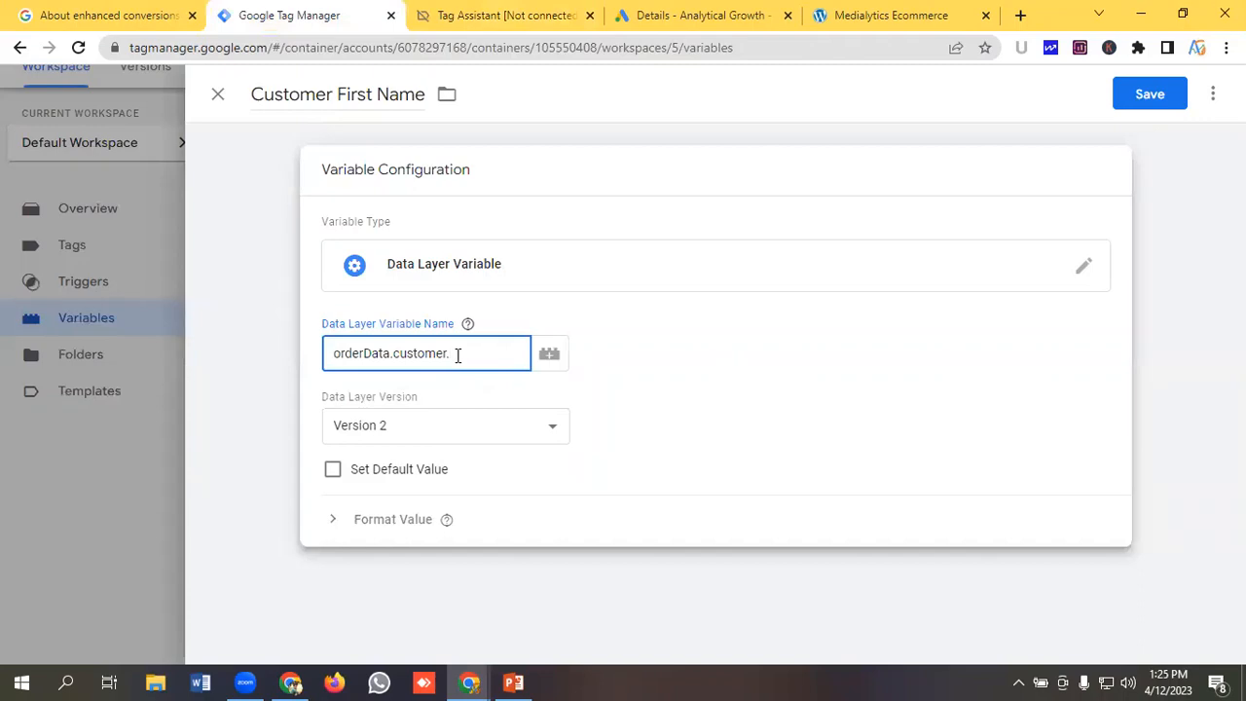
key(ctrl+v)
Copy first_name and append it, completing the variable name as orderData.customer.billing.first_name.
click(473, 13)
double_click(363, 366)
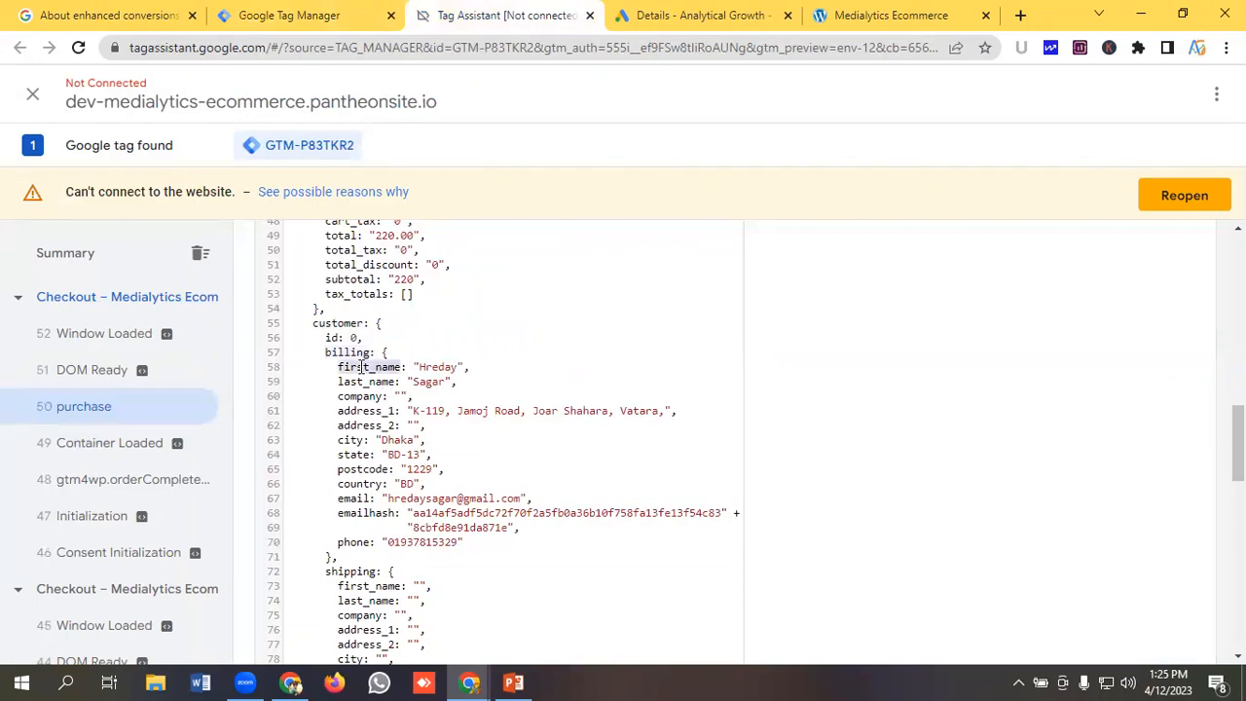
right_click(382, 368)
click(407, 381)
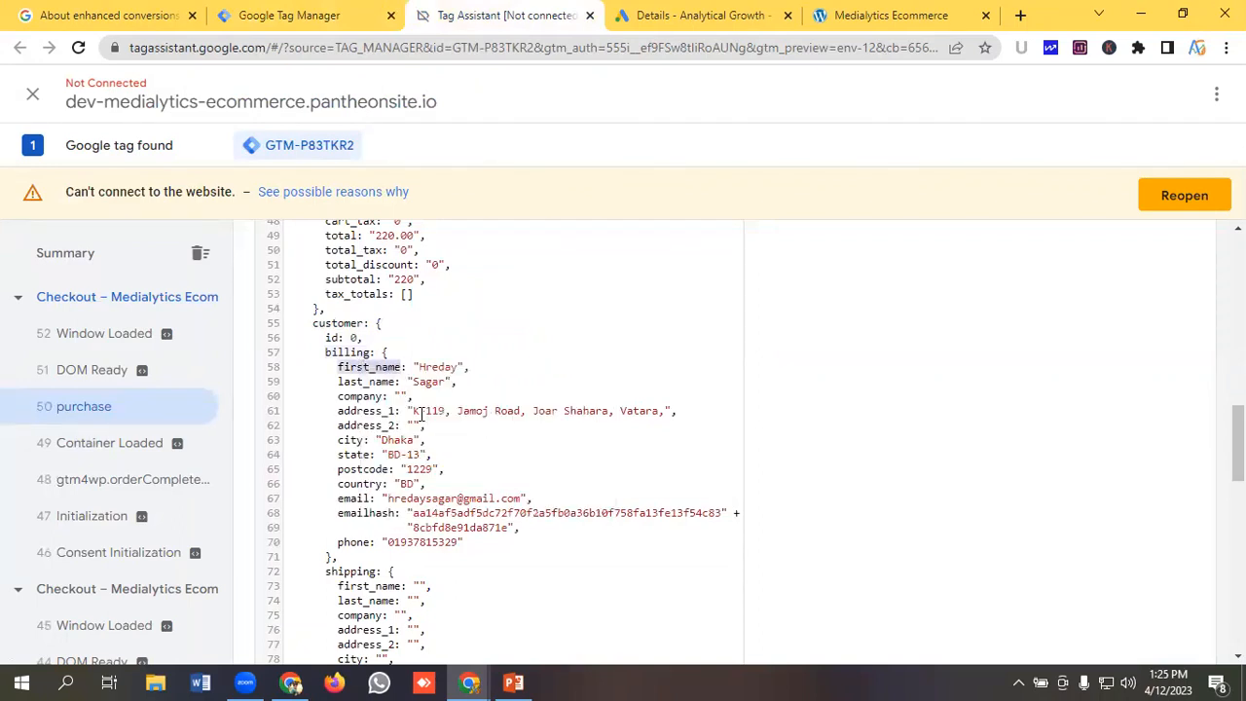
click(289, 15)
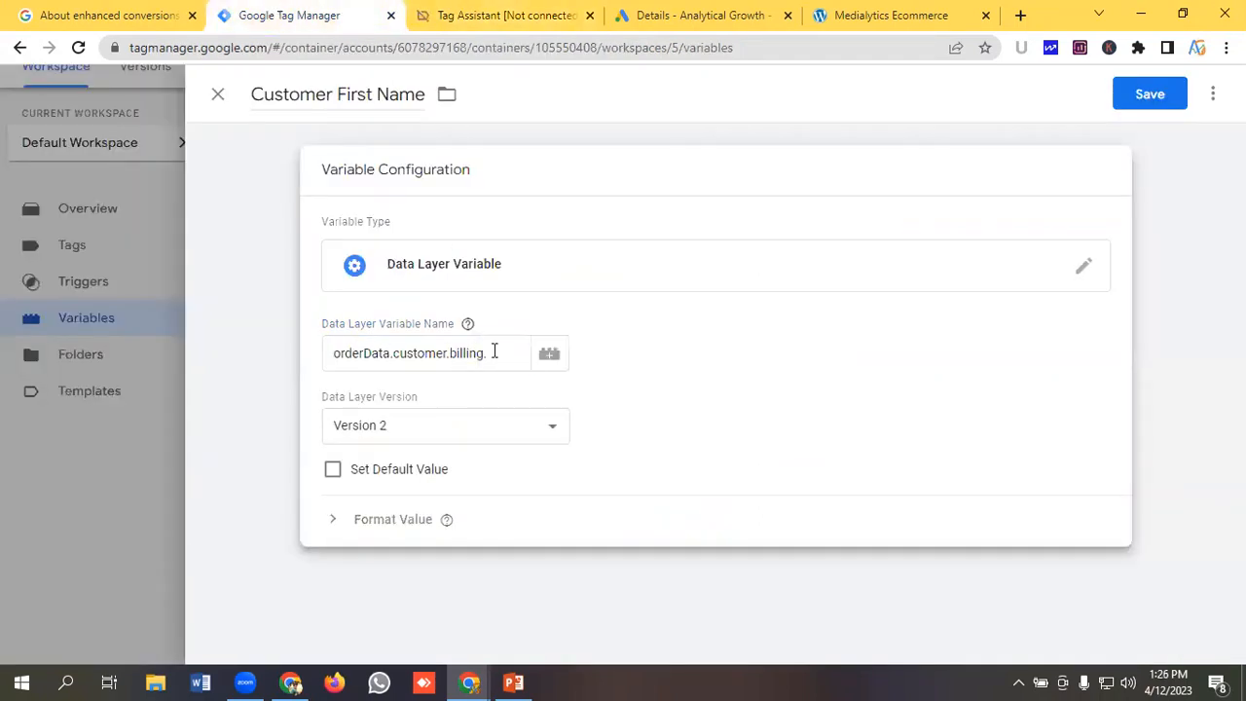
click(495, 352)
key(ctrl+v)
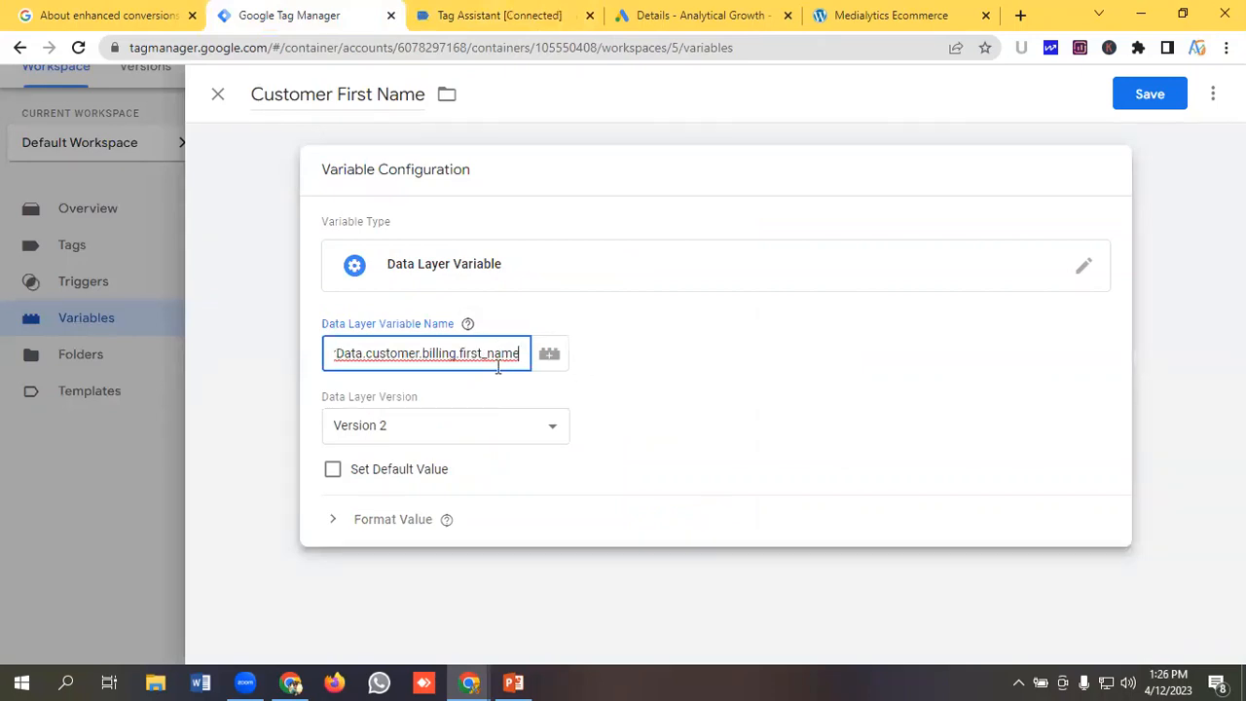
Save the Customer First Name variable.
click(512, 9)
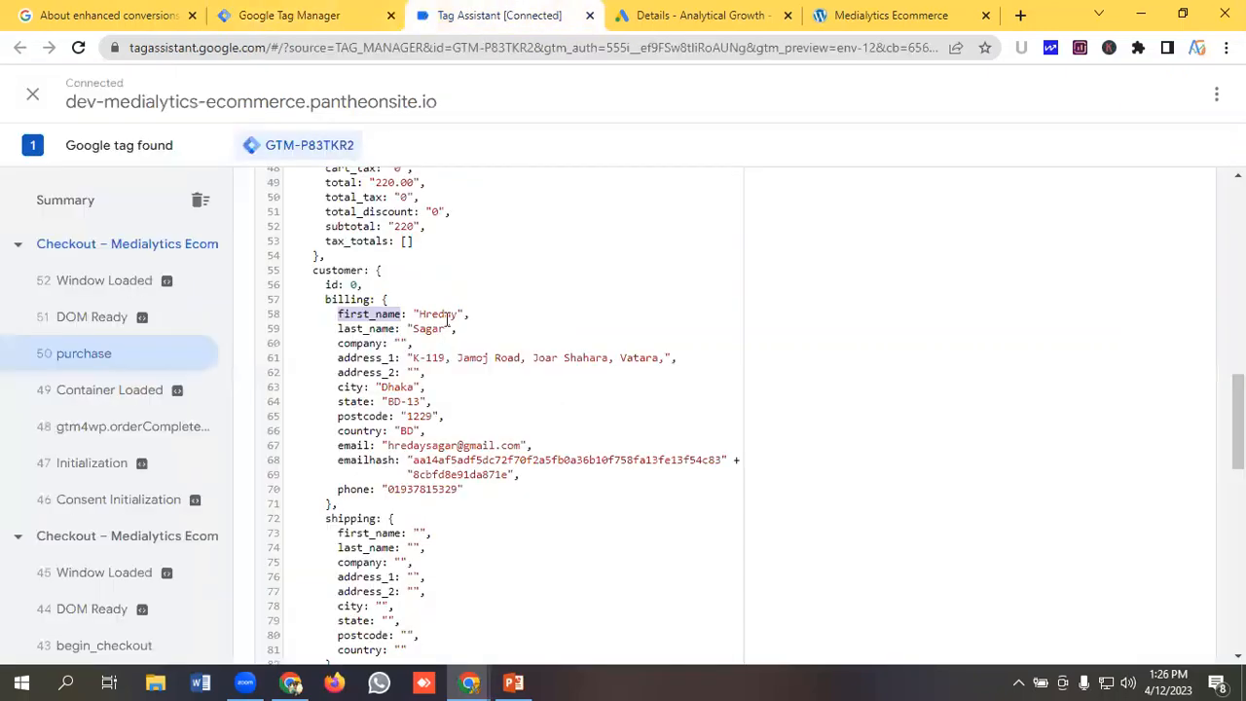
scroll(382, 321, up, 5)
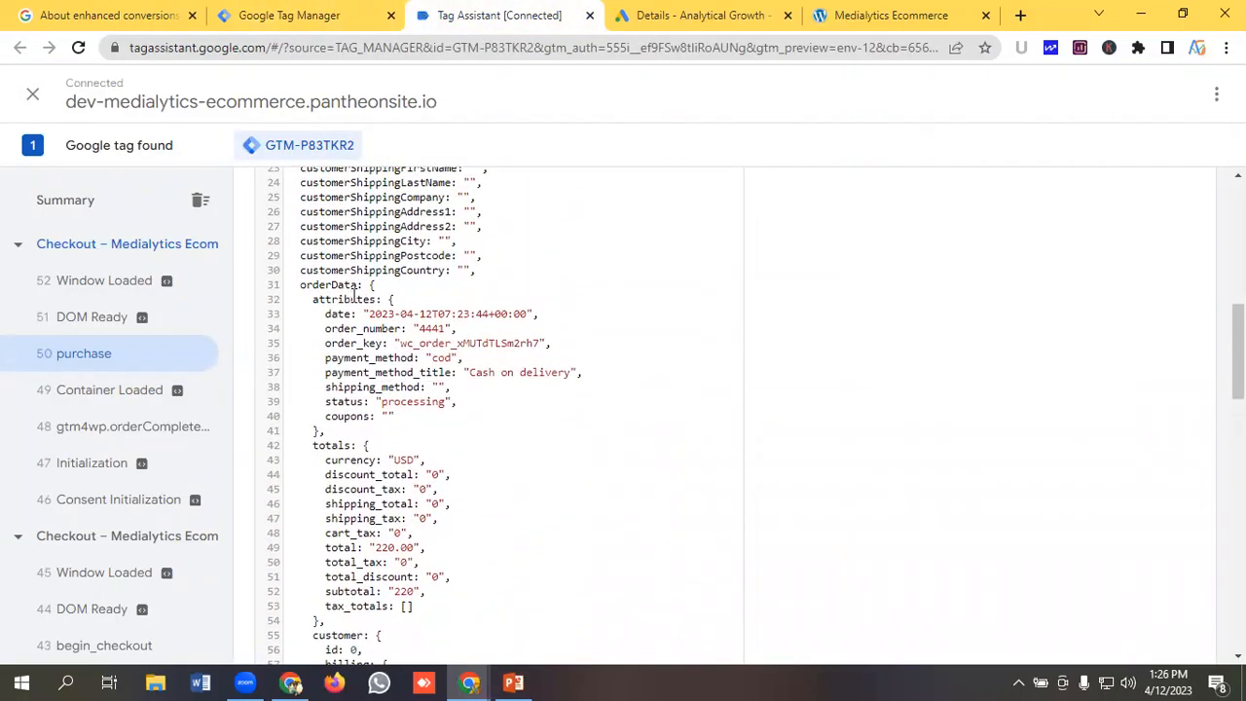
scroll(350, 297, down, 3)
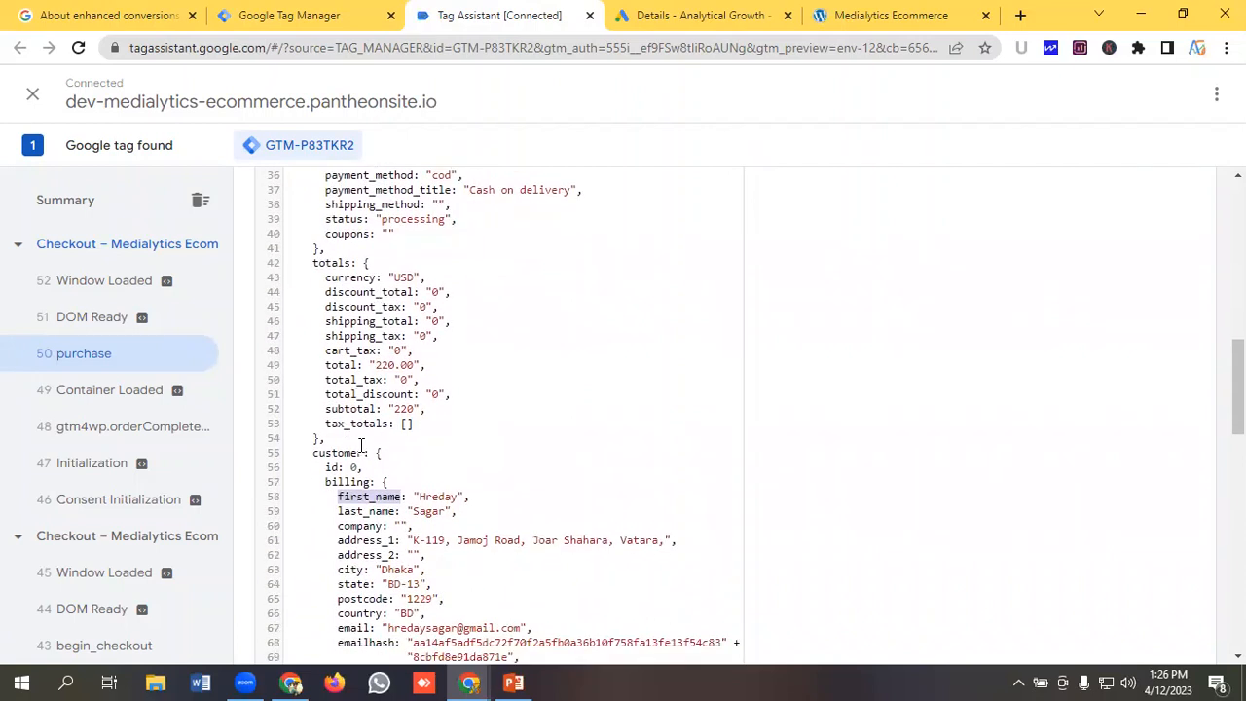
scroll(353, 399, down, 2)
click(305, 12)
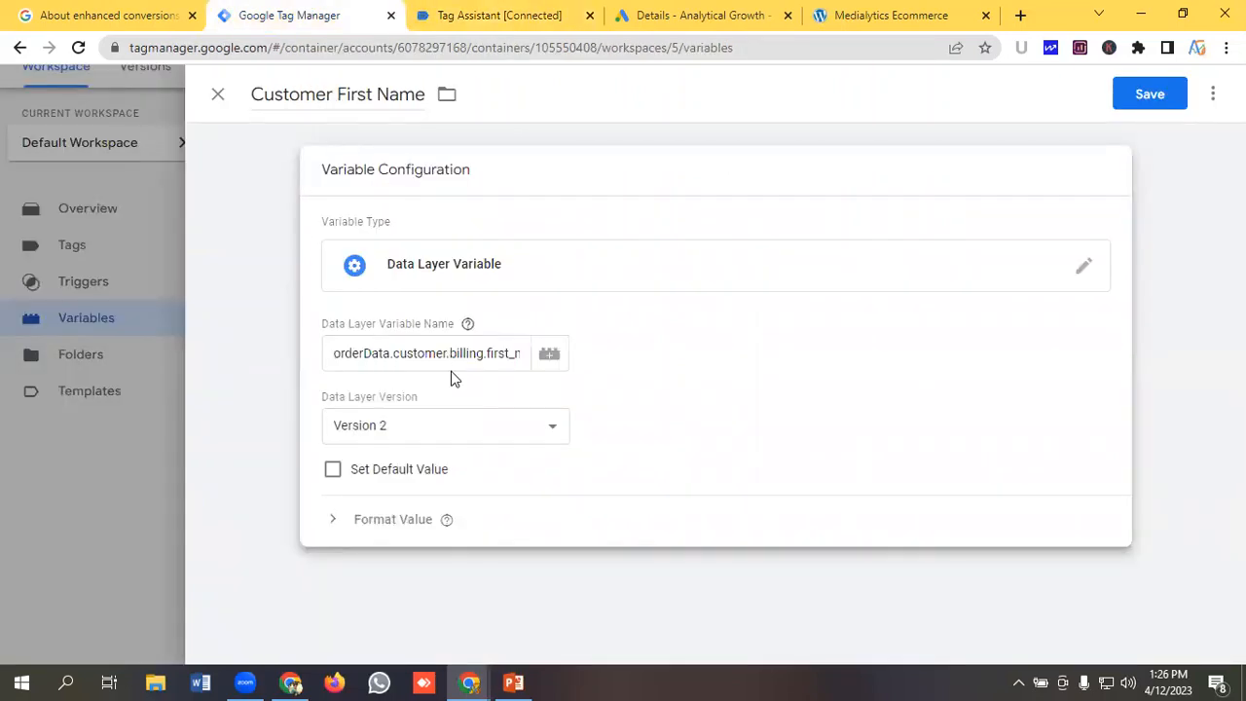
click(1145, 95)
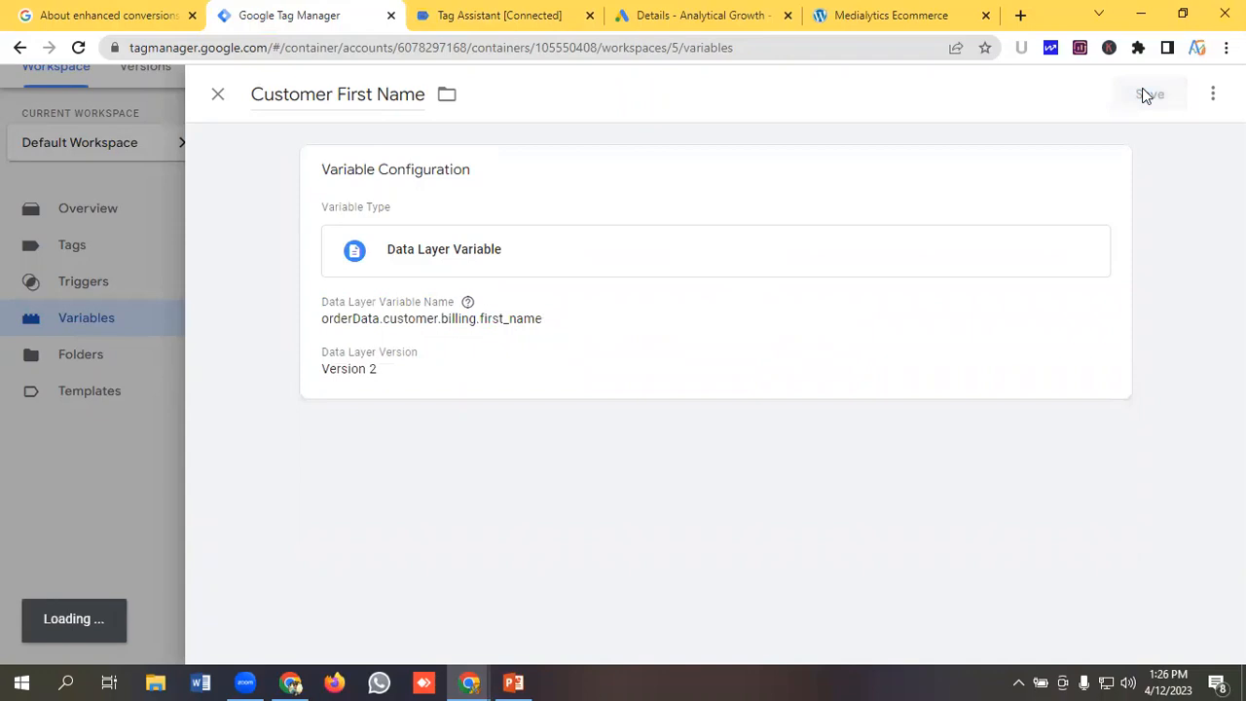
scroll(612, 395, down, 1)
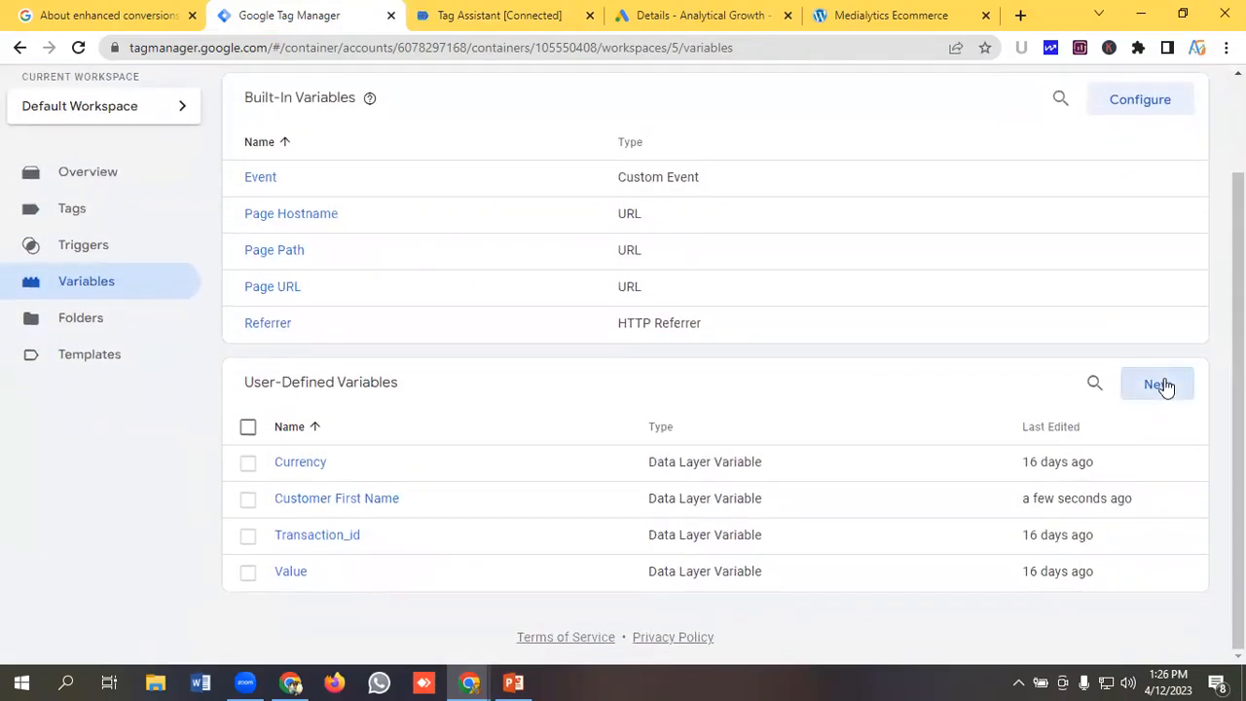
Create a new user-defined variable and name it Customer Last Name.
click(1159, 385)
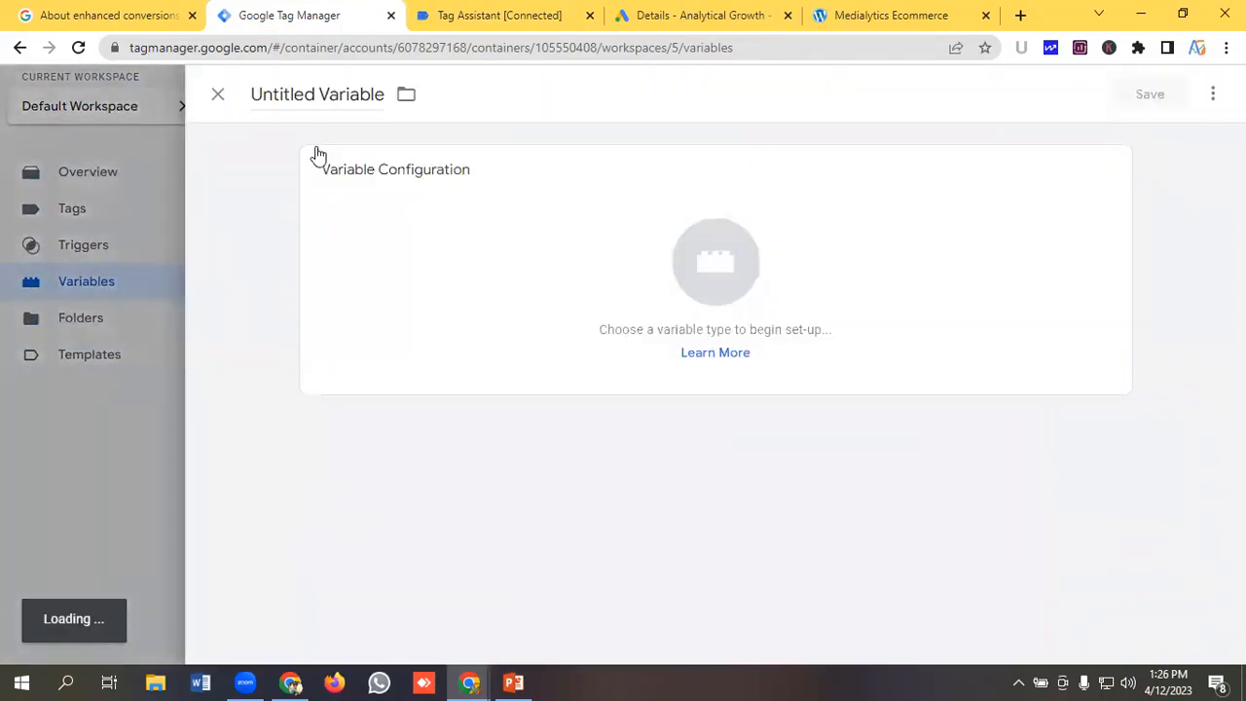
click(307, 96)
key(BackSpace)
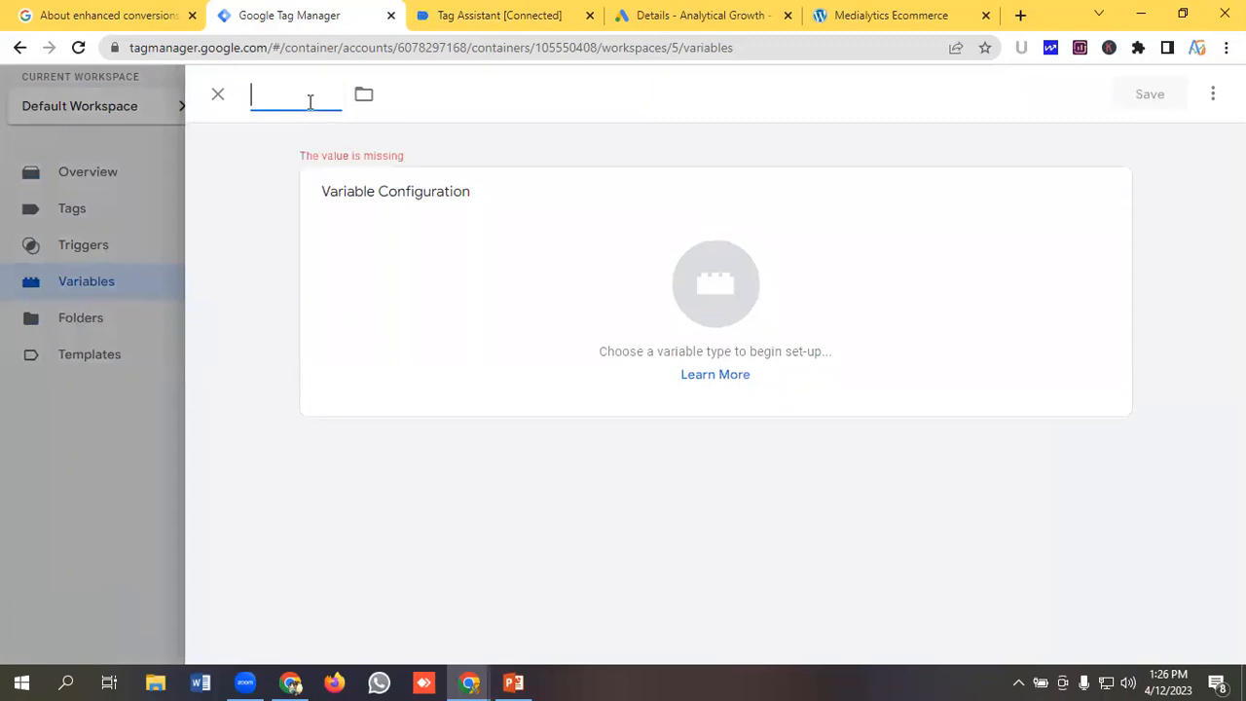
text(Custom)
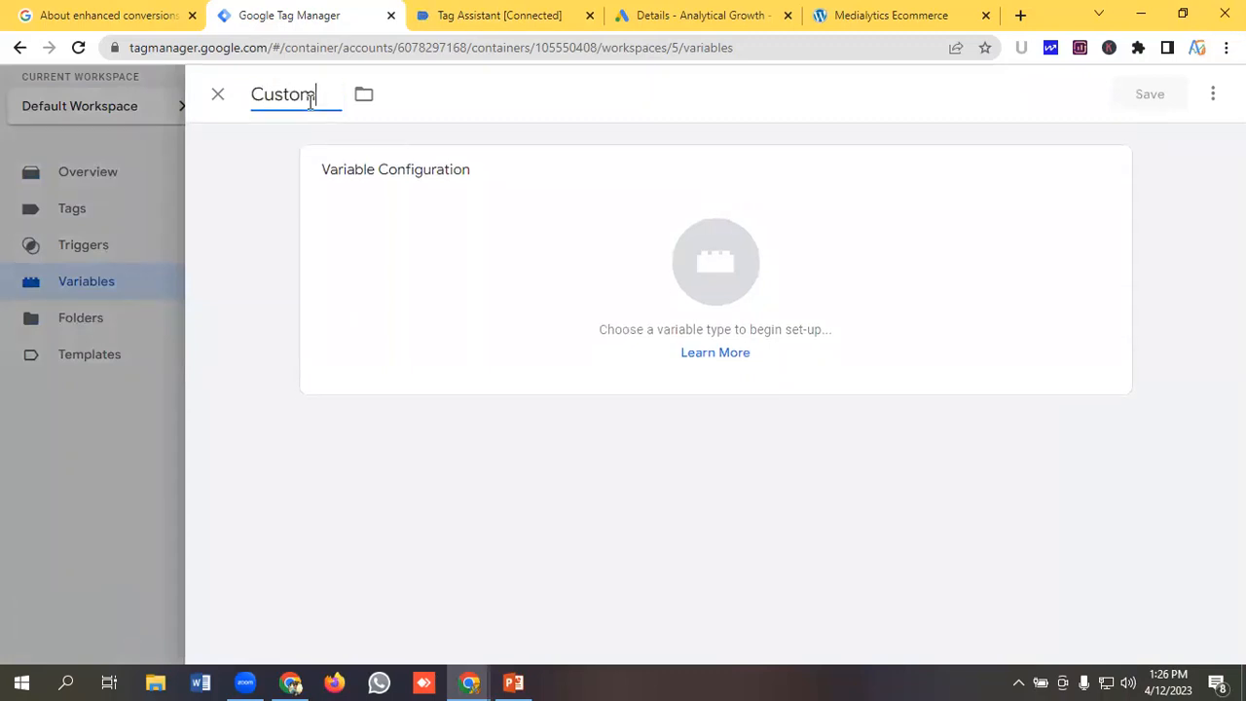
text(er Last Name)
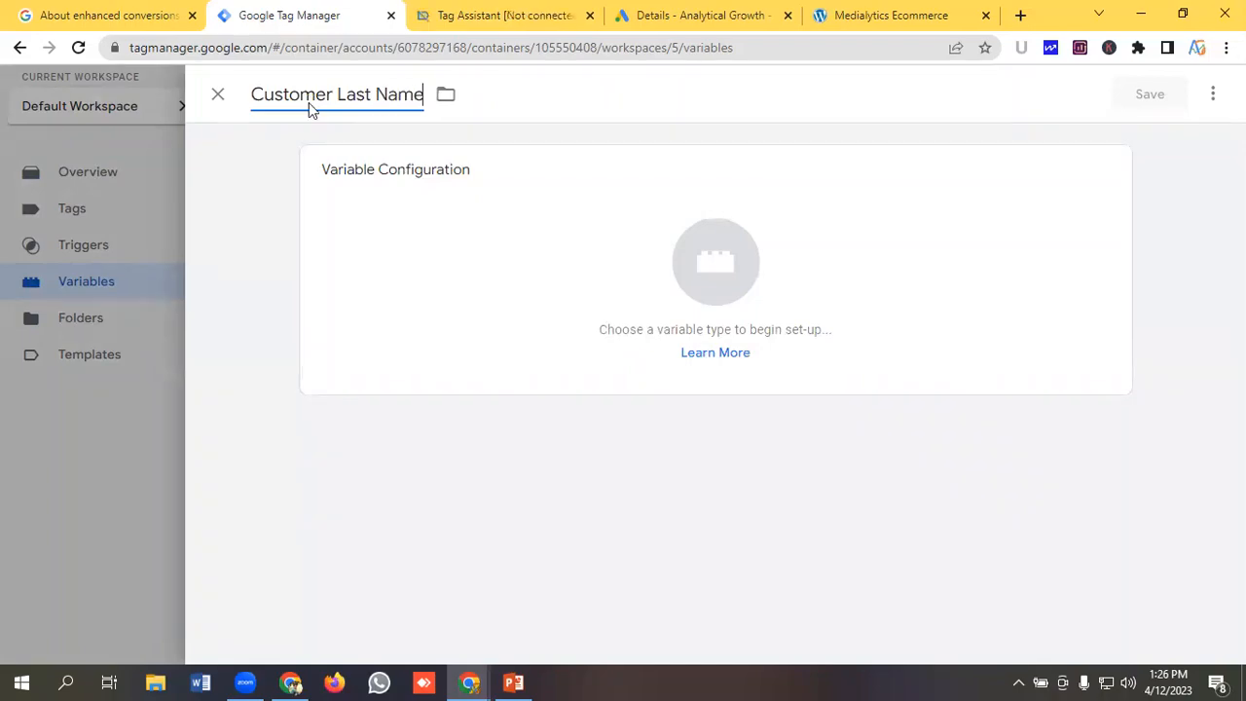
Set the variable type to Data Layer Variable.
click(740, 264)
scroll(779, 346, down, 1)
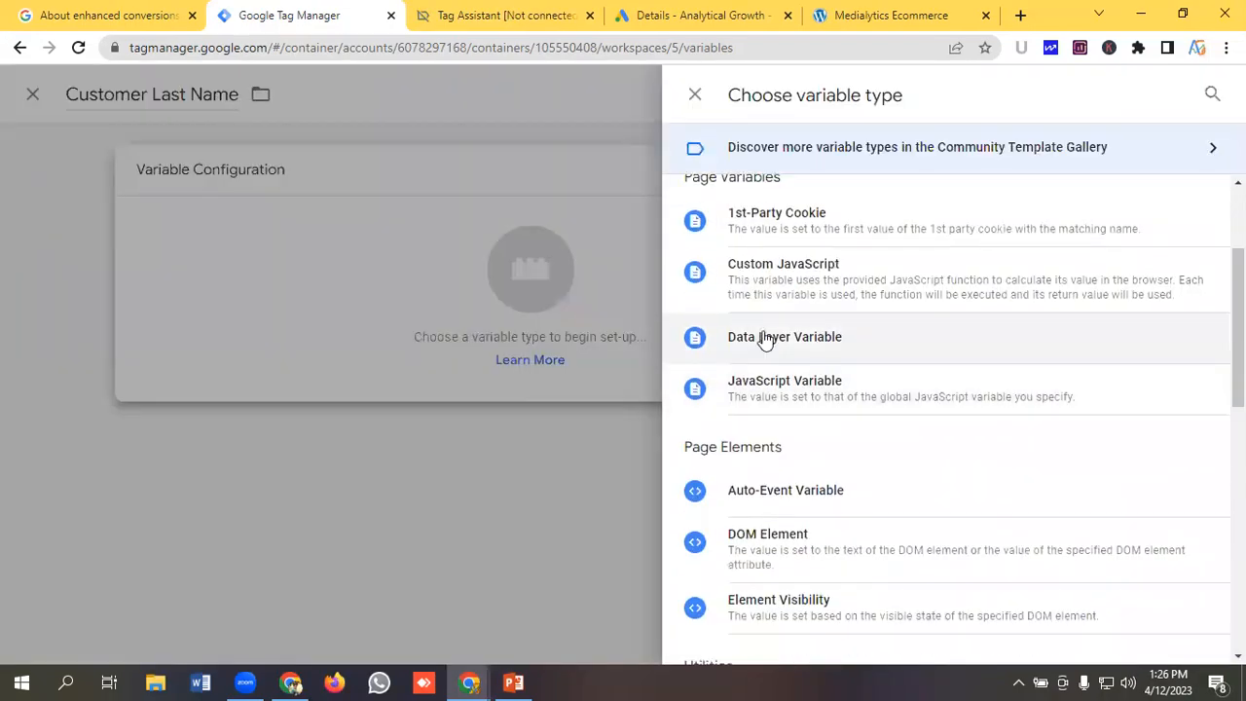
click(765, 339)
click(422, 357)
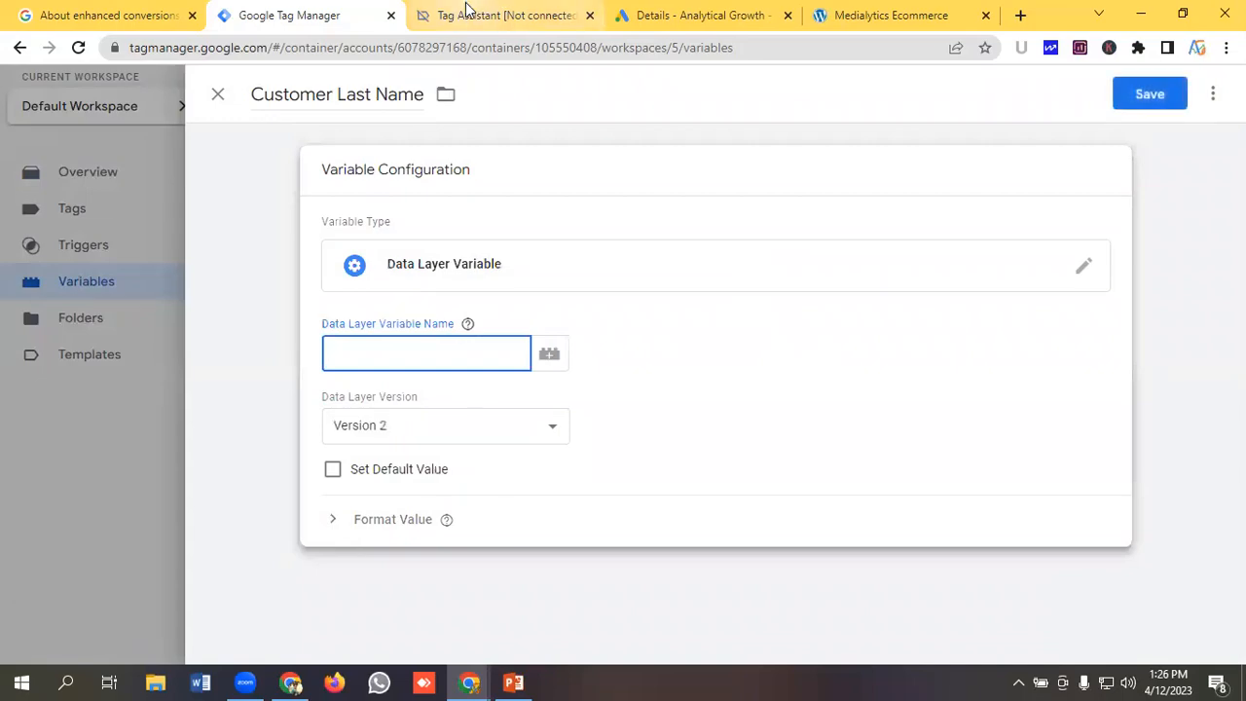
Copy the orderData key from the purchase event's data layer and paste it as the Data Layer Variable Name.
click(466, 9)
scroll(386, 389, up, 5)
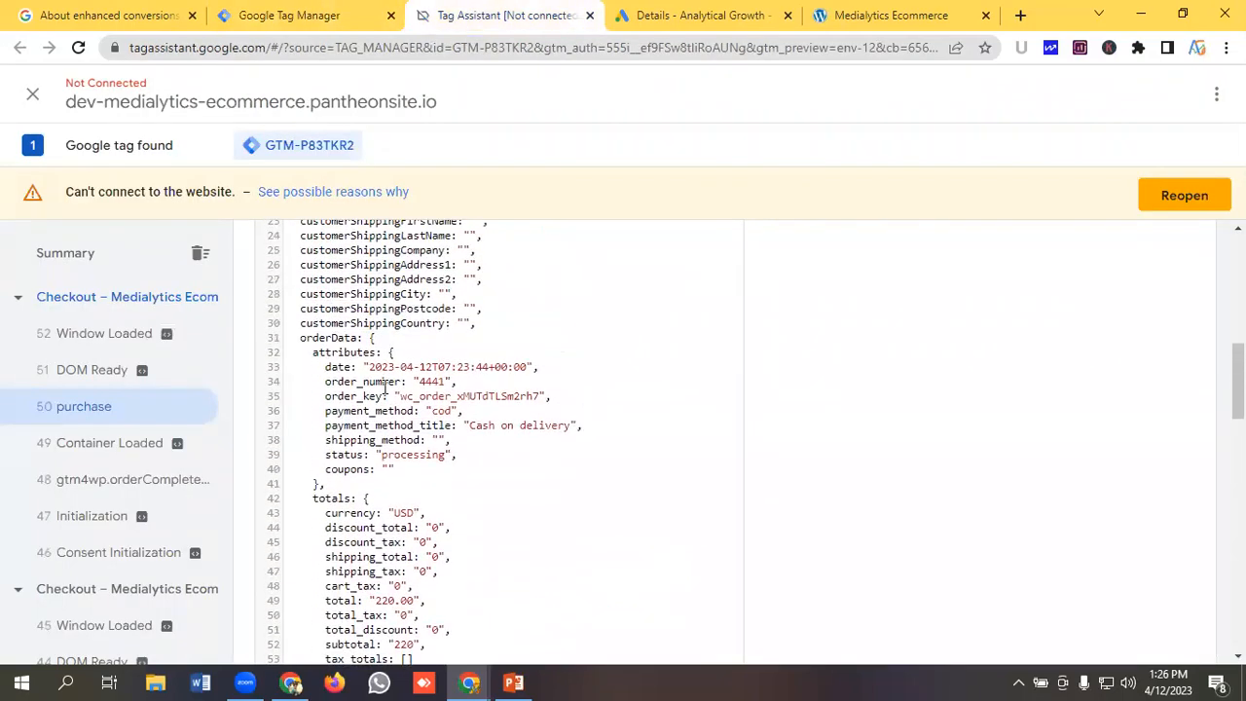
double_click(329, 338)
right_click(332, 339)
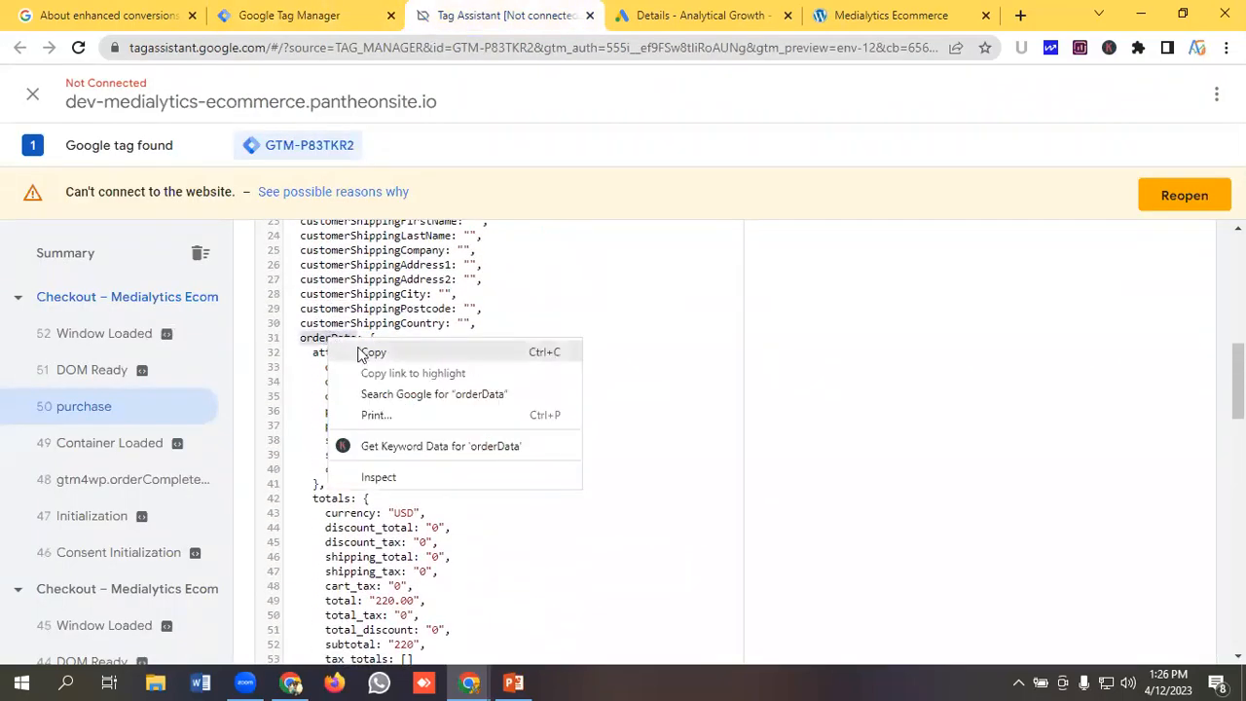
click(360, 354)
click(318, 20)
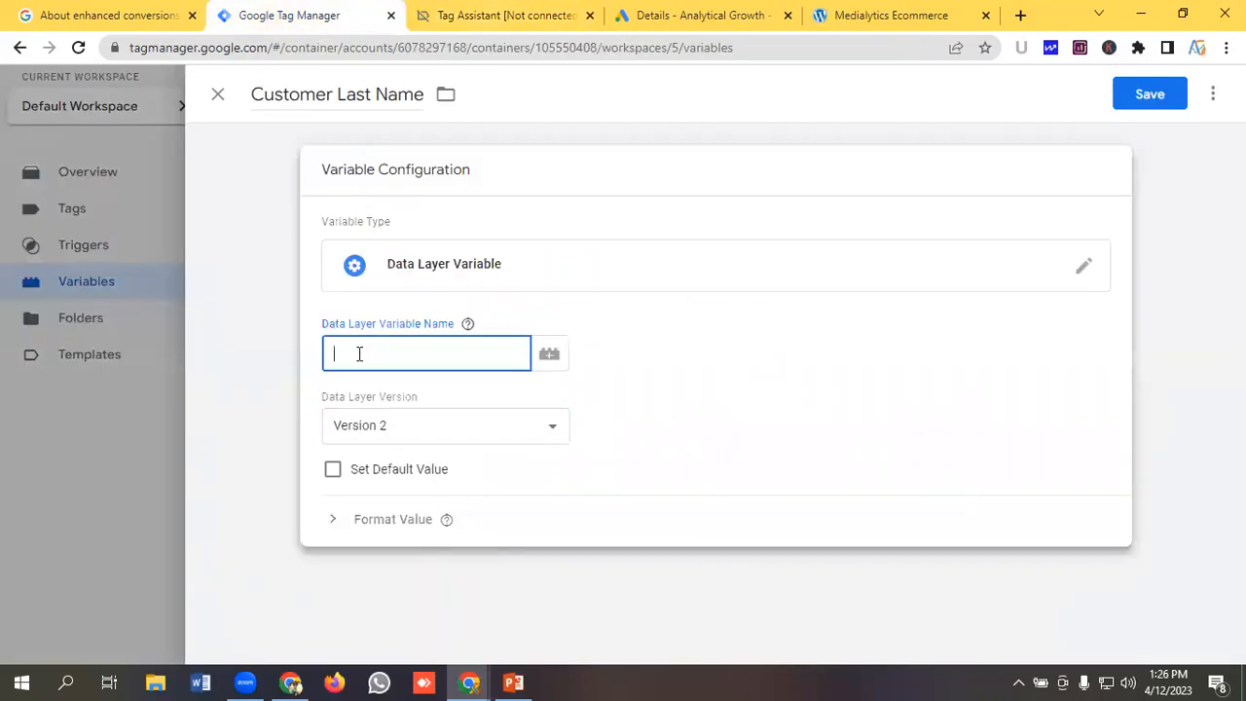
key(ctrl+v)
Copy the customer key from the data layer and append it to the variable name after orderData.
click(507, 14)
scroll(386, 390, down, 2)
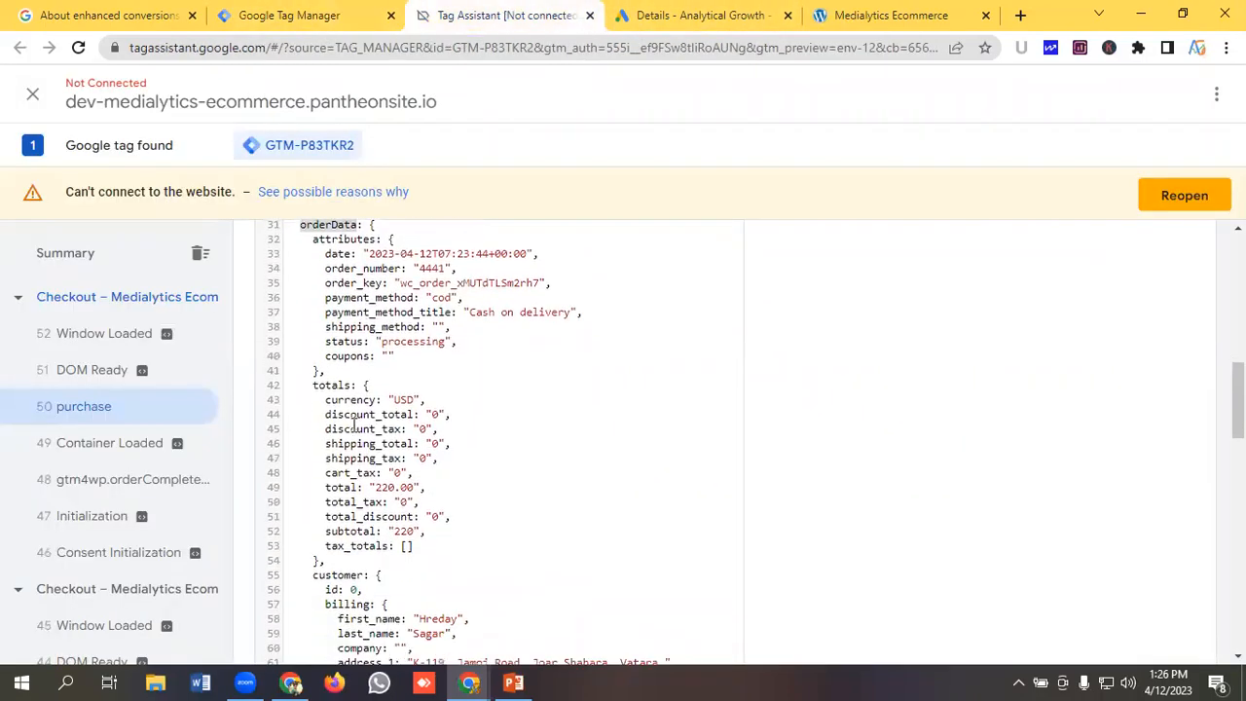
double_click(329, 417)
right_click(329, 416)
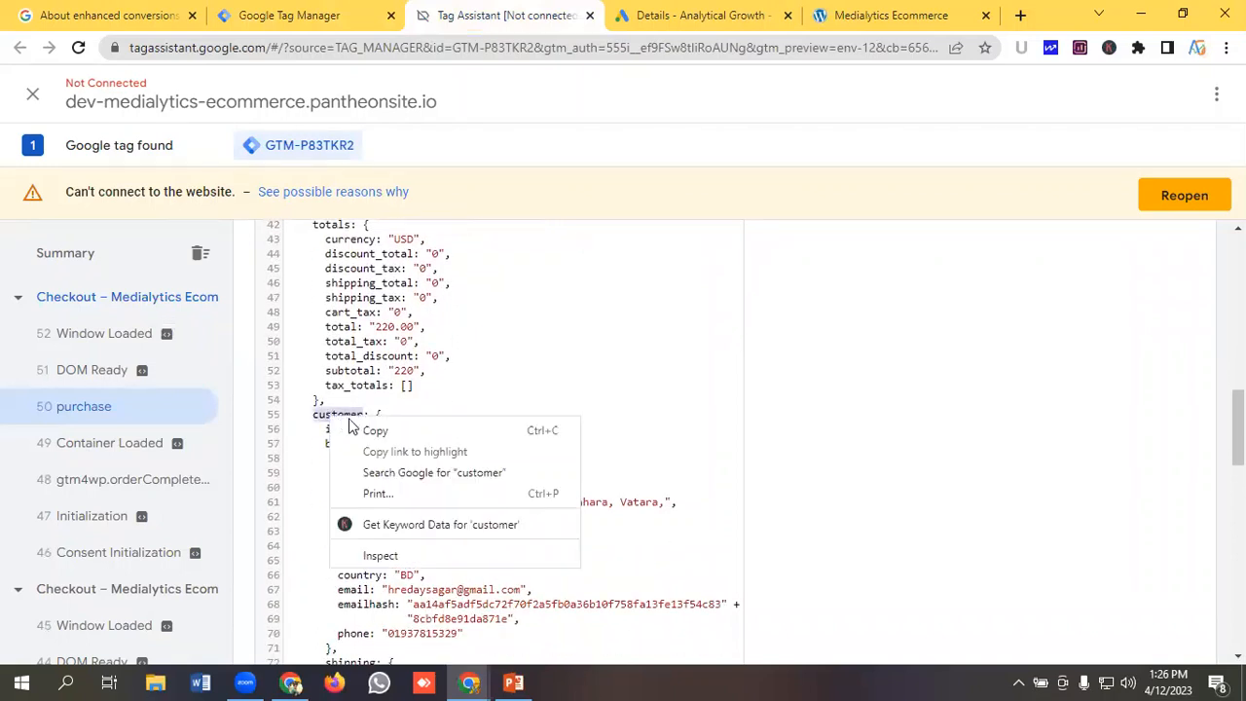
click(362, 431)
click(282, 14)
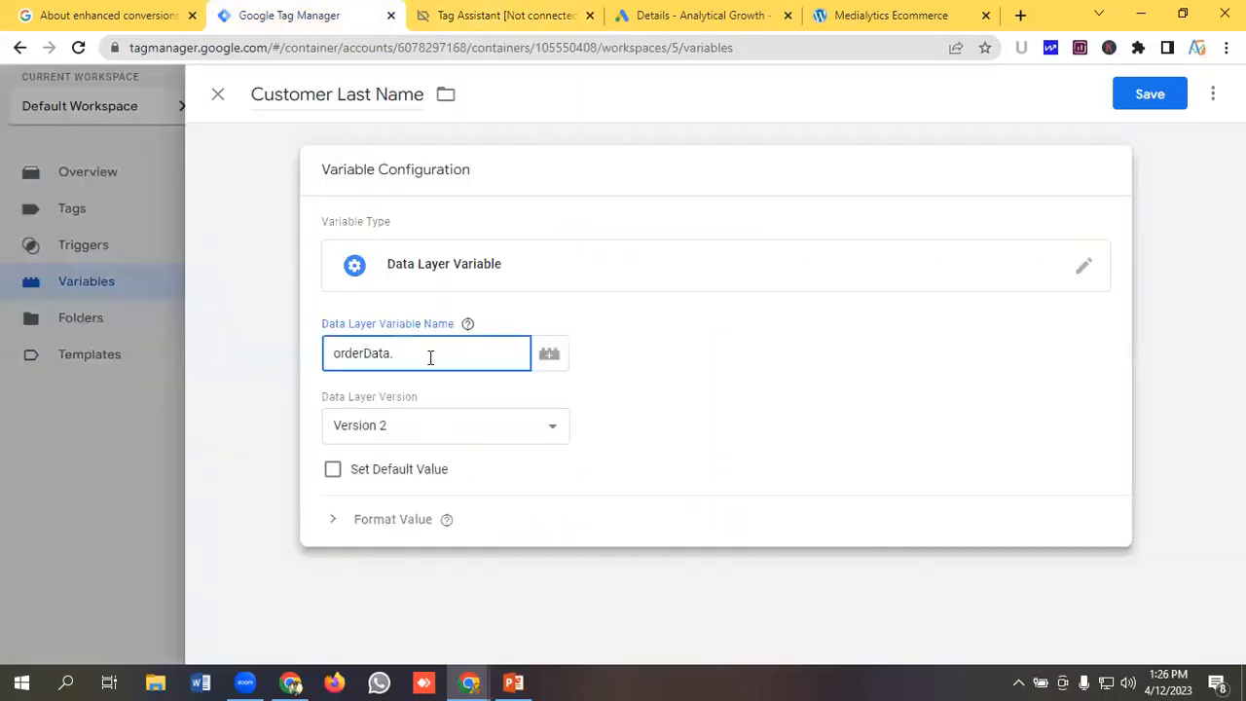
key(ctrl+v)
text(.)
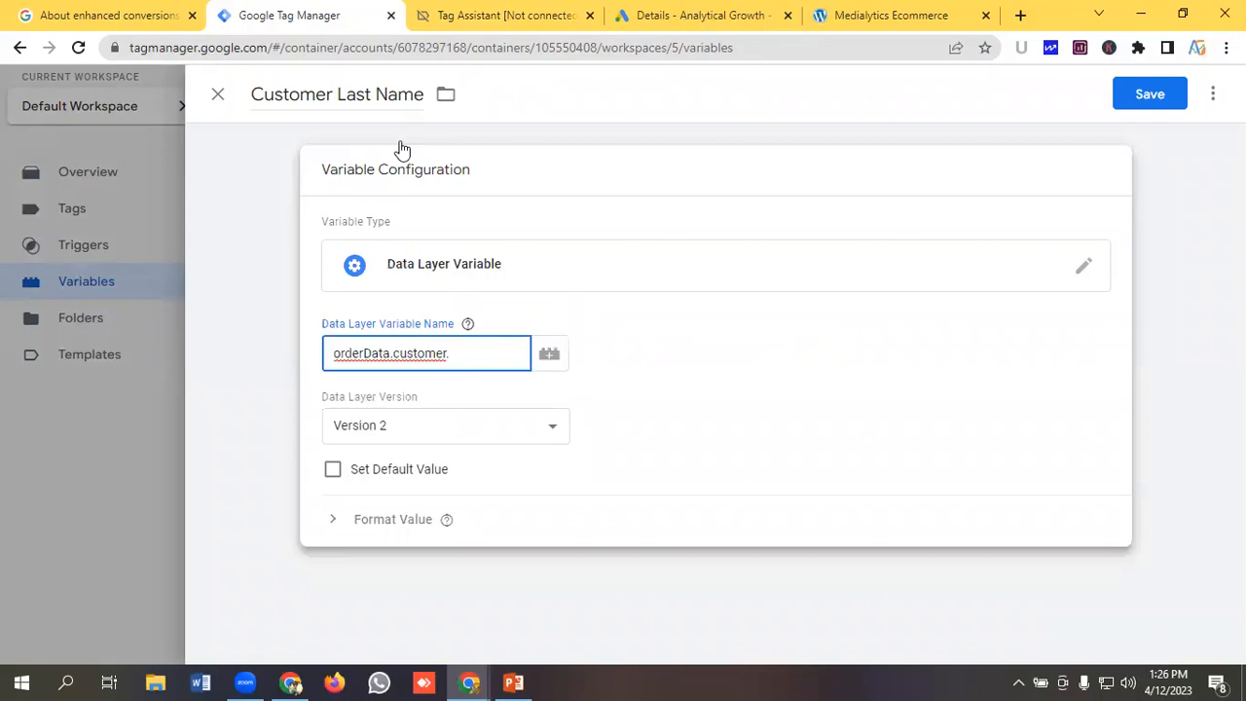
Copy the billing key and append it to the variable name after orderData.customer.
click(473, 14)
scroll(362, 373, down, 1)
double_click(338, 352)
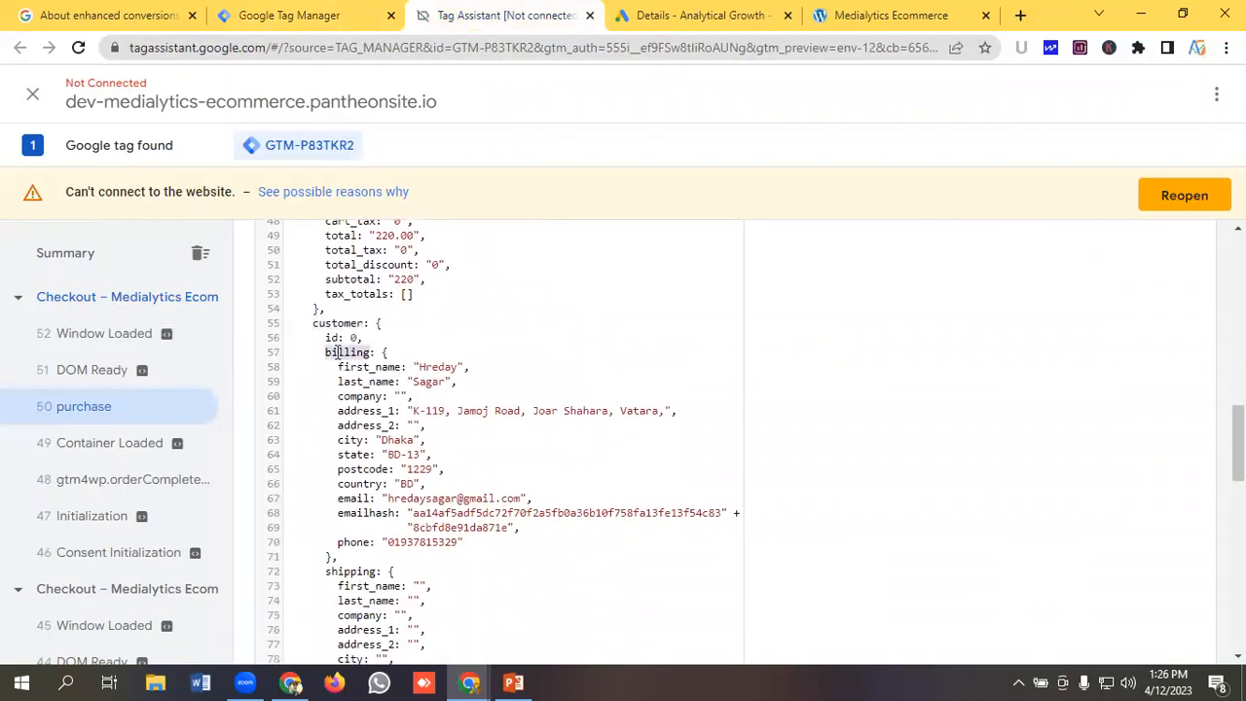
right_click(339, 356)
click(365, 367)
click(314, 12)
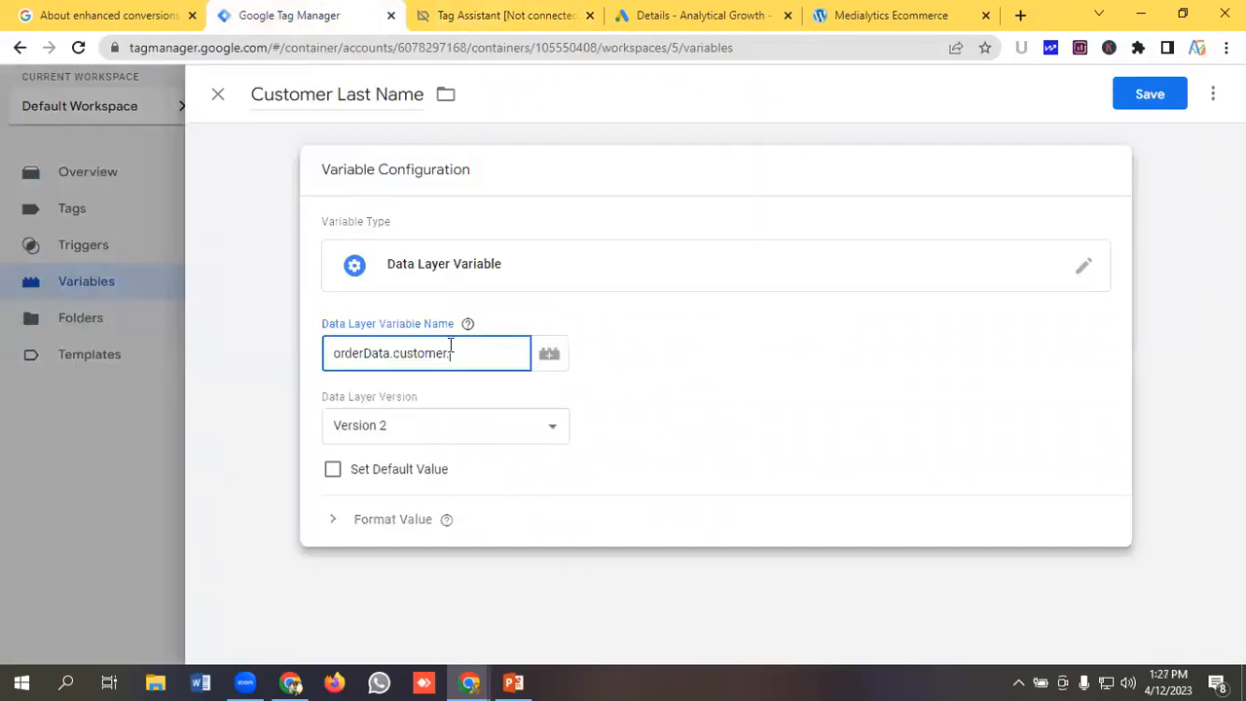
key(ctrl+v)
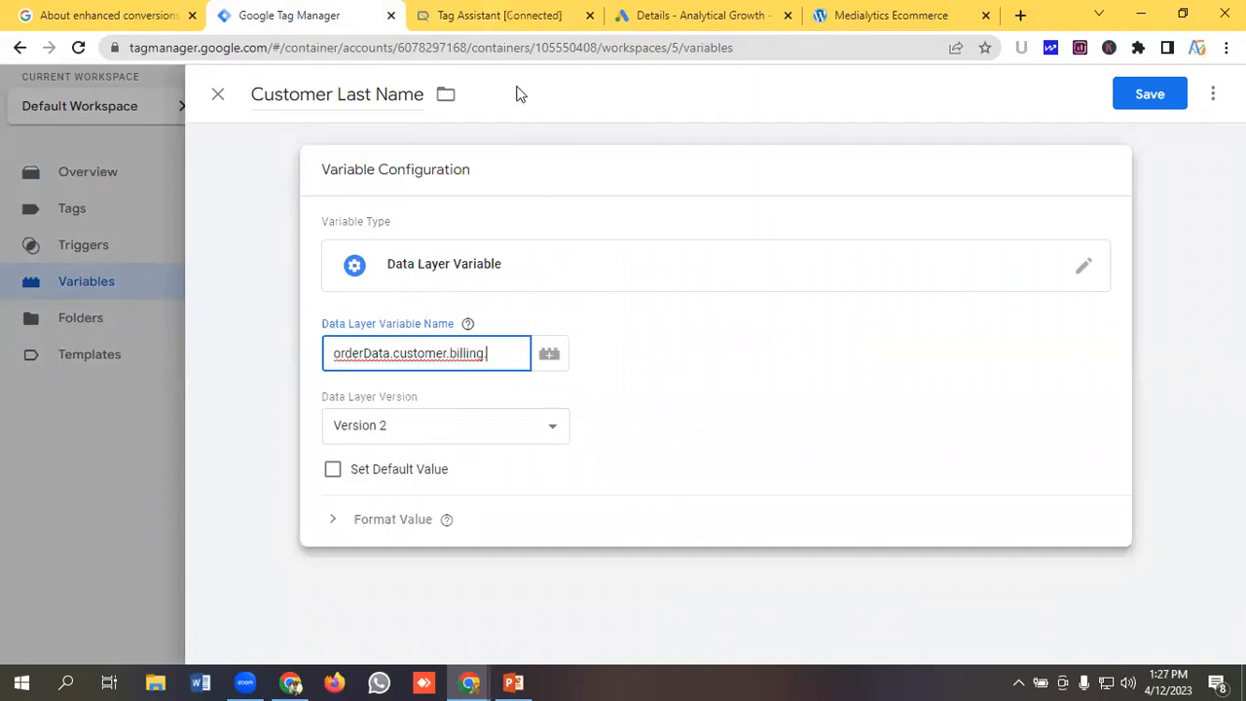
Copy last_name and append it to complete orderData.customer.billing.last_name, then save the Customer Last Name variable.
drag(495, 356, 304, 361)
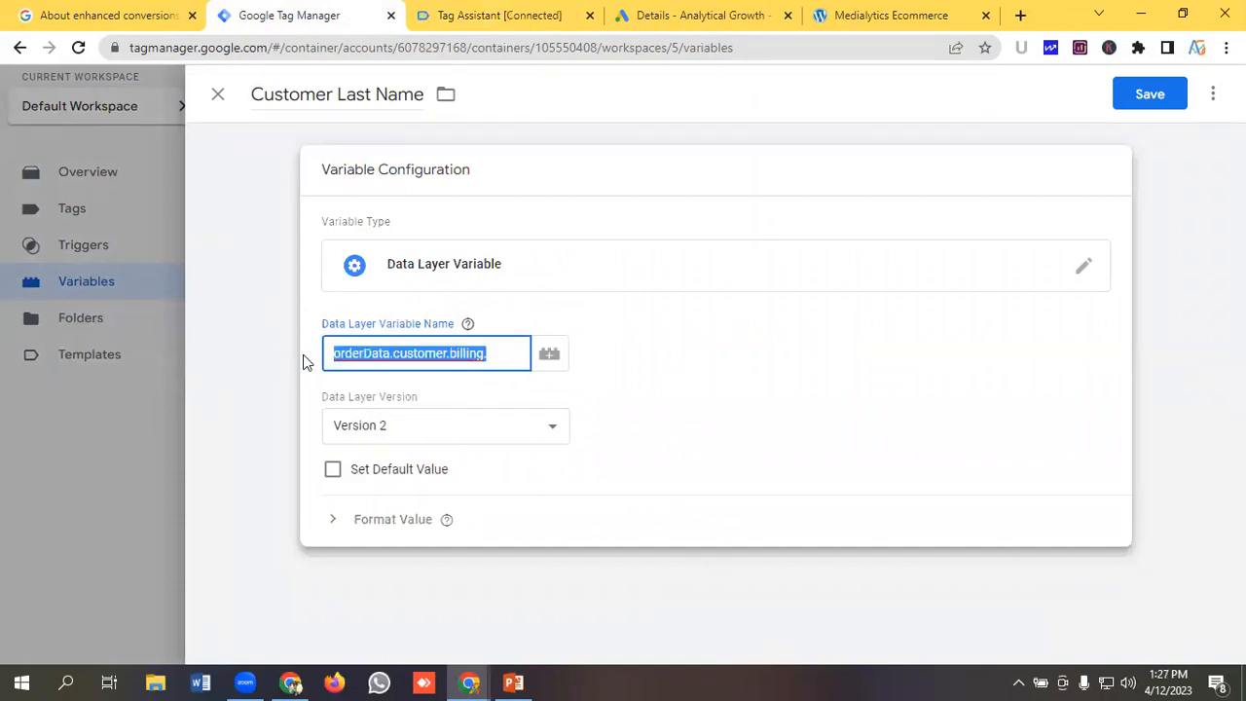
click(492, 14)
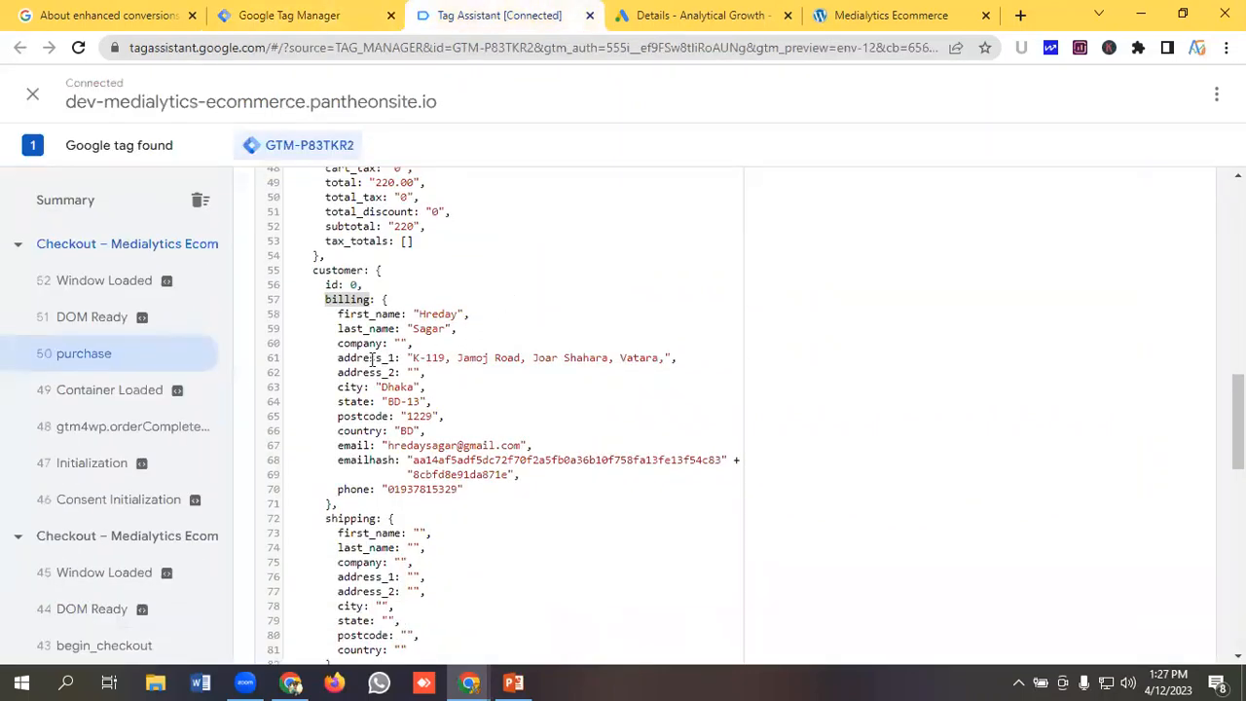
double_click(353, 329)
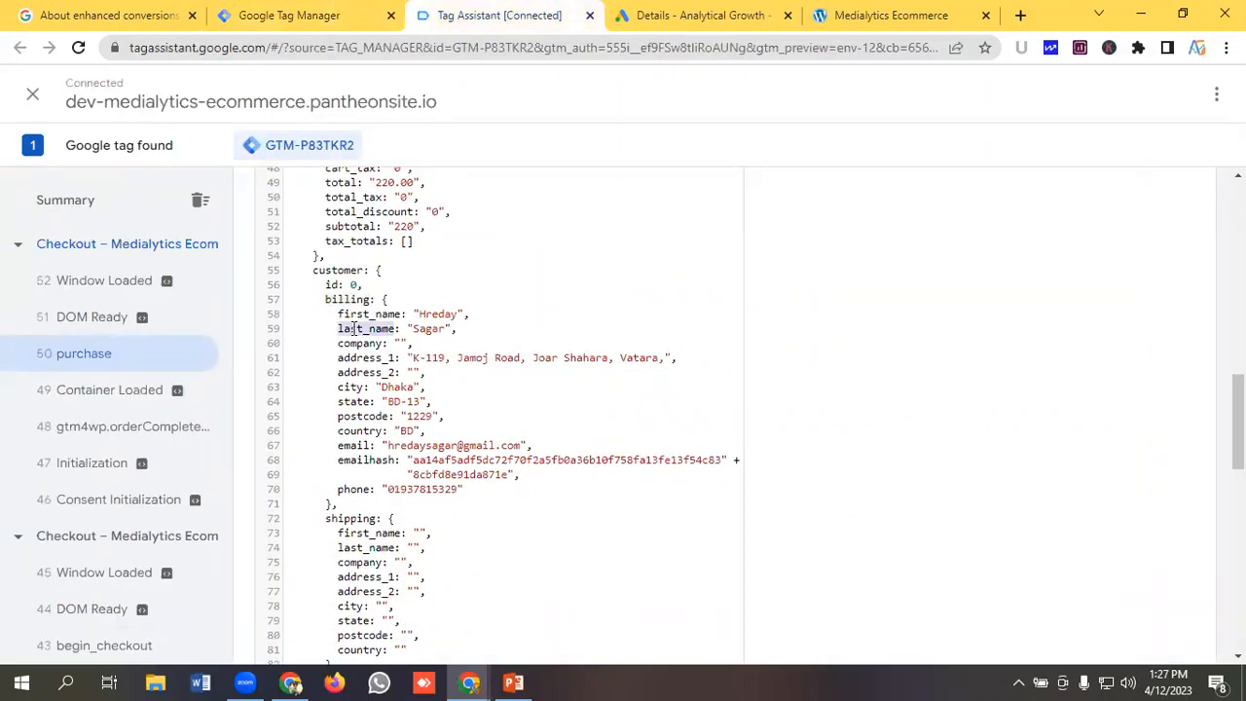
right_click(368, 328)
click(397, 342)
key(ctrl+shift+Tab)
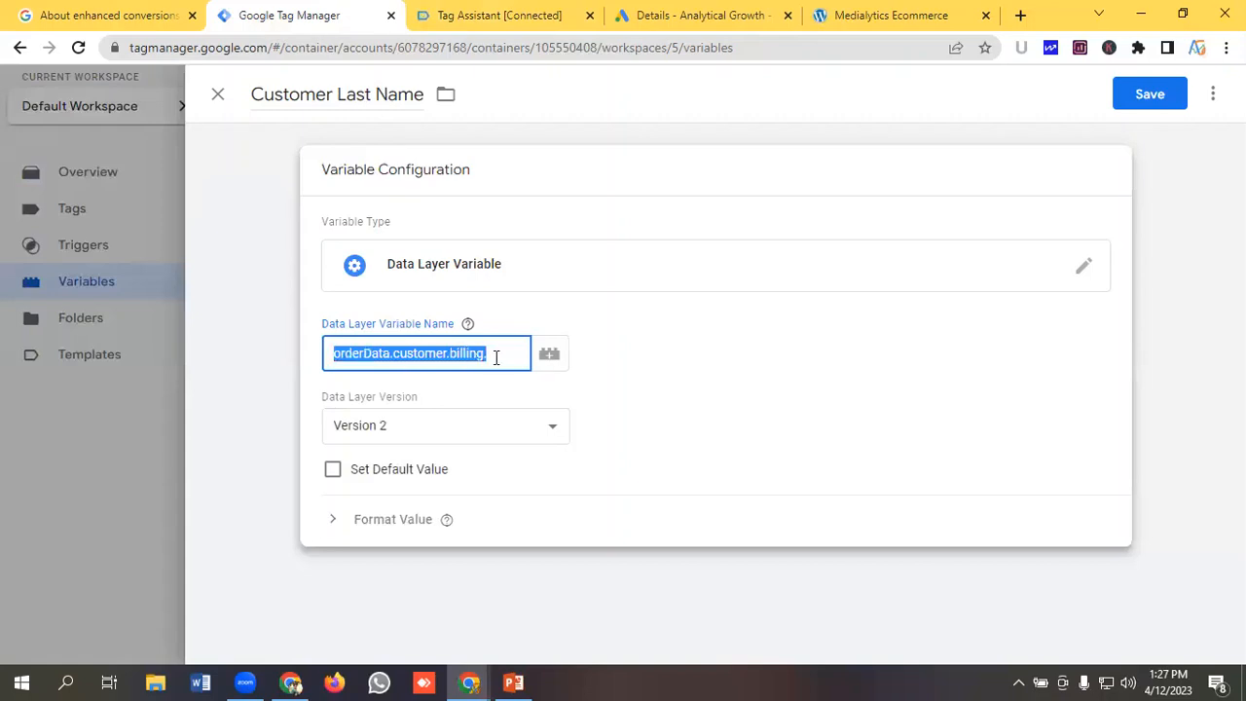
click(499, 355)
key(ctrl+v)
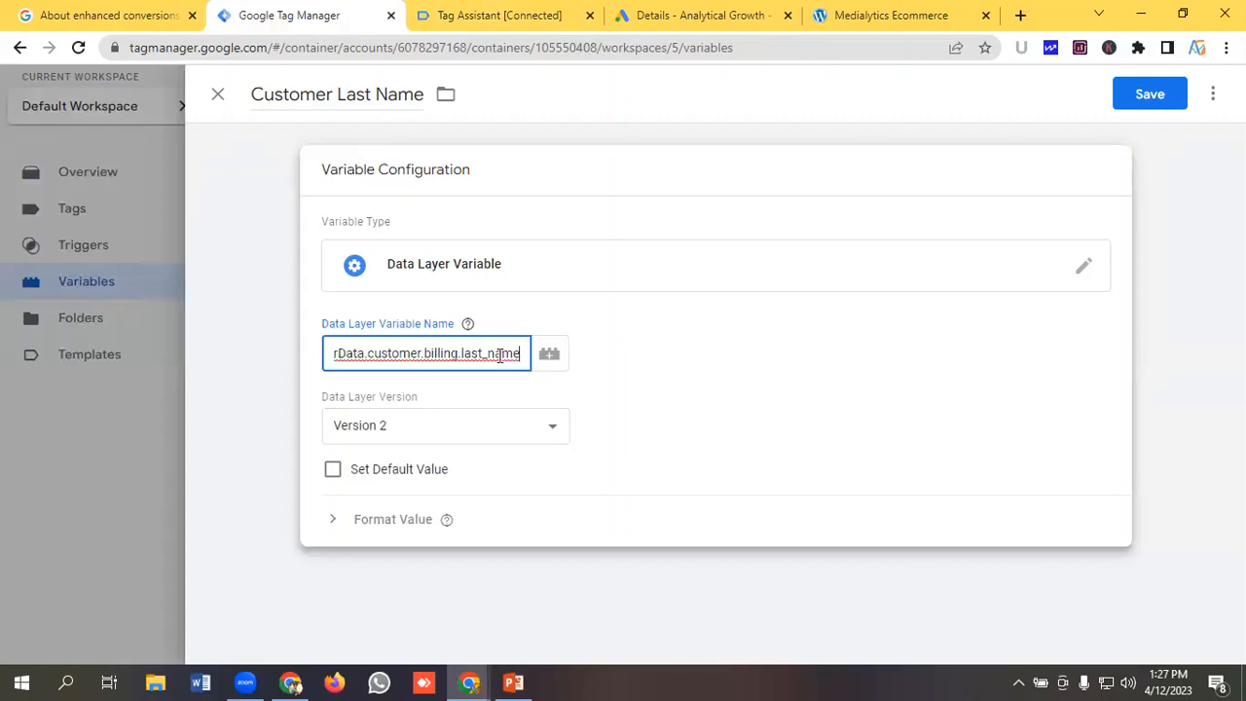
click(1159, 96)
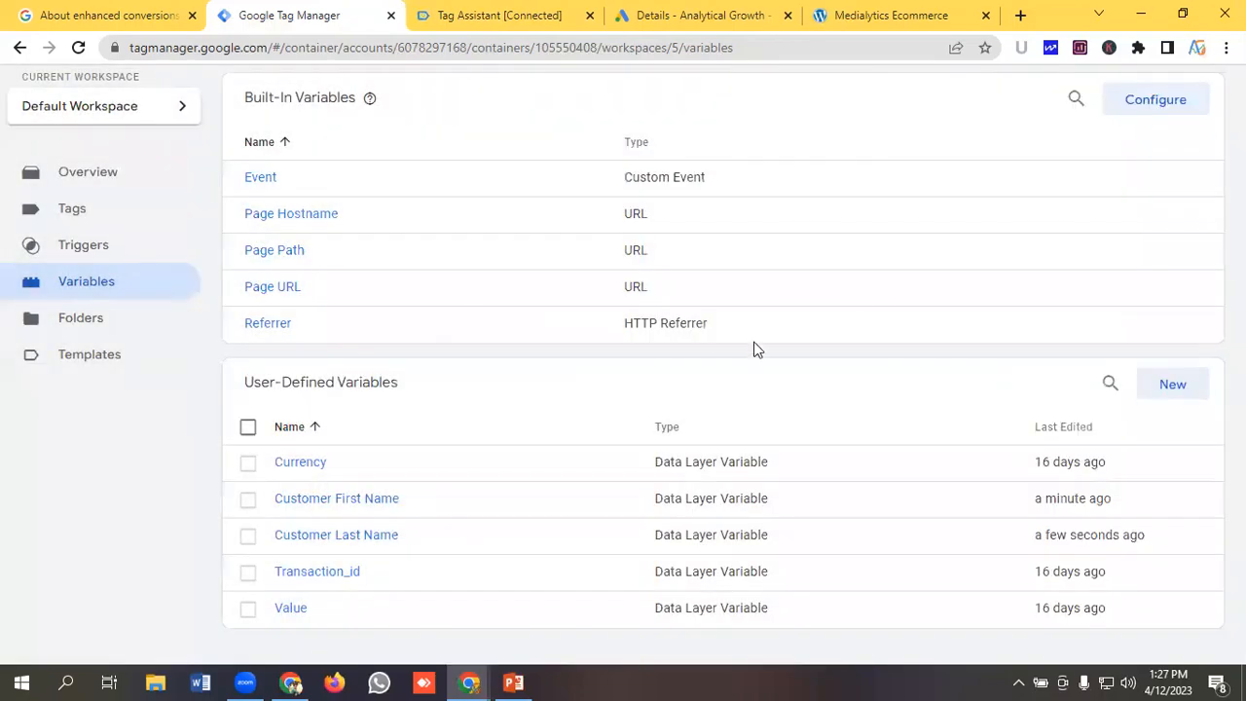
Create another new variable and name it Customer Address.
click(1167, 351)
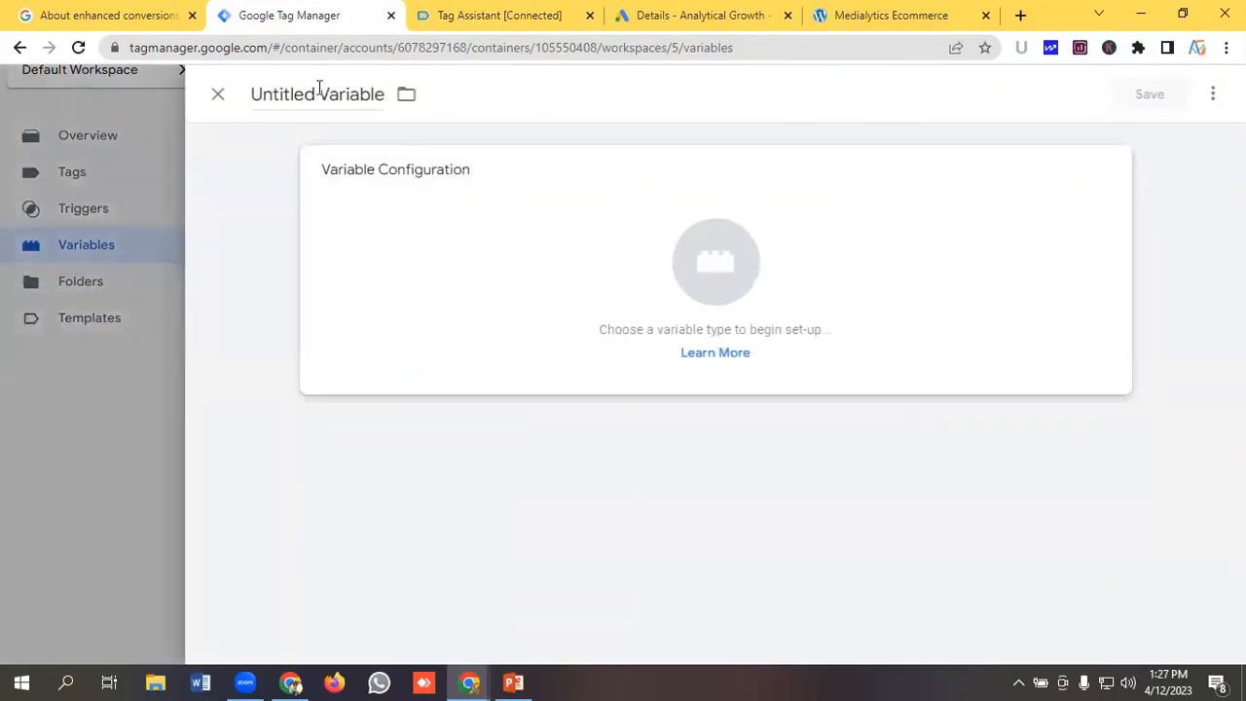
click(443, 21)
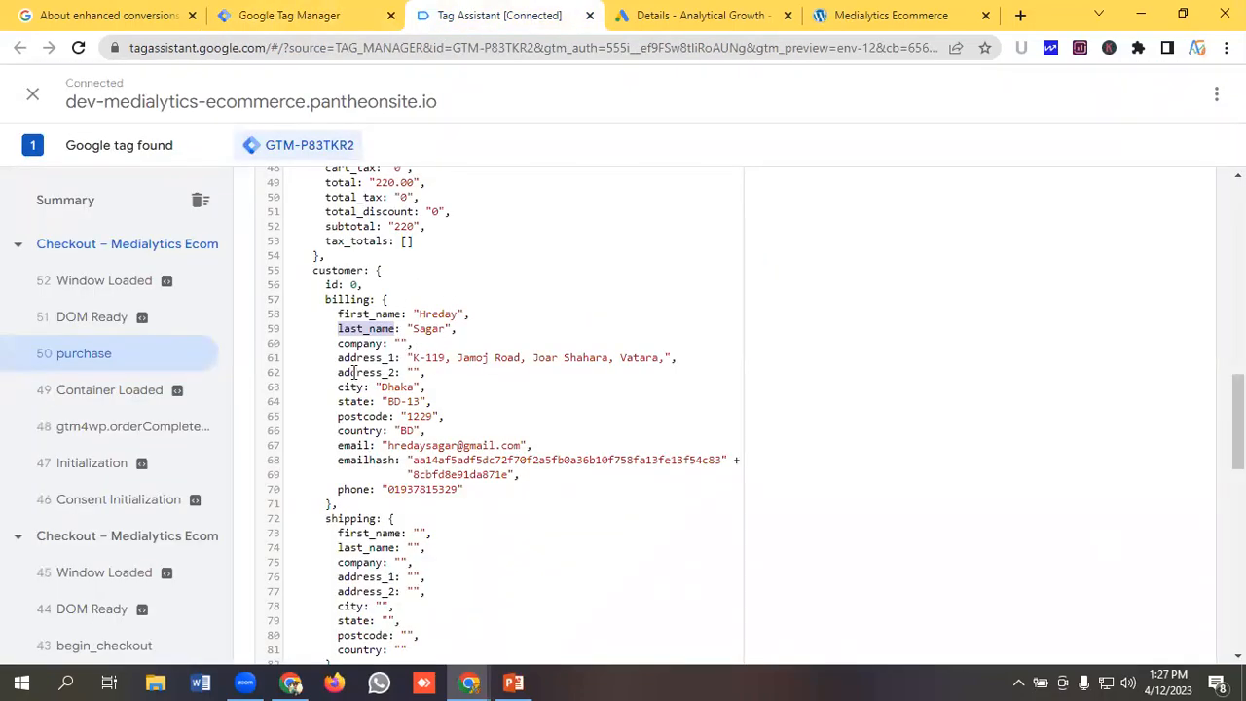
click(289, 16)
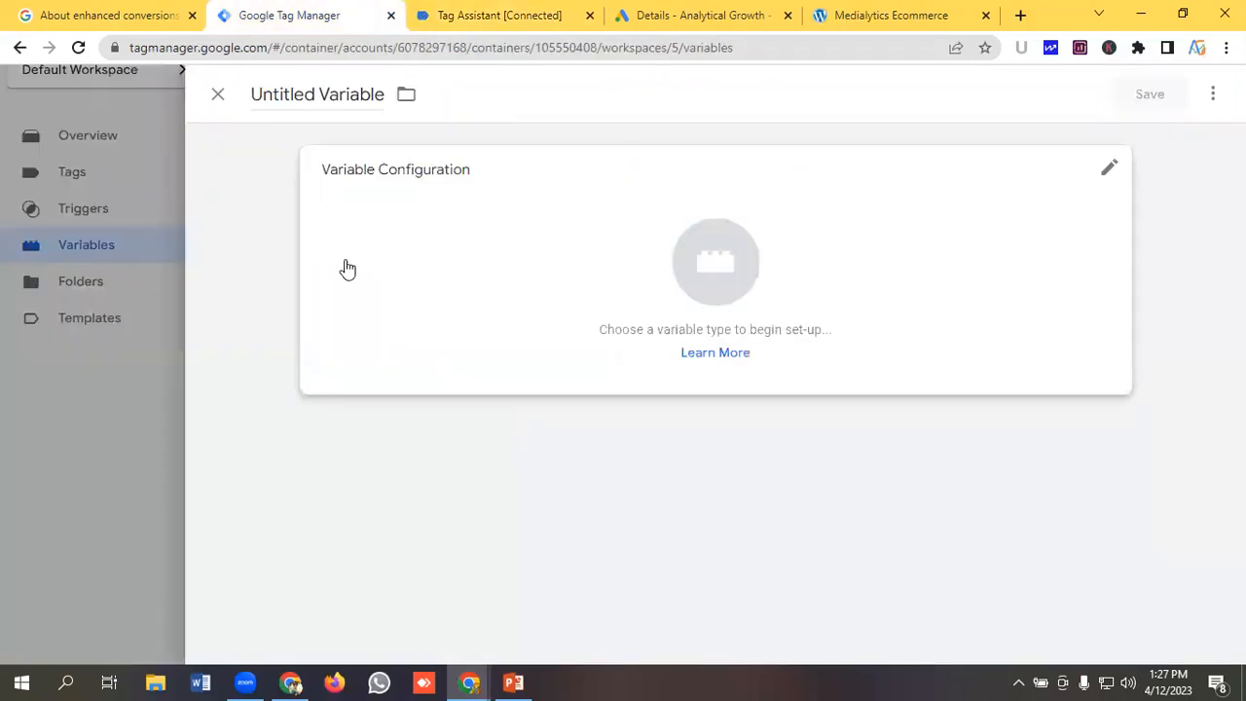
click(306, 96)
key(ctrl+a)
key(BackSpace)
text(C)
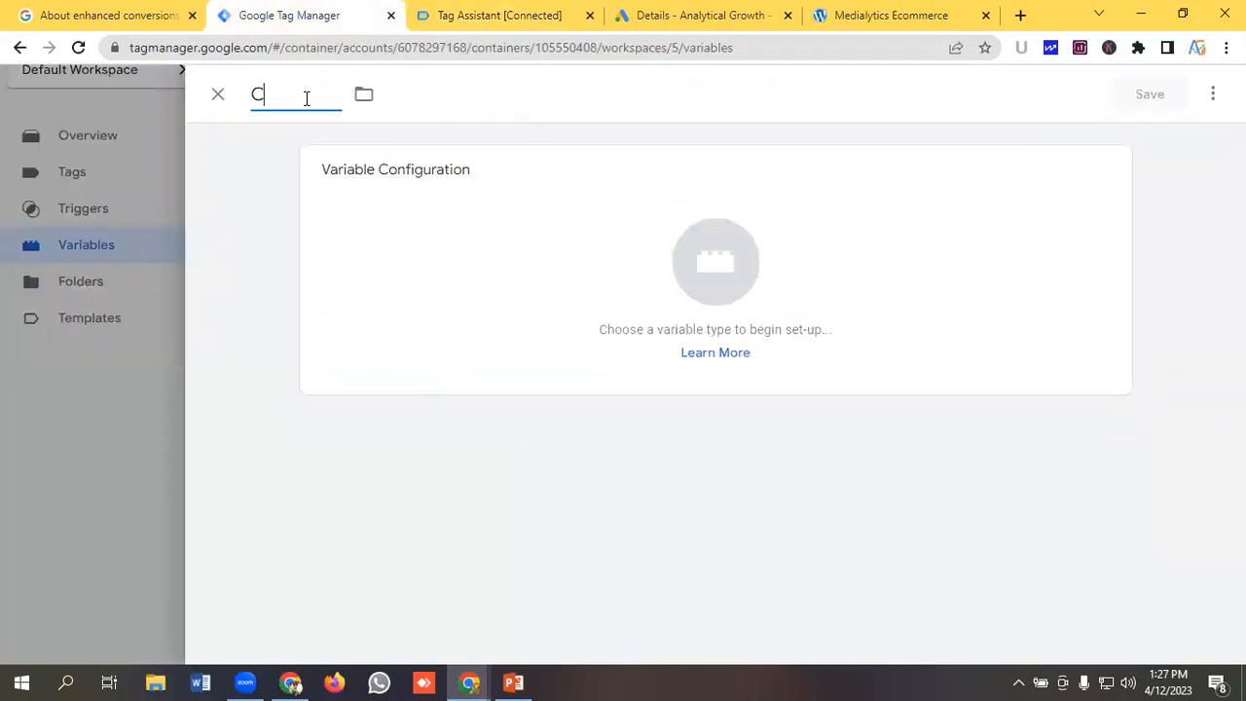
text(ustomer Address)
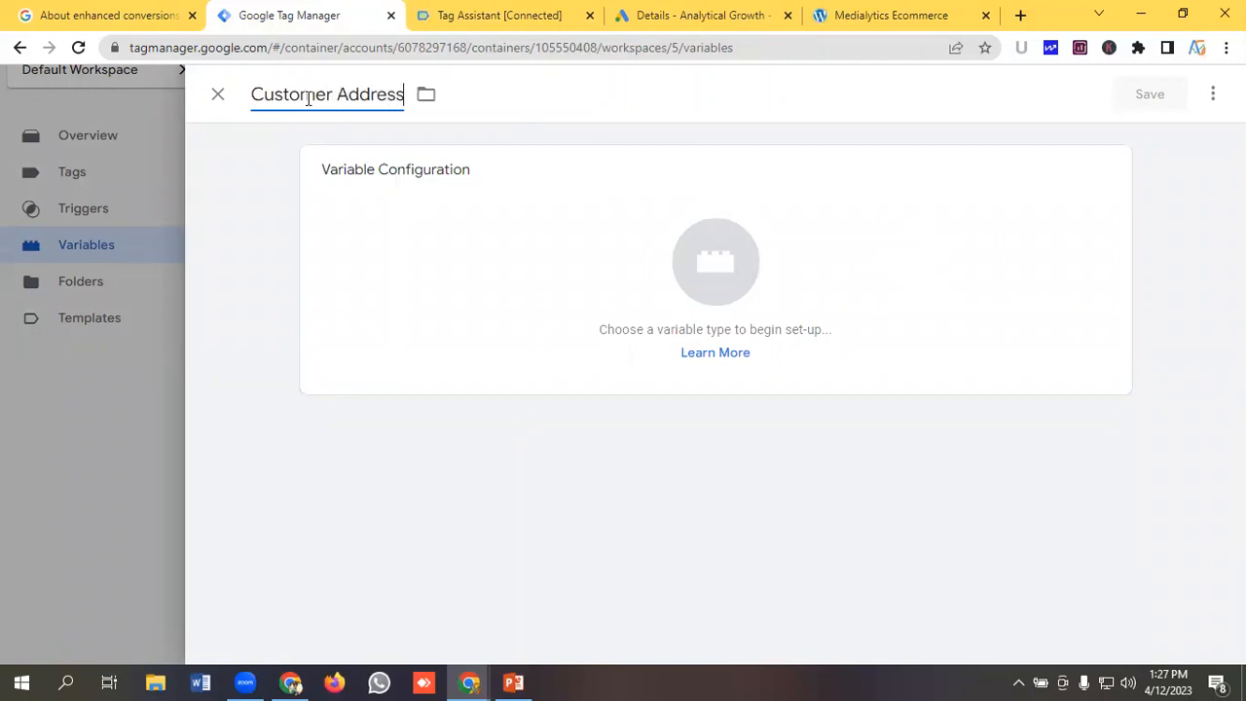
Set the Customer Address variable type to Data Layer Variable.
click(709, 285)
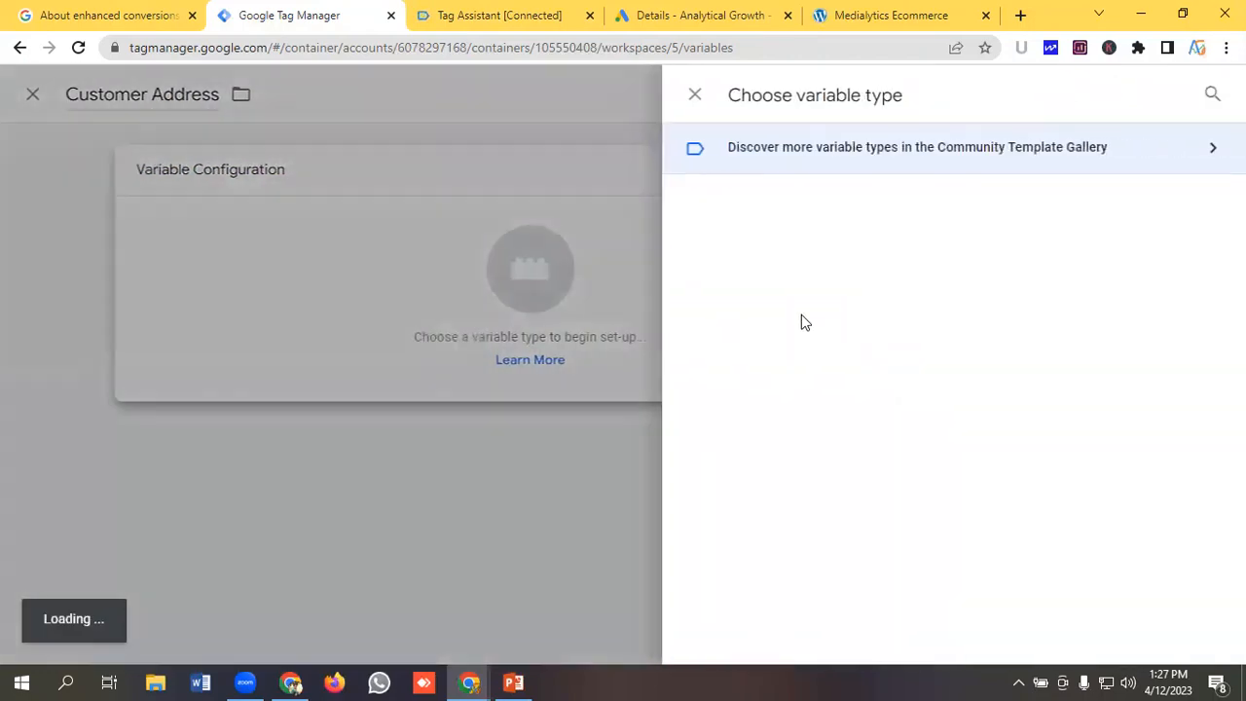
scroll(803, 326, down, 2)
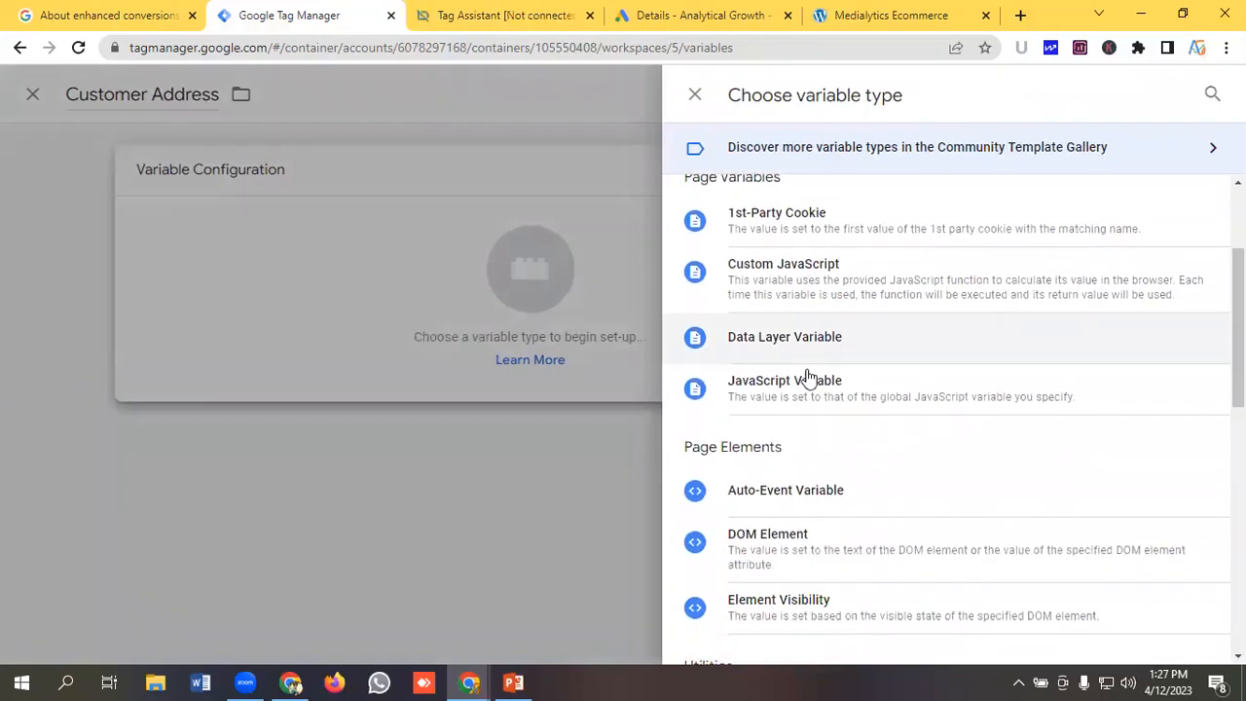
click(795, 336)
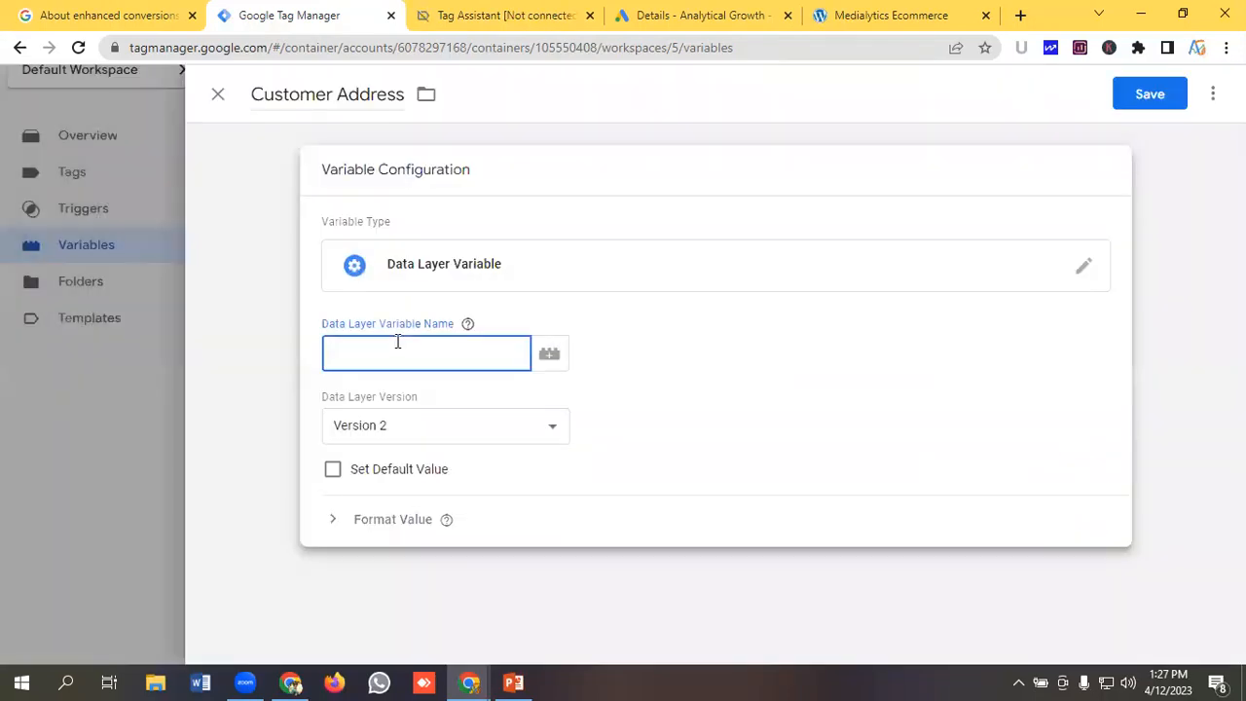
key(ctrl+v)
drag(424, 363, 290, 358)
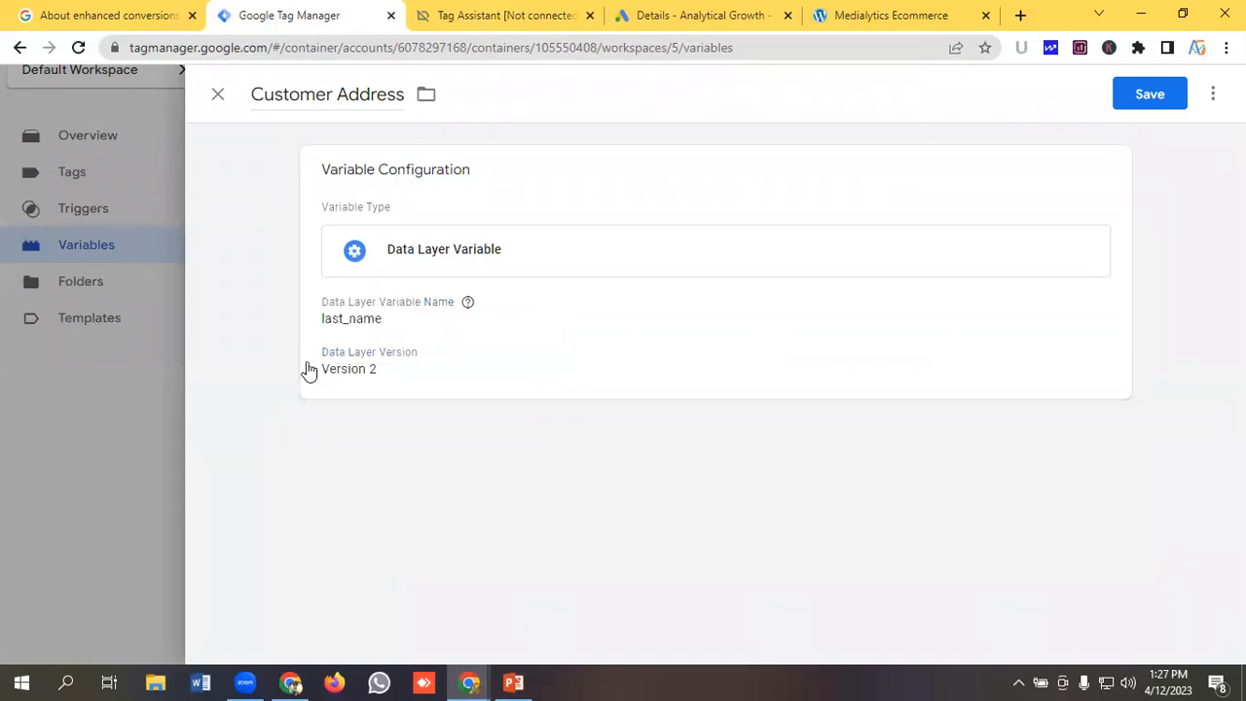
click(395, 321)
click(424, 363)
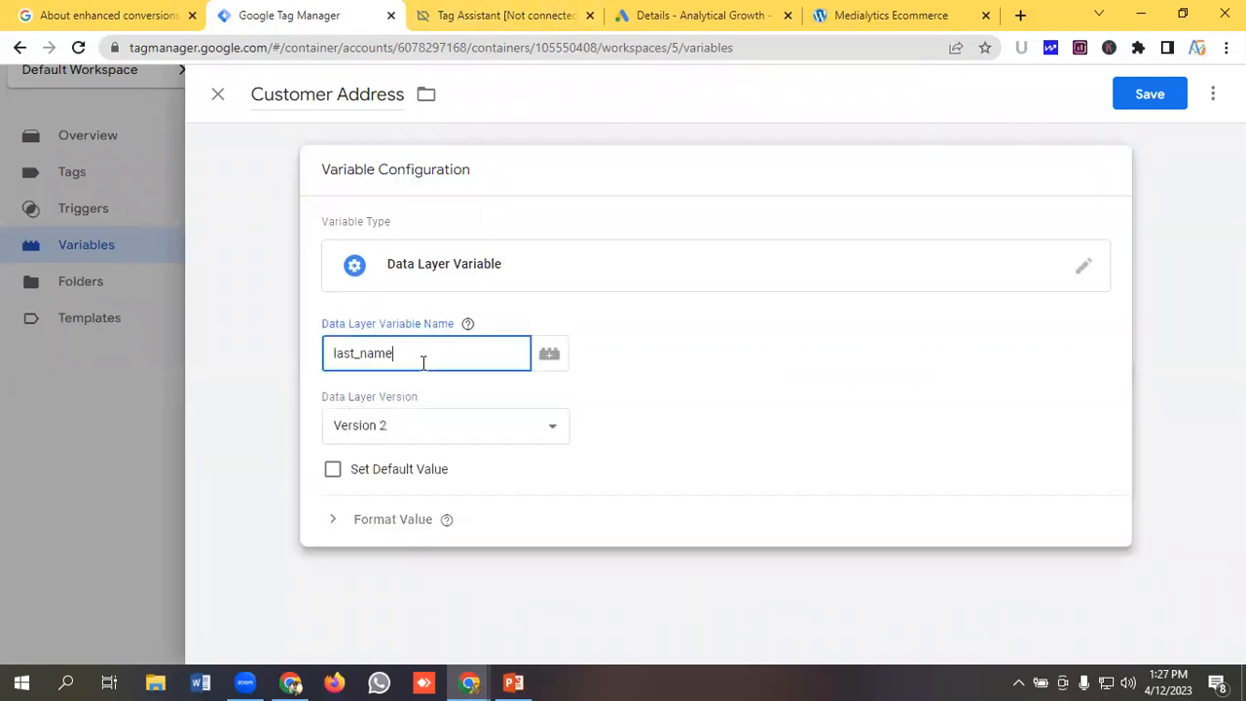
Copy orderData from the purchase event's data layer and paste it into the Customer Address variable name.
click(508, 14)
scroll(390, 341, up, 3)
scroll(387, 353, up, 3)
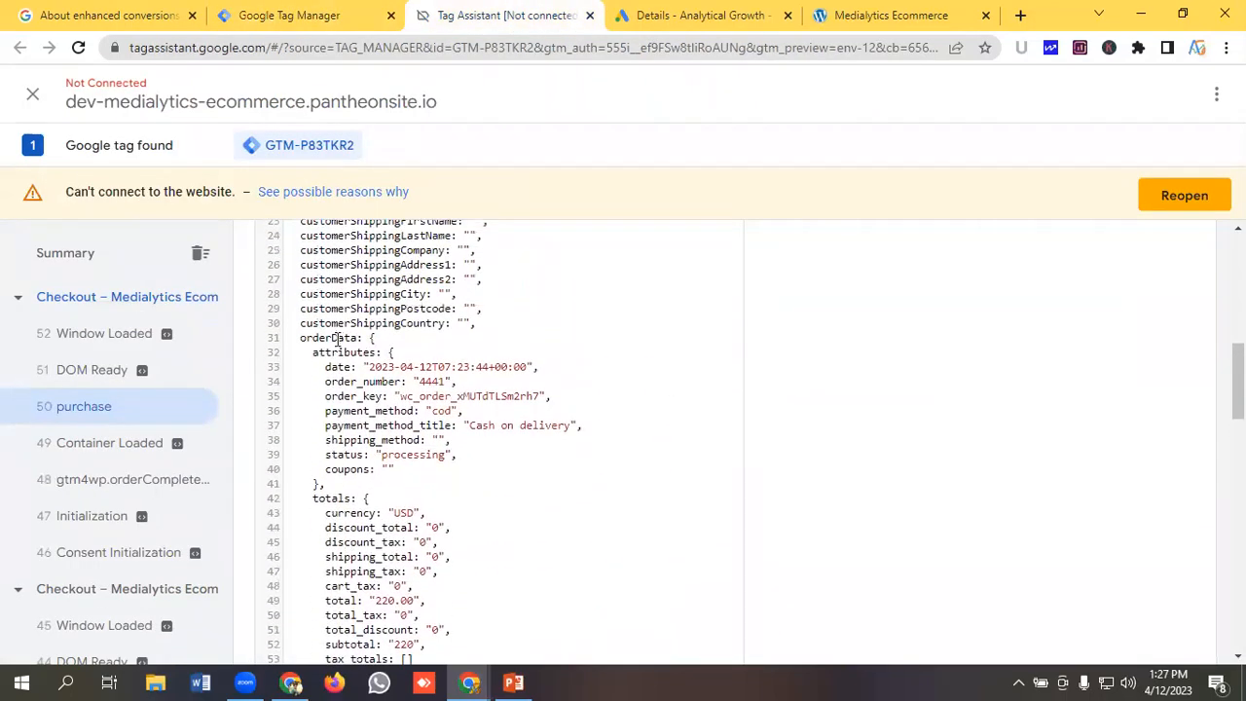
double_click(336, 338)
right_click(337, 337)
click(382, 354)
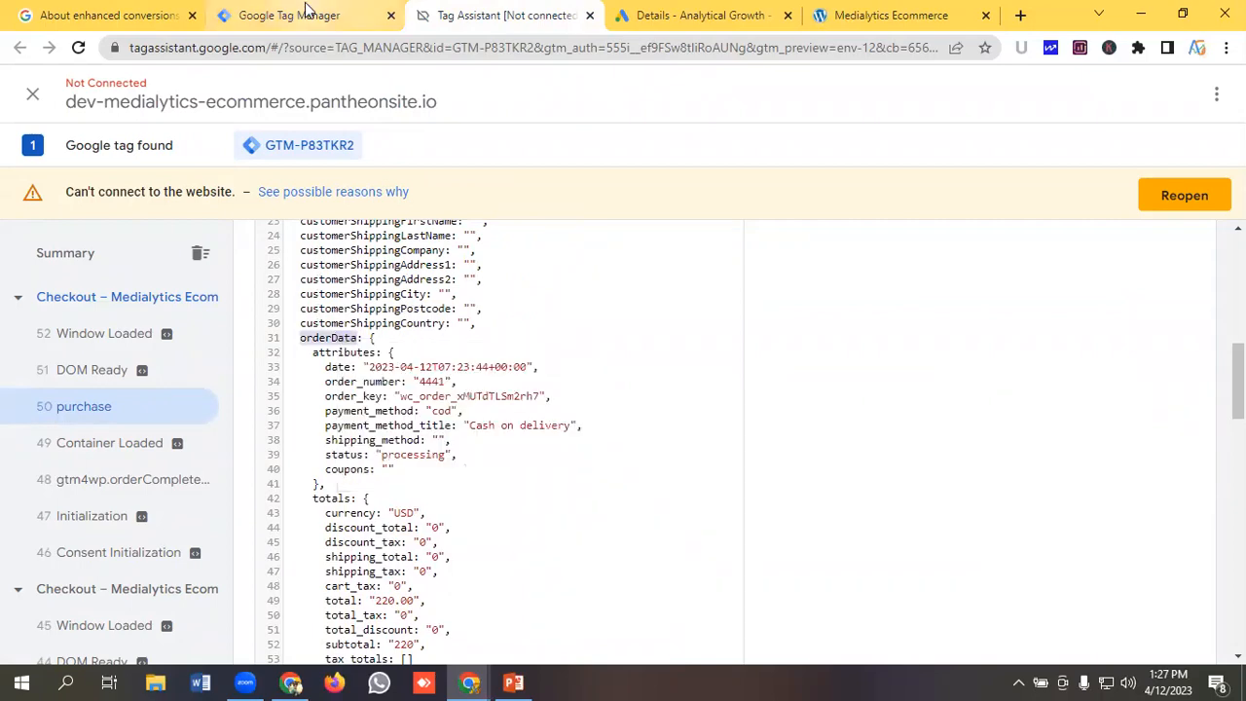
click(307, 15)
key(ctrl+v)
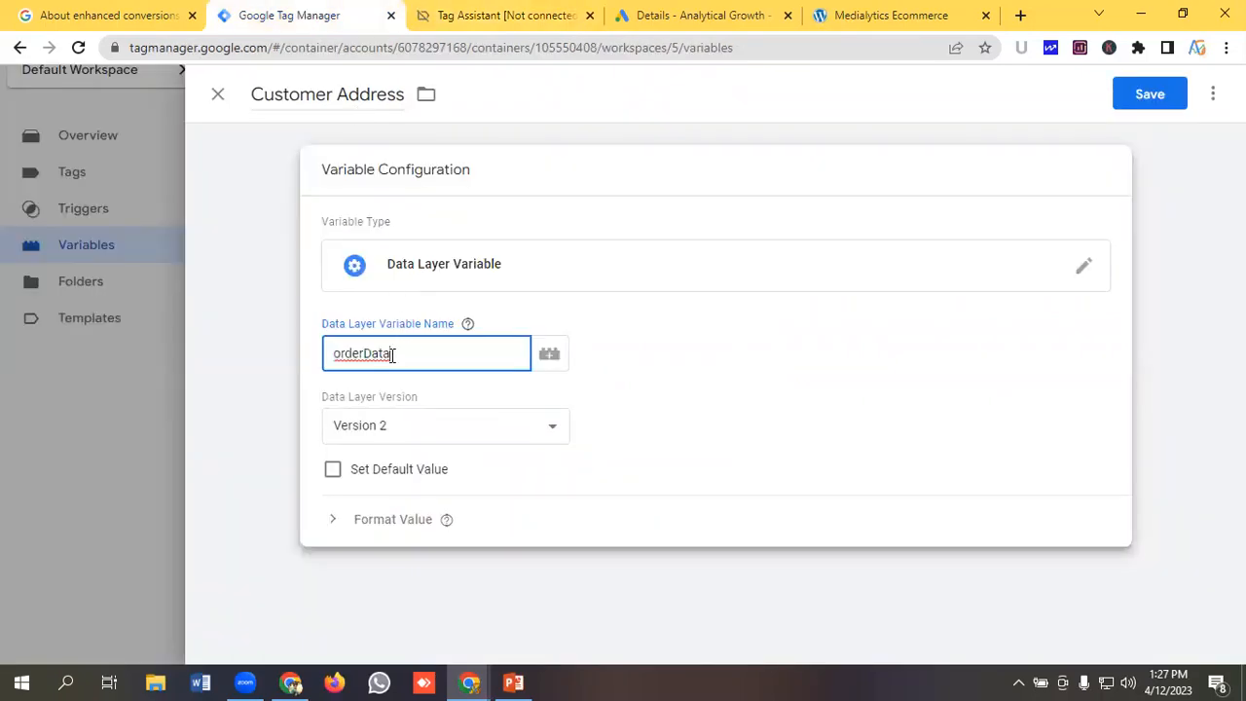
Copy customer from the purchase event's data layer and append it to make the variable name orderData.customer.
click(516, 16)
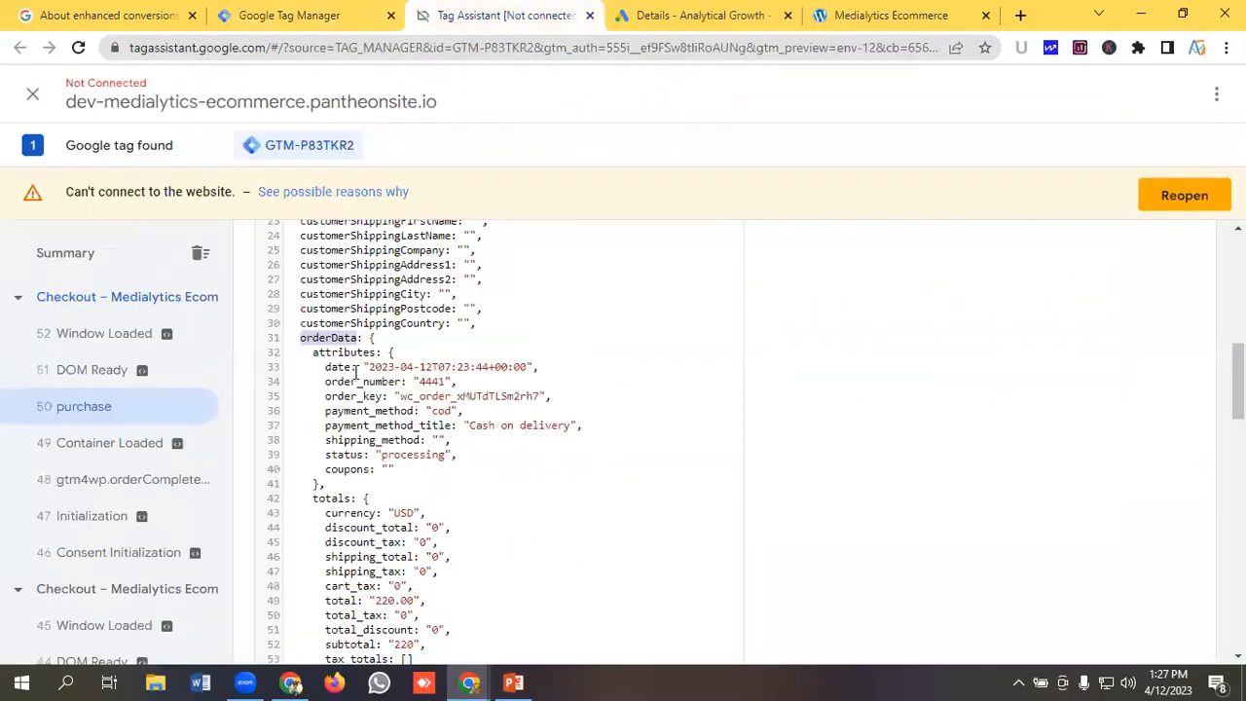
scroll(355, 373, down, 3)
double_click(338, 413)
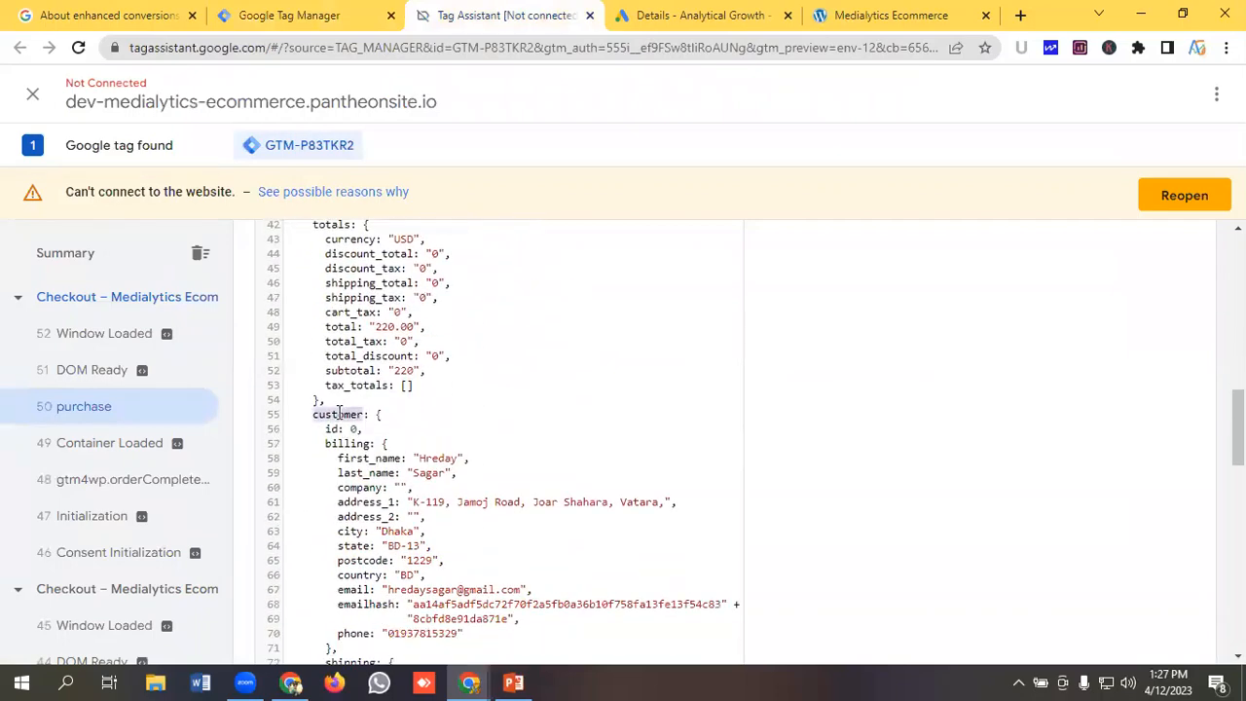
right_click(338, 413)
click(375, 425)
click(292, 14)
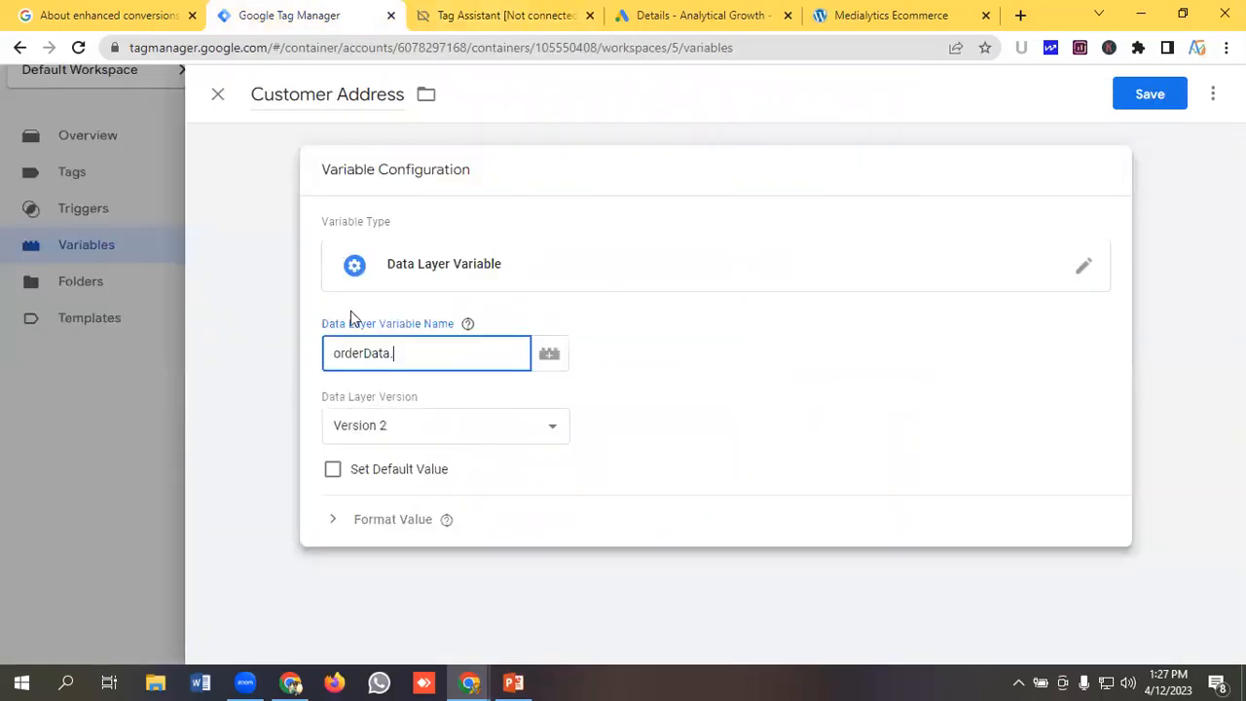
key(ctrl+v)
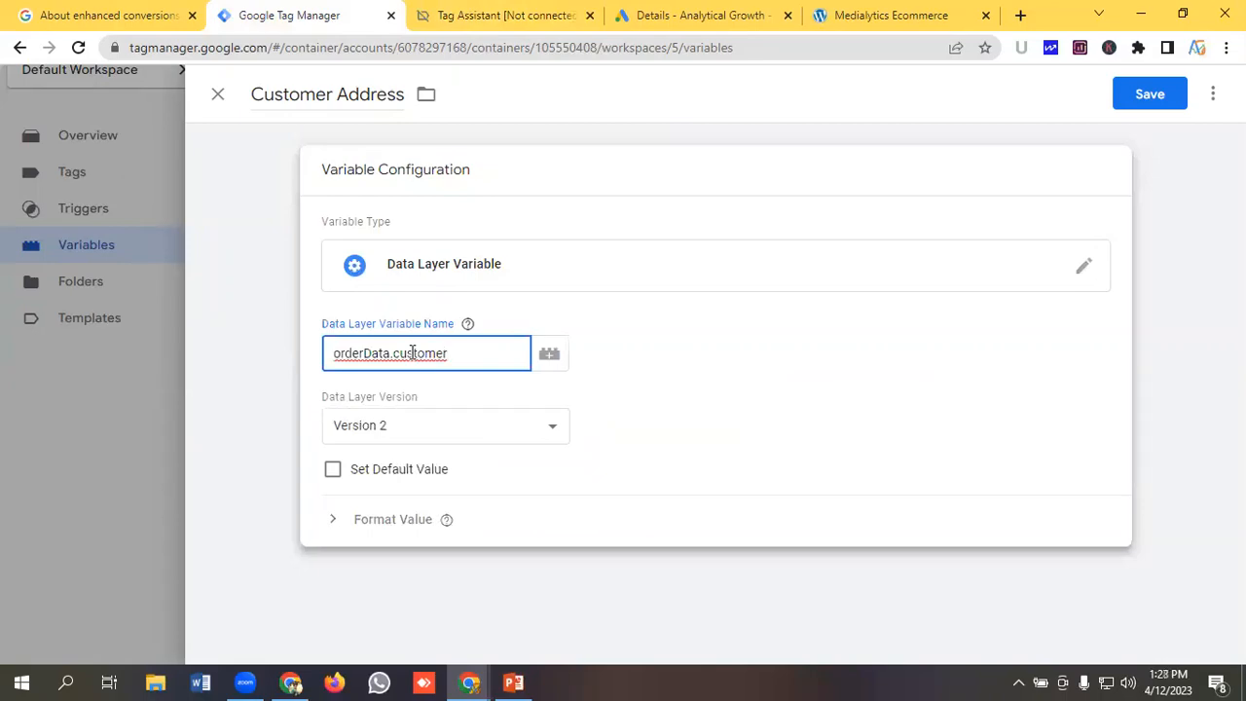
Copy billing from the purchase event's data layer and append it to make orderData.customer.billing.
click(542, 14)
scroll(351, 353, down, 1)
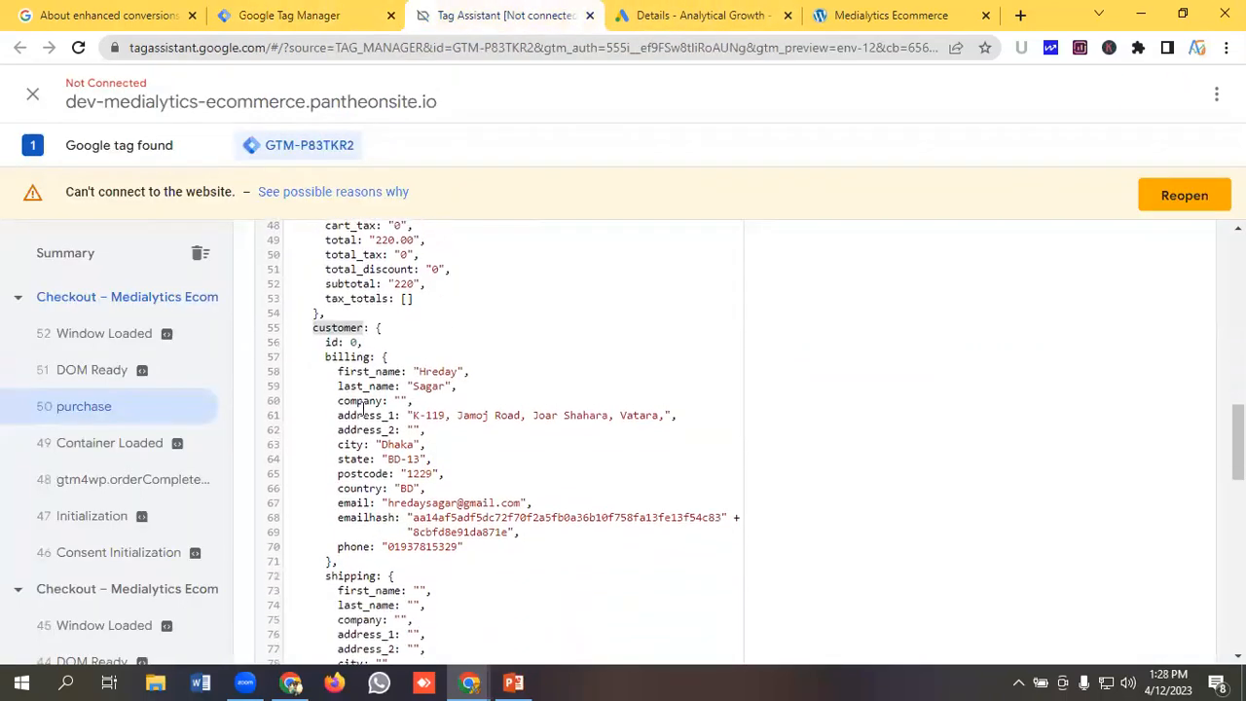
double_click(350, 352)
right_click(349, 353)
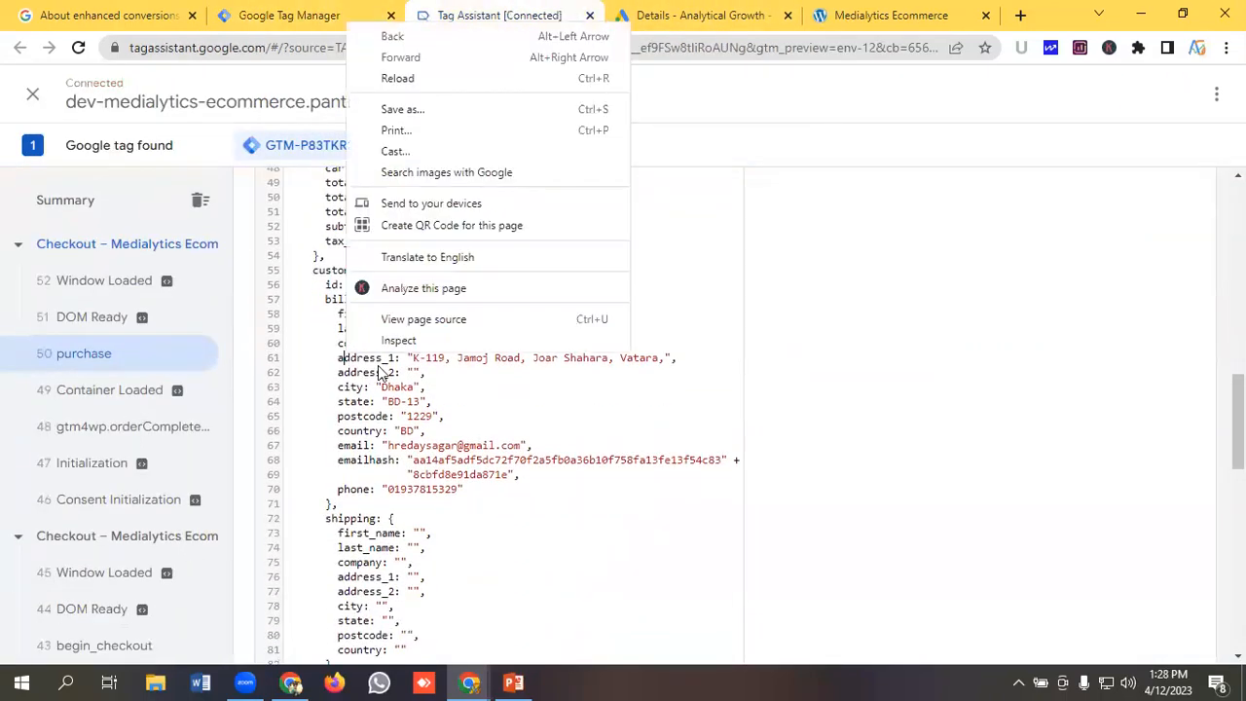
click(341, 331)
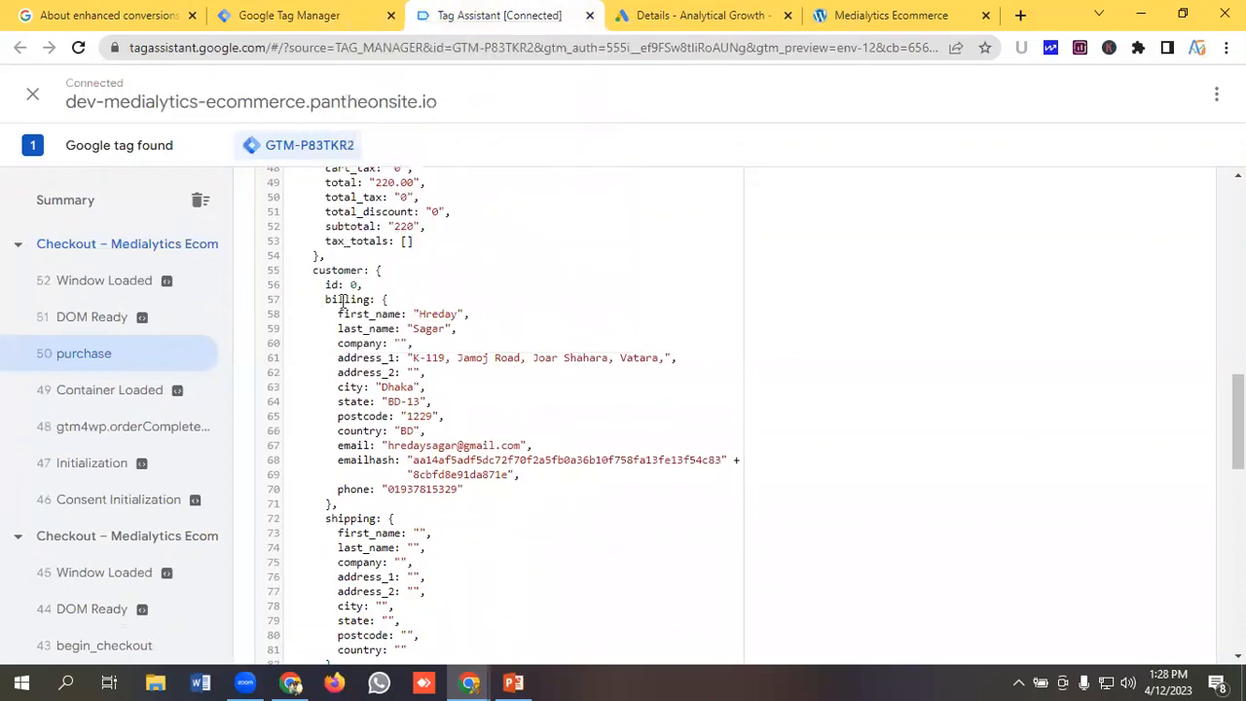
double_click(346, 300)
right_click(346, 302)
click(370, 315)
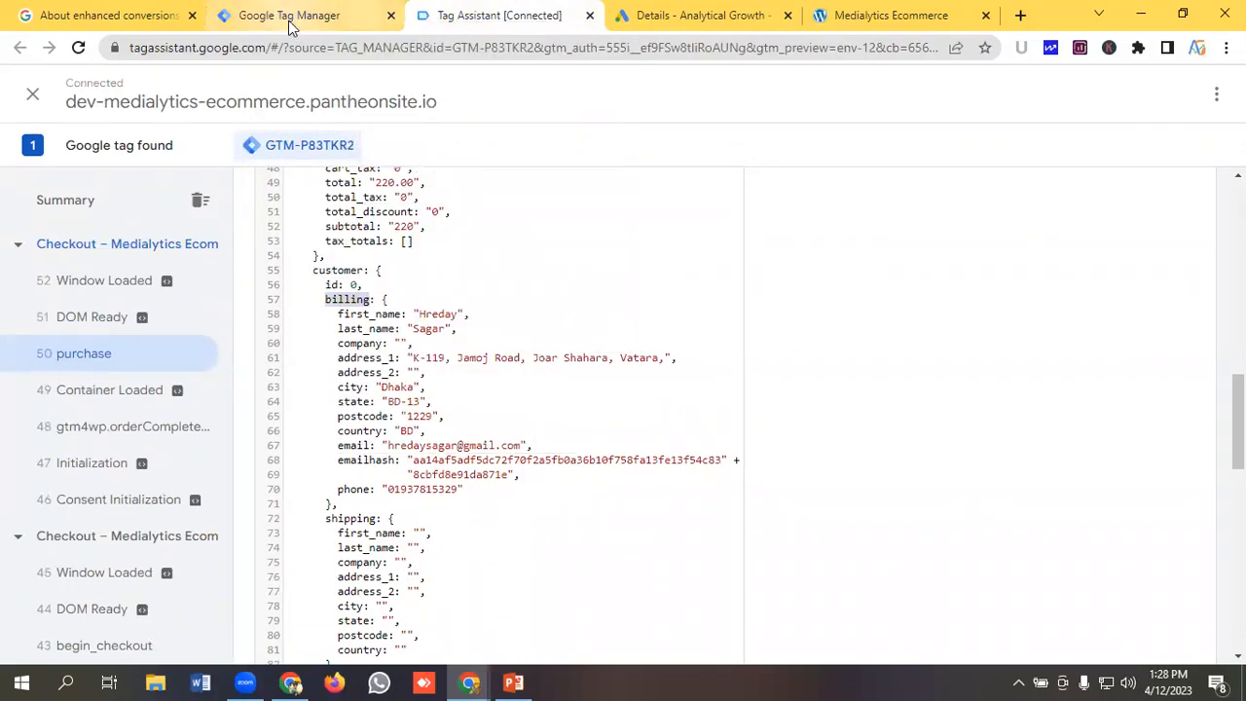
click(289, 15)
click(470, 354)
key(ctrl+v)
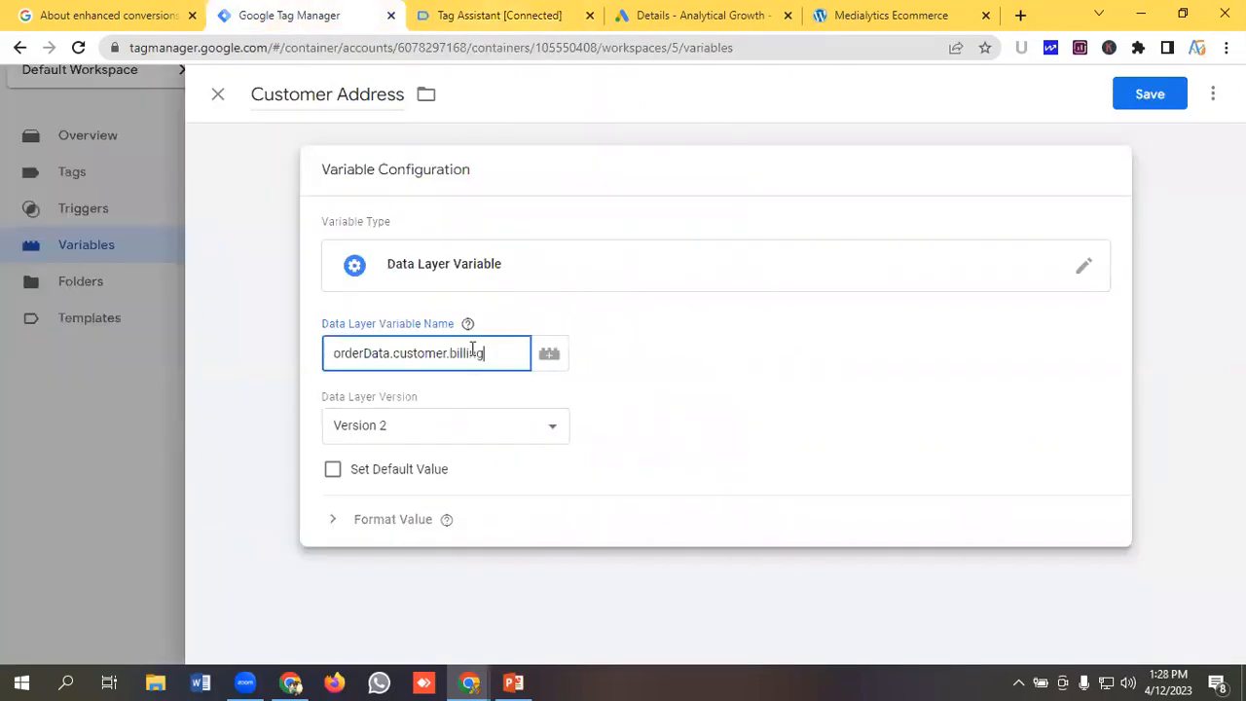
Open Google Translate in a new tab and enter billing as text.
drag(485, 353, 277, 348)
click(278, 349)
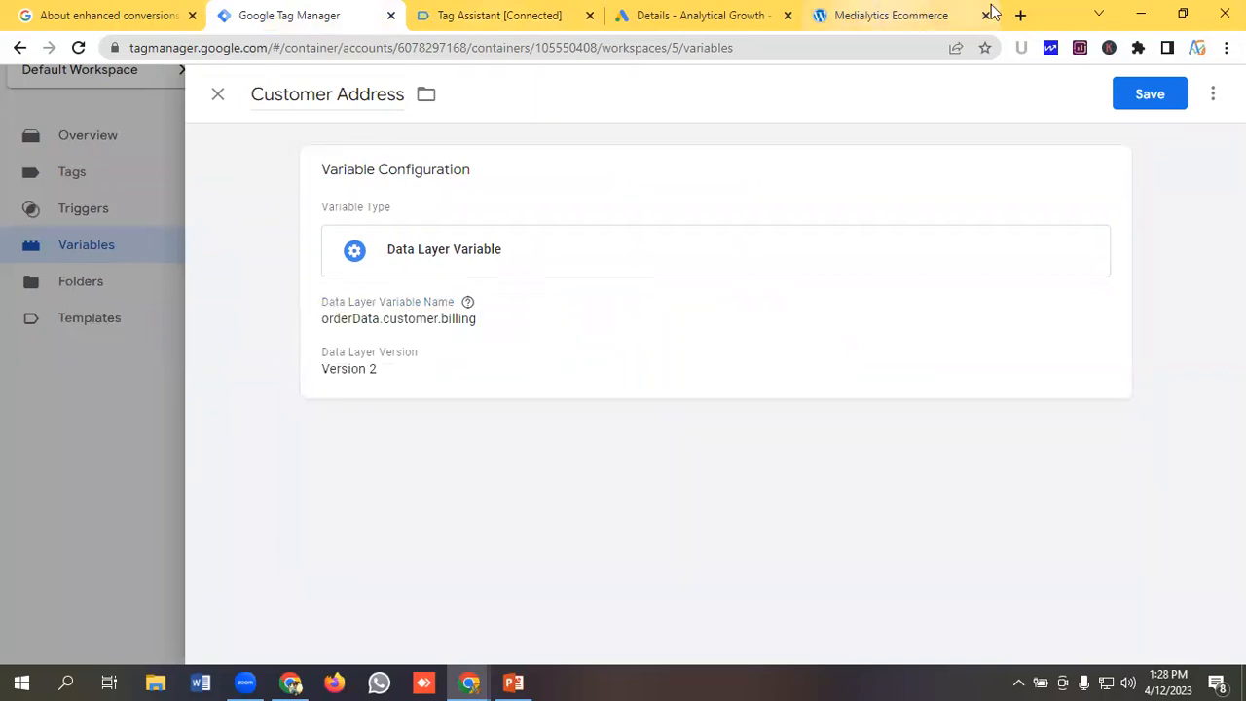
click(1020, 14)
text(tra)
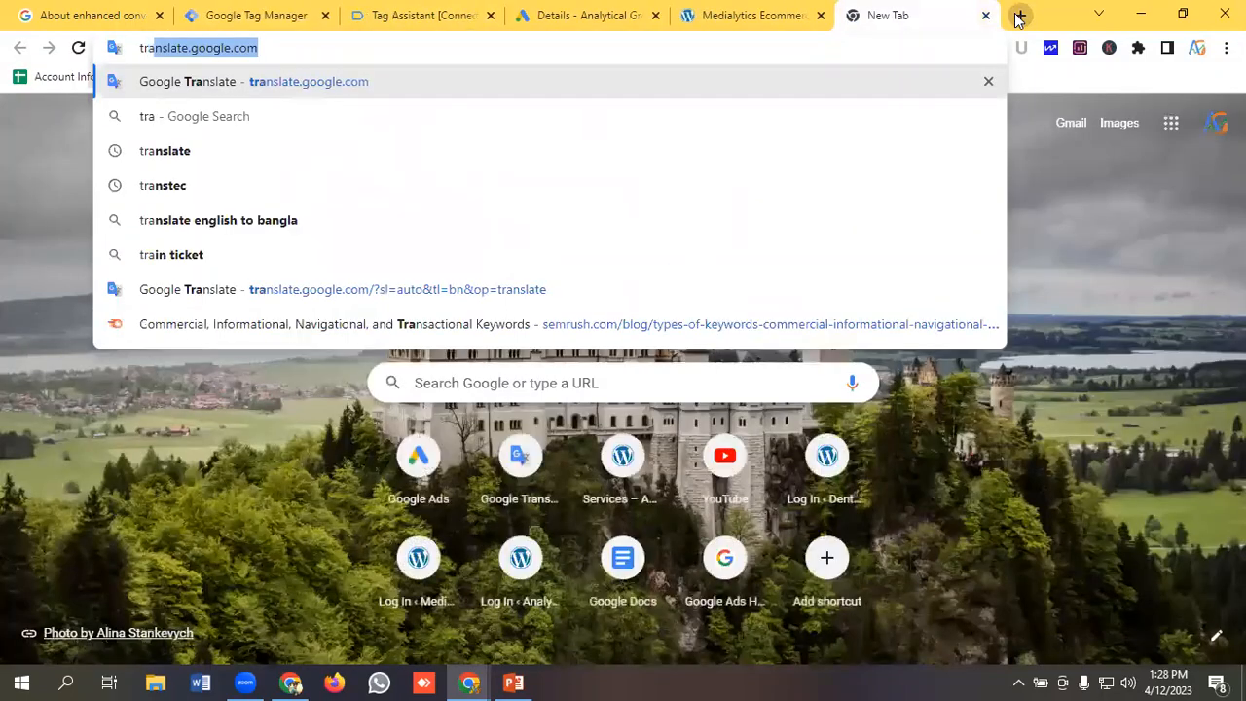
key(Return)
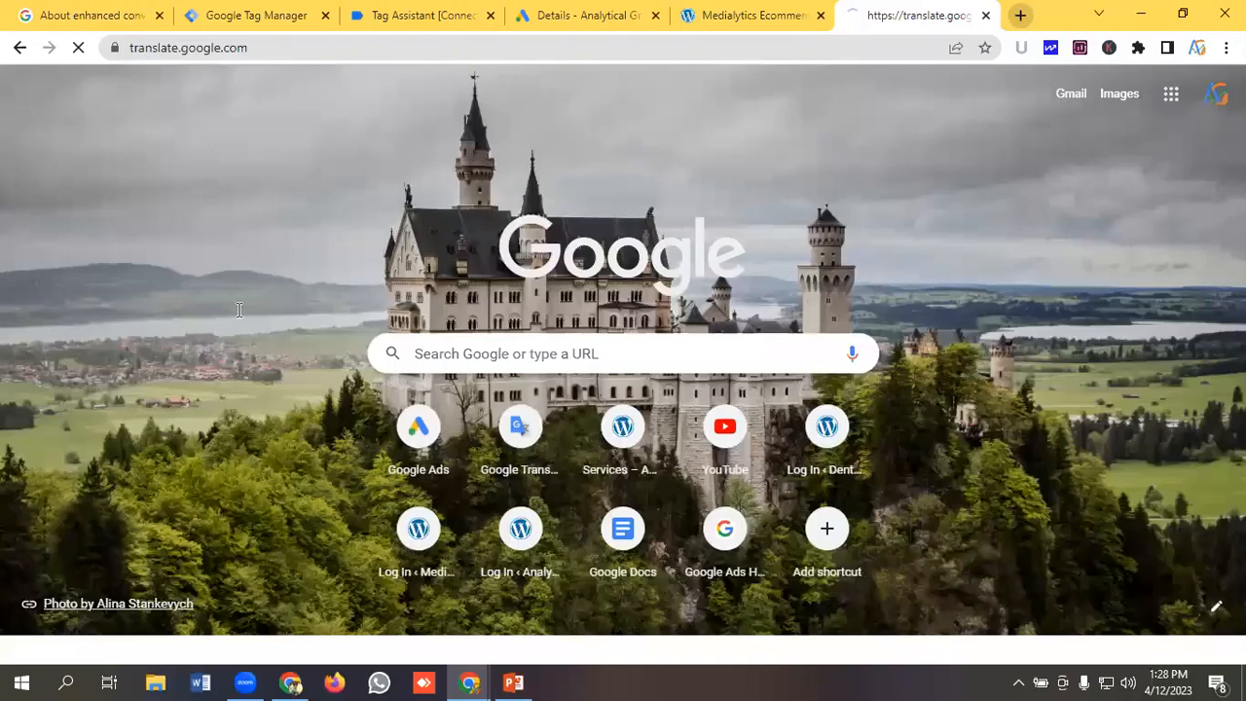
text(billing)
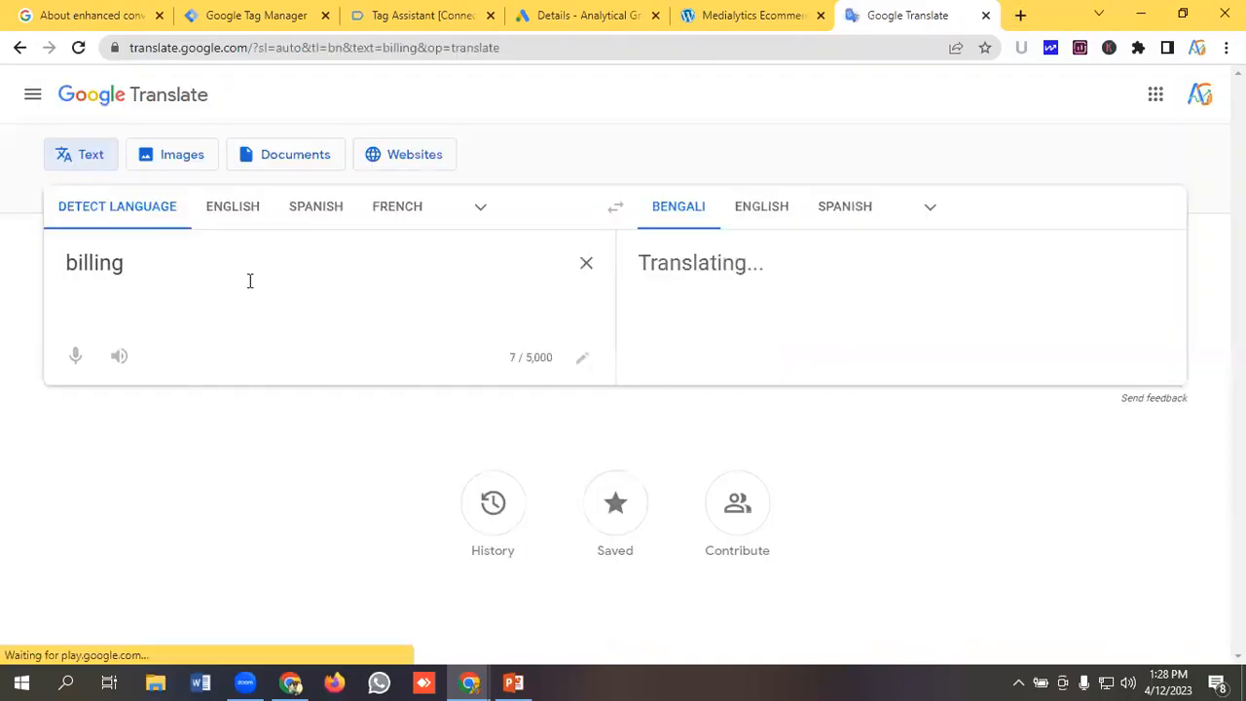
Copy the orderData.customer.billing path from the variable and paste it into Google Translate for reuse.
click(240, 16)
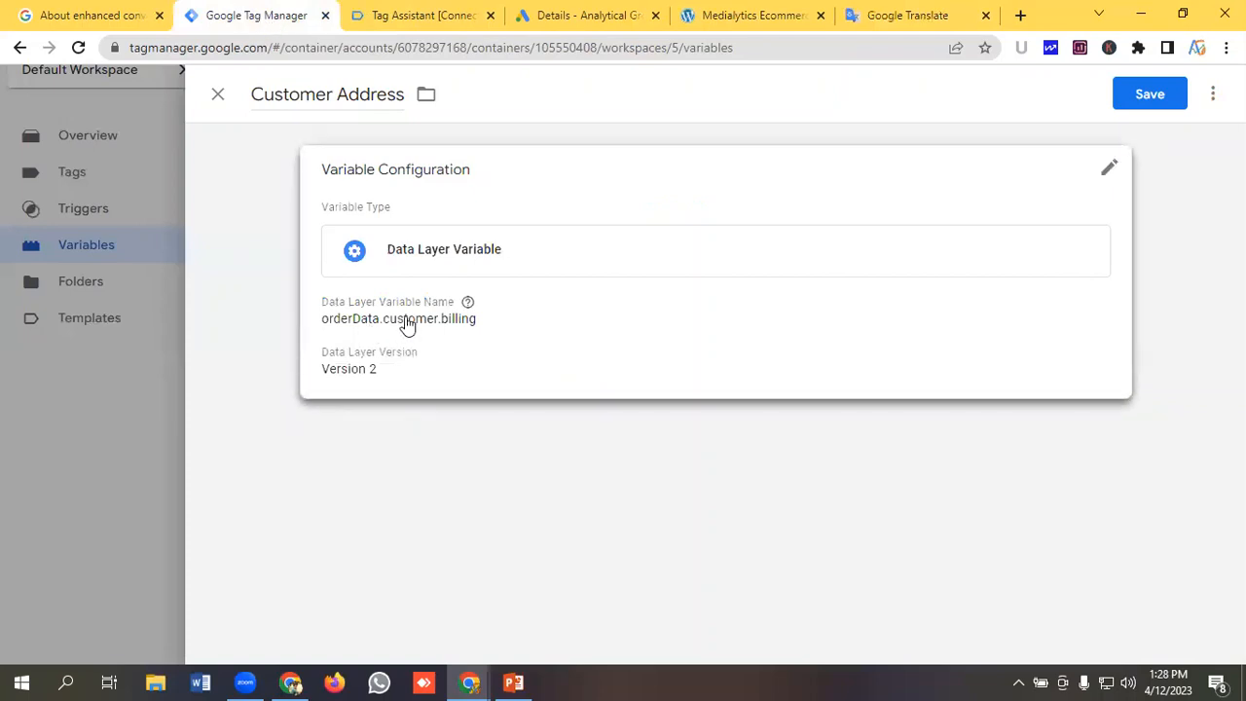
drag(494, 354, 265, 352)
click(265, 352)
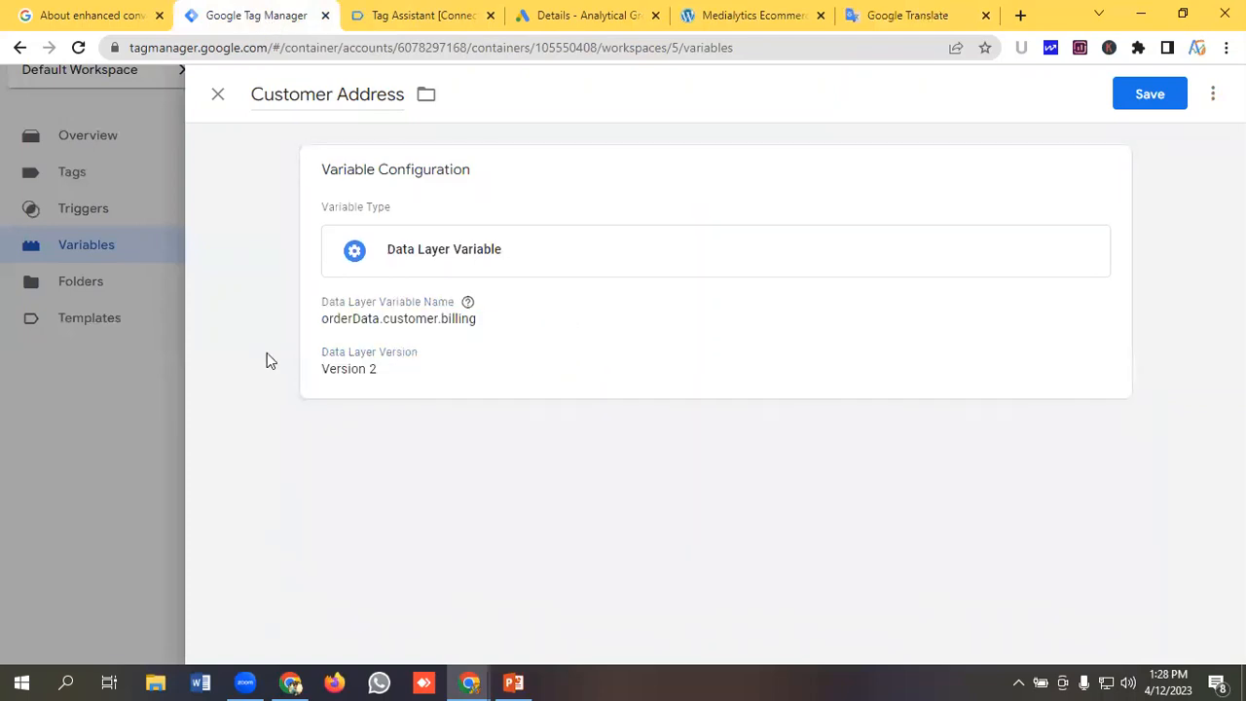
click(396, 332)
double_click(496, 356)
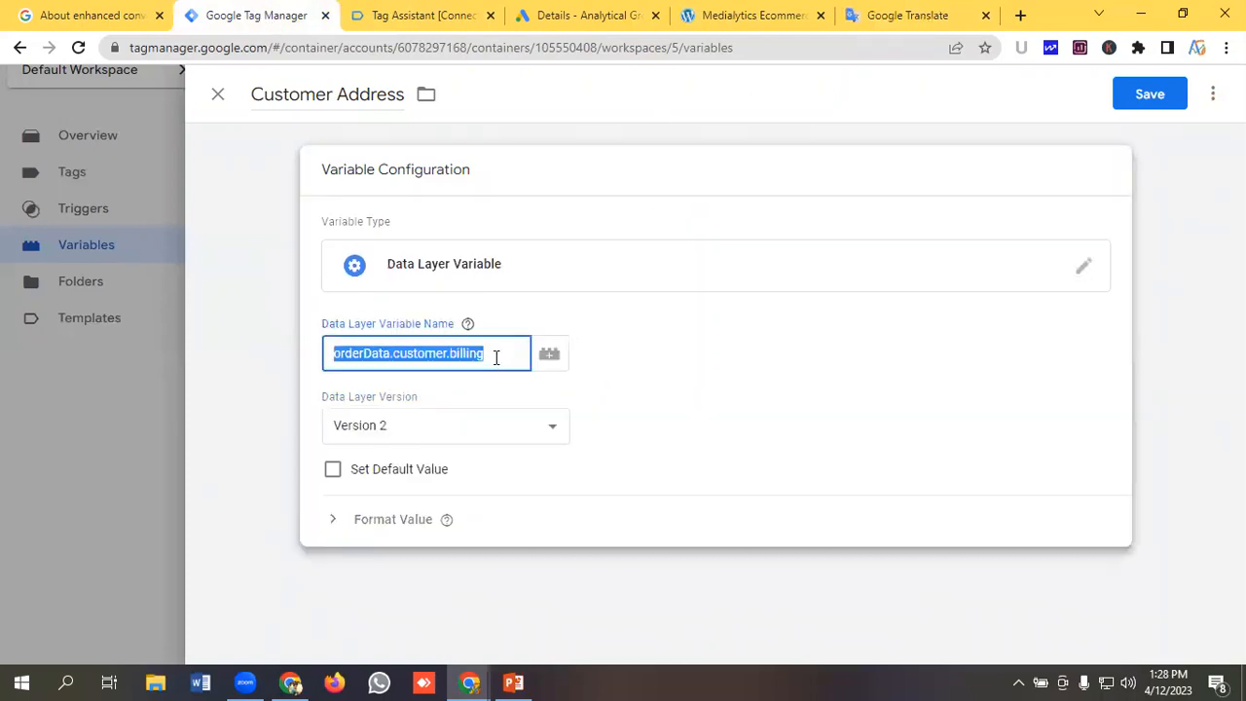
click(890, 15)
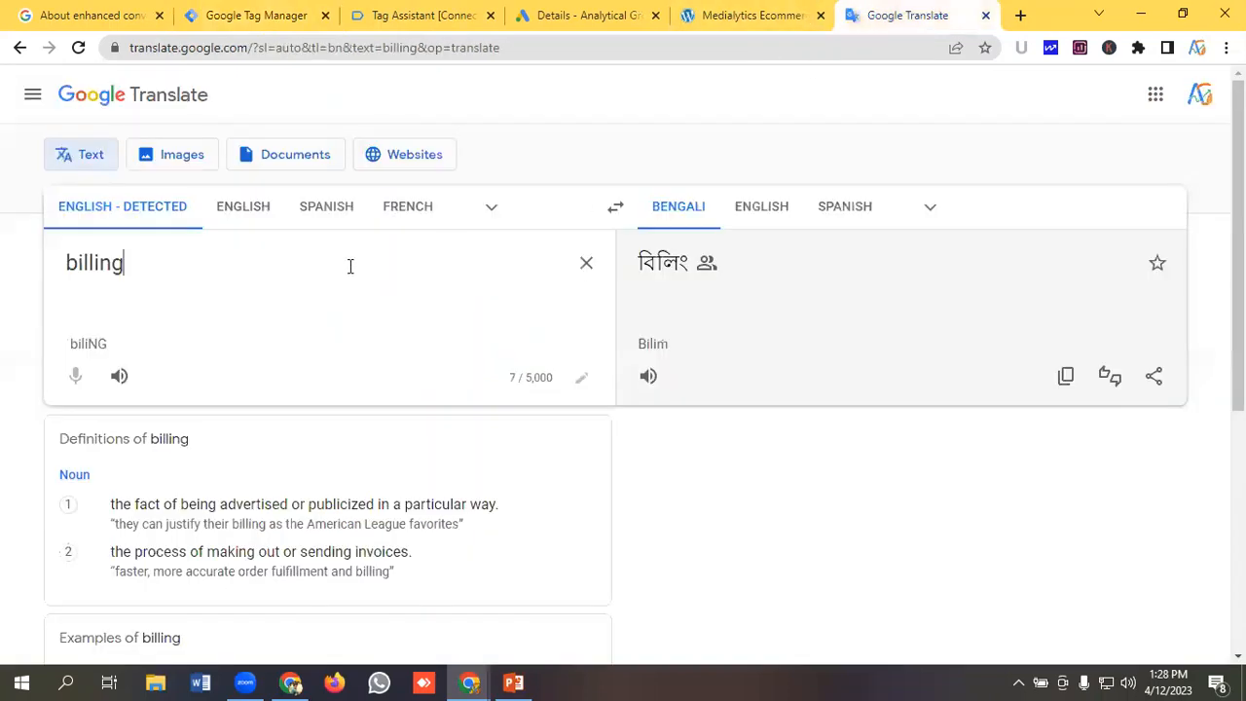
key(ctrl+a)
key(ctrl+v)
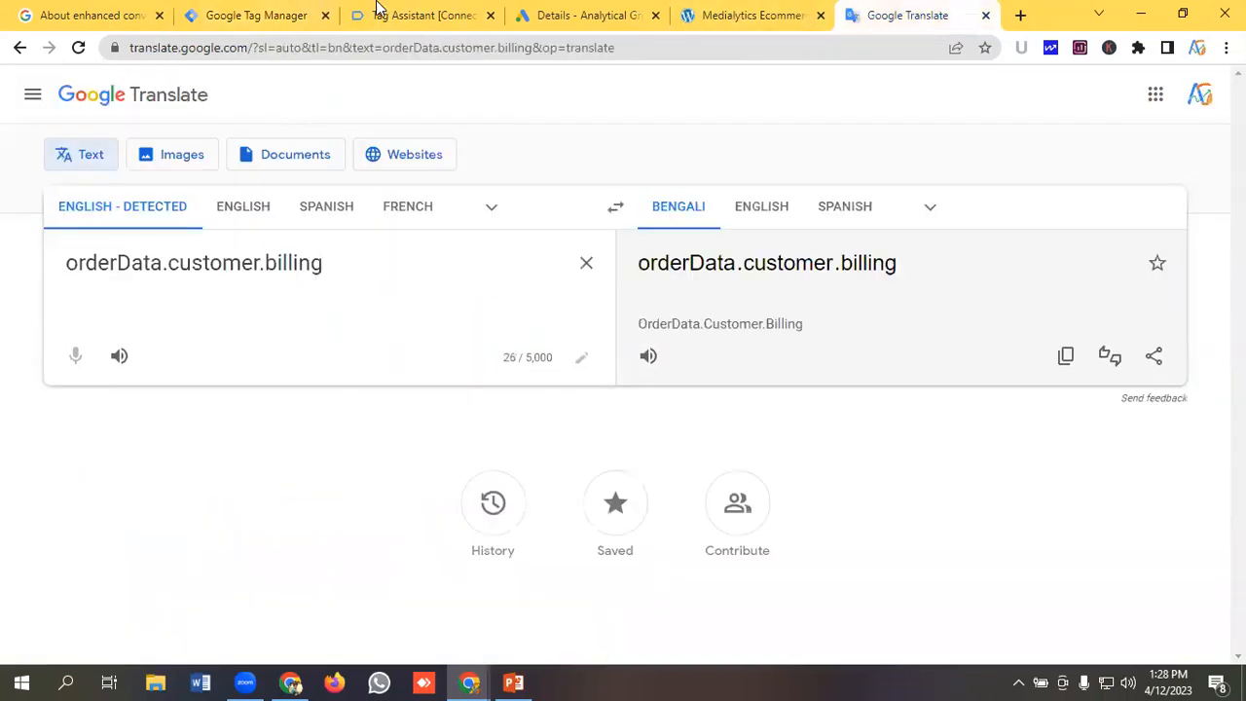
click(282, 15)
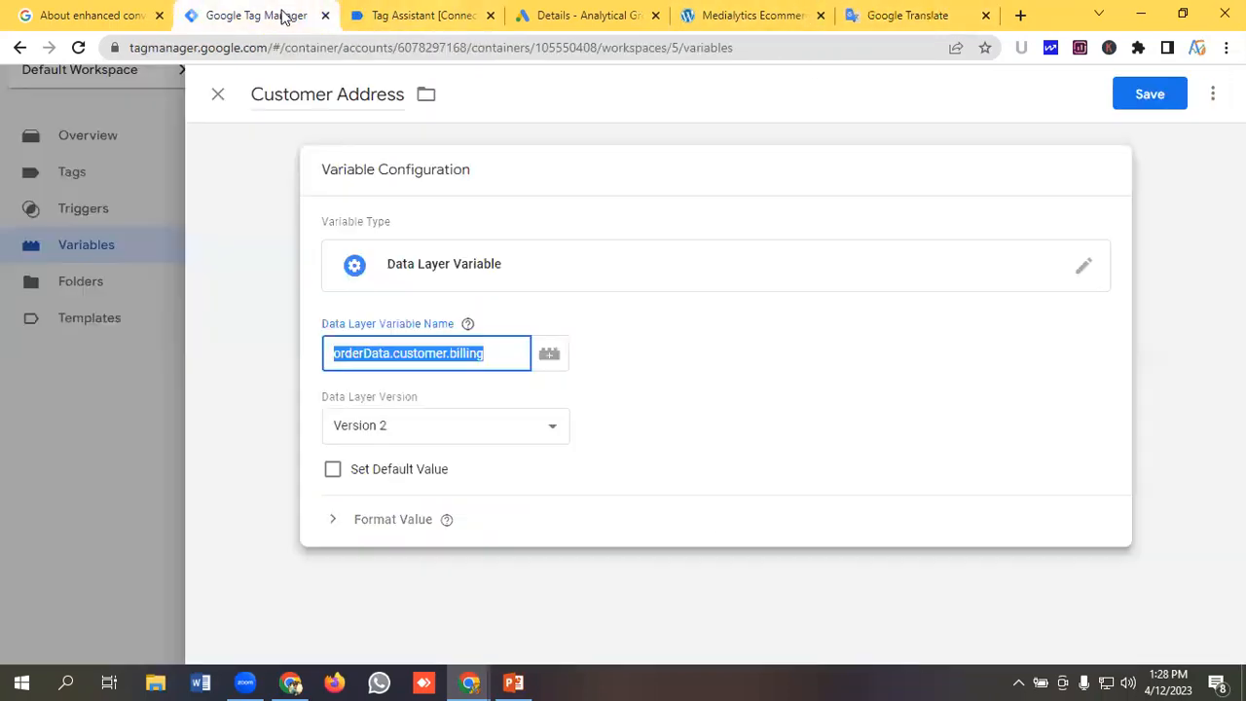
click(501, 357)
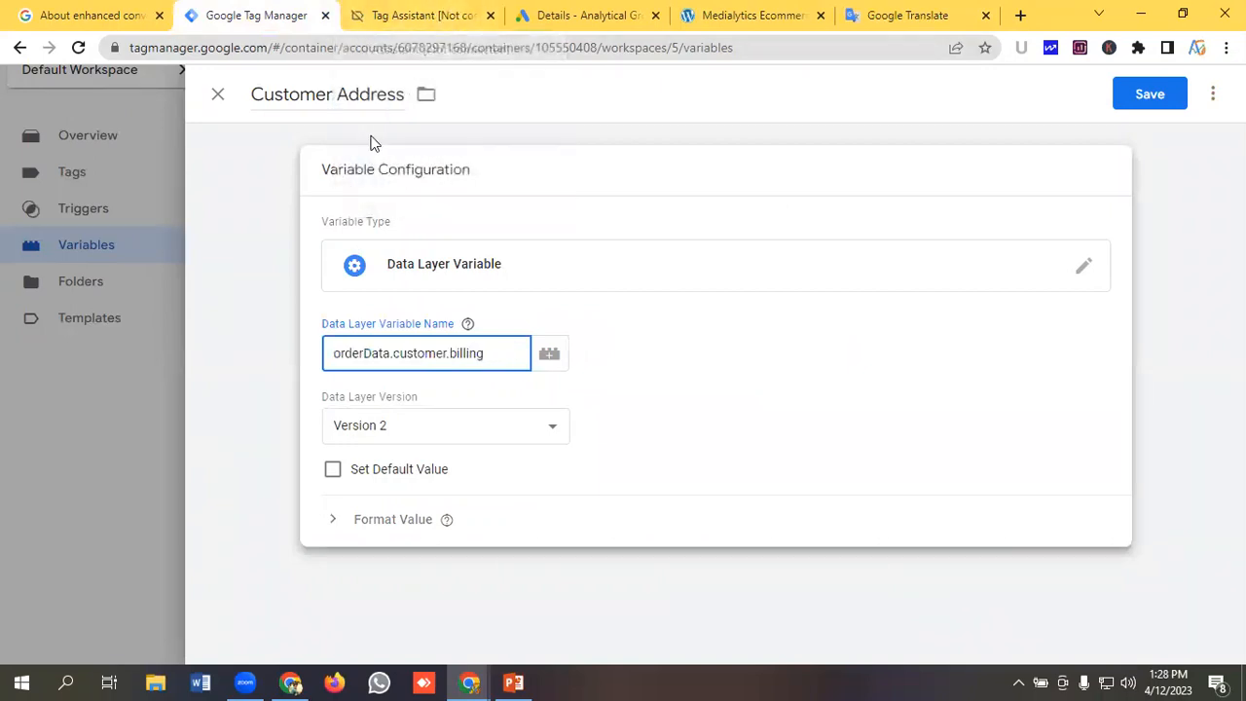
Copy address_1 from the billing data, append it to complete orderData.customer.billing.address_1, and save the Customer Address variable.
click(423, 12)
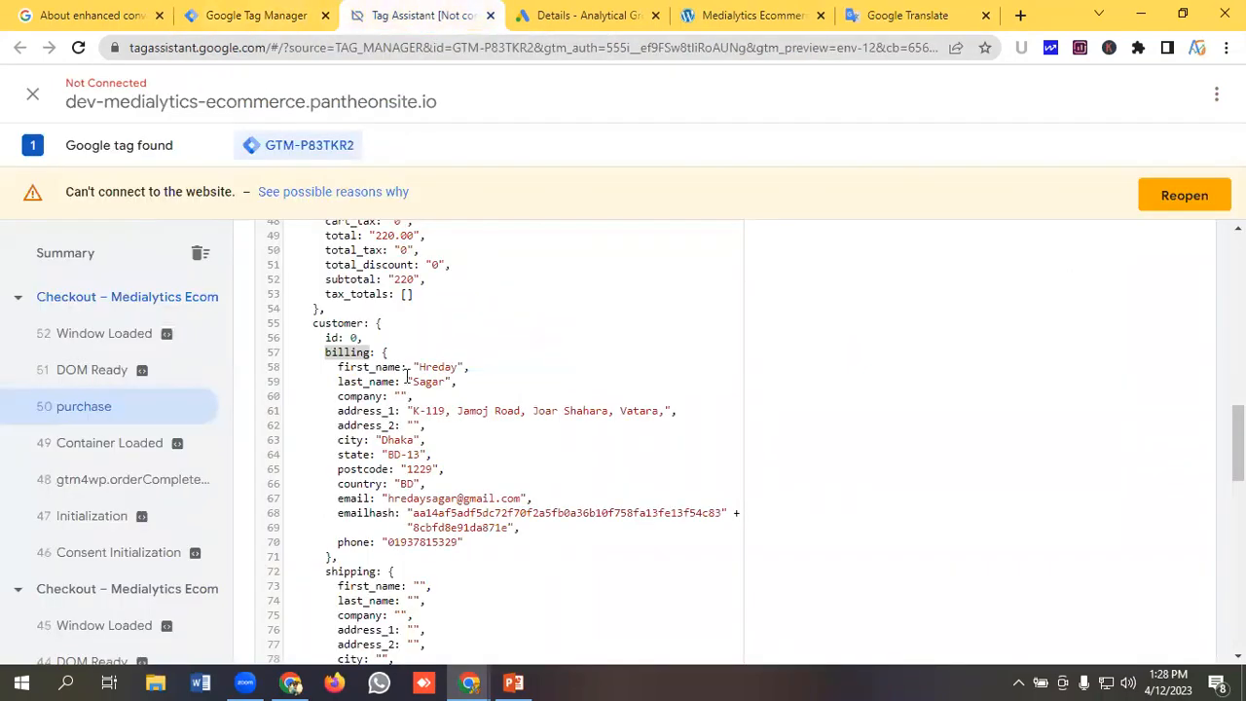
double_click(366, 411)
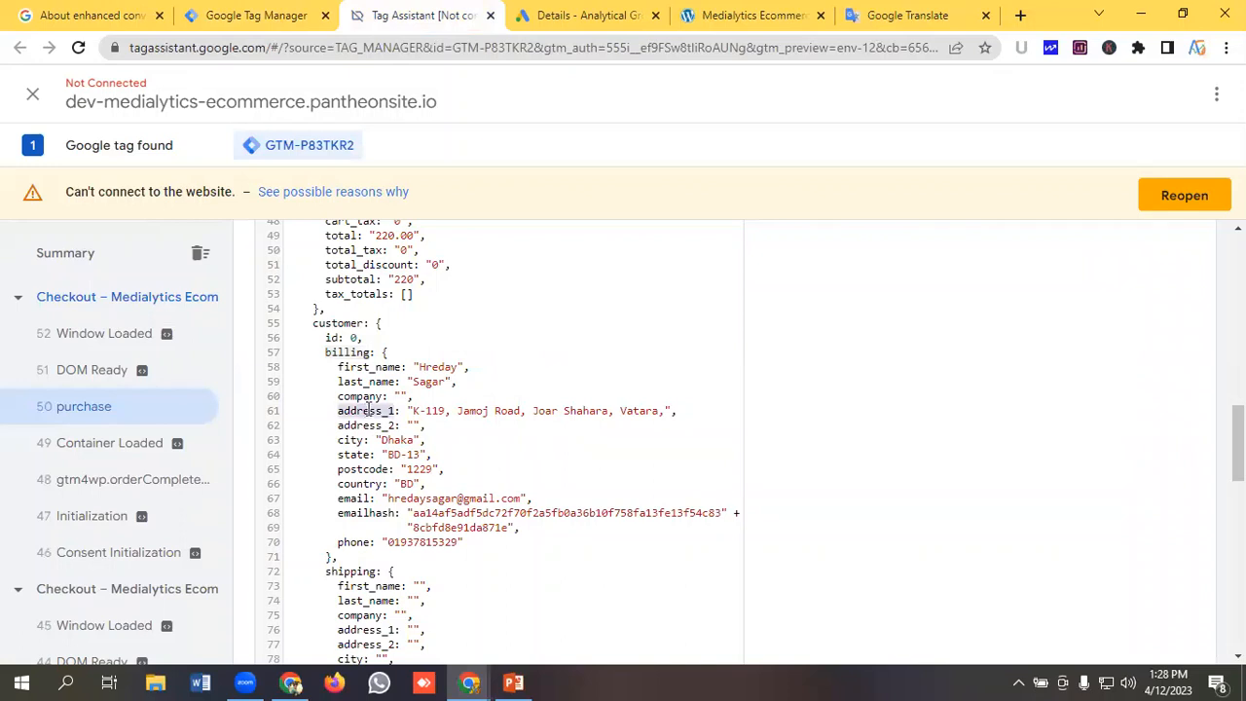
right_click(366, 410)
click(427, 425)
click(279, 13)
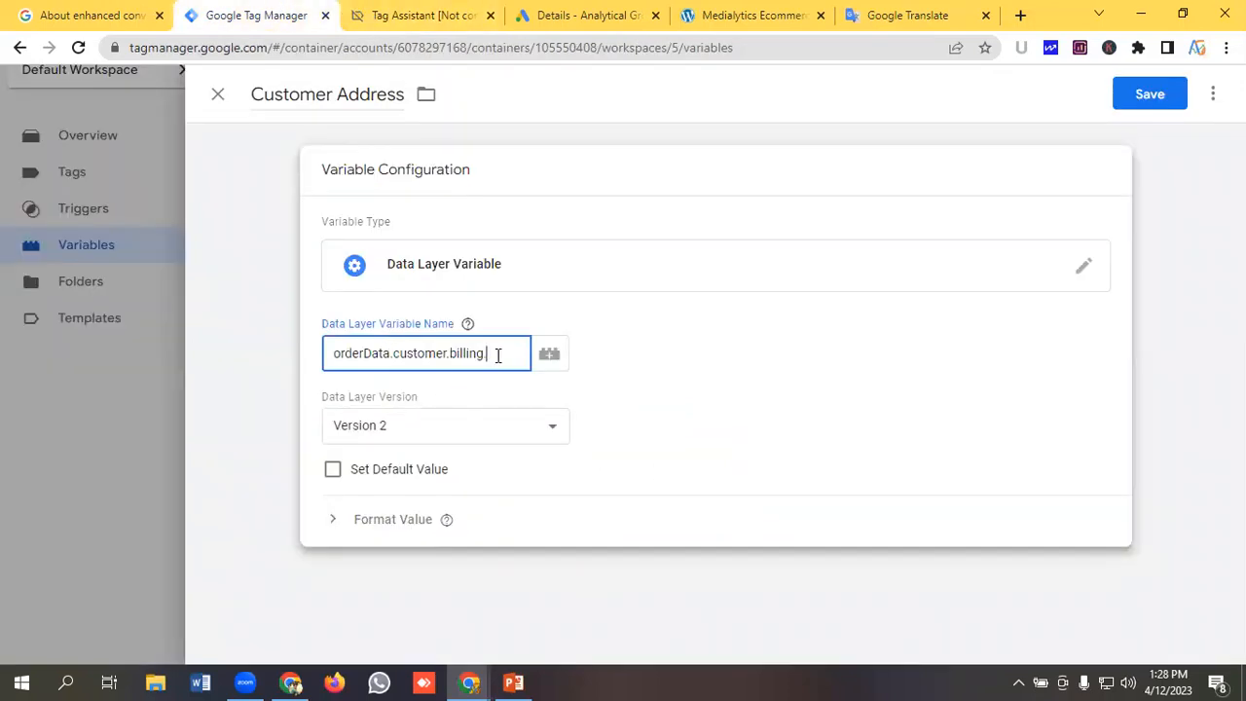
key(ctrl+v)
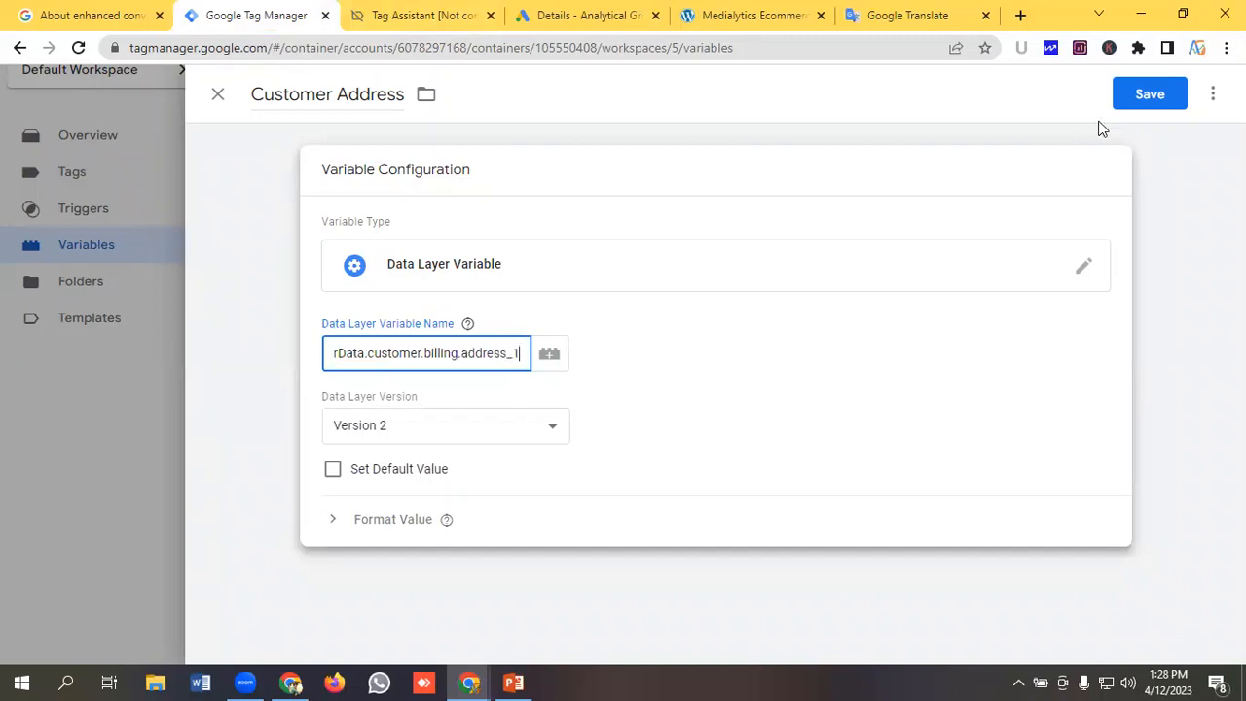
click(1135, 95)
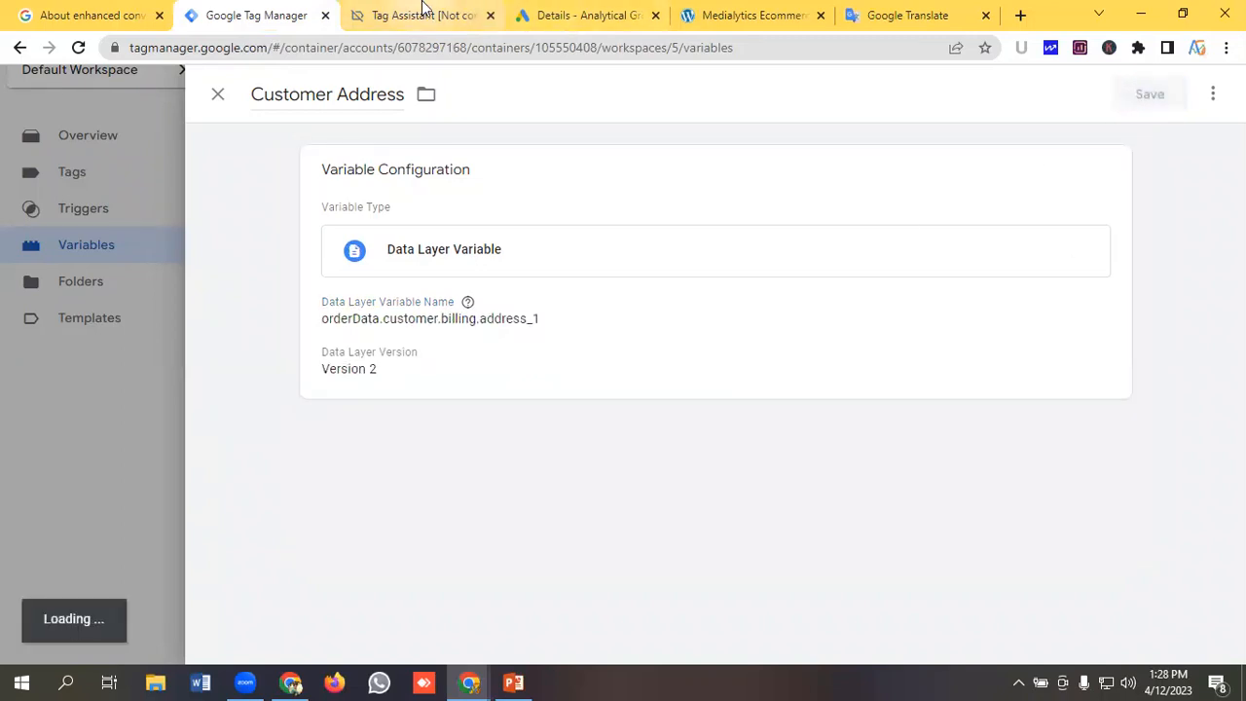
Create another new variable and name it Customer City.
click(423, 12)
scroll(526, 409, down, 1)
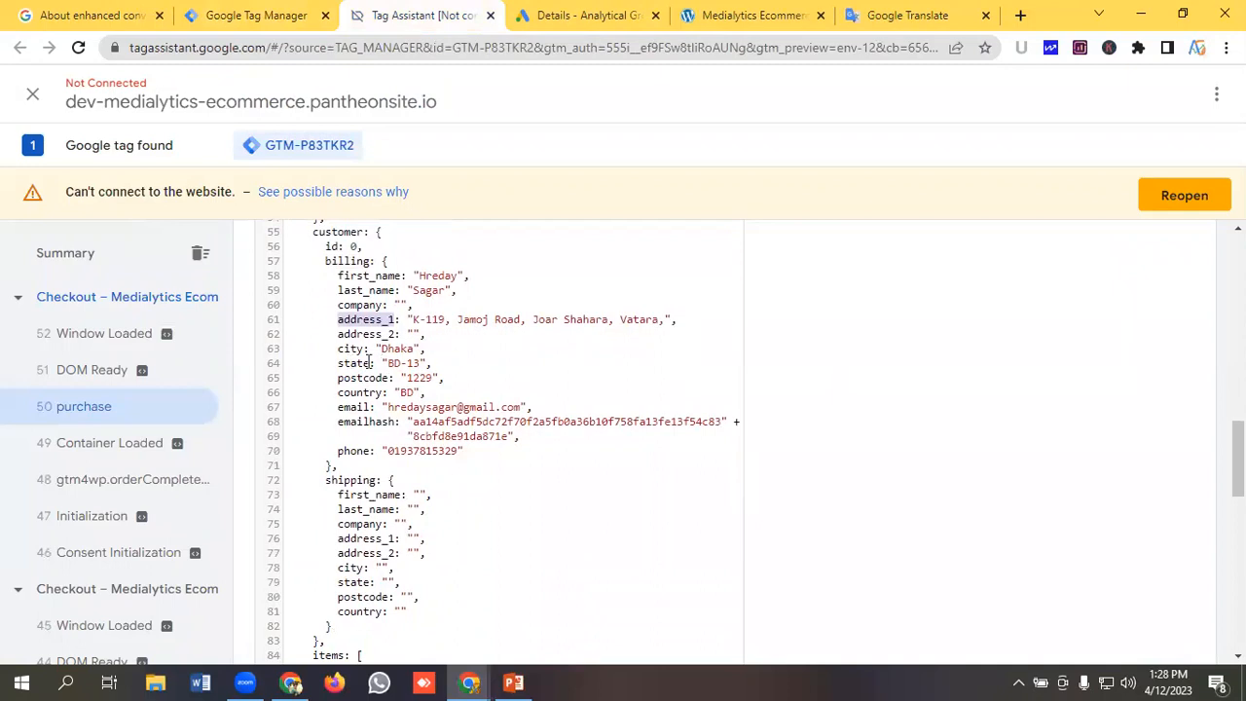
click(250, 12)
scroll(628, 440, down, 1)
click(1154, 315)
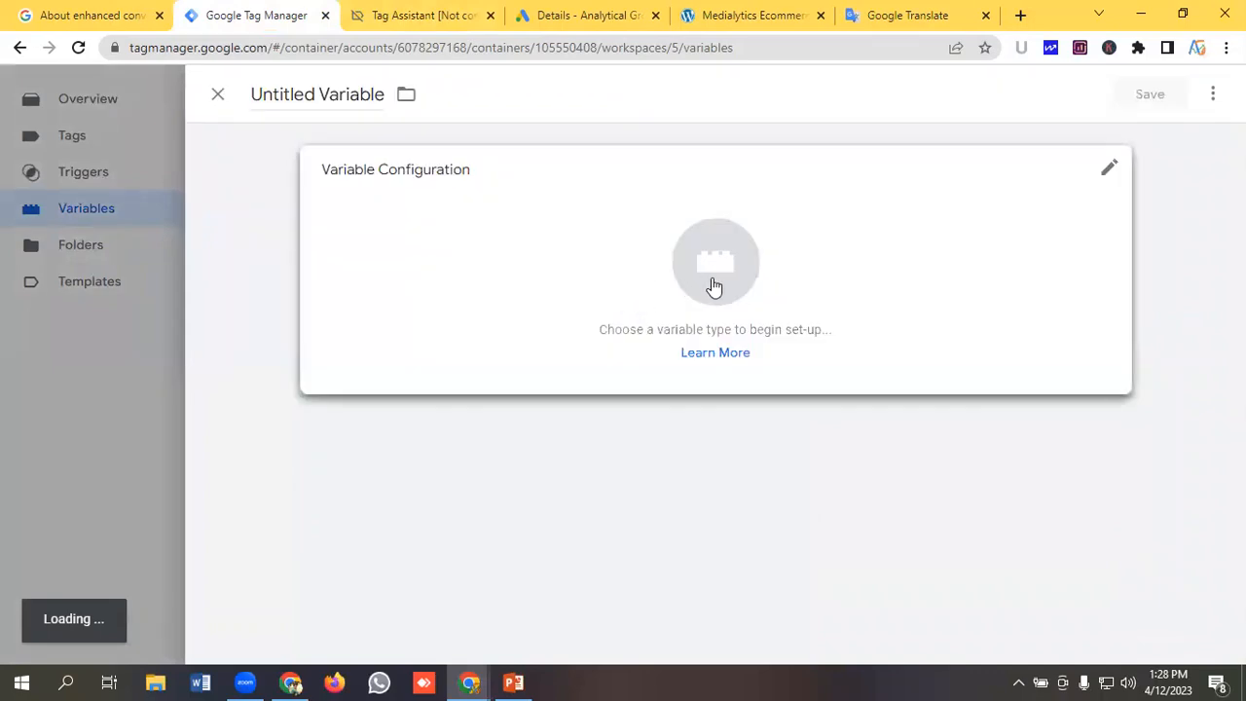
click(327, 86)
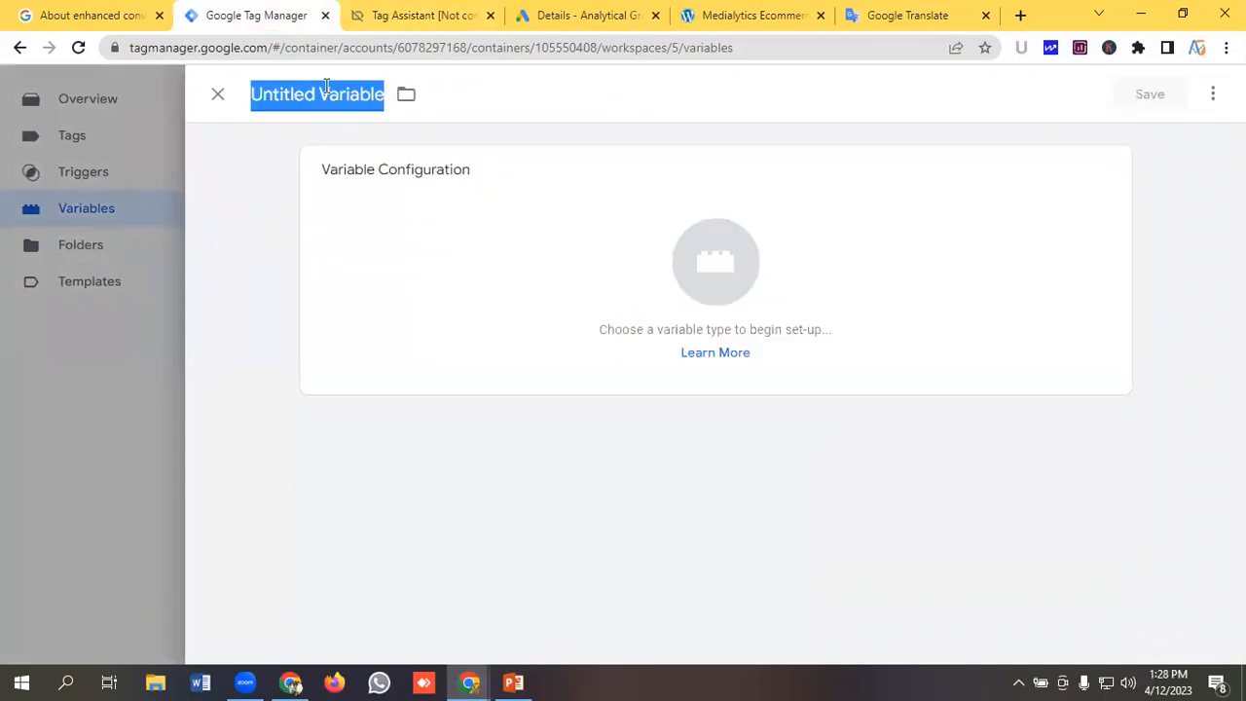
key(BackSpace)
text(Custom)
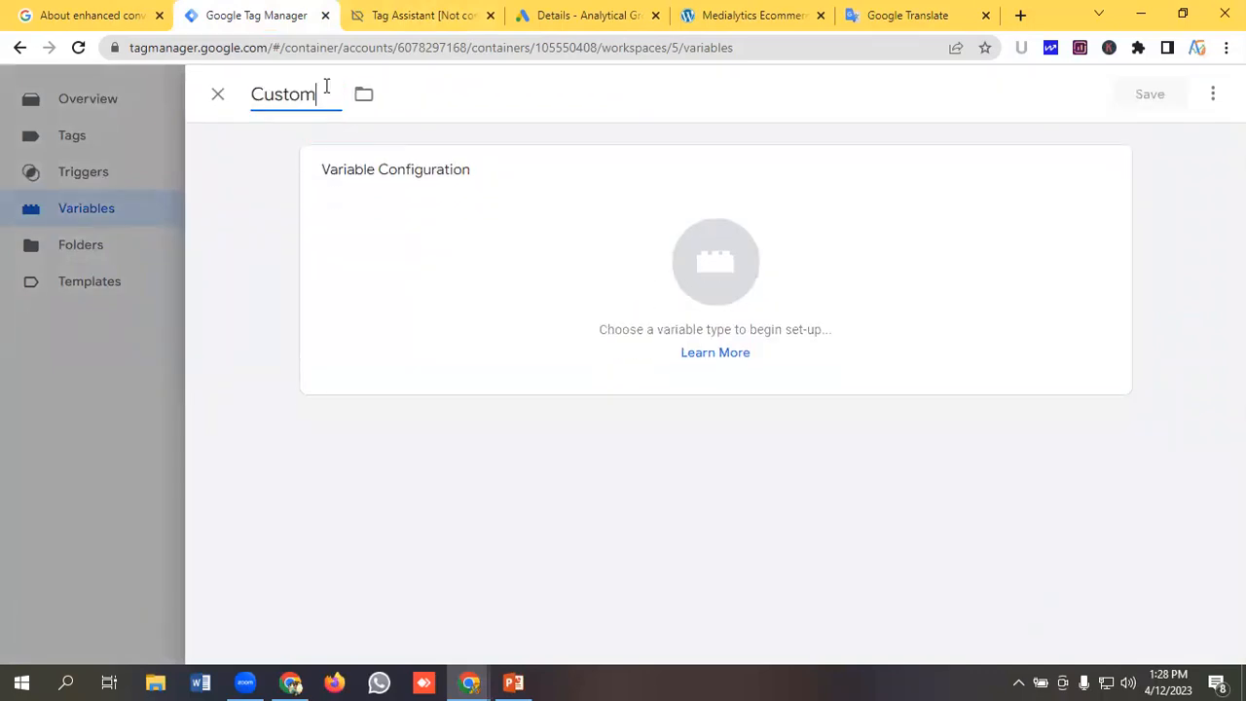
text(er City)
Set the Customer City variable type to Data Layer Variable.
click(735, 293)
scroll(818, 331, down, 2)
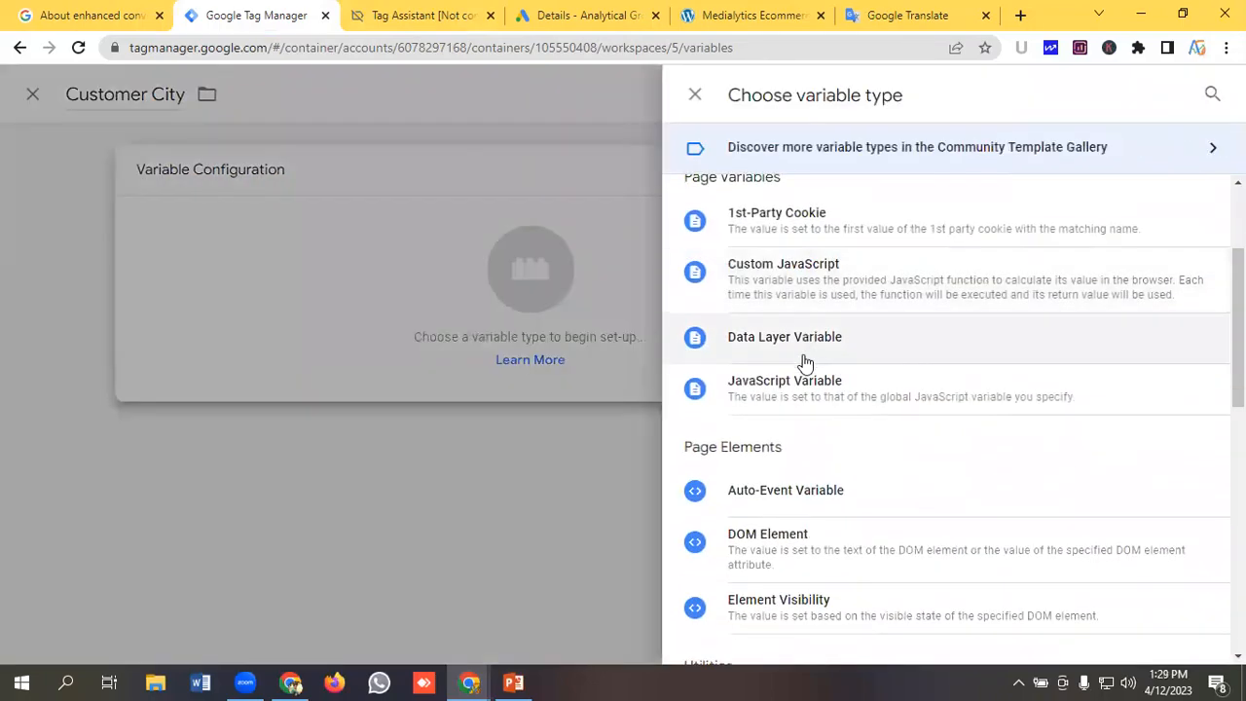
click(799, 341)
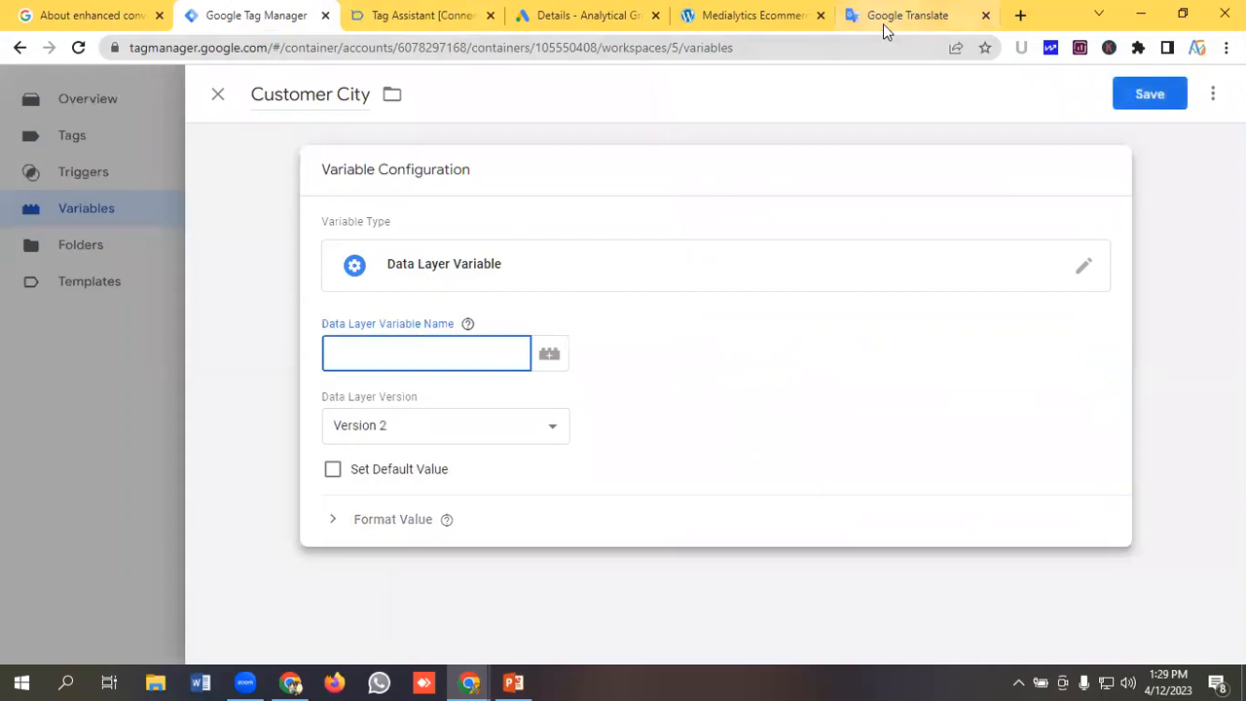
Copy orderData.customer.billing from Google Translate and paste it into the Customer City variable name.
click(883, 24)
drag(357, 269, 5, 259)
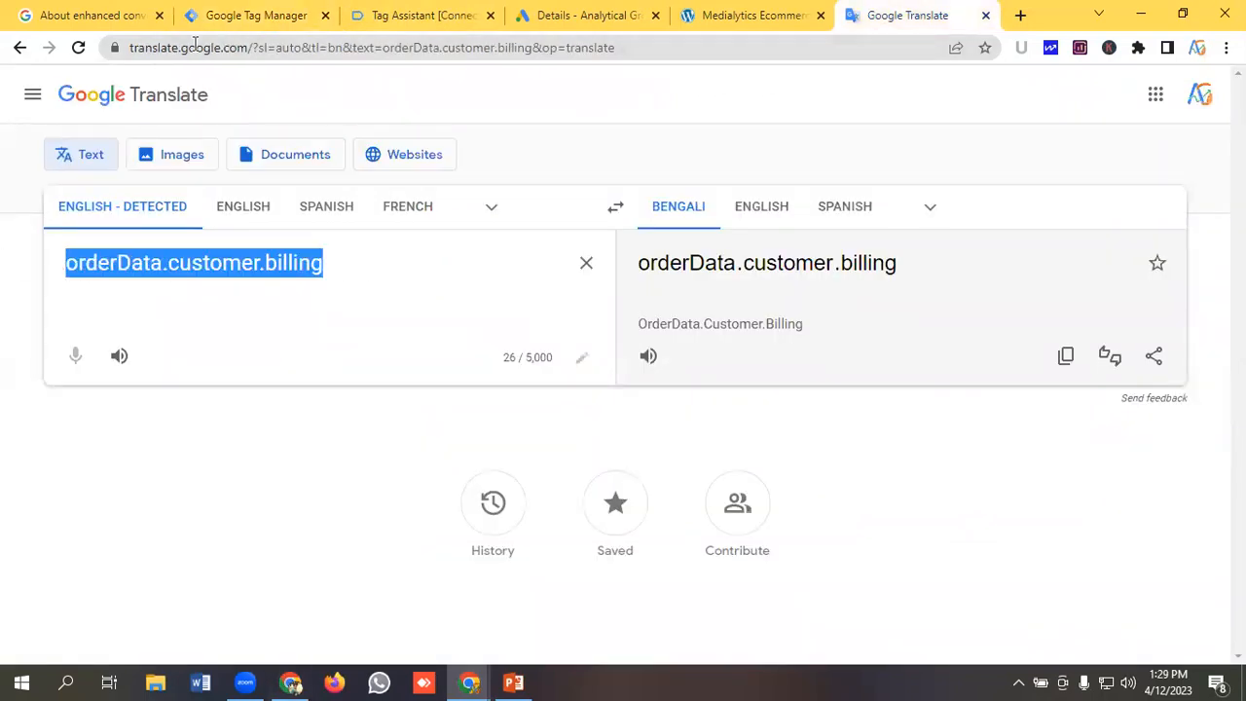
click(245, 16)
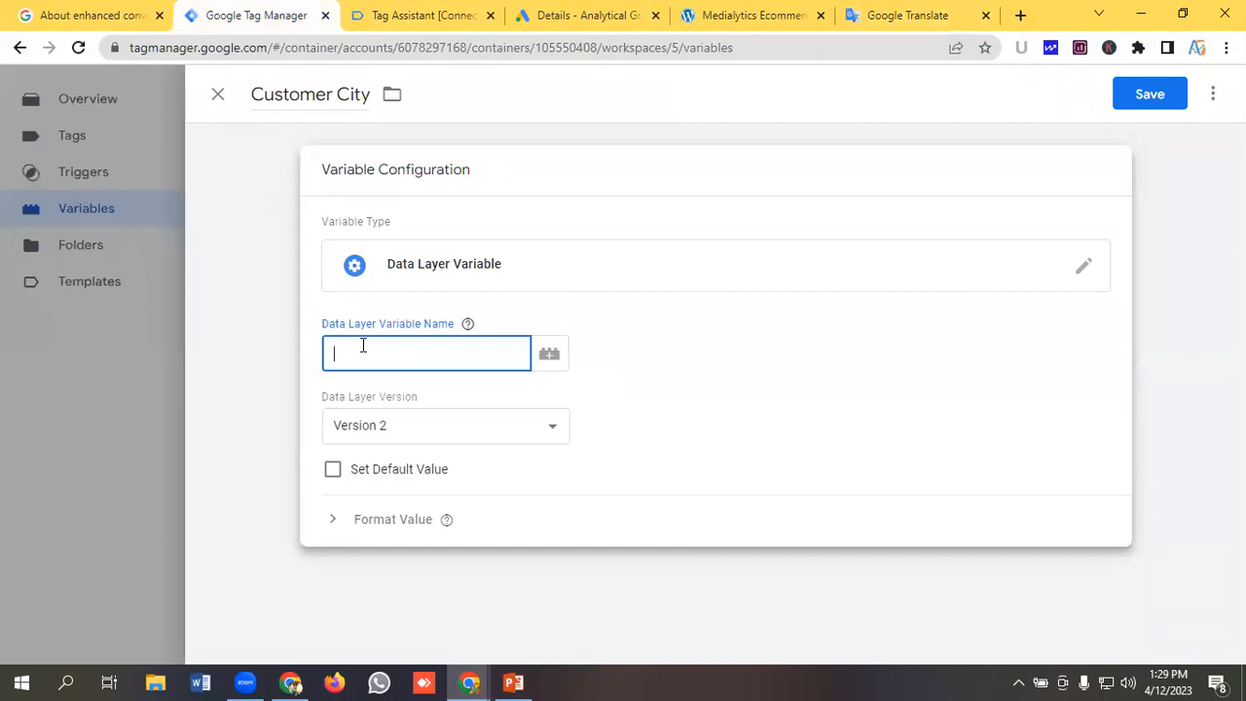
key(ctrl+v)
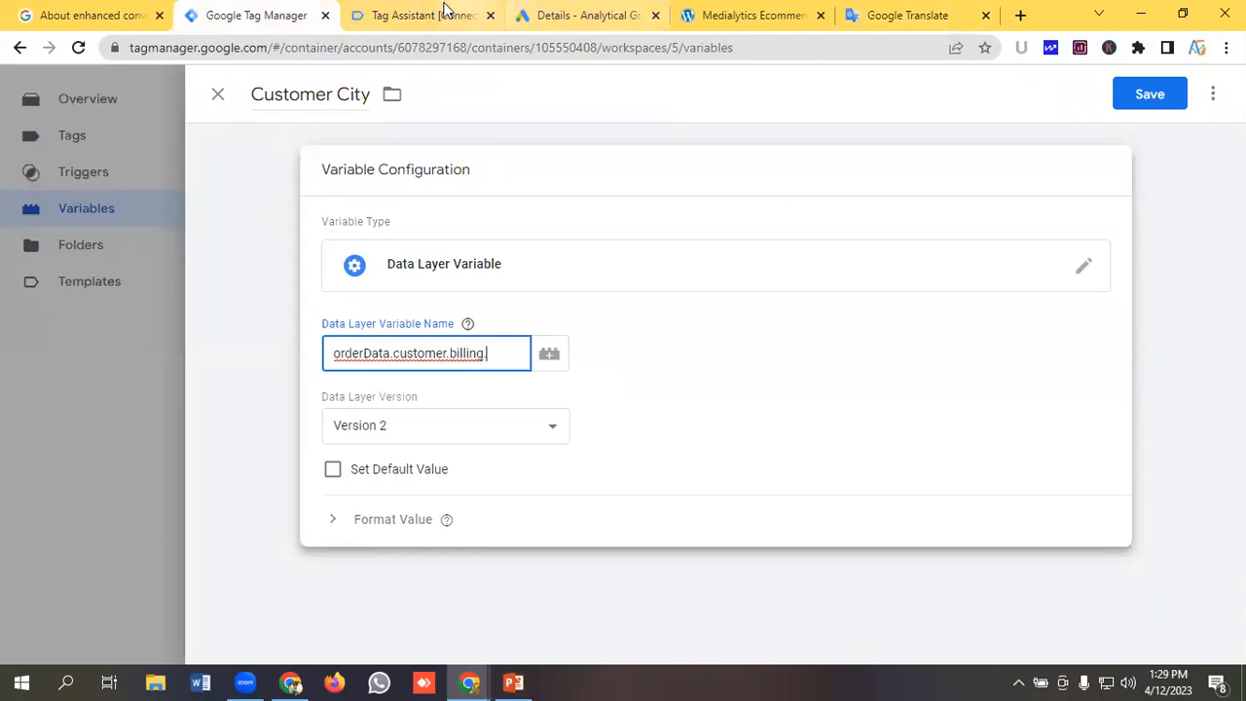
click(434, 14)
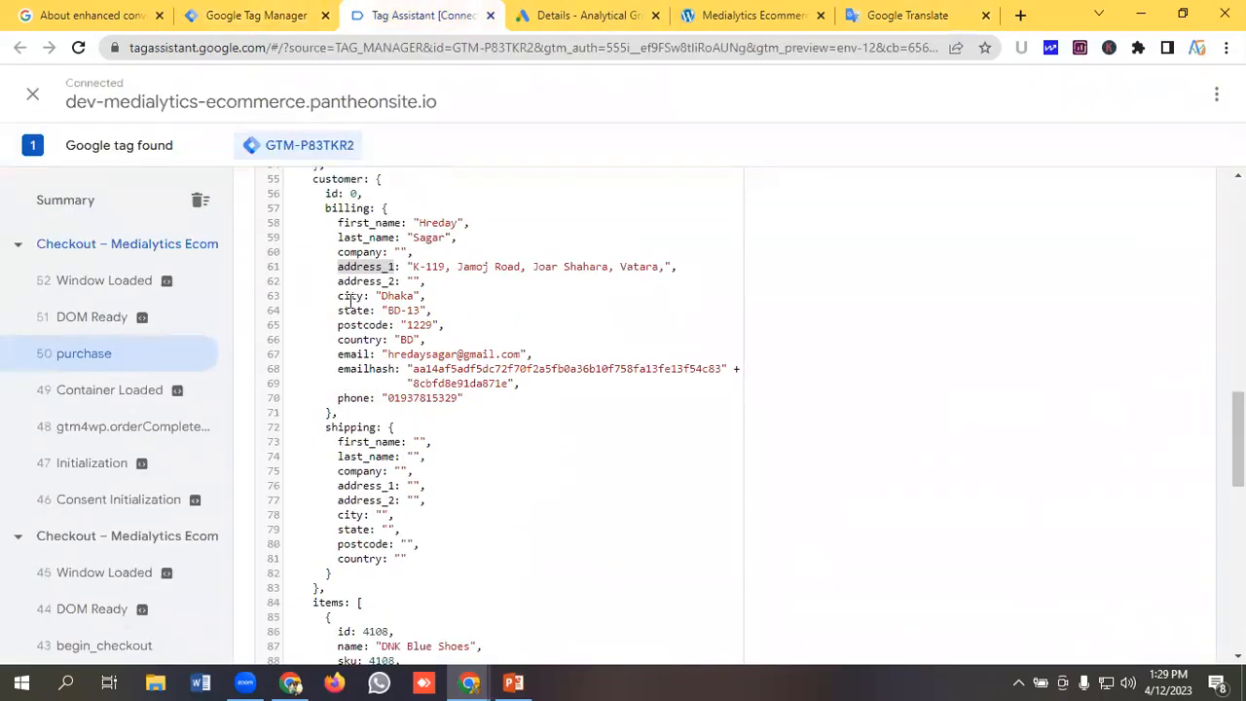
Copy city from the billing data, append it to complete orderData.customer.billing.city, and save the Customer City variable.
drag(338, 296, 351, 297)
right_click(353, 299)
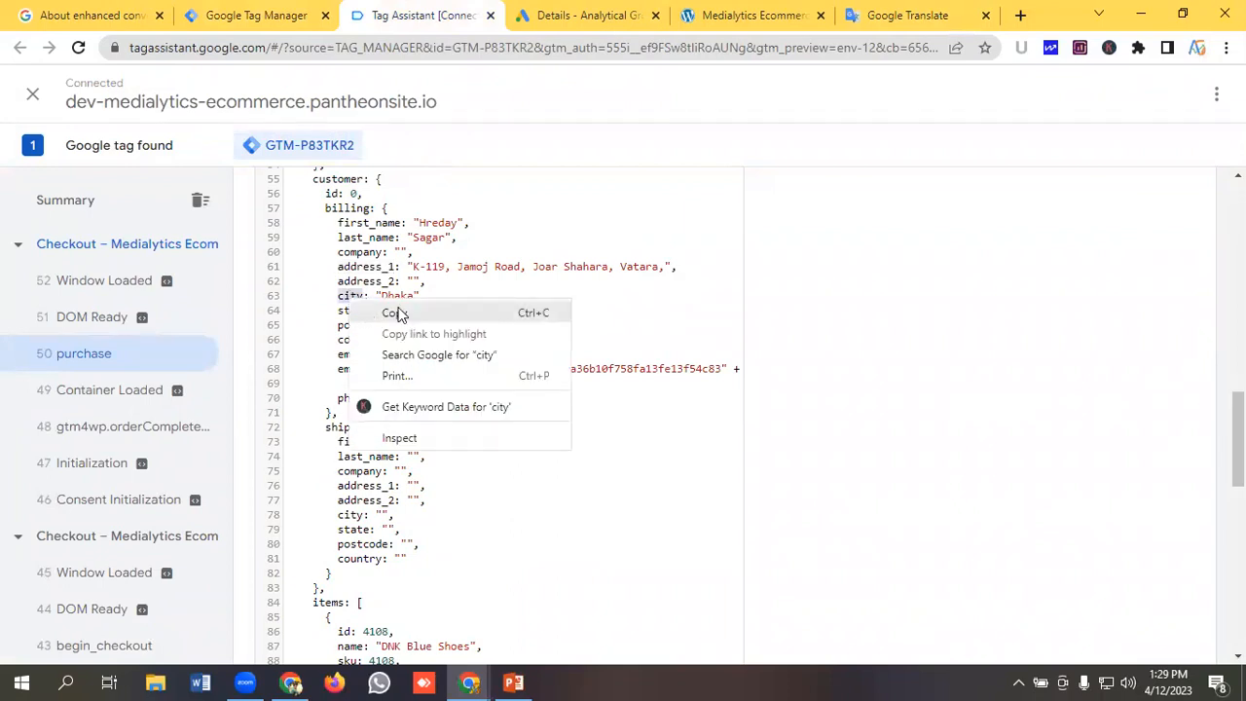
click(395, 313)
click(282, 14)
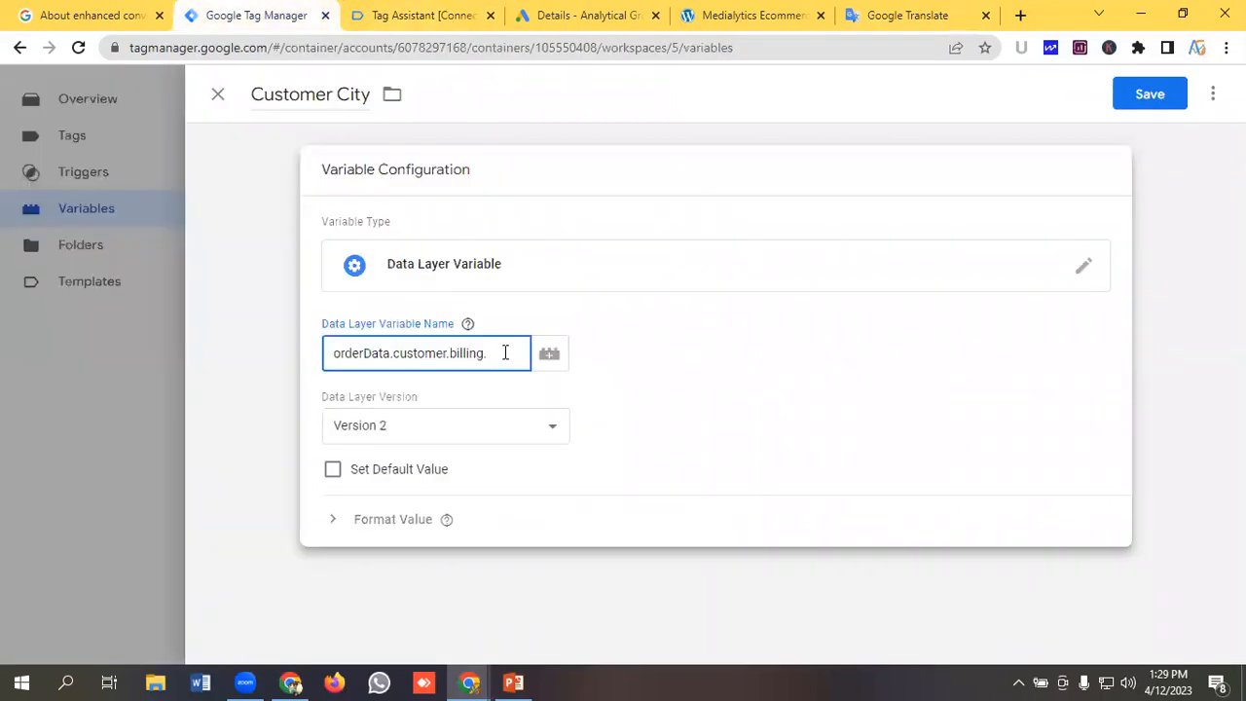
key(ctrl+v)
click(1146, 98)
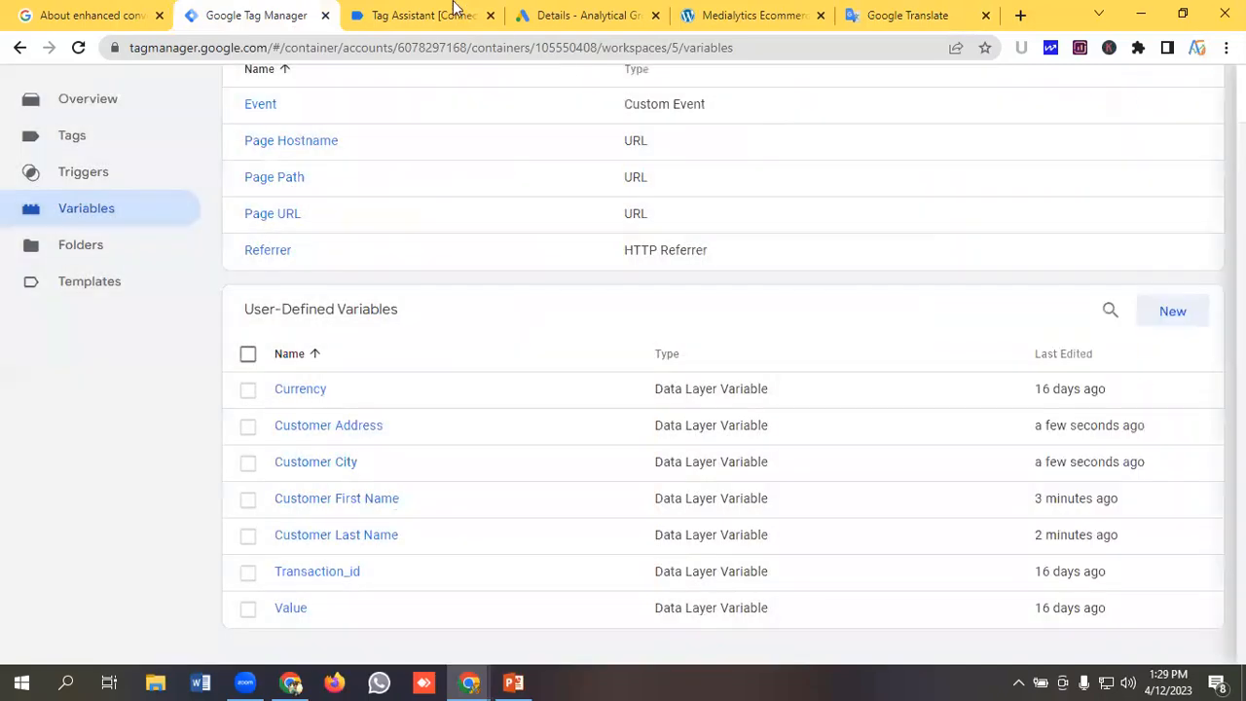
Create another new user-defined variable and name it Customer State.
click(423, 11)
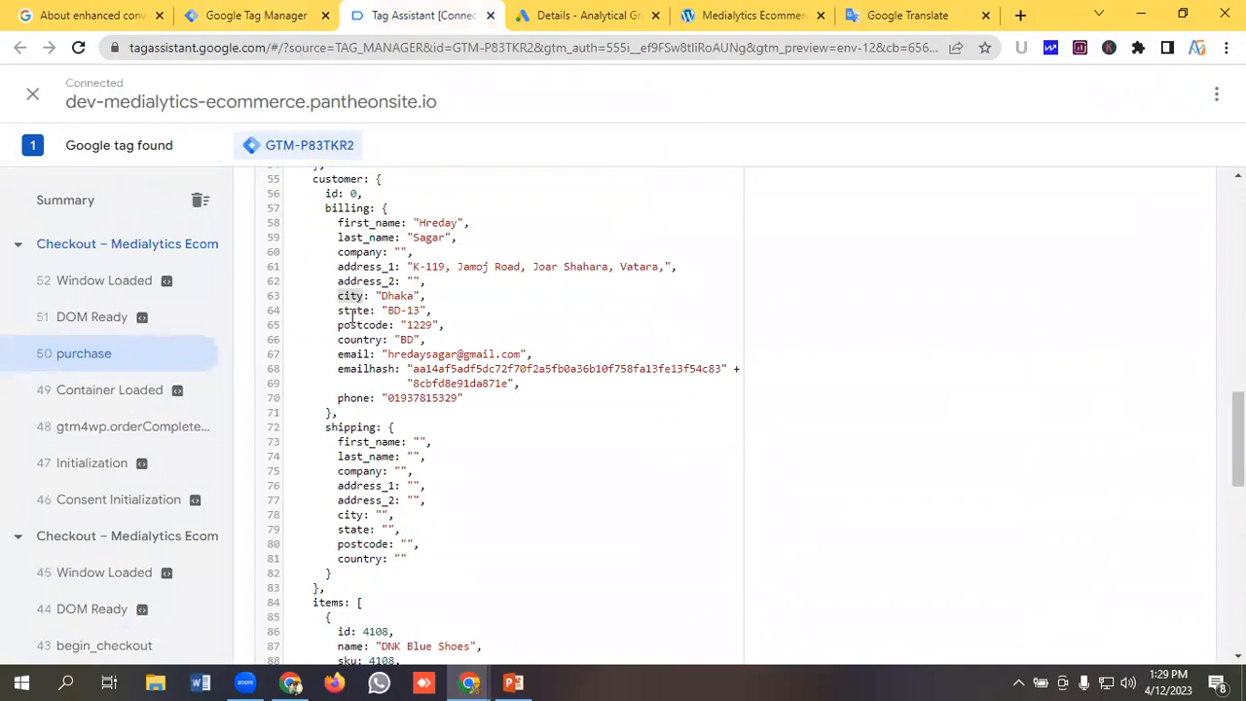
click(251, 12)
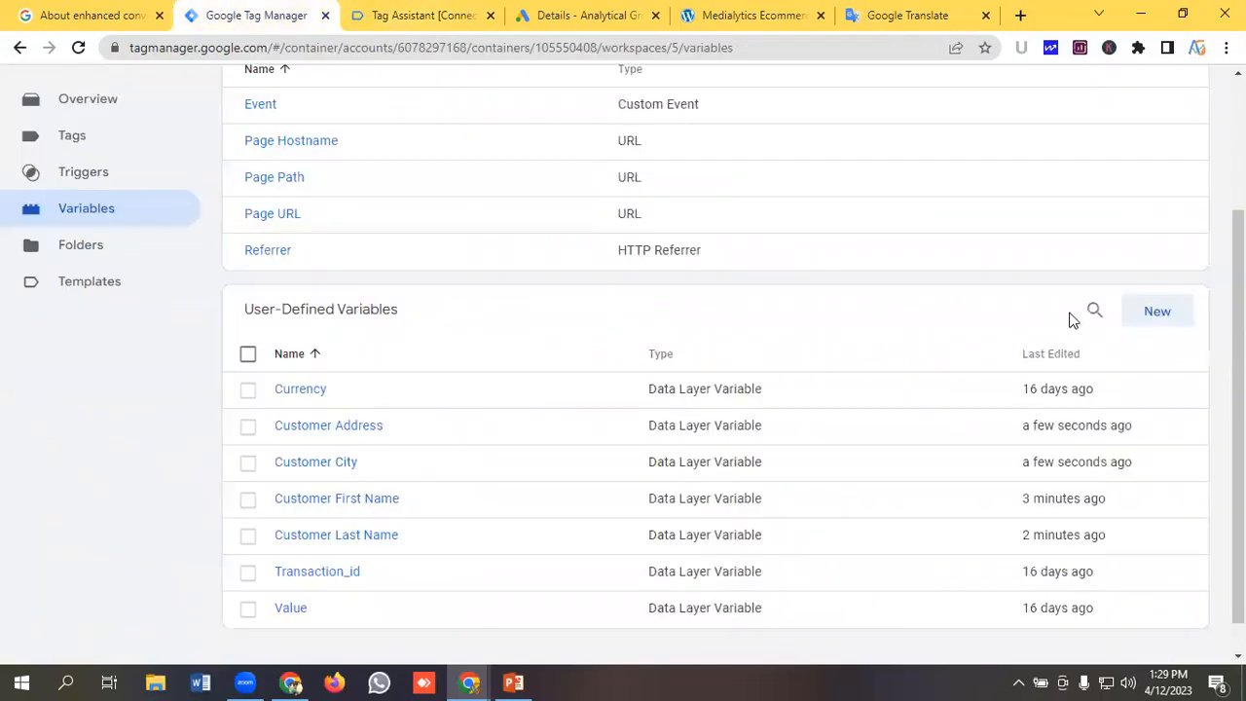
click(1155, 317)
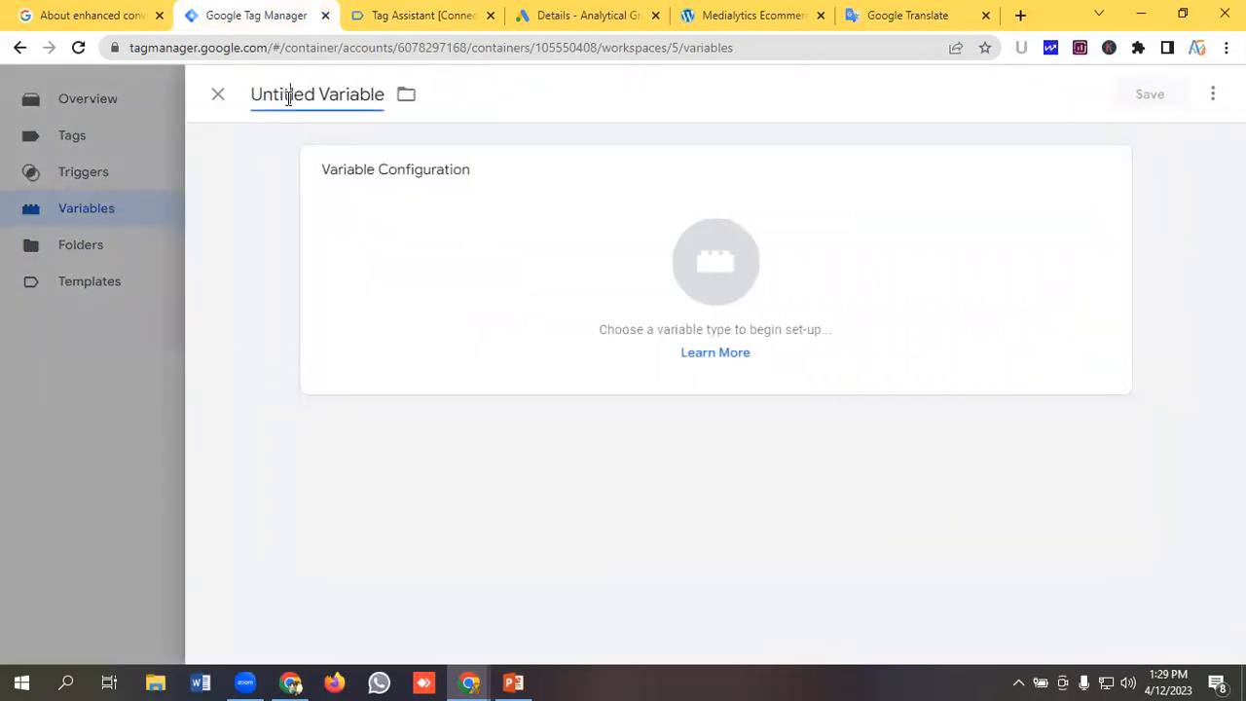
click(289, 93)
key(BackSpace)
text(Cust)
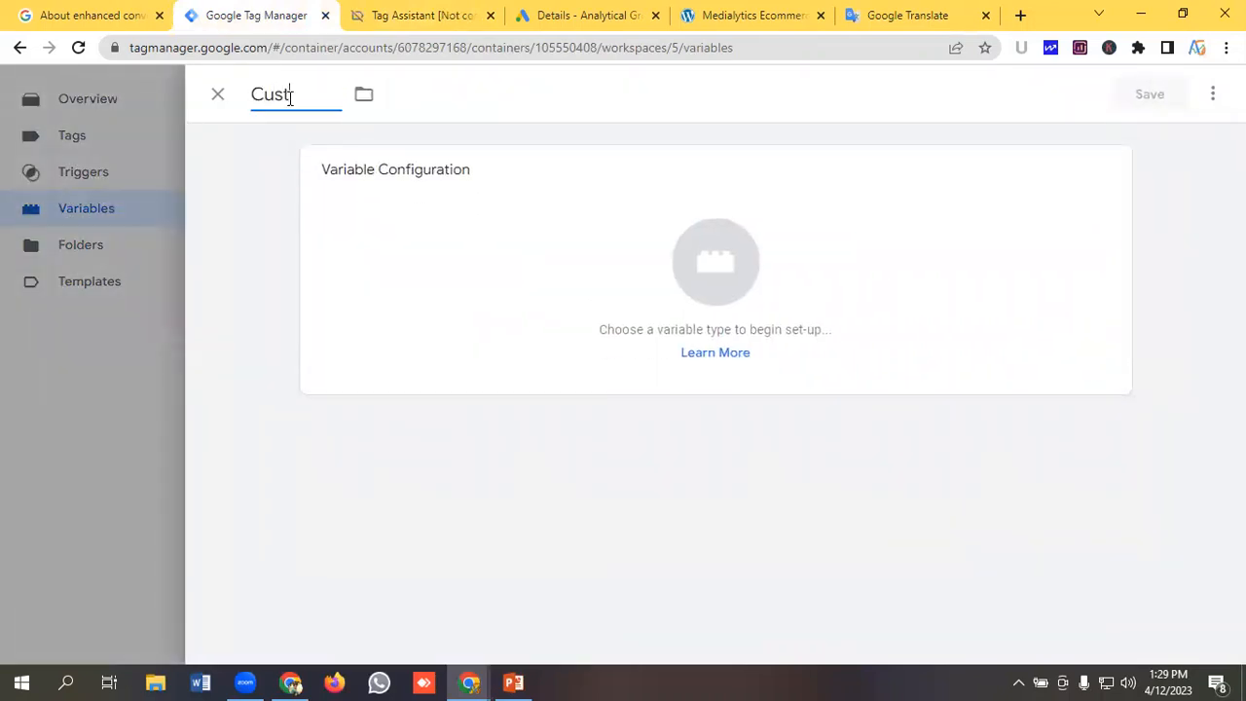
text(pmer State)
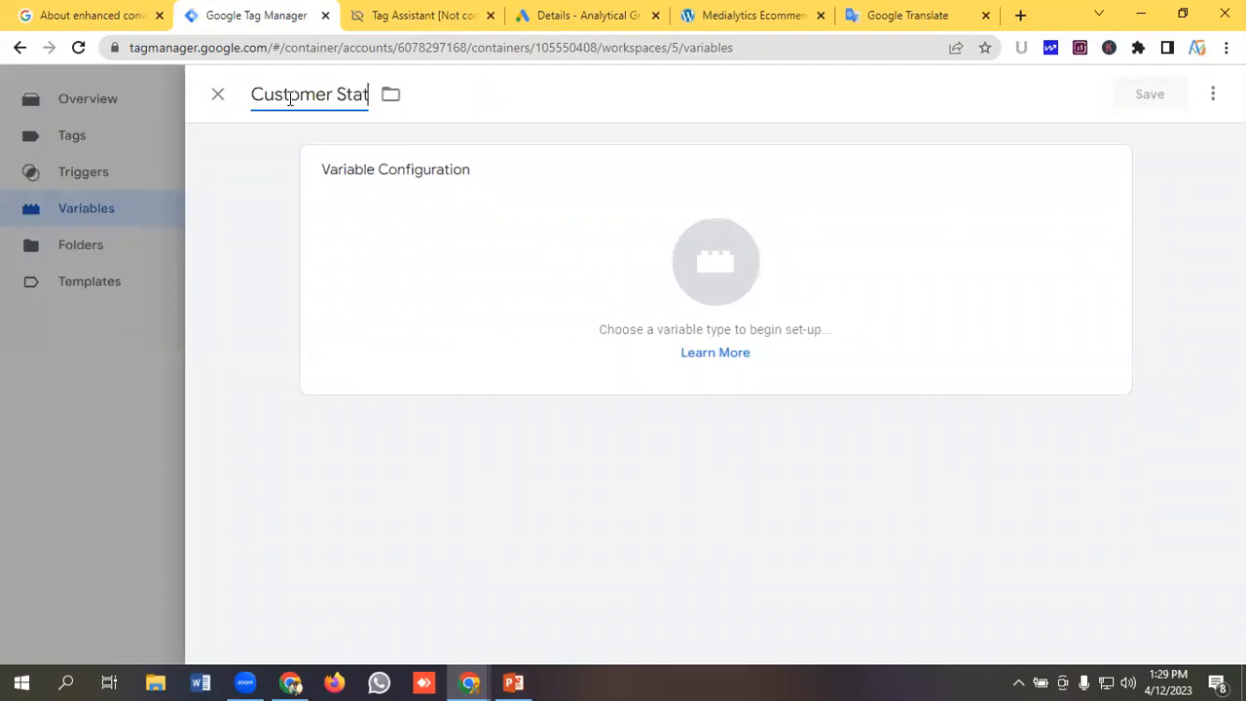
Set the Customer State variable type to Data Layer Variable.
click(705, 271)
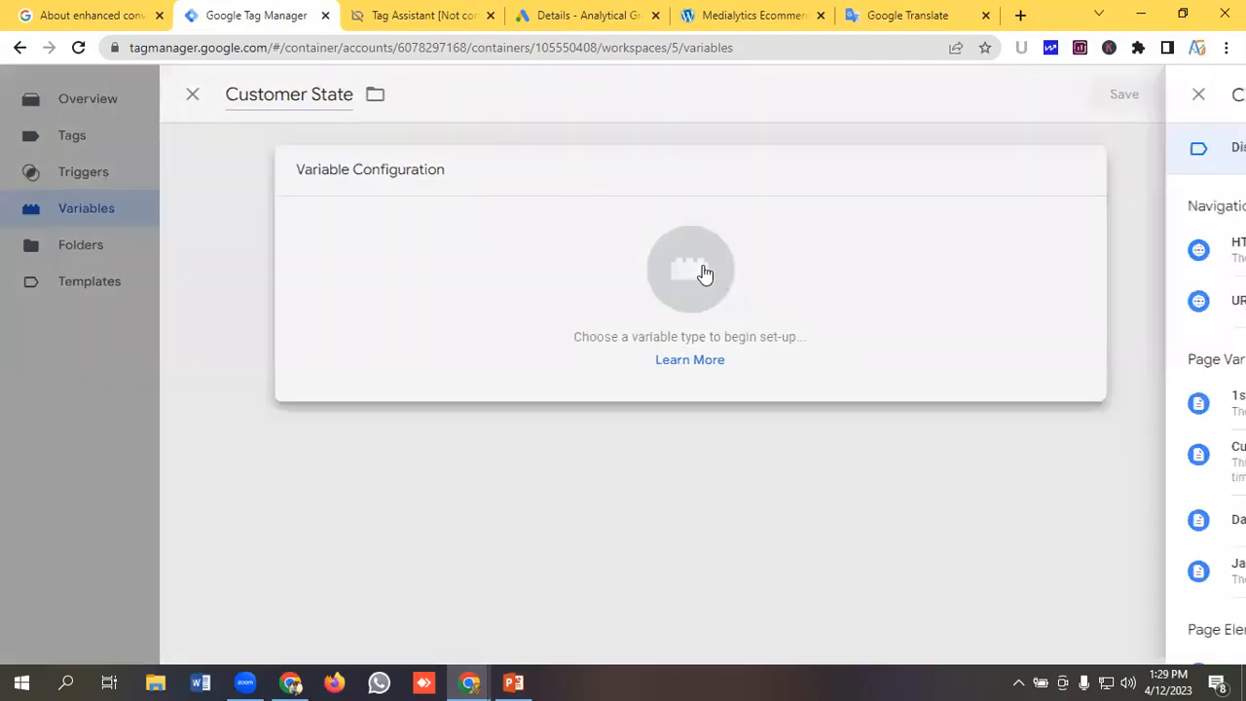
scroll(791, 429, down, 1)
click(791, 436)
click(412, 345)
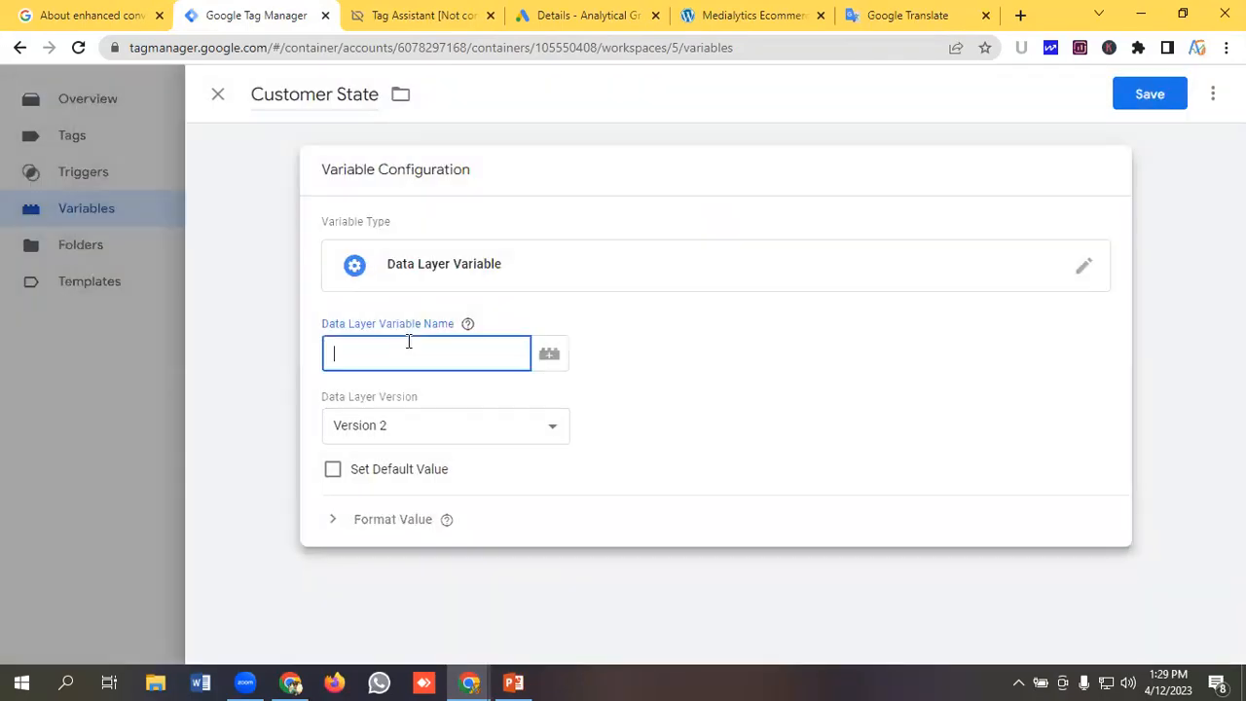
Copy orderData.customer.billing from Google Translate and paste it into the Customer State variable name.
click(907, 15)
drag(323, 263, 66, 263)
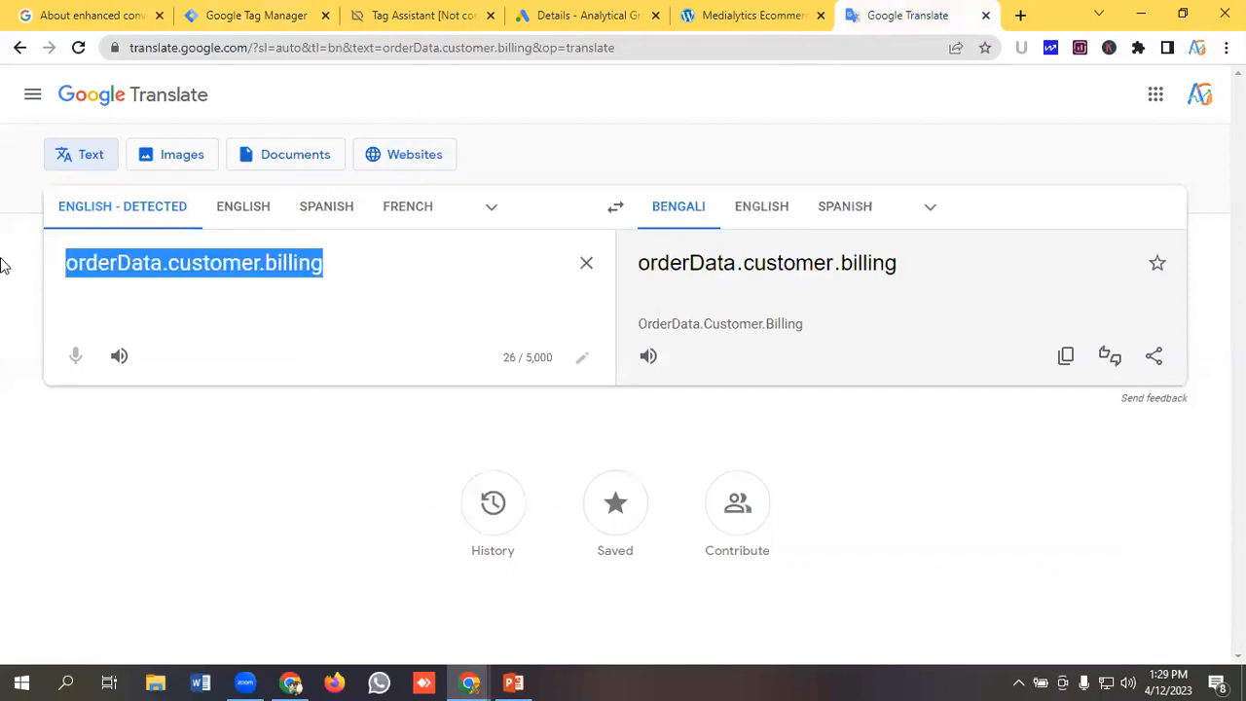
click(249, 17)
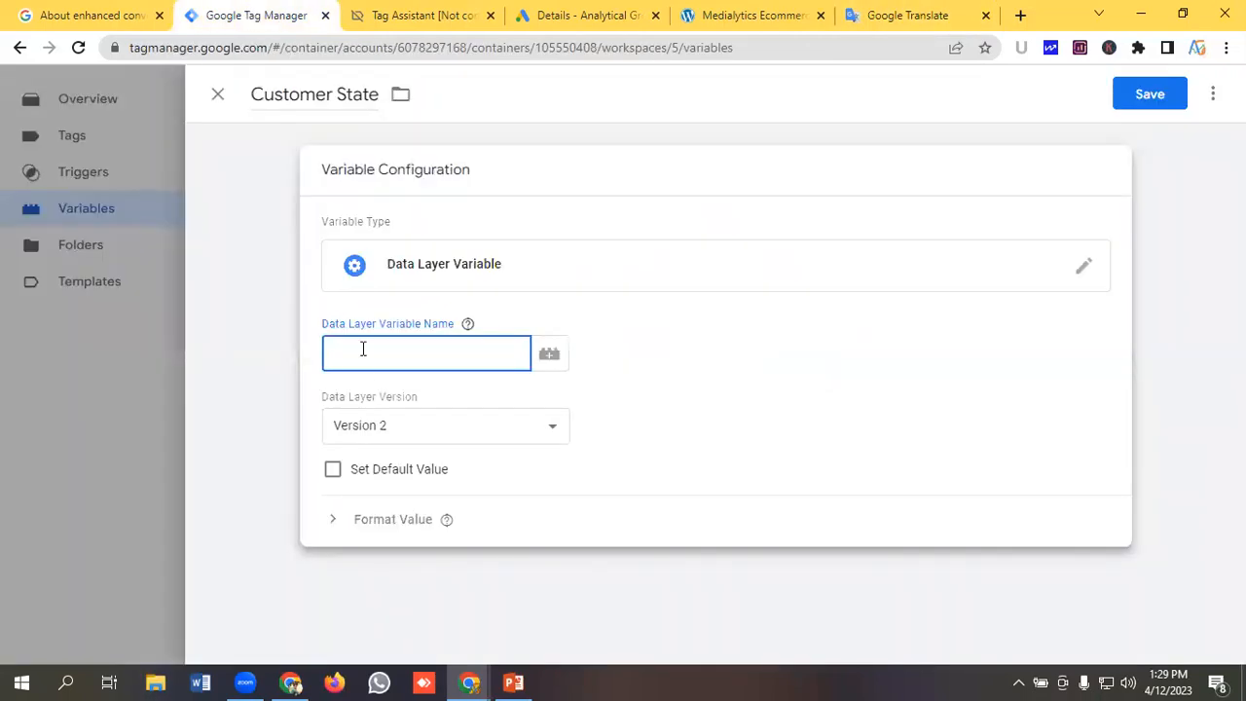
key(ctrl+v)
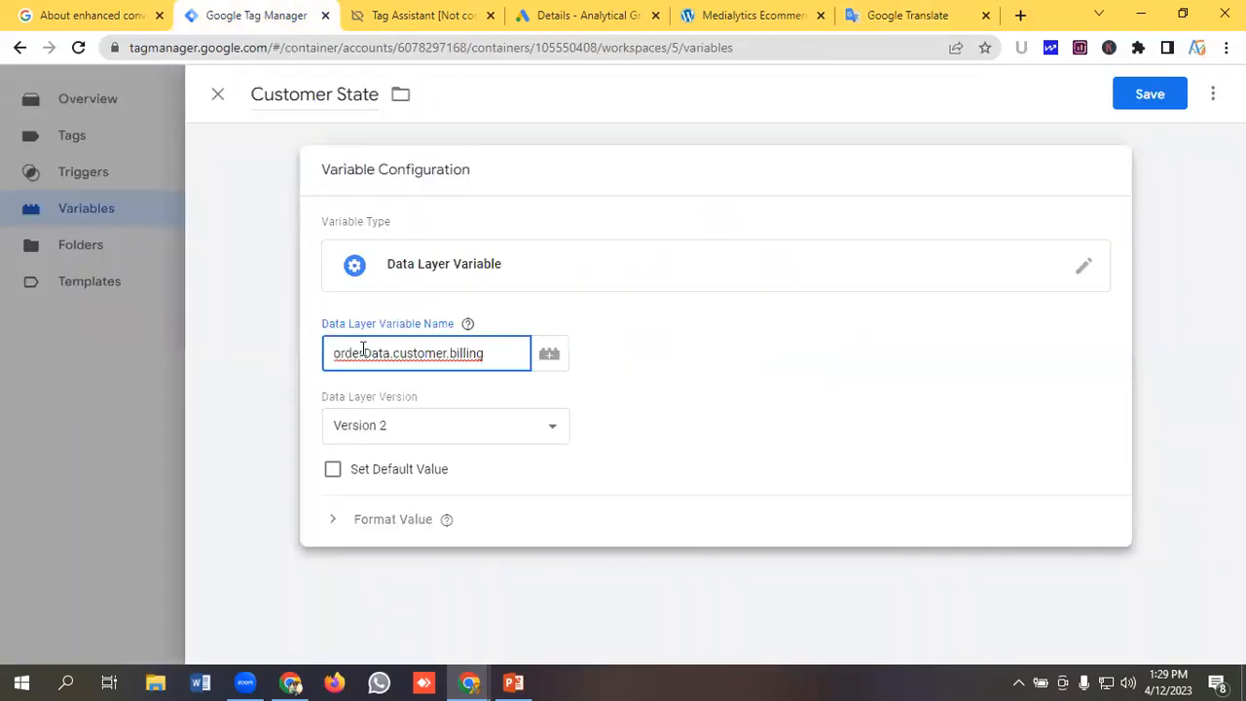
Copy state from the billing data, append it after a dot to complete orderData.customer.billing.state, and save the Customer State variable.
click(420, 10)
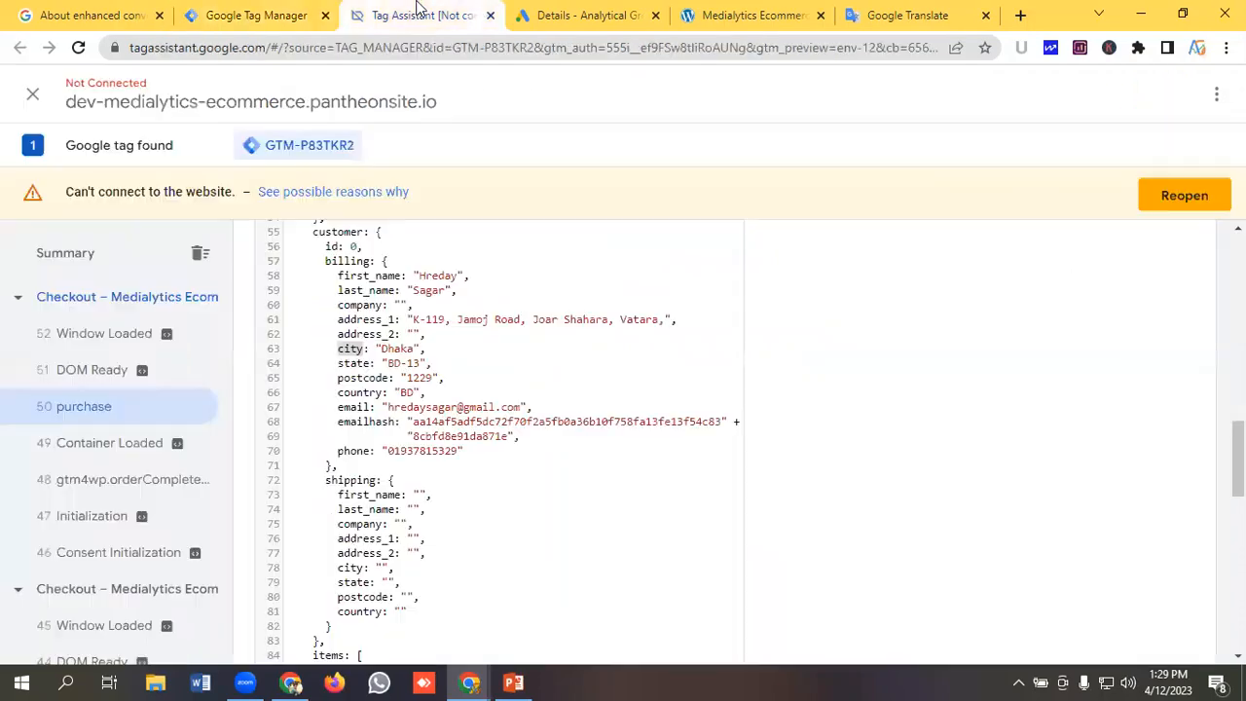
double_click(351, 364)
right_click(345, 364)
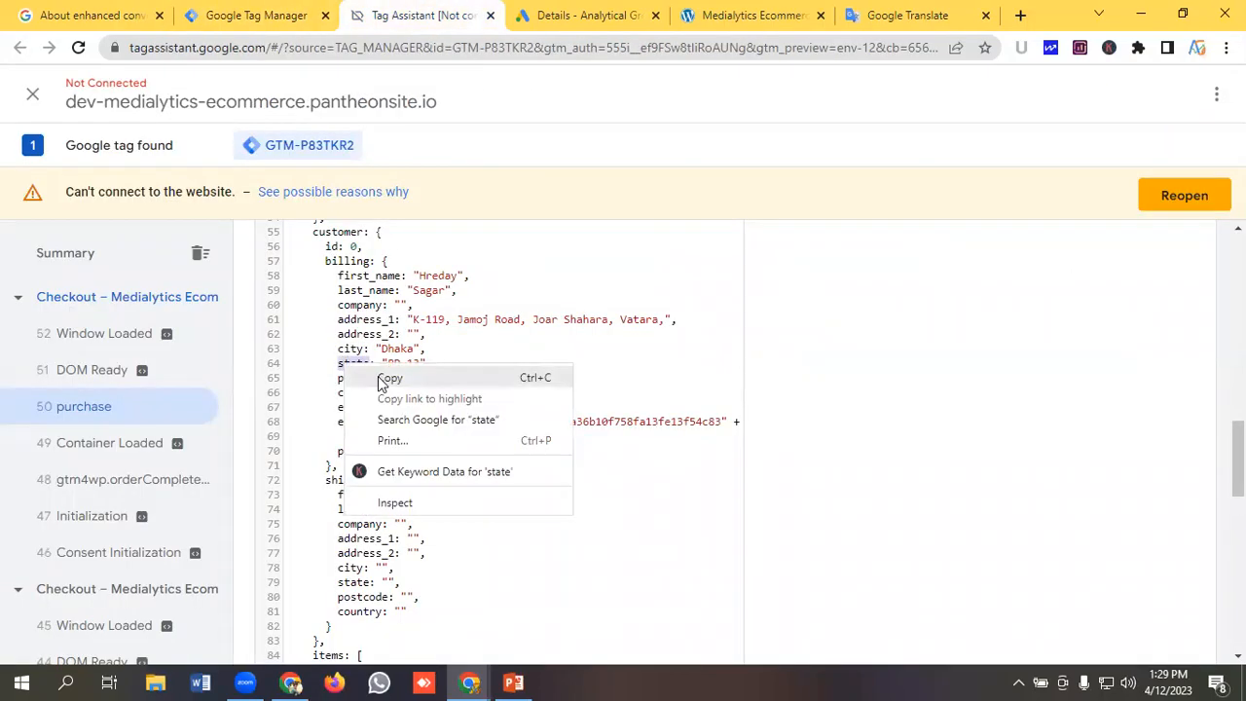
click(378, 378)
click(288, 10)
text(.customer.billing.)
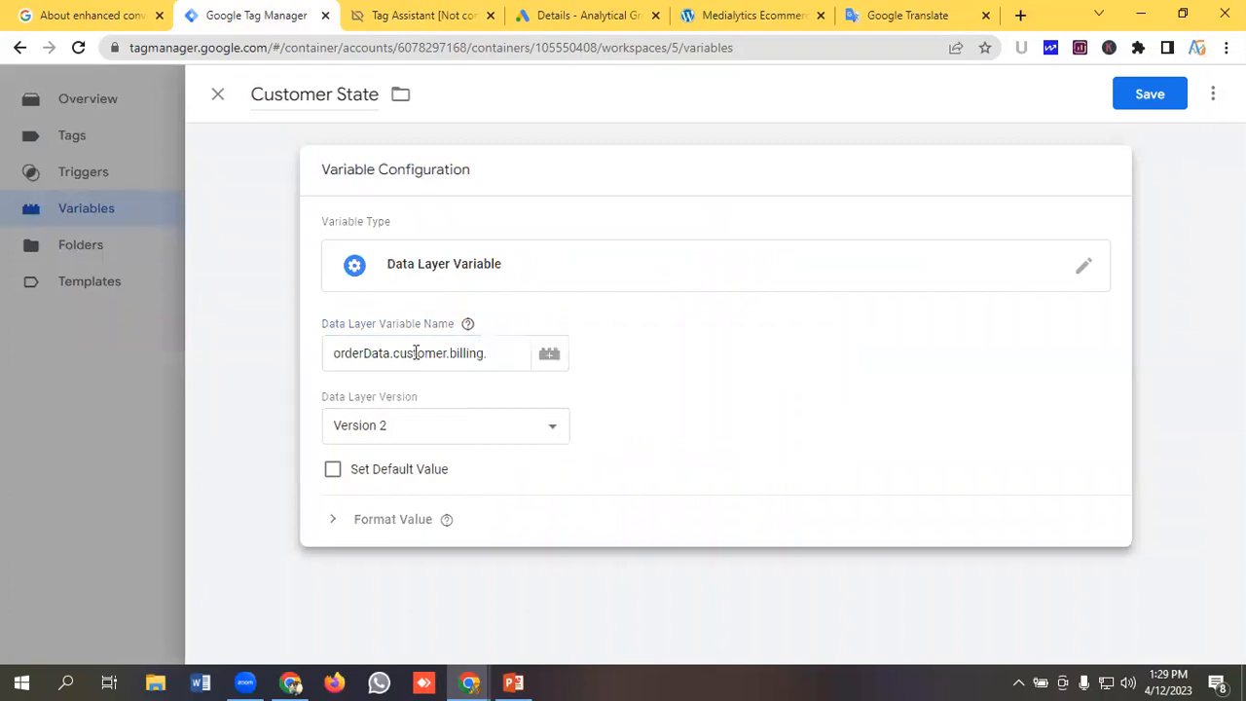
click(501, 354)
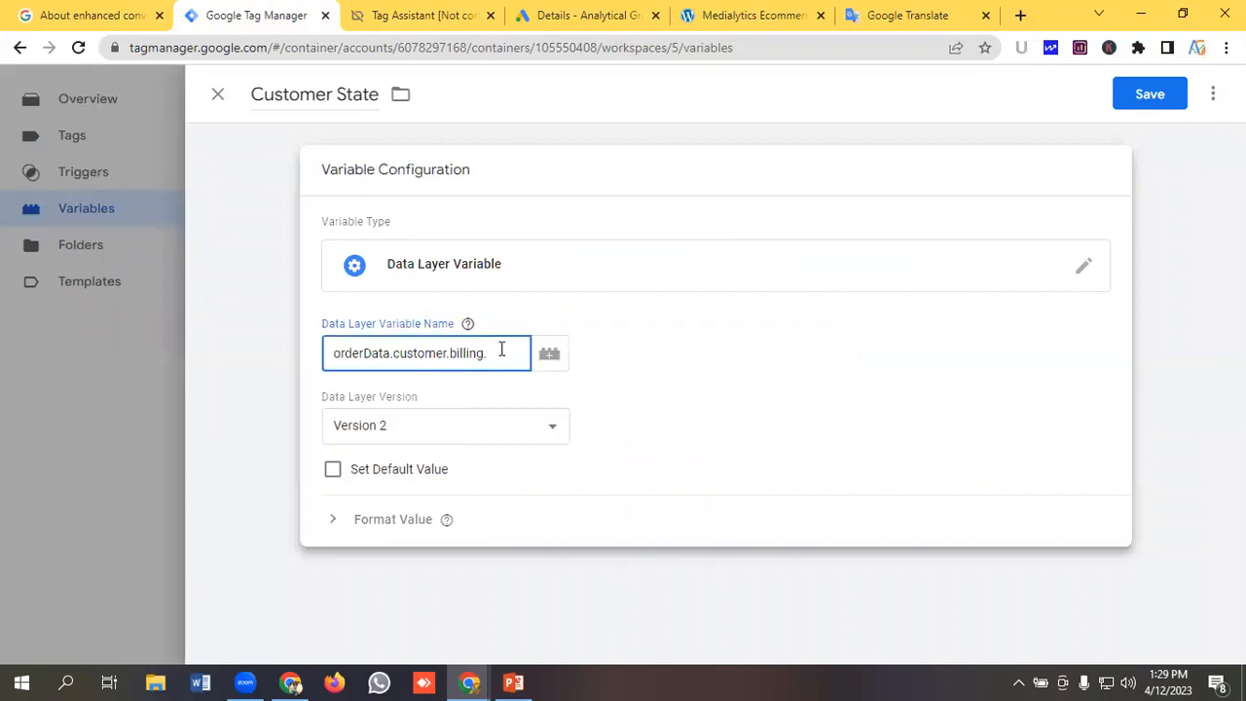
key(ctrl+v)
click(1144, 97)
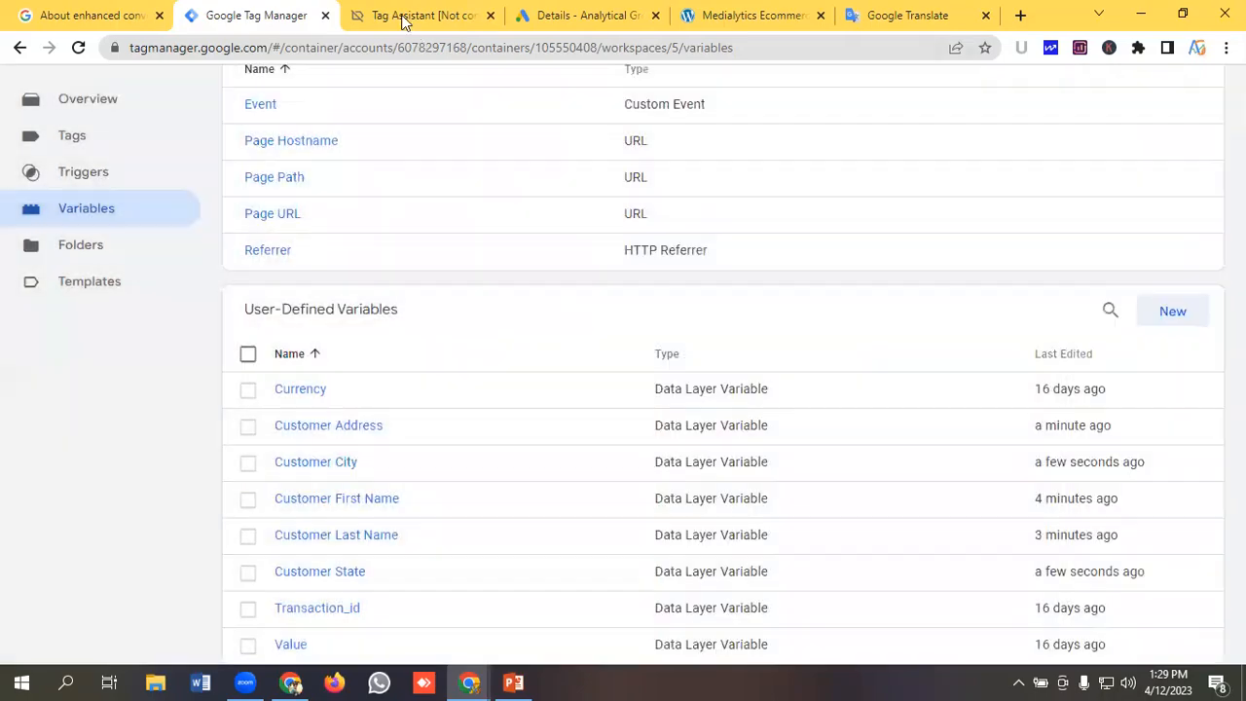
Create another new user-defined variable and name it Customer Post Code.
click(403, 18)
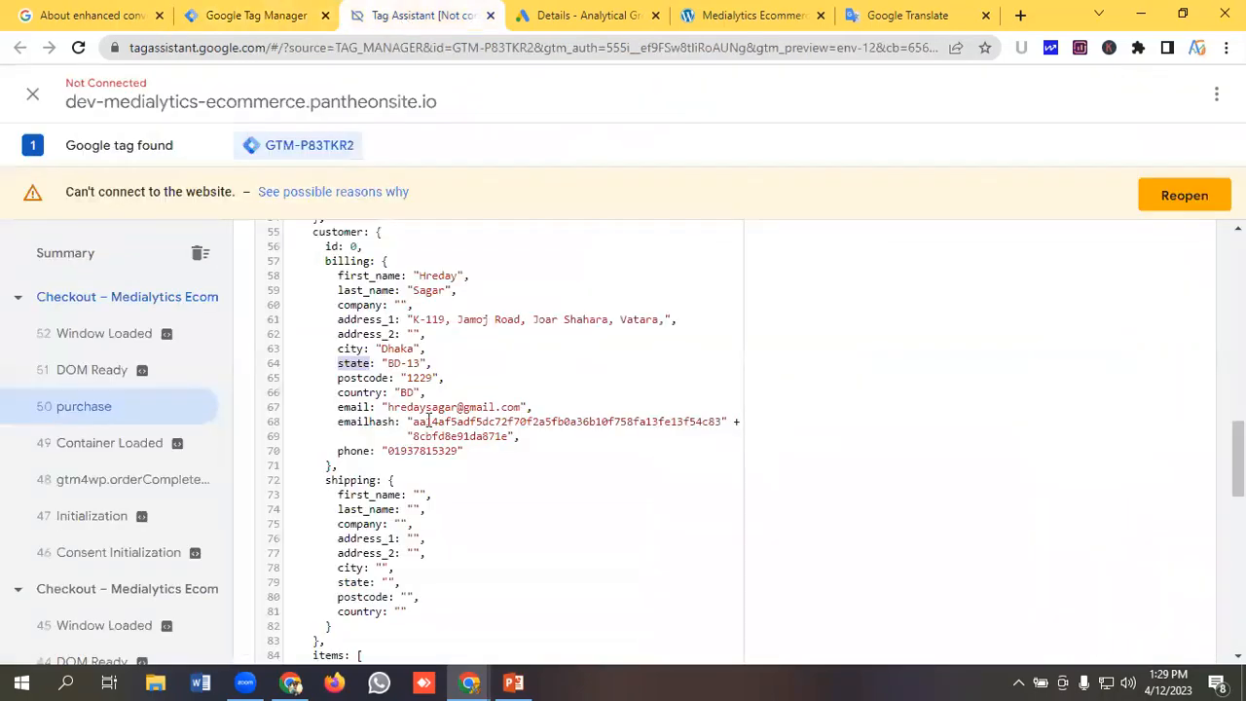
scroll(429, 421, down, 2)
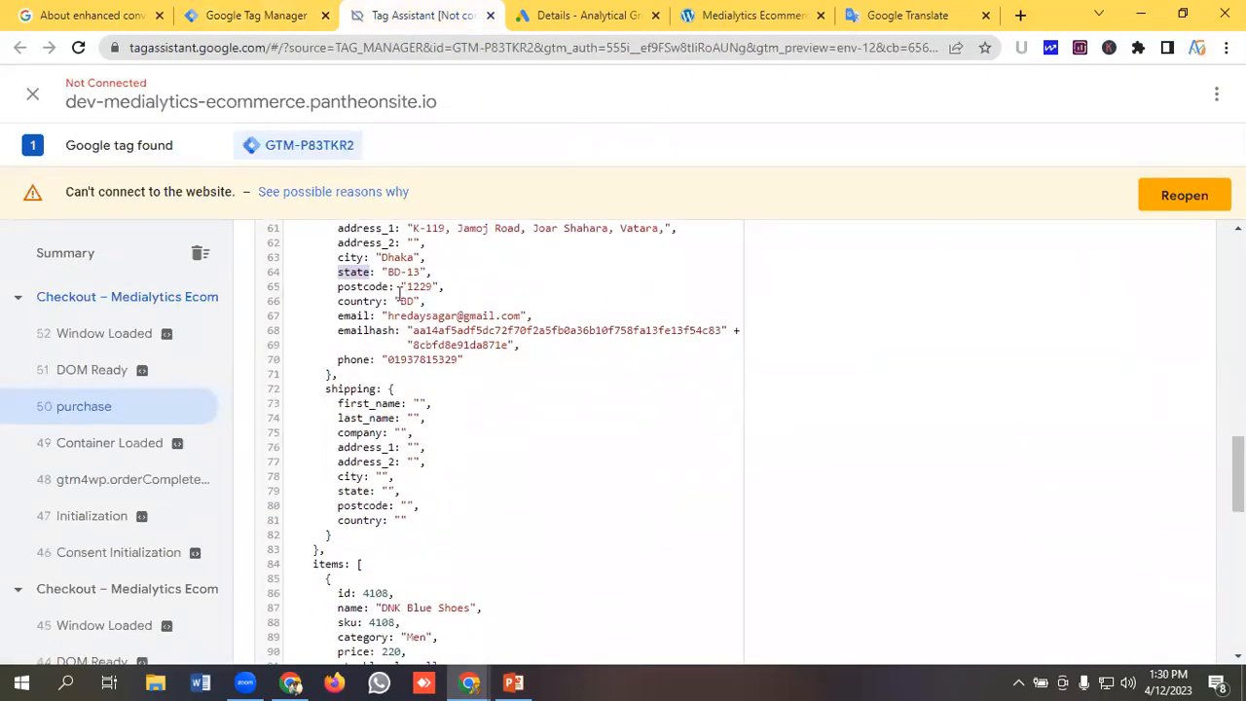
click(250, 15)
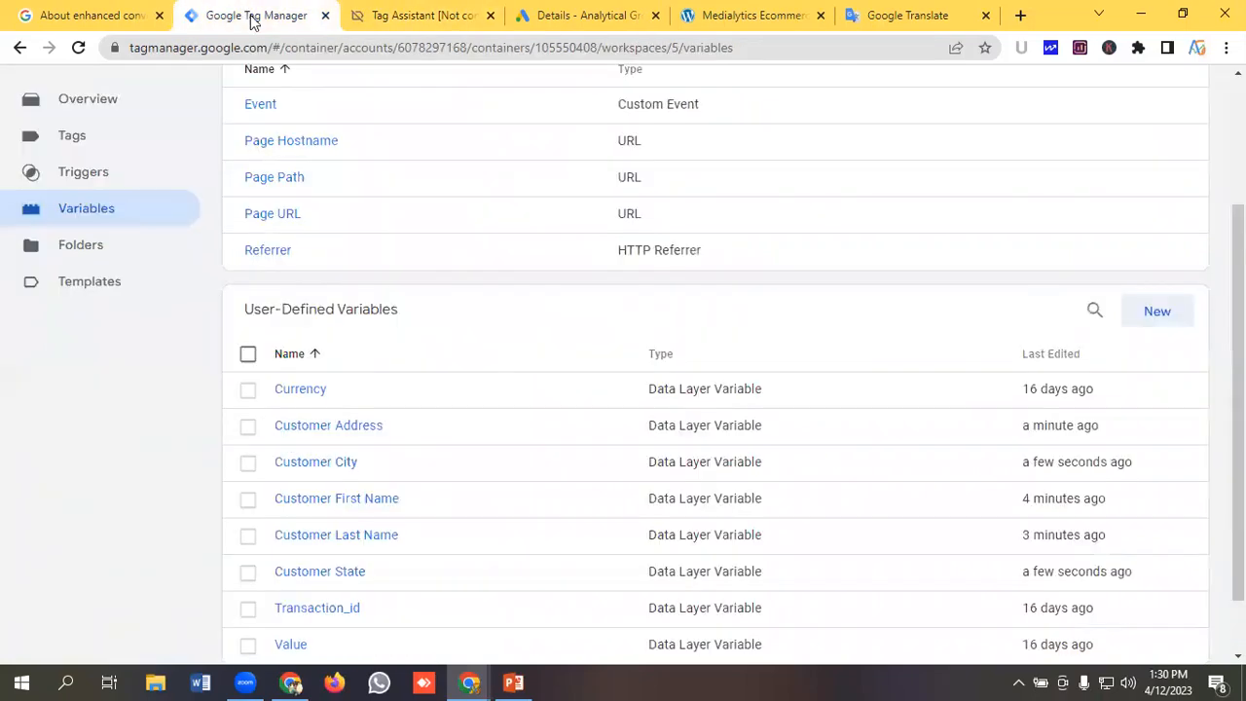
click(1159, 313)
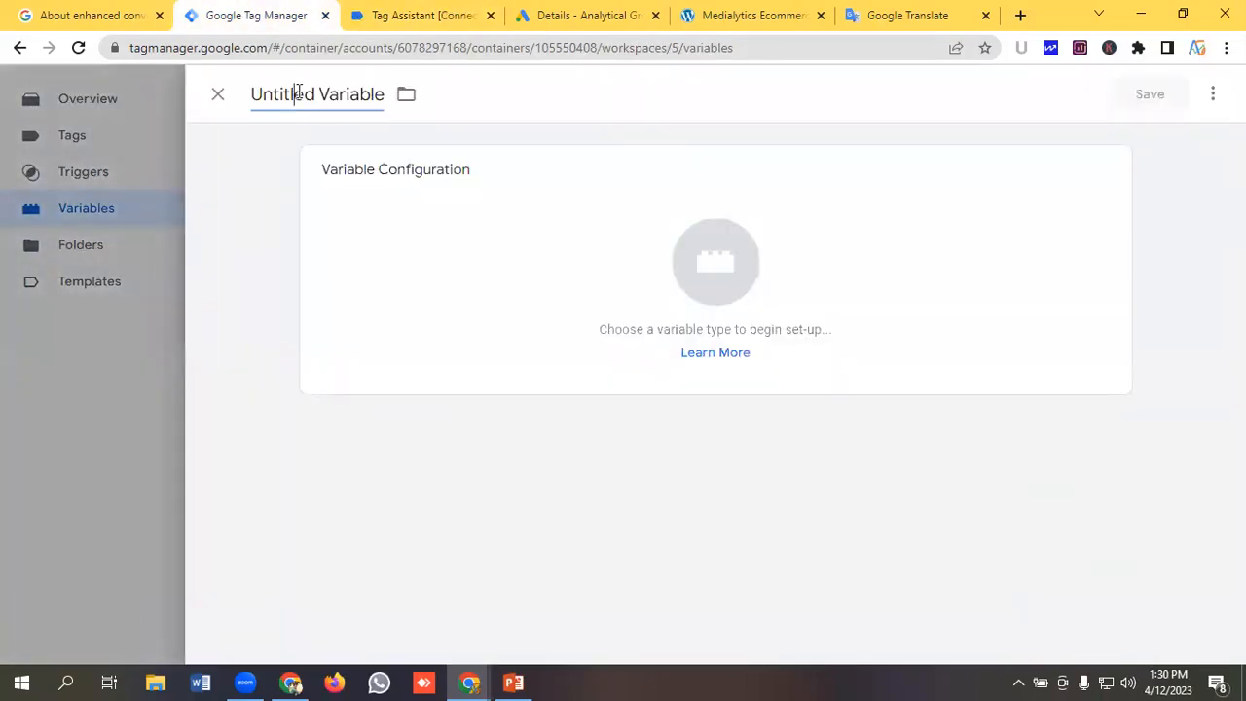
click(298, 89)
key(BackSpace)
text(Cust)
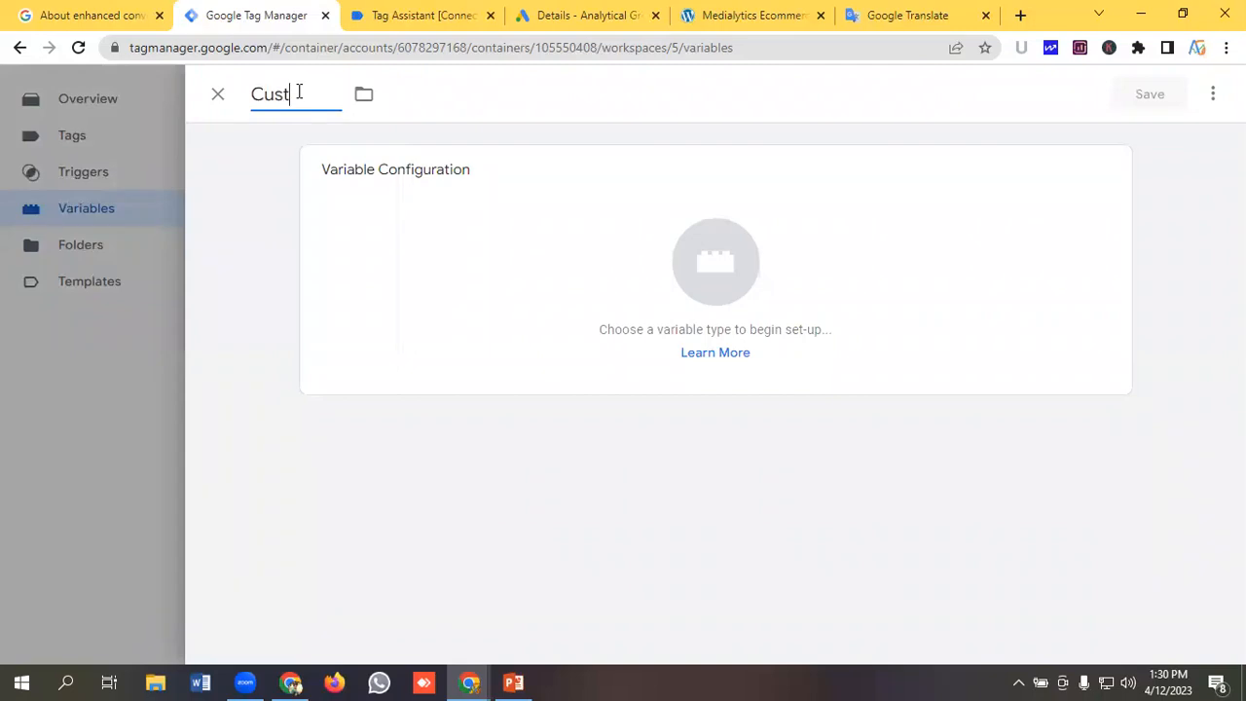
text(omer Post Code)
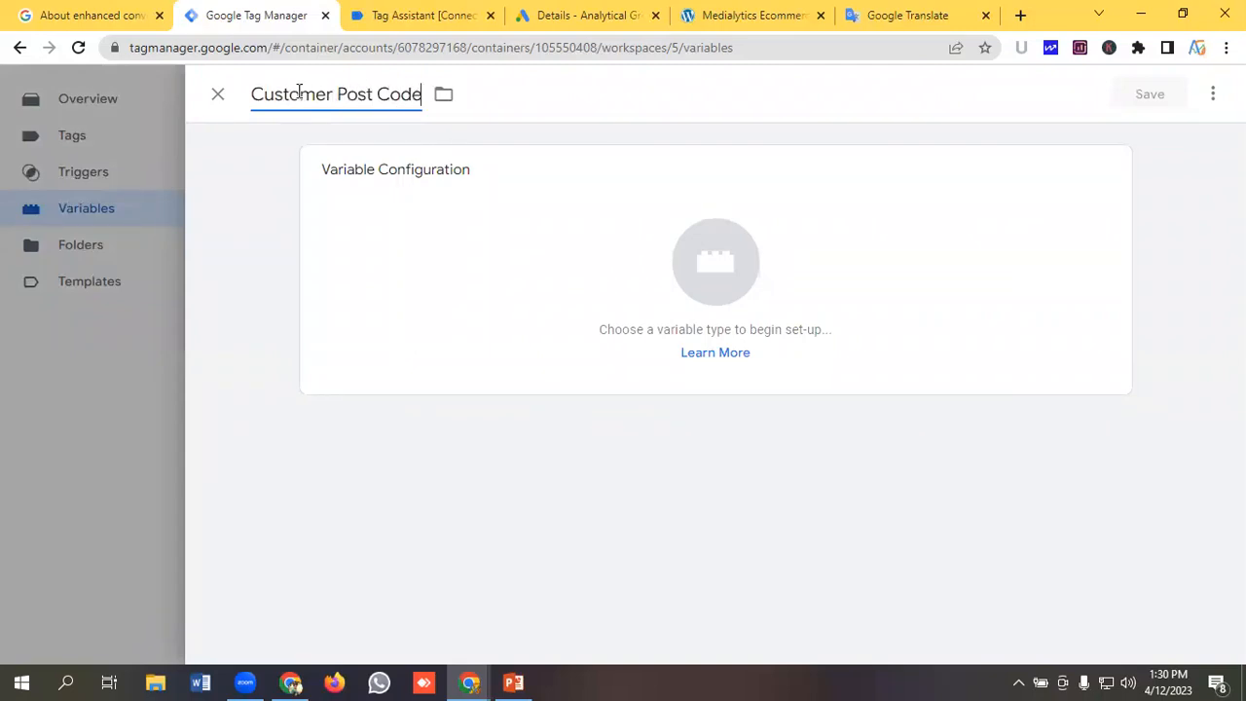
Set the Customer Post Code type to Data Layer Variable and paste orderData.customer.billing from Google Translate into its name.
click(776, 267)
scroll(818, 456, down, 1)
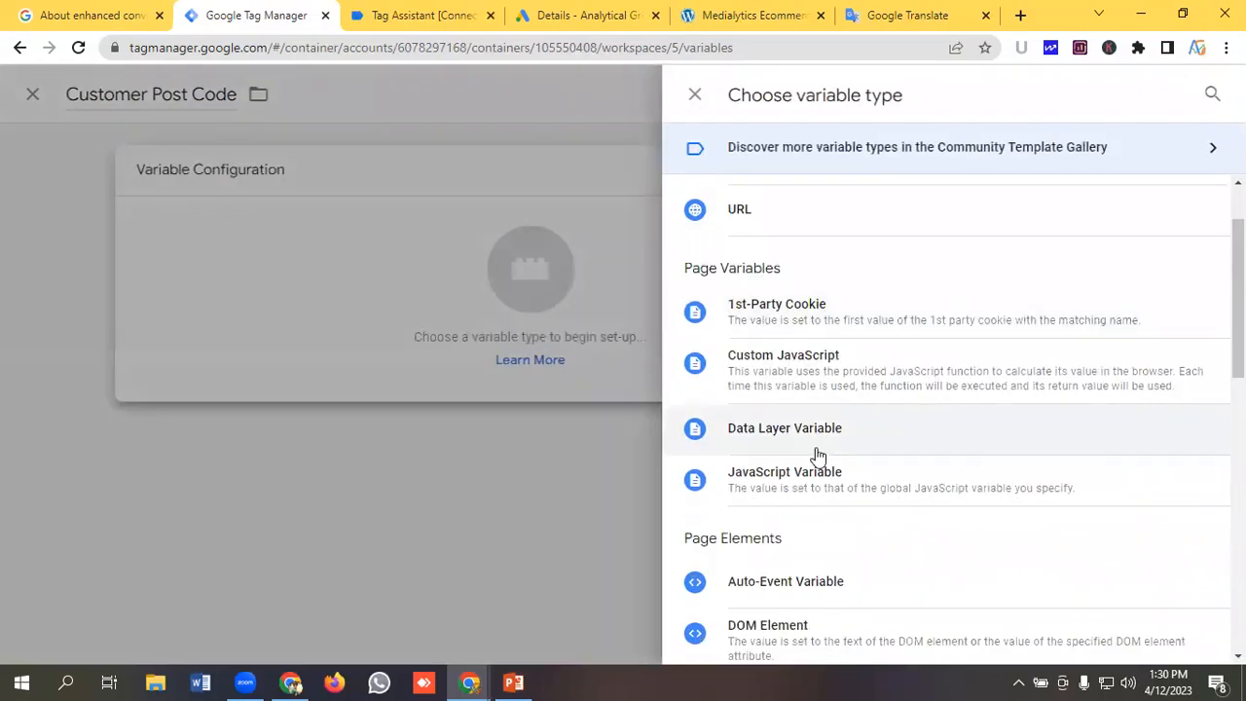
click(809, 438)
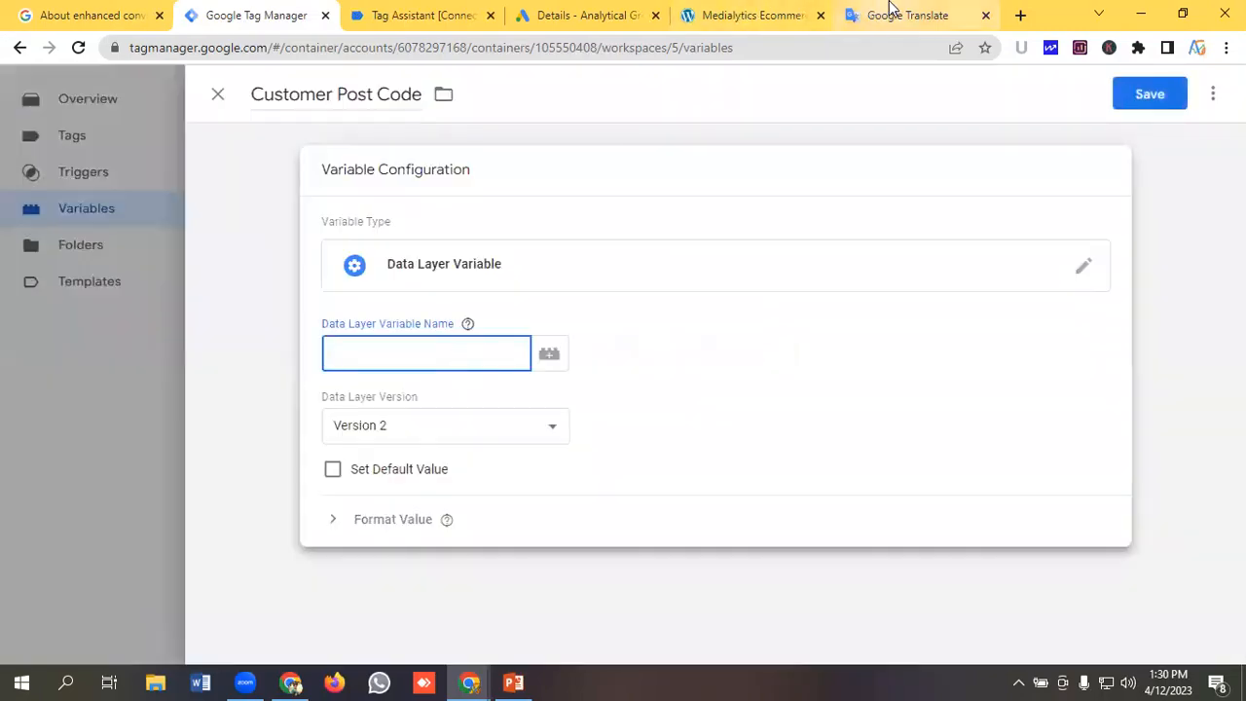
click(889, 7)
drag(379, 275, 6, 273)
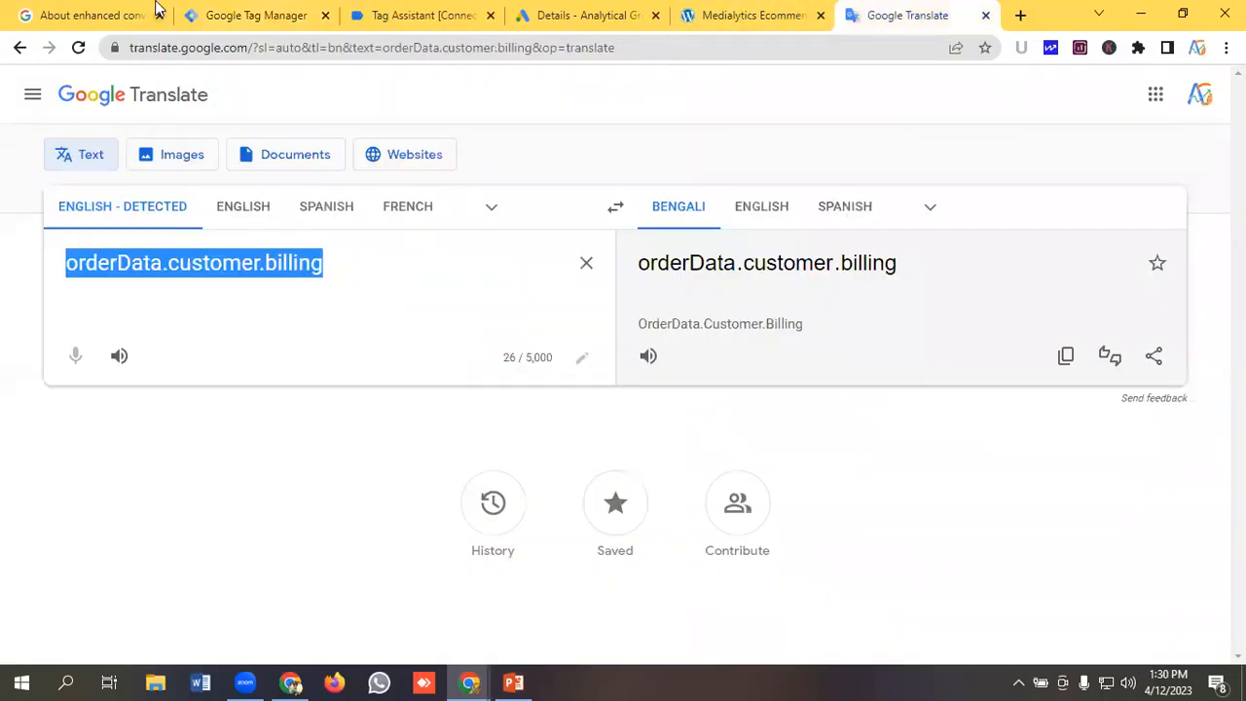
click(226, 20)
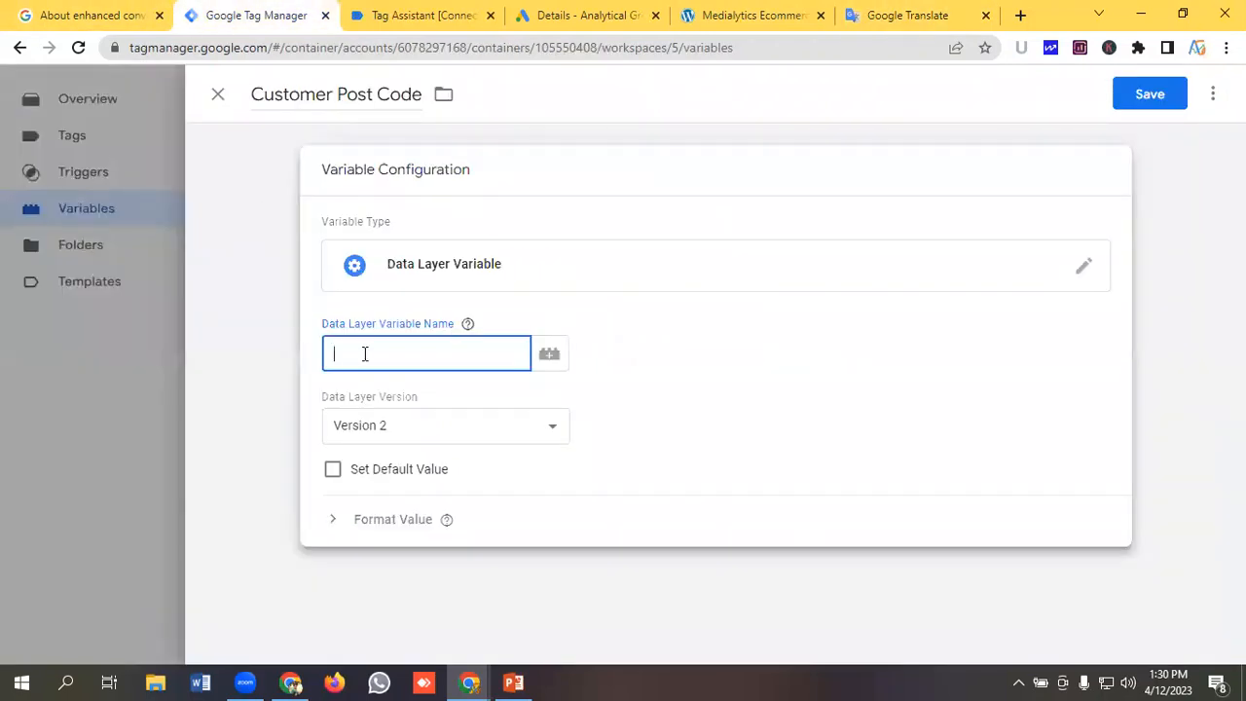
key(ctrl+v)
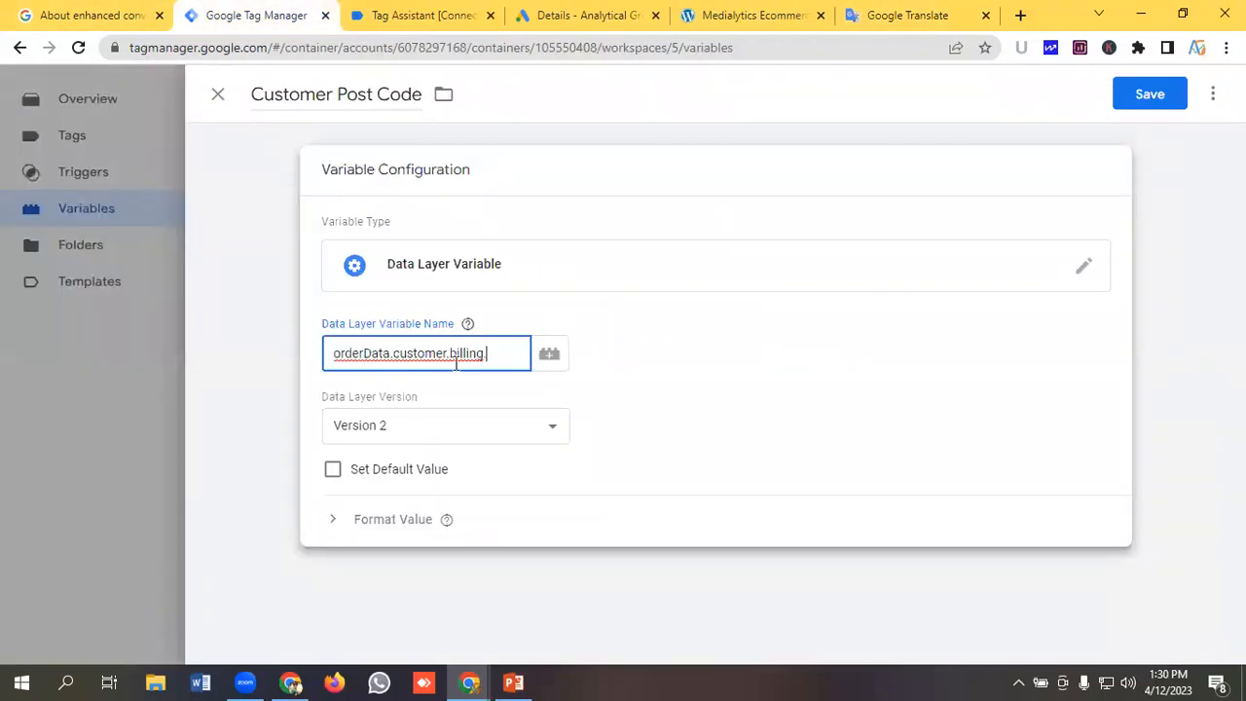
Copy postcode from the billing data, append it to complete orderData.customer.billing.postcode, and save the Customer Post Code variable.
click(412, 11)
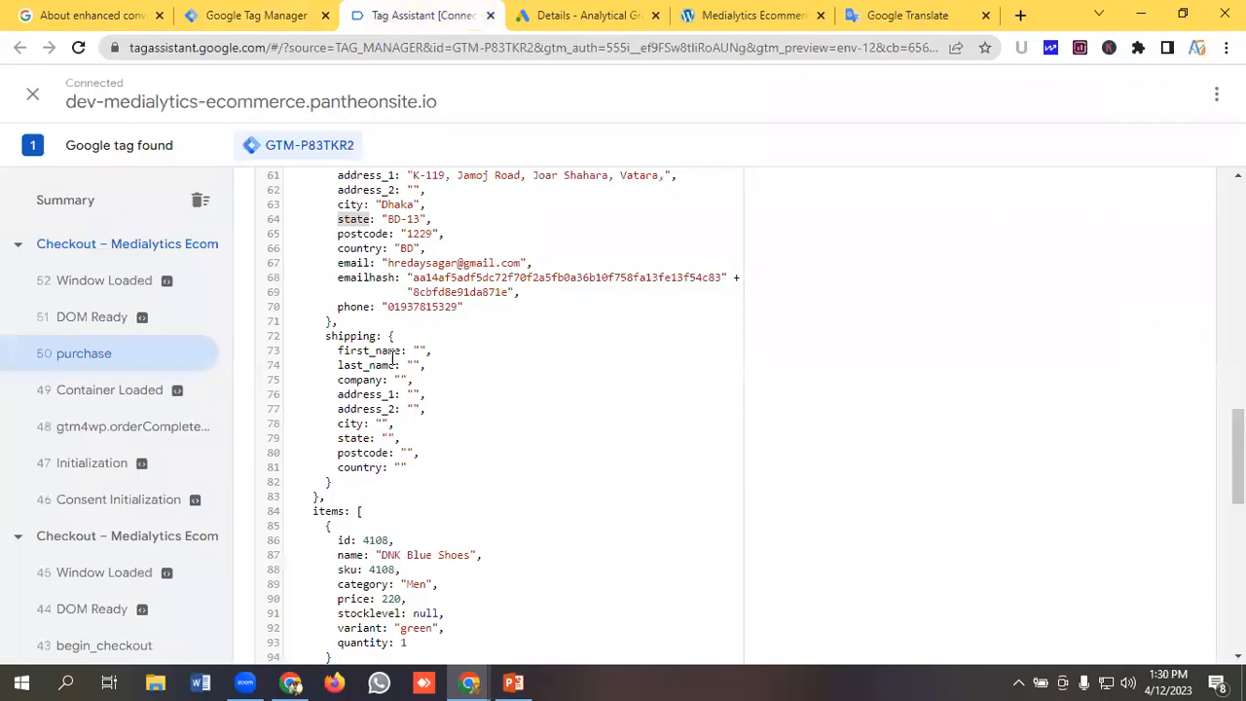
click(353, 235)
double_click(353, 235)
right_click(363, 237)
click(388, 250)
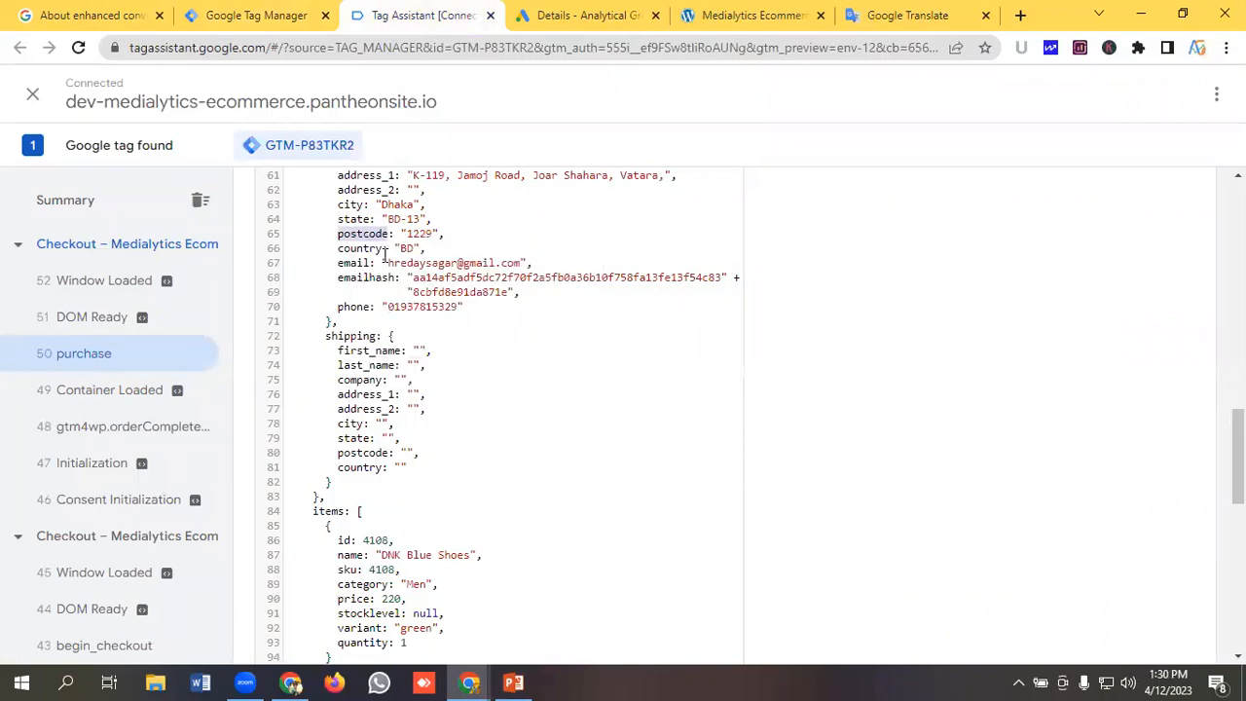
click(278, 10)
click(492, 353)
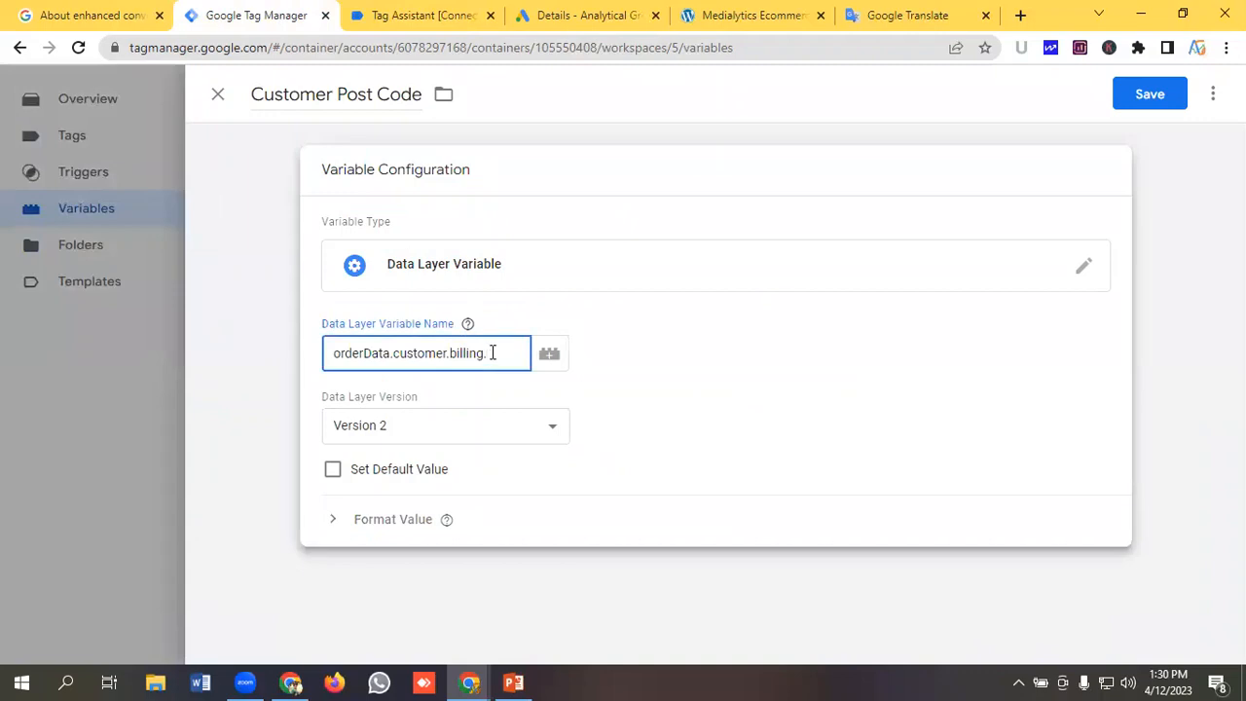
key(ctrl+v)
click(1162, 97)
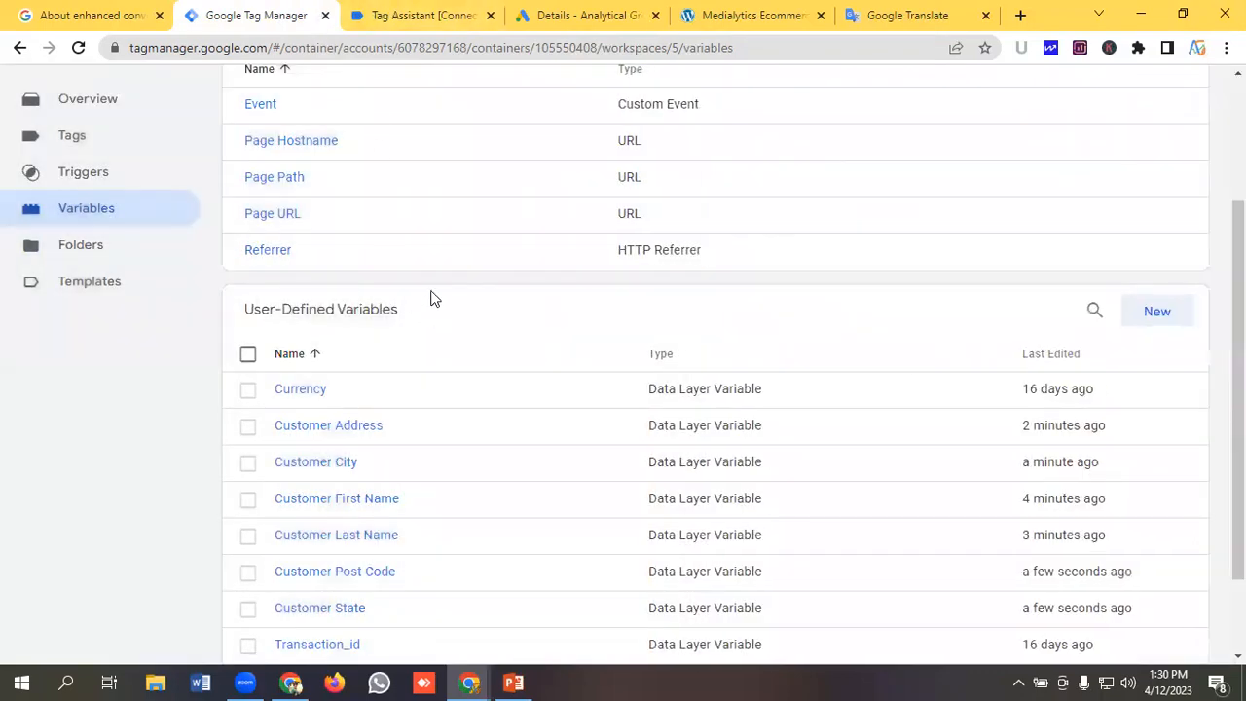
Create another new user-defined variable and name it Customer Country.
click(412, 14)
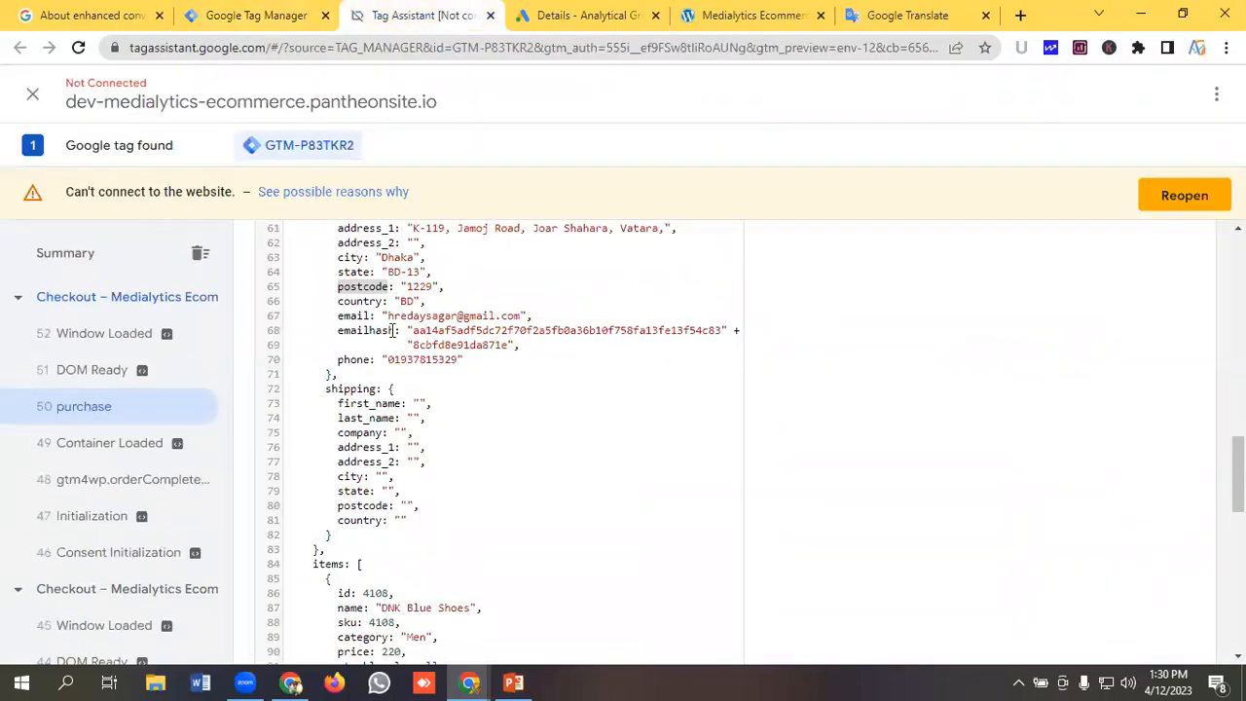
click(250, 14)
click(1159, 323)
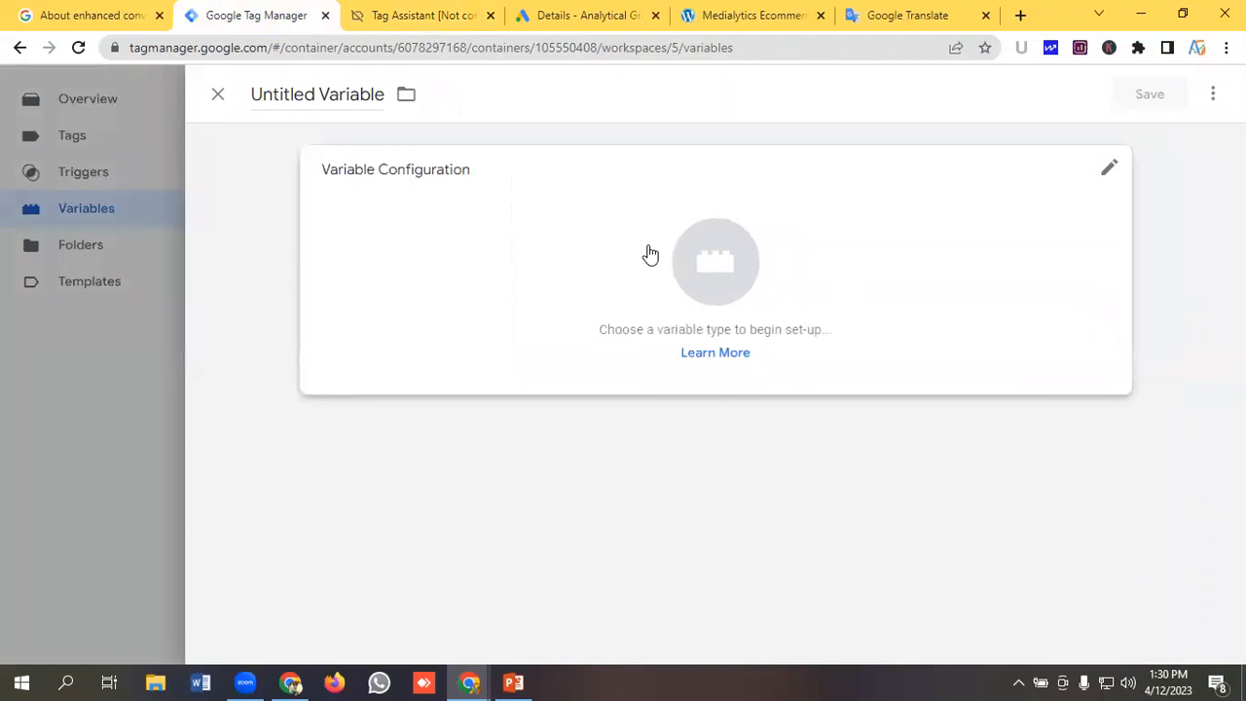
click(331, 90)
key(BackSpace)
text(C)
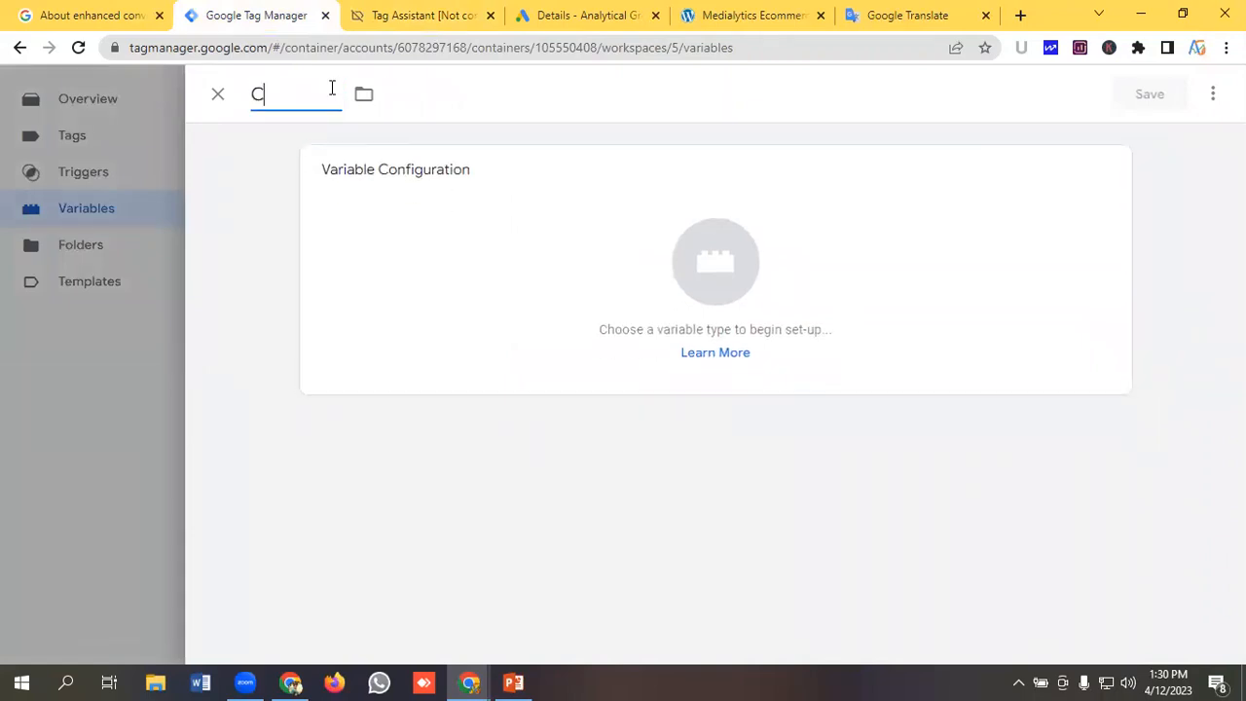
text(ustomer Country)
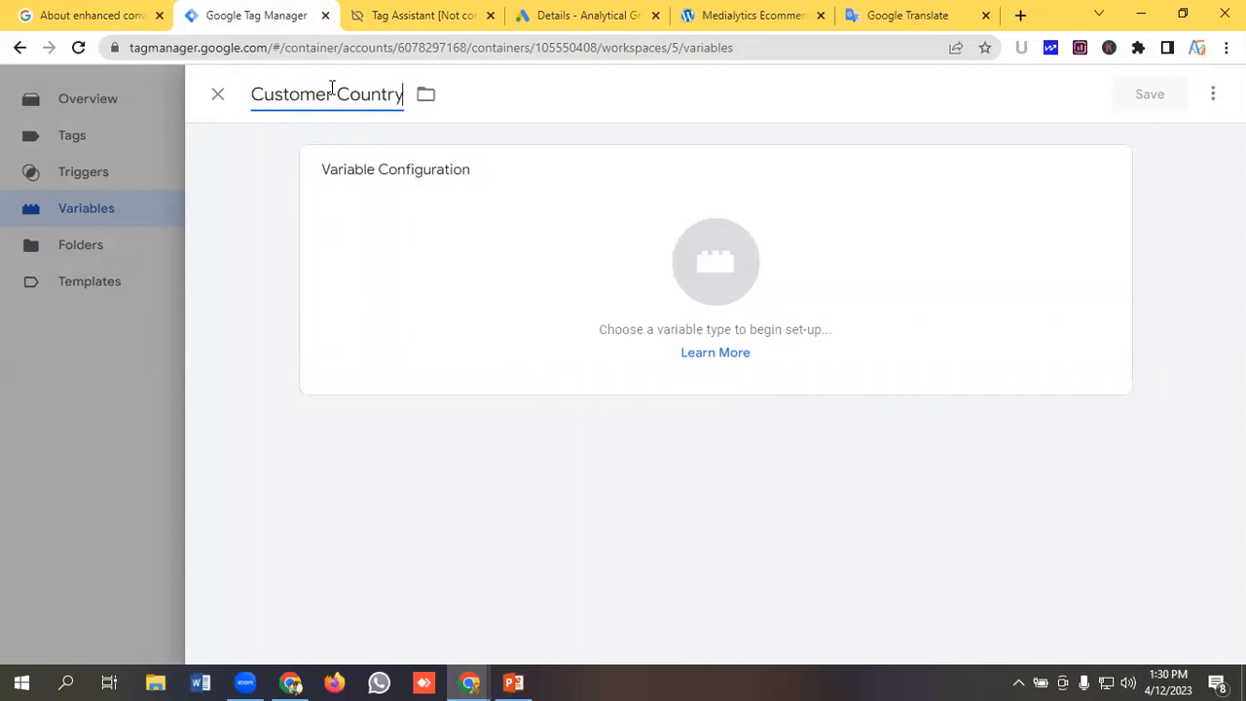
Set the Customer Country type to Data Layer Variable and paste orderData.customer.billing from Google Translate into its name.
click(673, 260)
scroll(852, 355, down, 2)
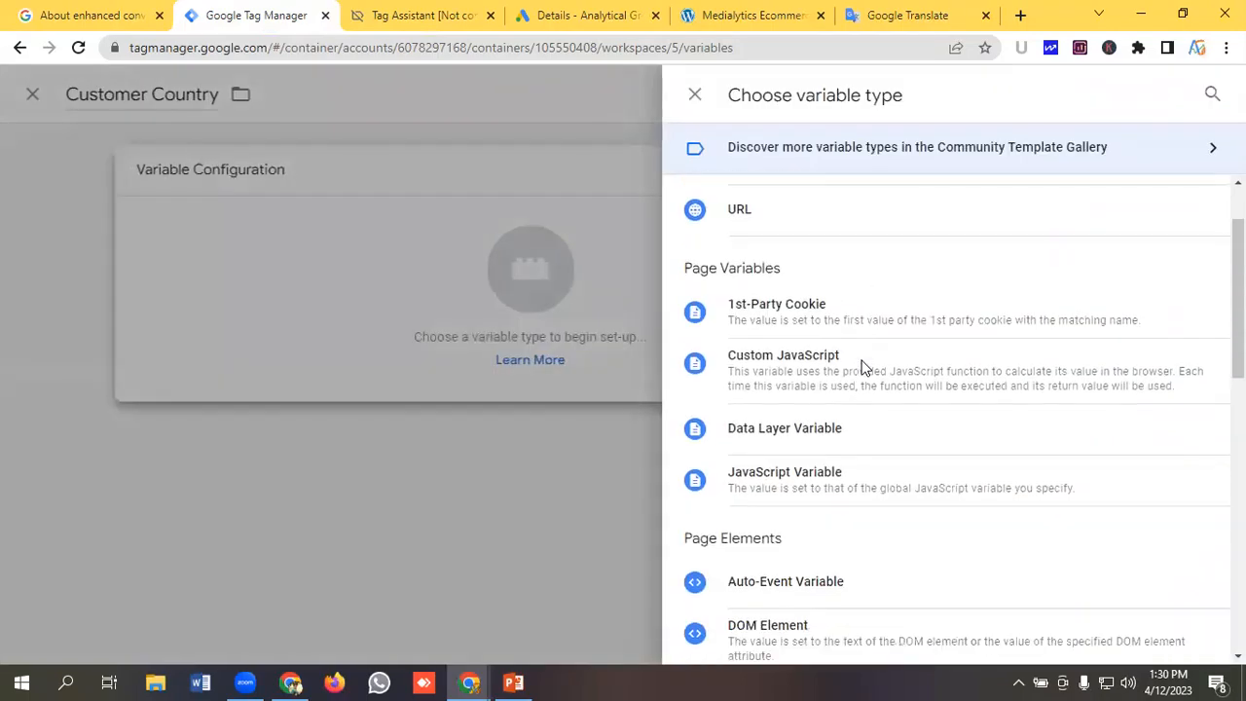
click(824, 434)
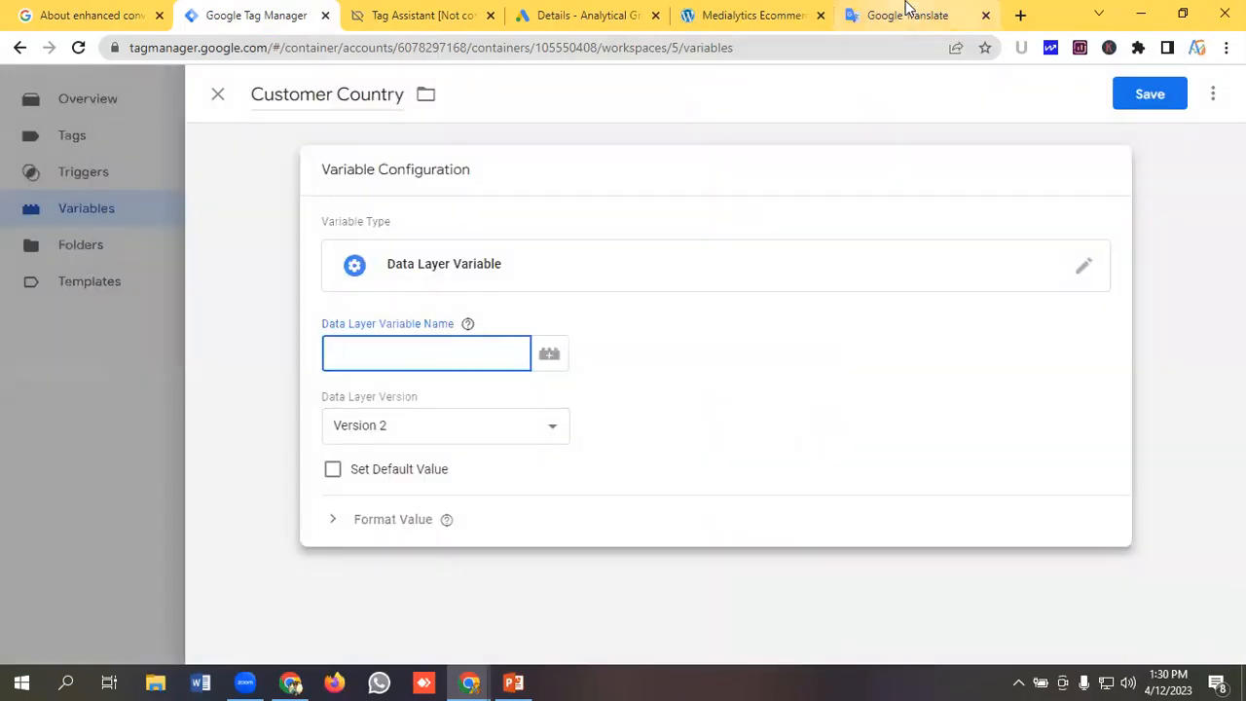
click(905, 12)
key(ctrl+a)
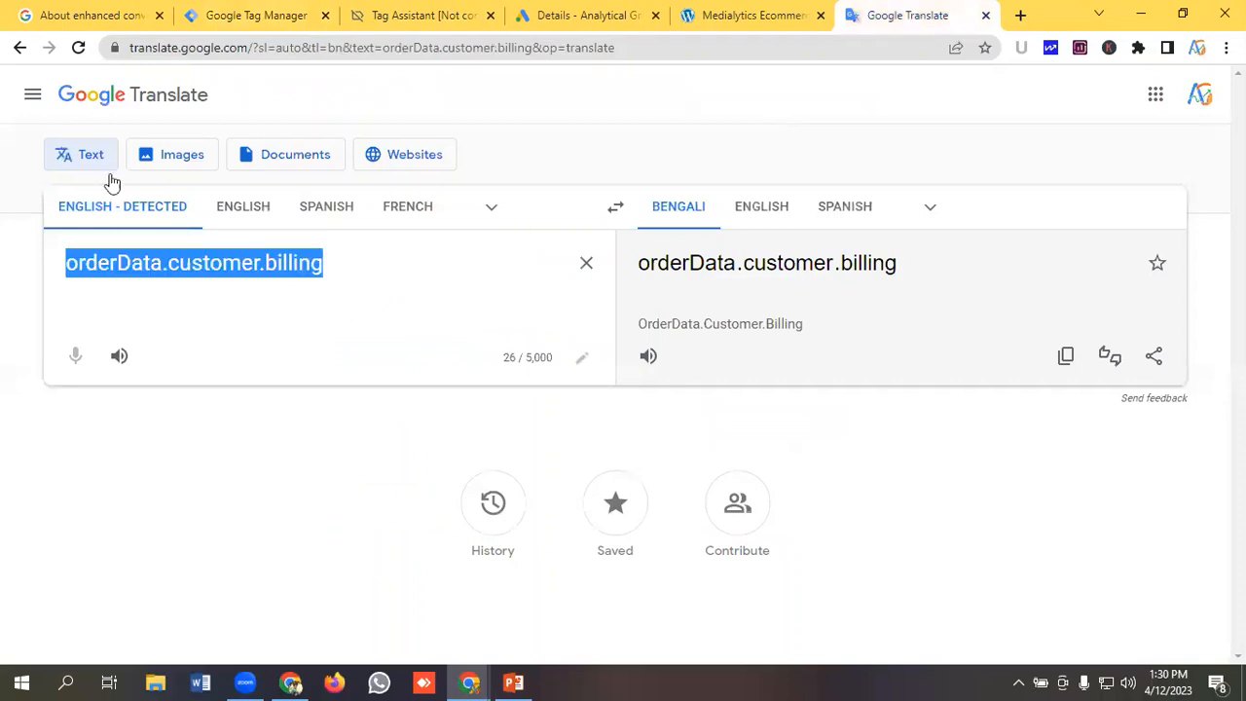
click(228, 12)
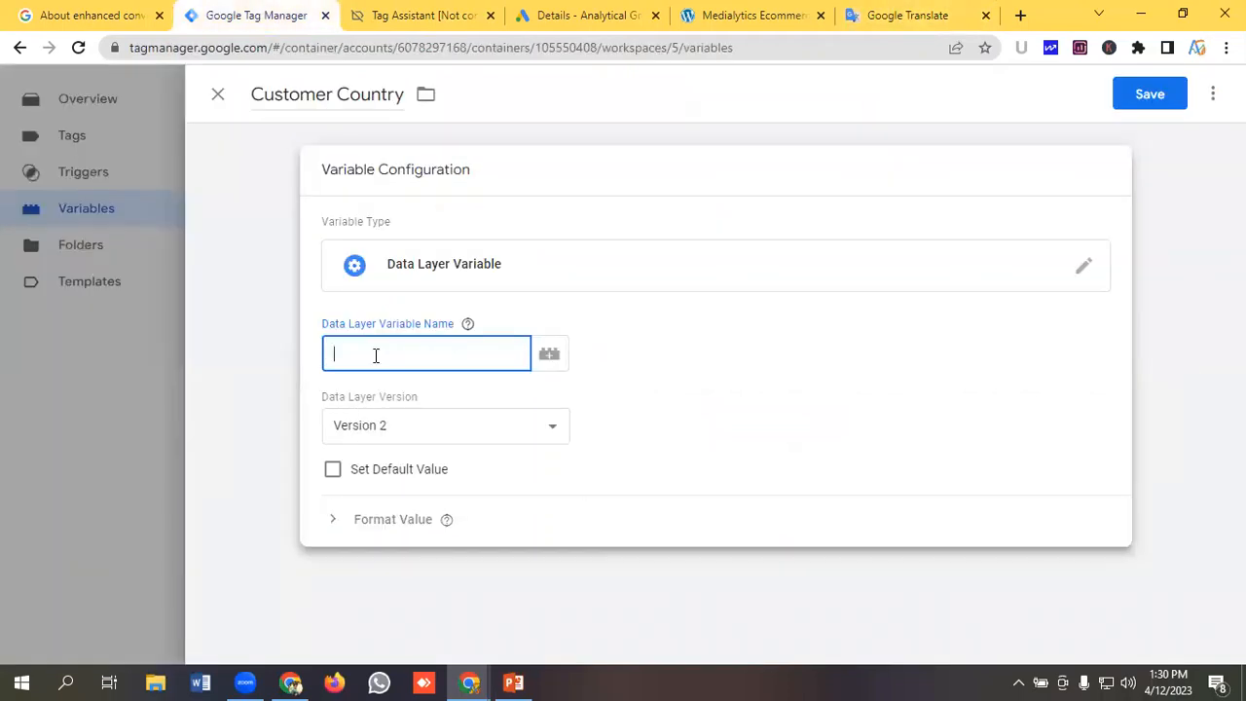
key(ctrl+v)
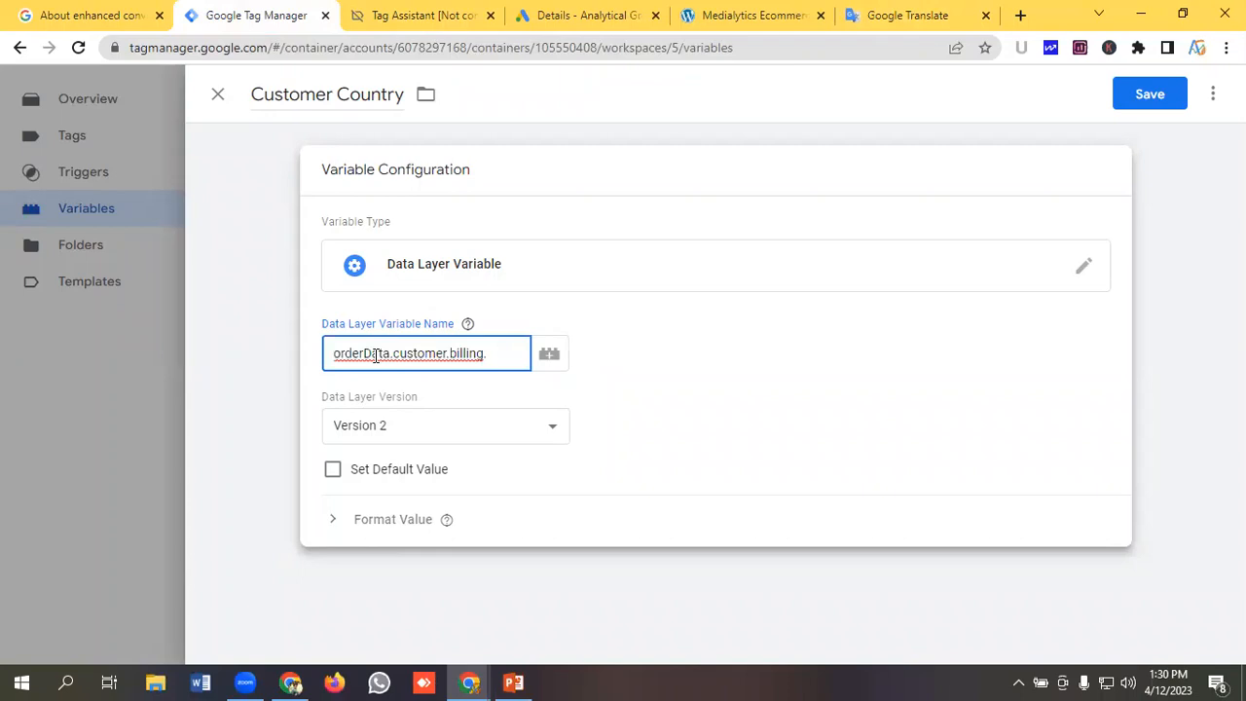
Copy country from the billing data, append it to complete orderData.customer.billing.country, and save the Customer Country variable.
click(372, 11)
double_click(359, 301)
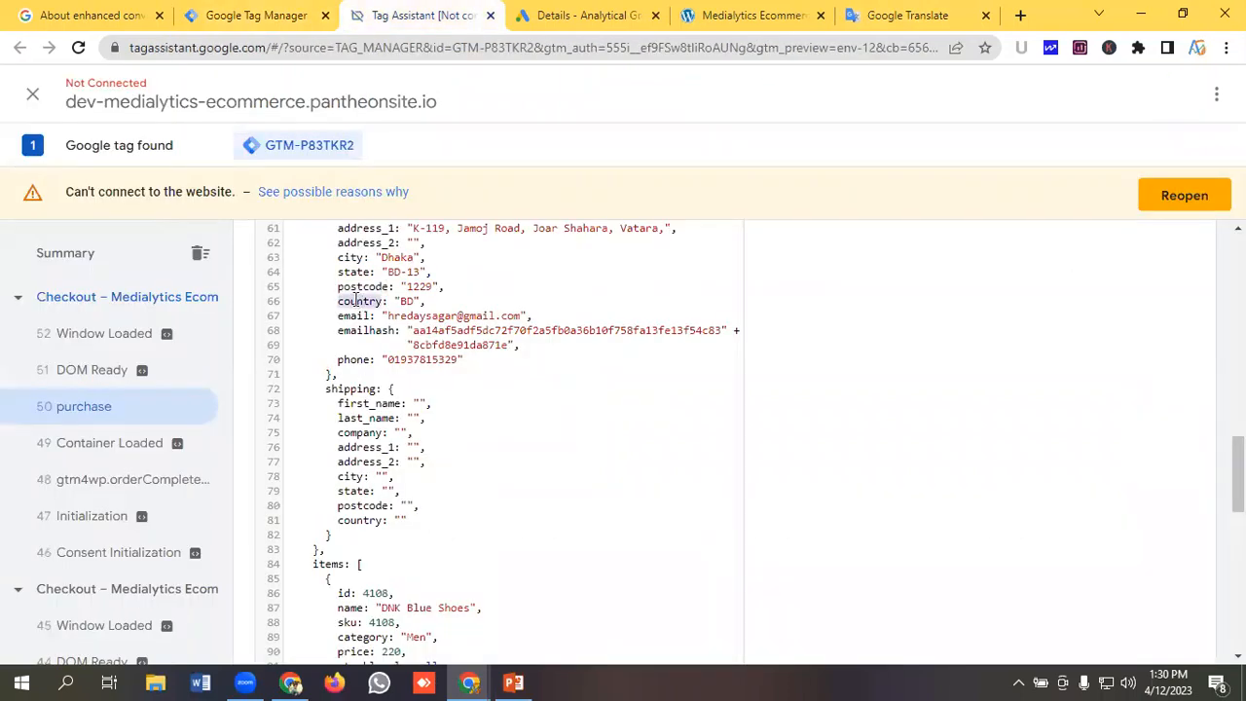
right_click(359, 301)
click(390, 316)
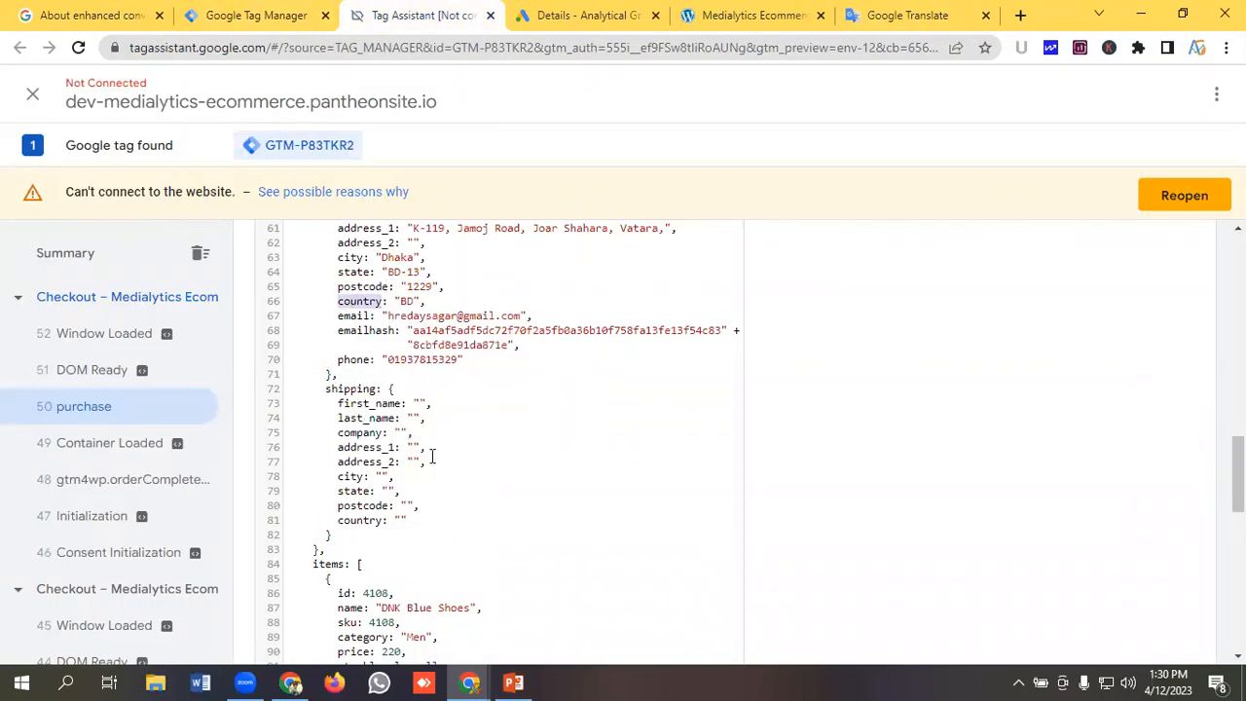
click(258, 16)
key(ctrl+v)
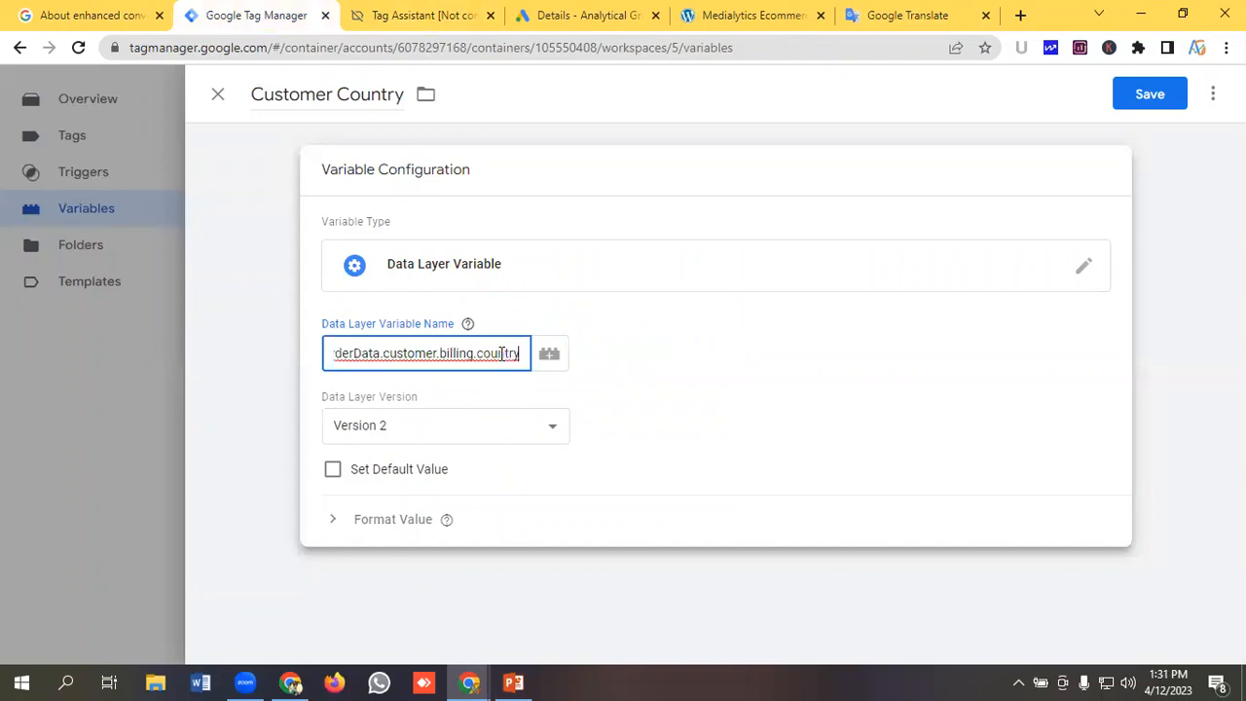
click(1157, 100)
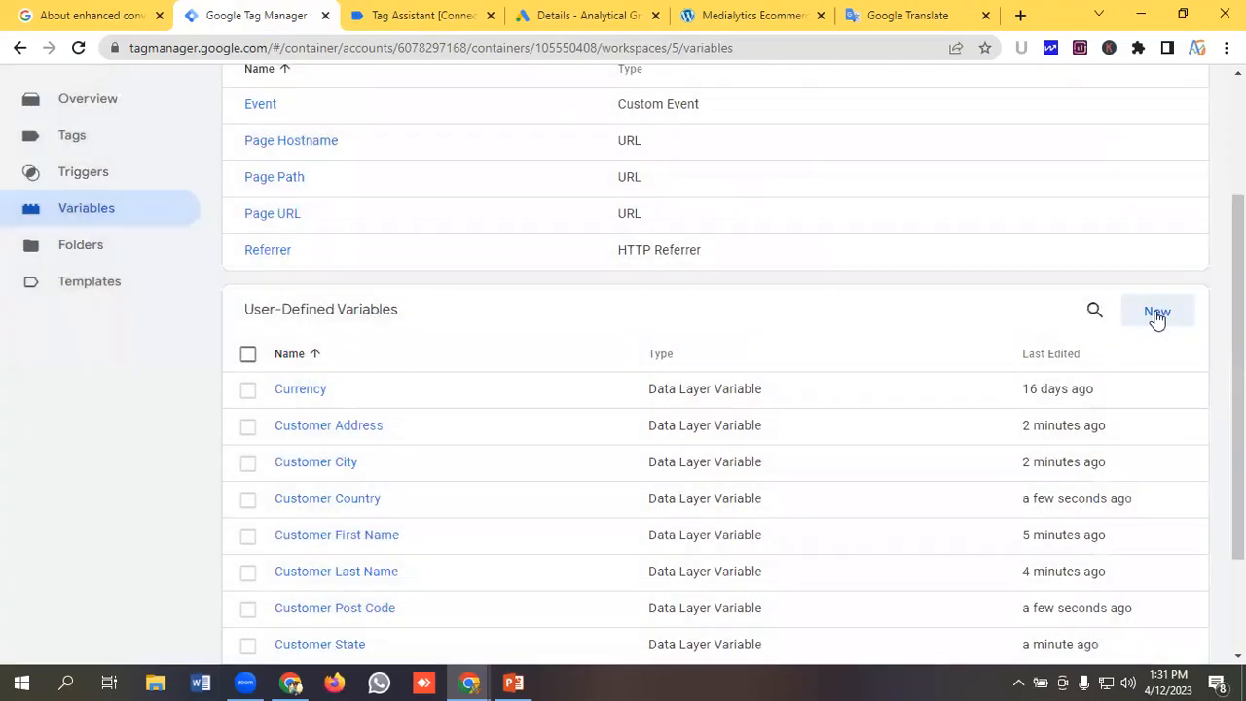
Start another new user-defined variable and copy the email key from the billing data in Tag Assistant.
click(1156, 317)
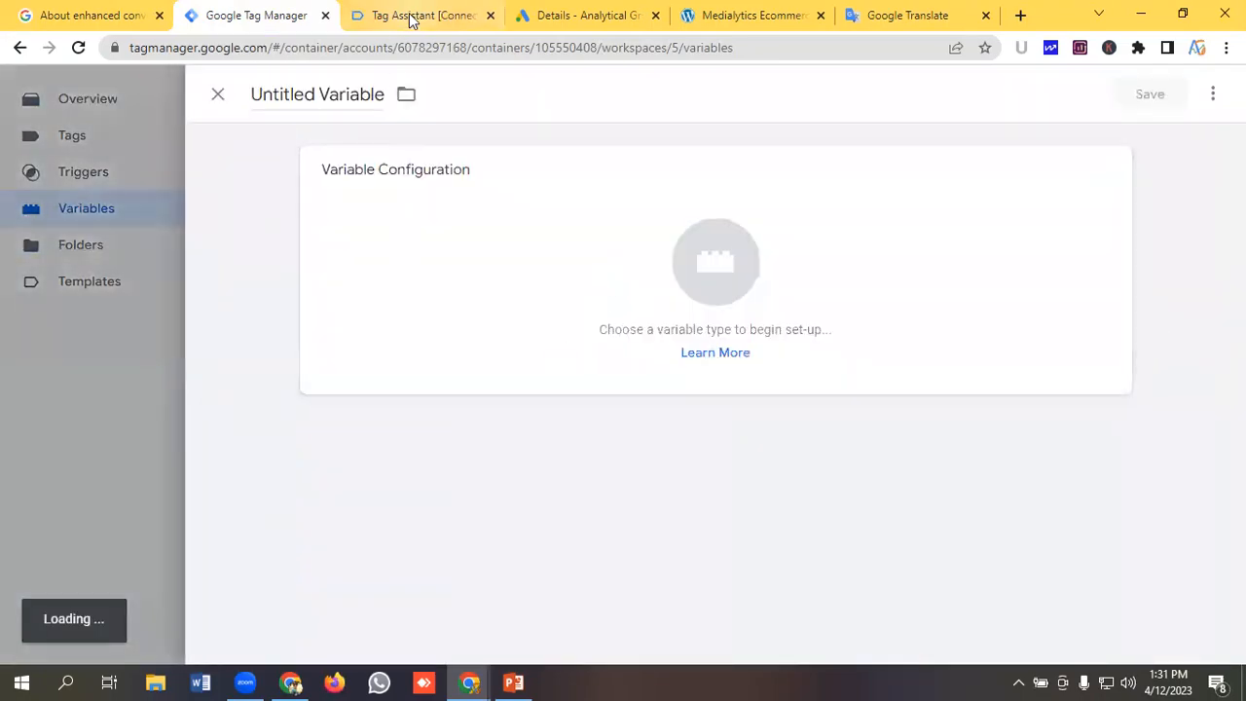
click(414, 16)
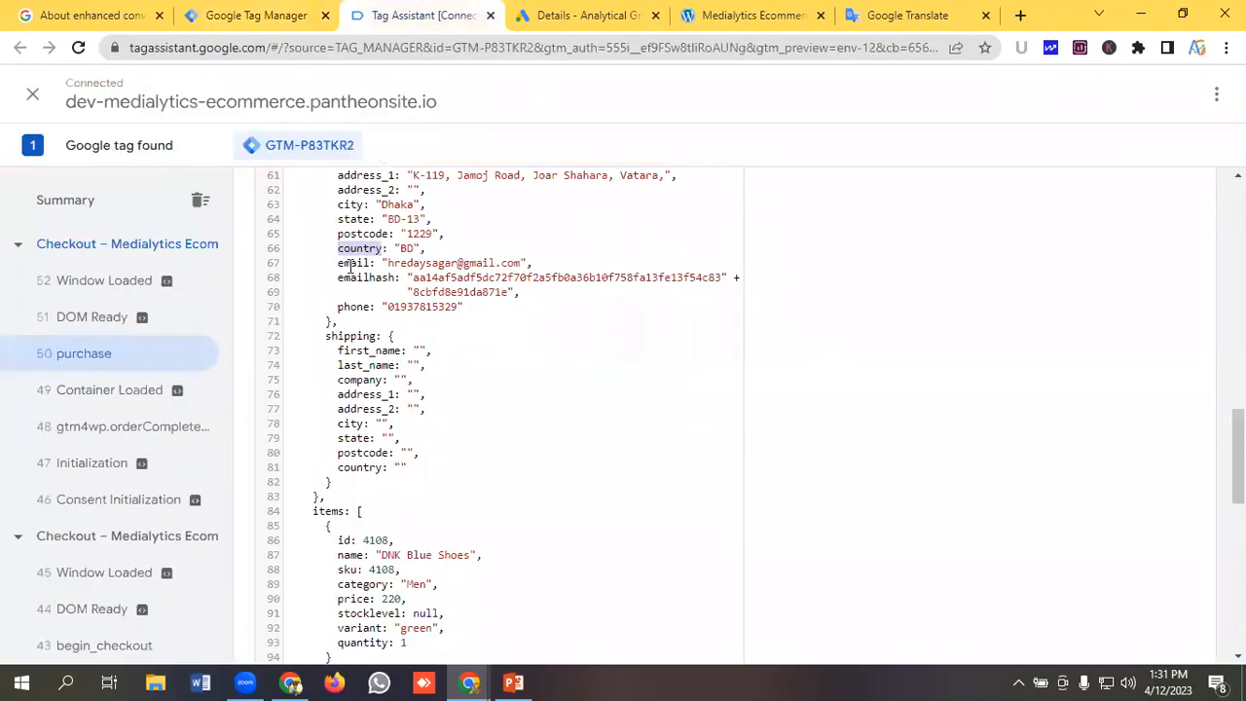
double_click(352, 263)
right_click(362, 263)
click(389, 271)
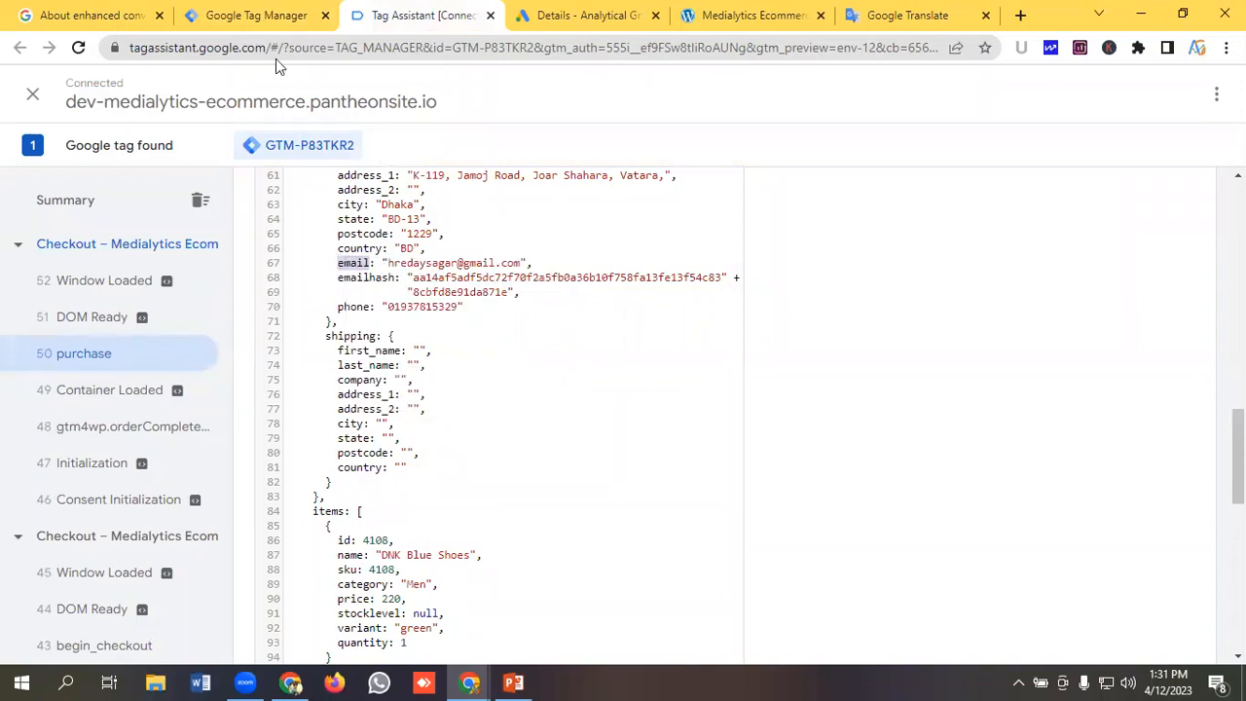
Name the new variable Customer Email.
click(269, 17)
click(337, 94)
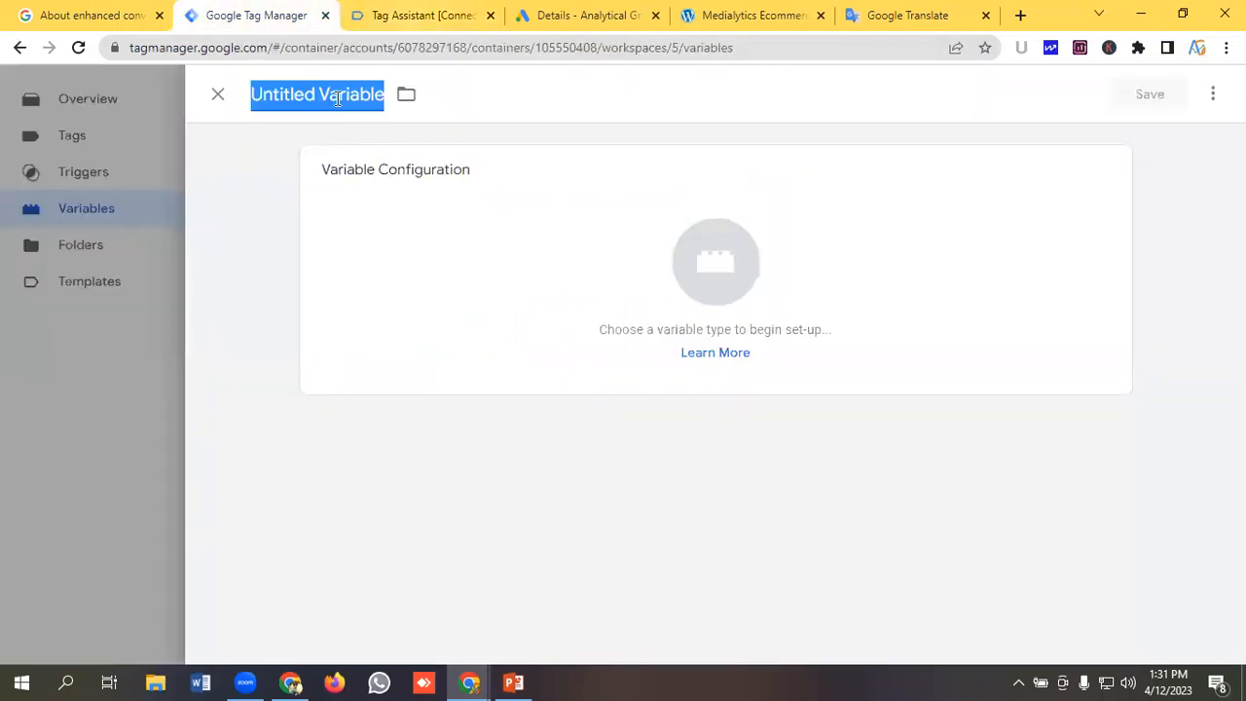
key(BackSpace)
text(Custo)
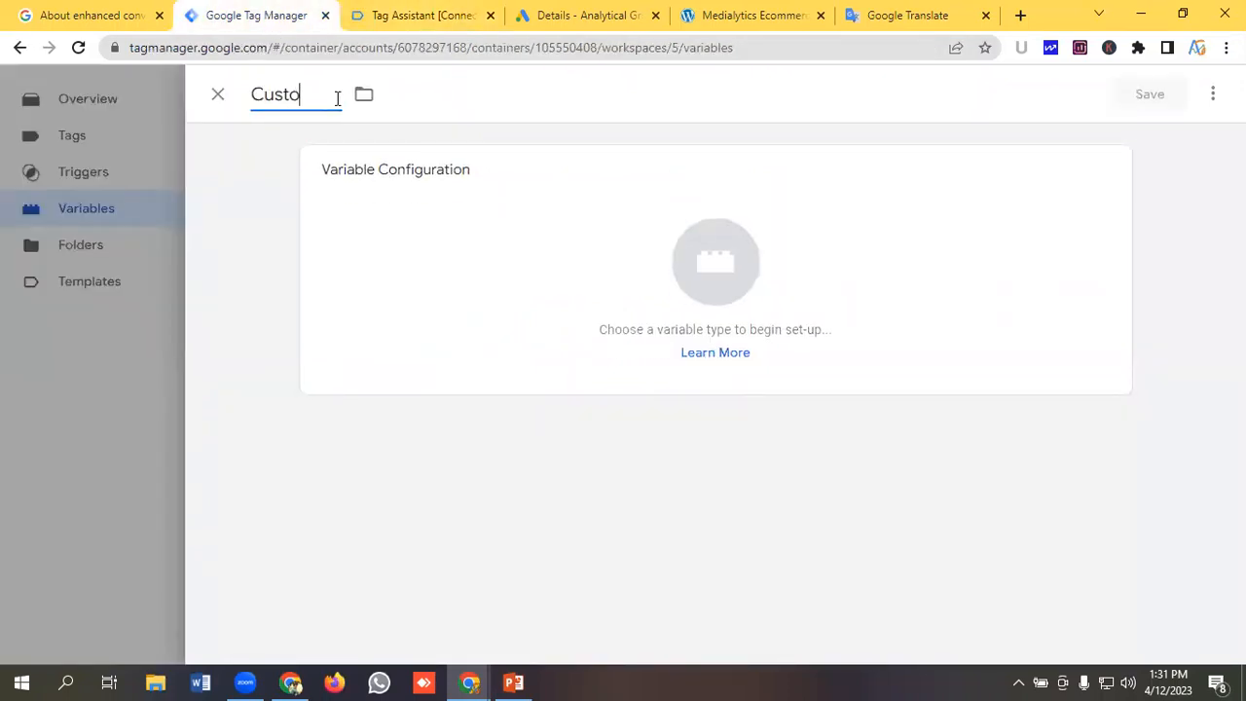
text(mer Email)
Set the Customer Email type to Data Layer Variable and paste orderData.customer.billing from Google Translate into its name.
click(664, 280)
scroll(769, 336, down, 1)
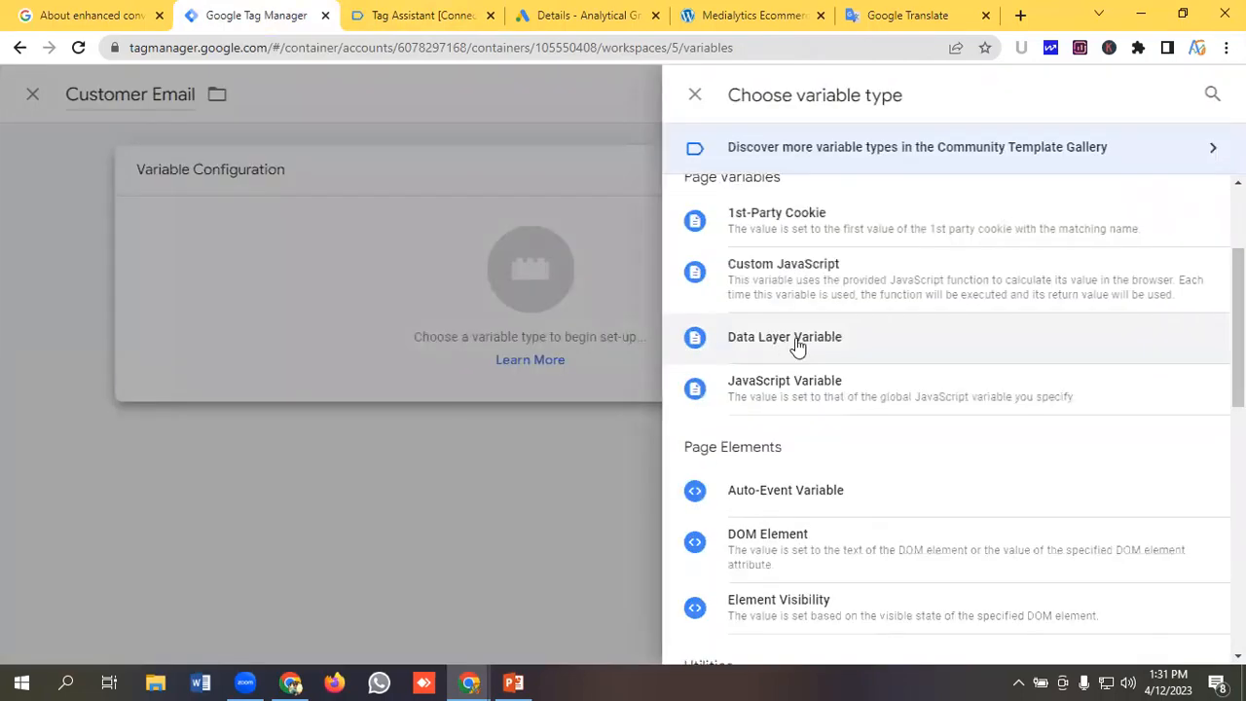
click(796, 347)
click(359, 356)
click(901, 14)
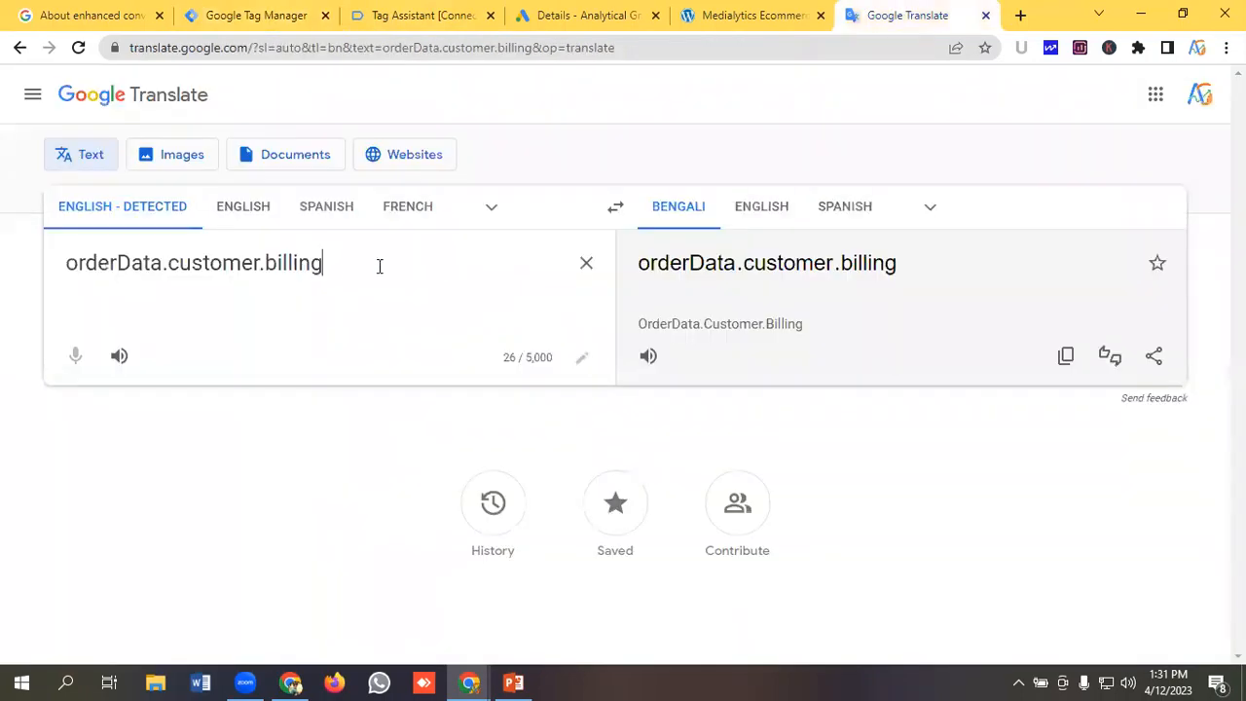
drag(380, 266, 3, 271)
click(261, 14)
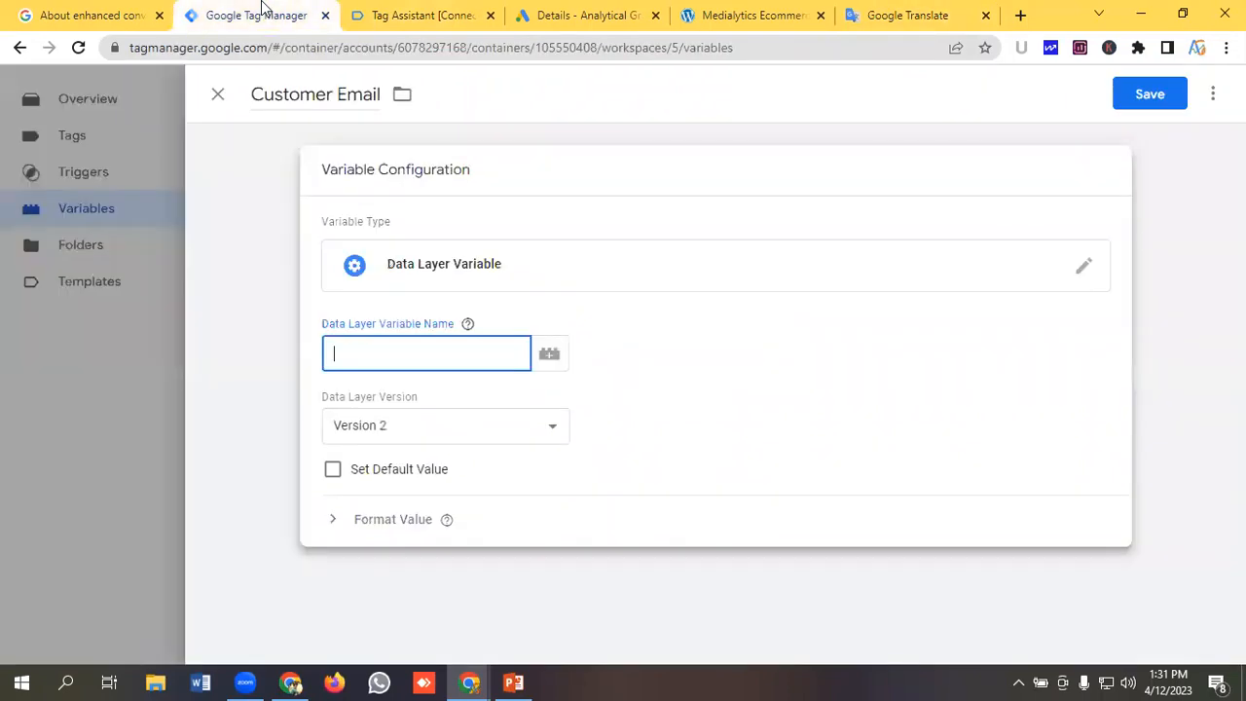
key(ctrl+v)
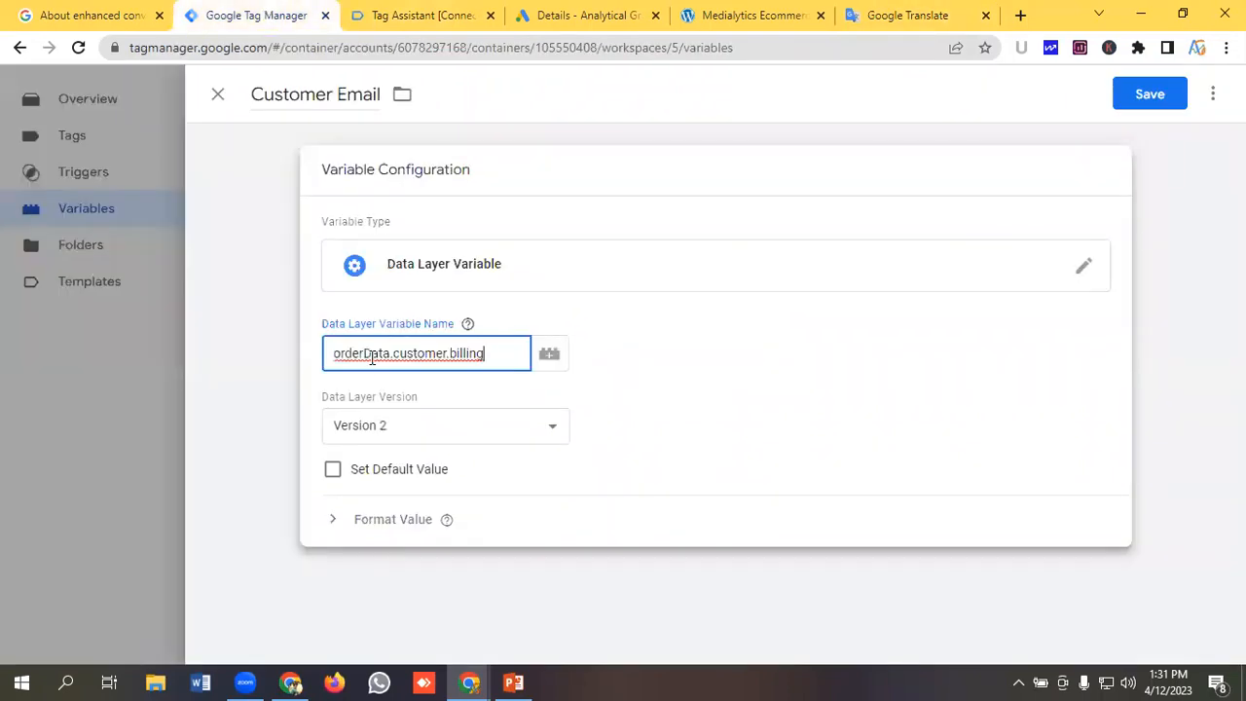
Append the copied email key to complete orderData.customer.billing.email and save the Customer Email variable.
click(434, 15)
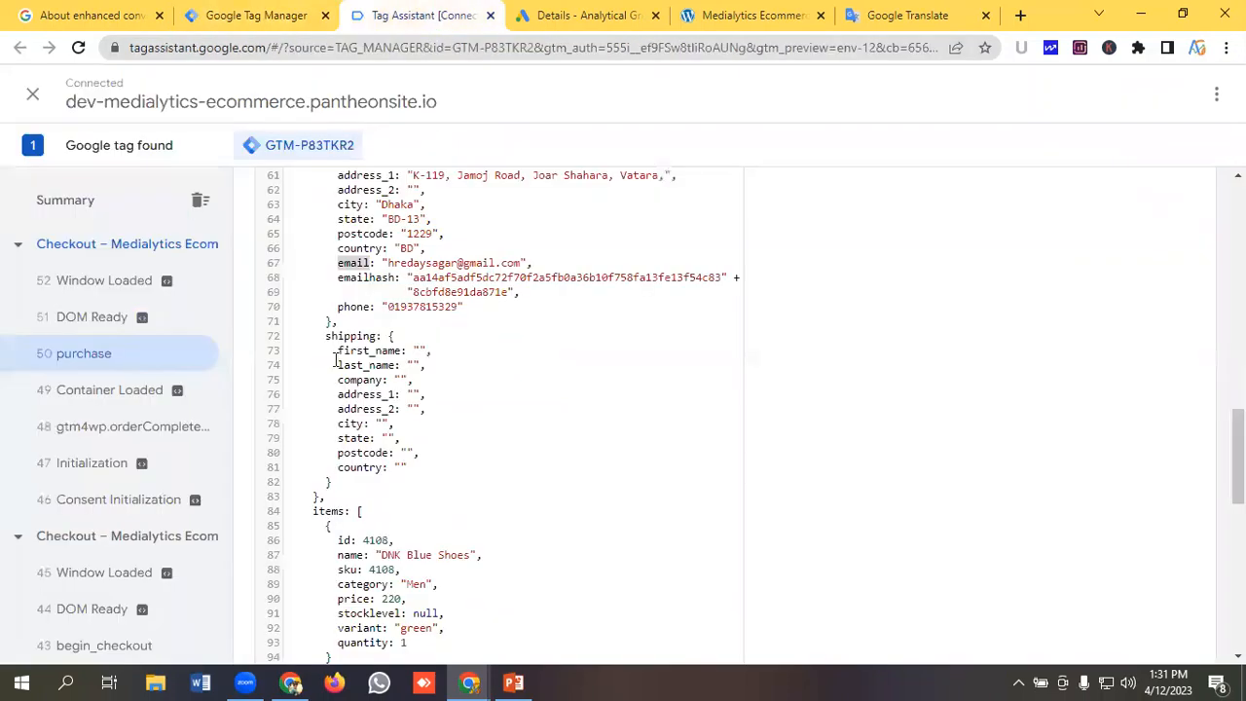
right_click(353, 263)
click(388, 277)
click(220, 13)
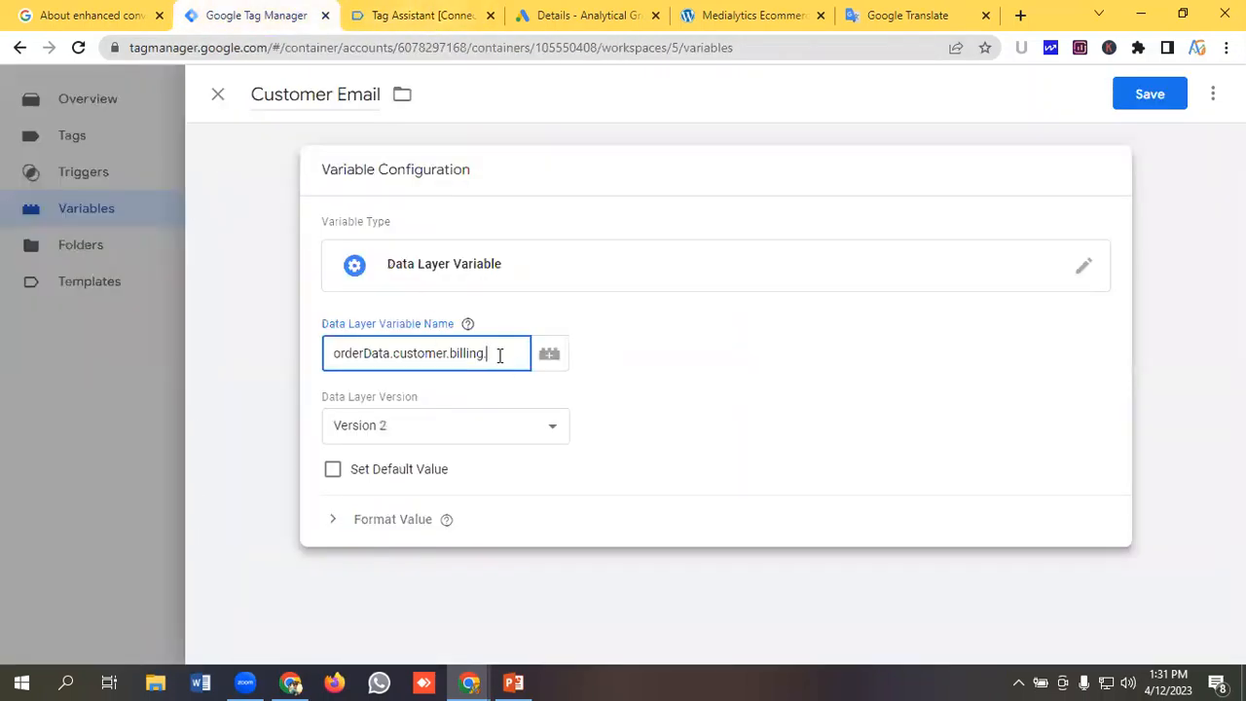
key(ctrl+v)
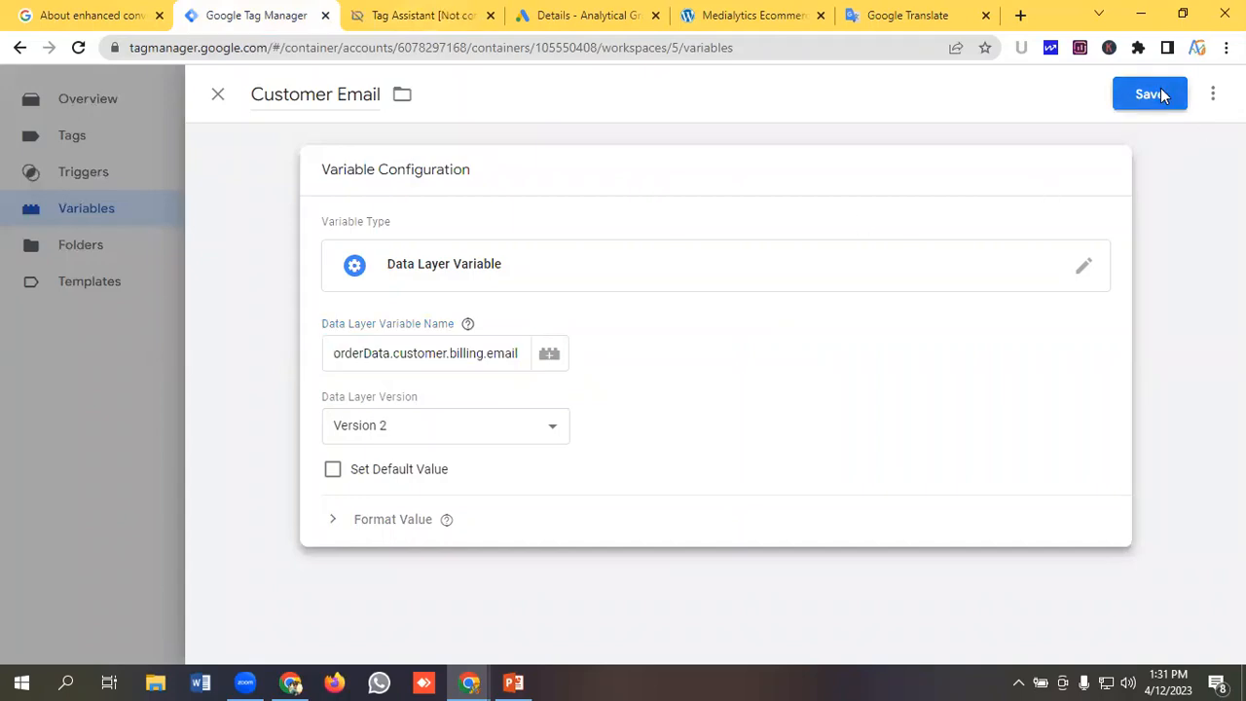
click(1168, 92)
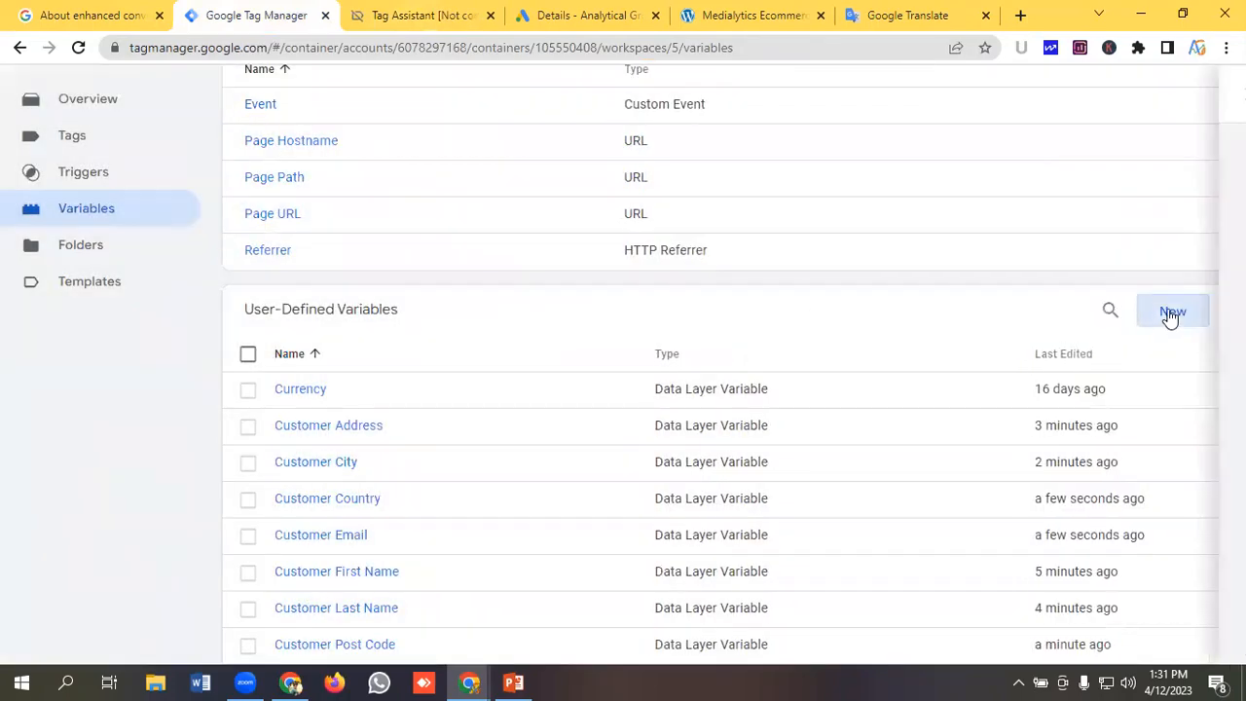
Start another new user-defined variable and copy the phone key from the billing data in Tag Assistant.
click(1172, 314)
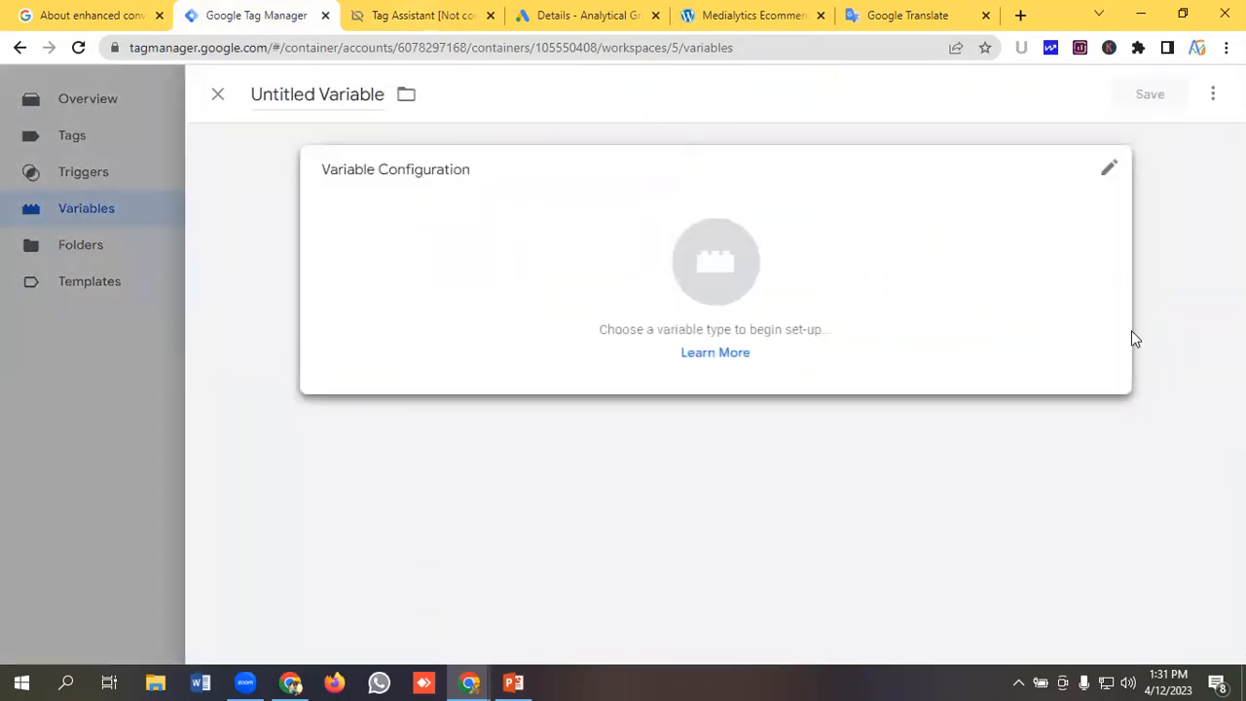
click(409, 15)
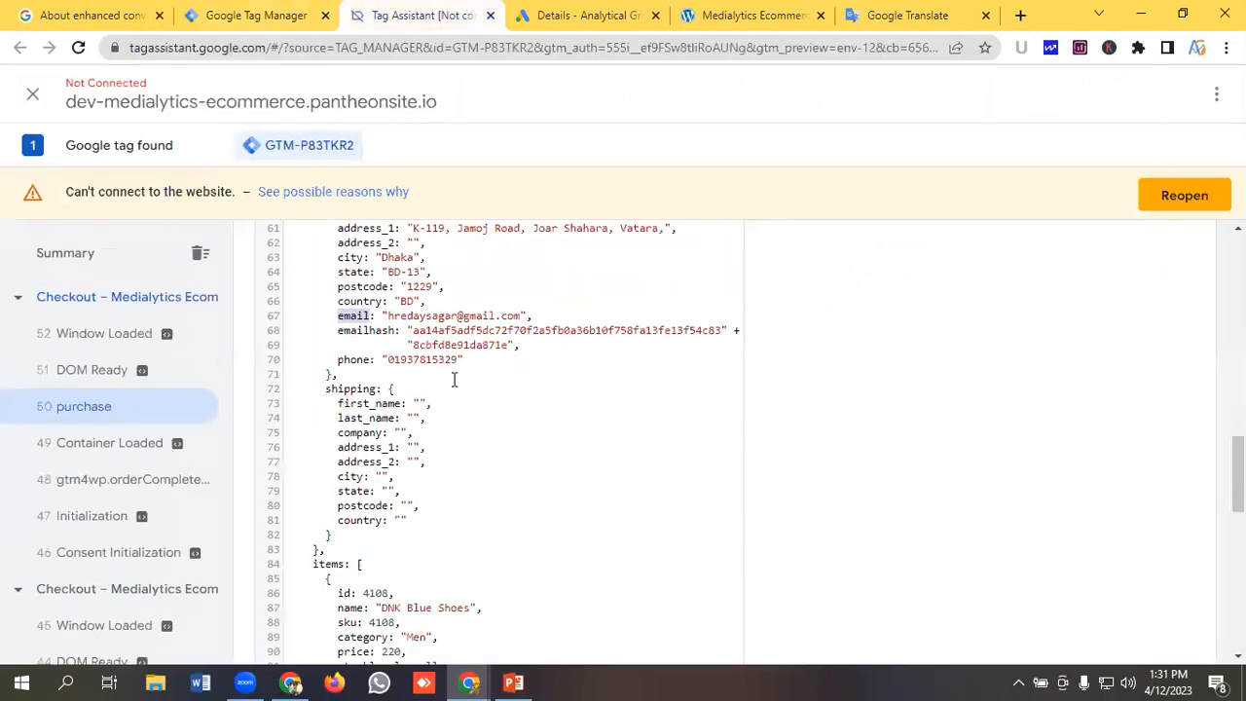
double_click(354, 360)
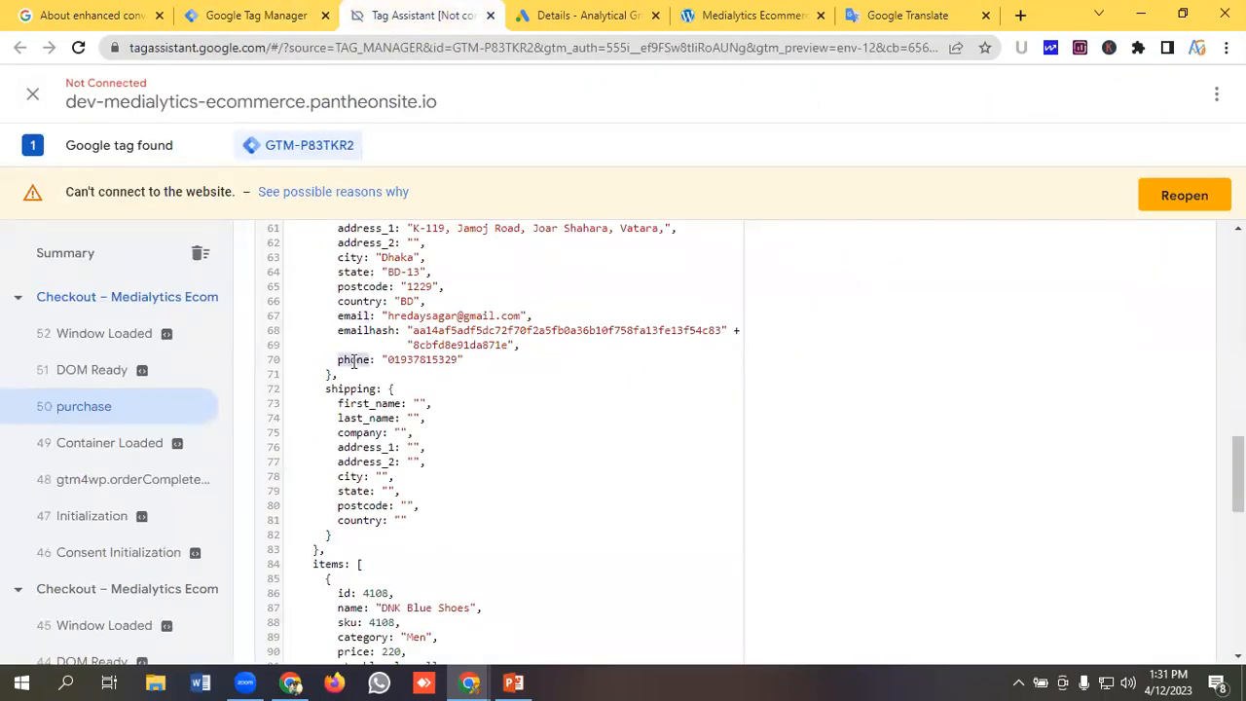
right_click(344, 359)
click(387, 371)
click(255, 15)
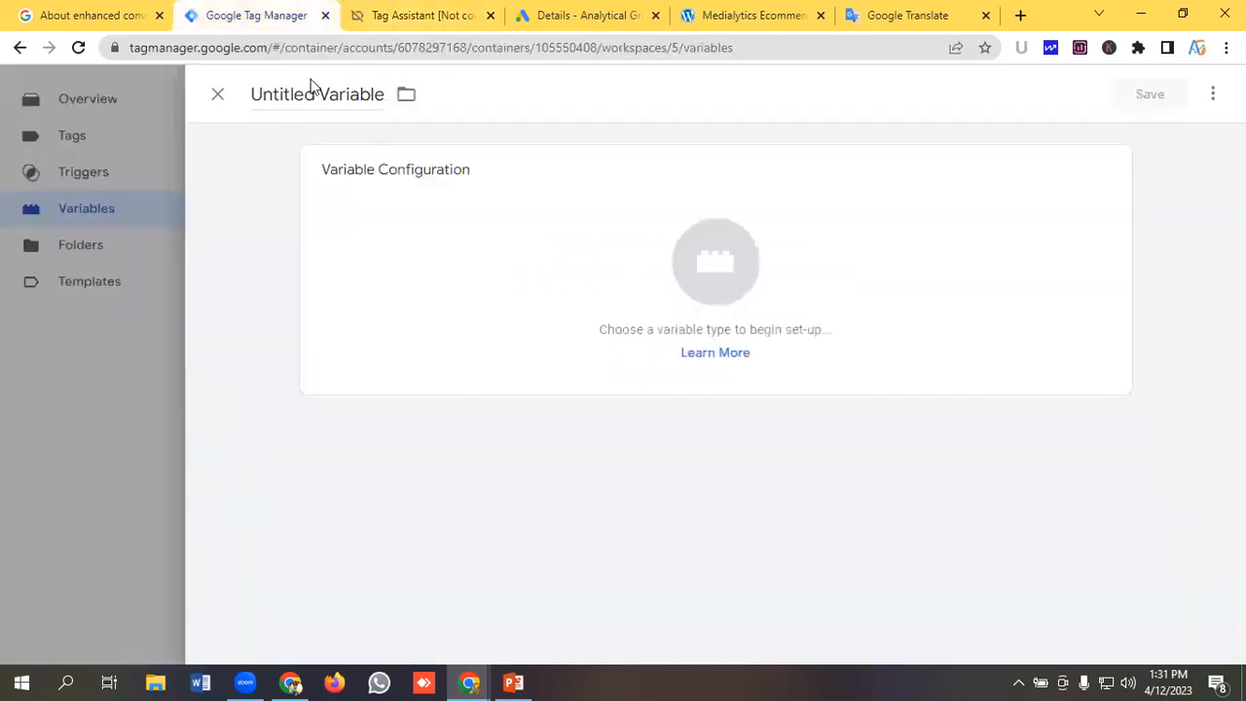
Name the new variable Customer Phone Number.
click(315, 101)
key(ctrl+a)
key(BackSpace)
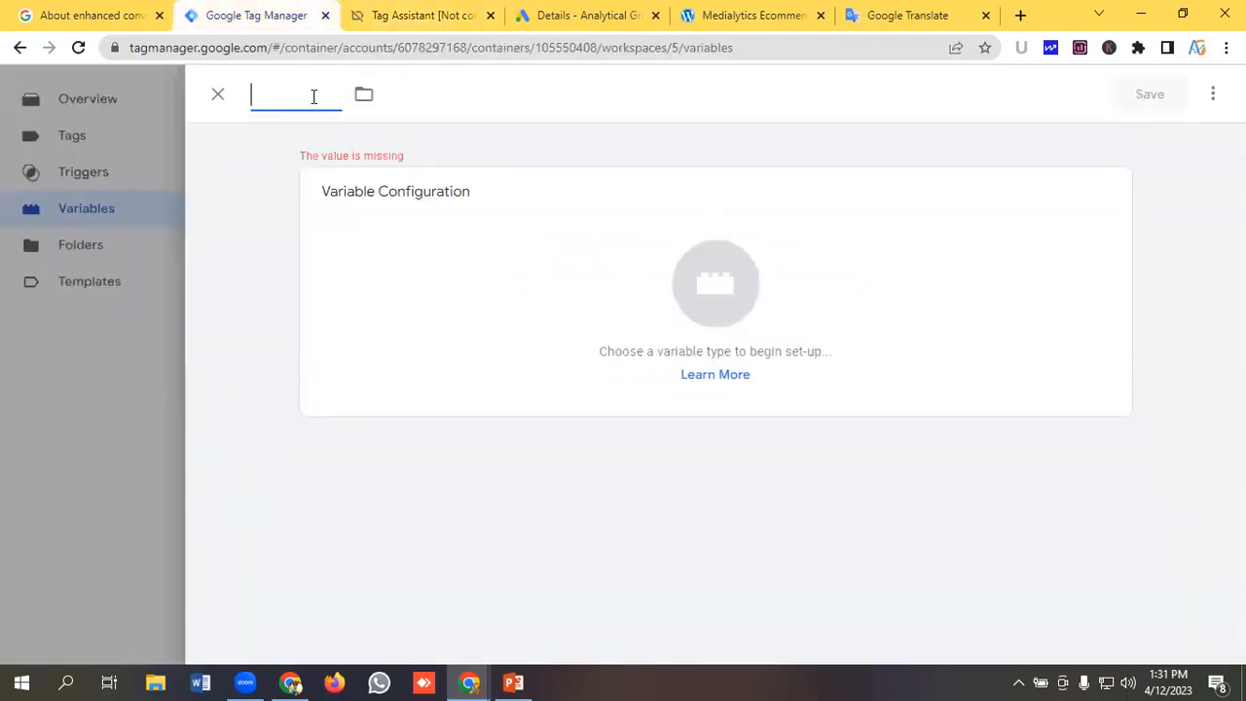
text(Custome)
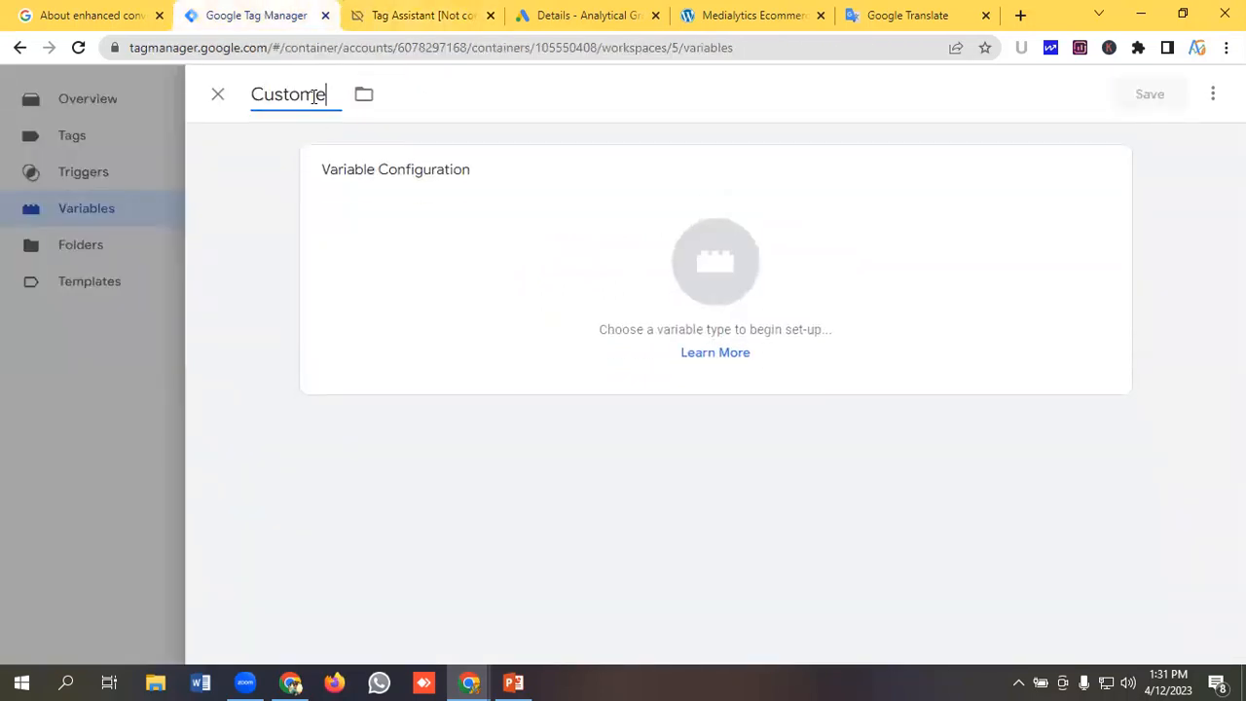
text(r Phone )
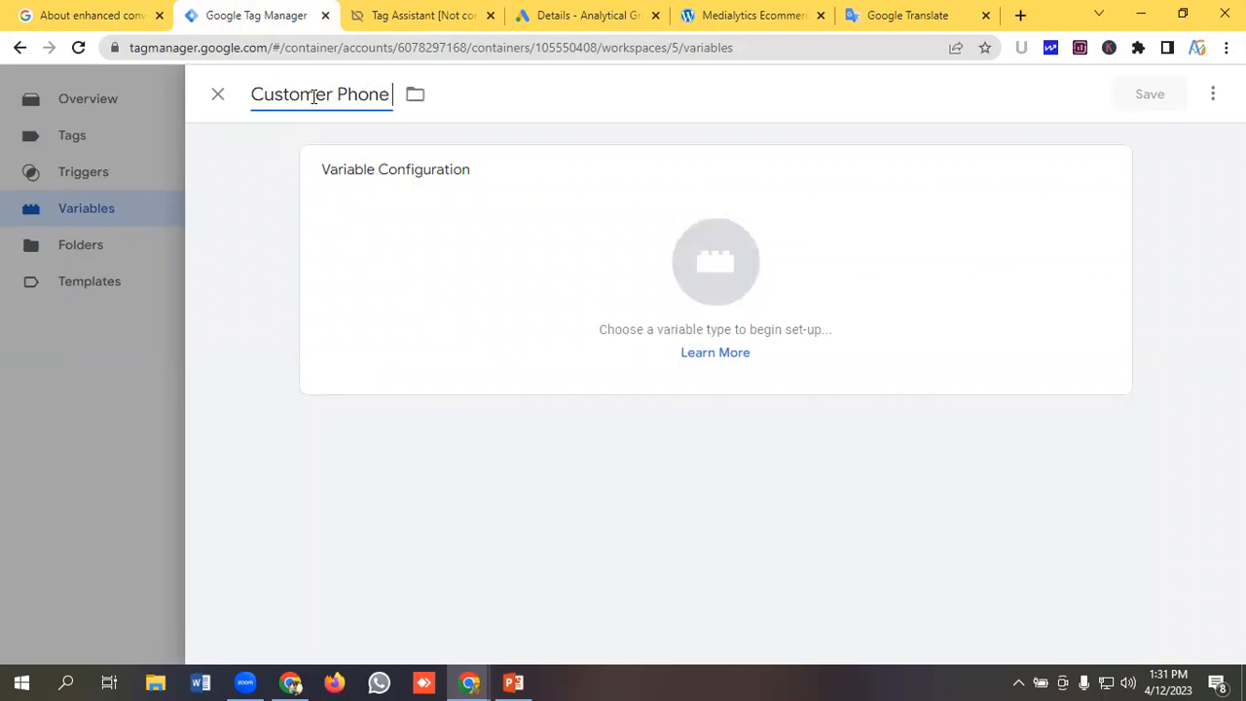
text(Number)
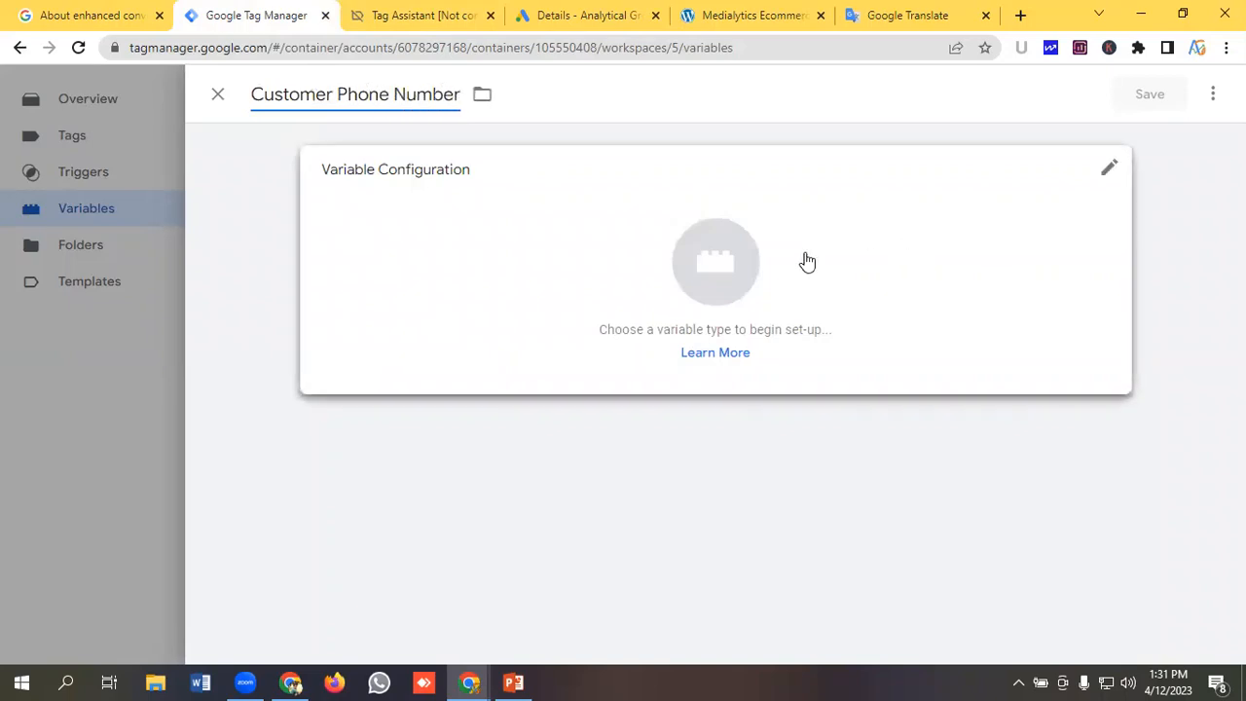
Set the variable type to Data Layer Variable and paste orderData.customer.billing from Google Translate, adding a trailing dot.
click(699, 261)
scroll(818, 467, down, 1)
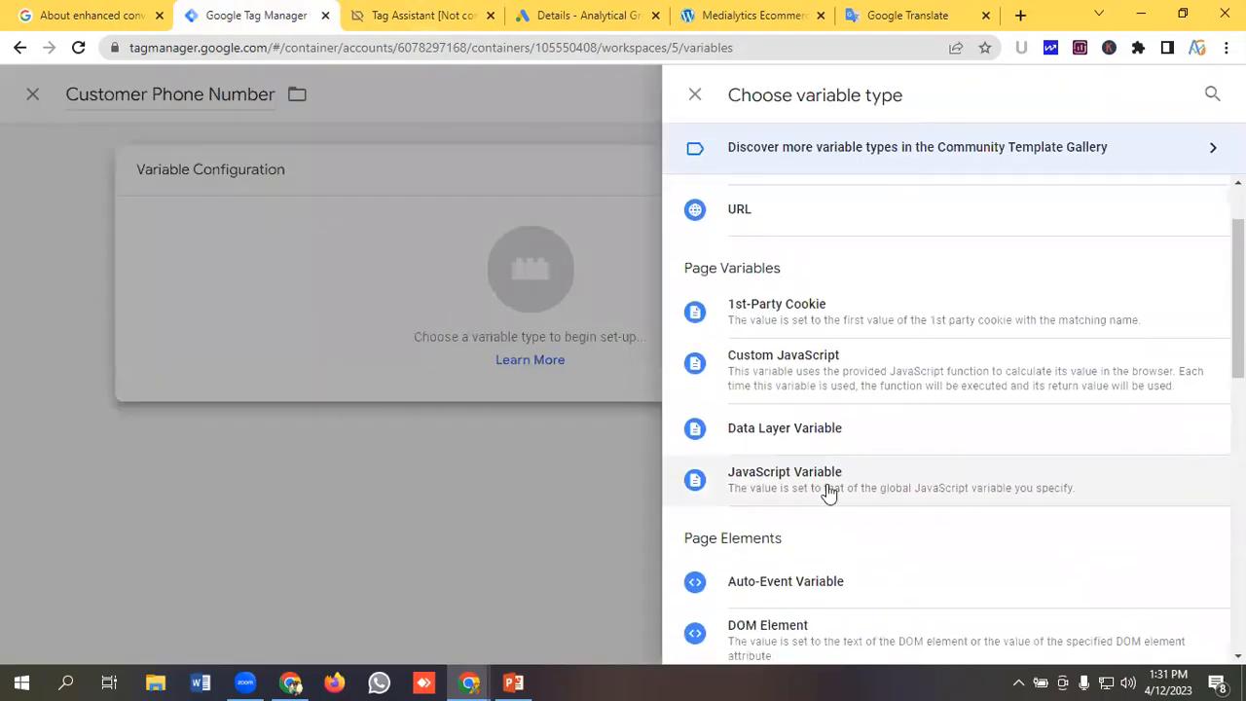
click(799, 442)
click(437, 357)
click(881, 25)
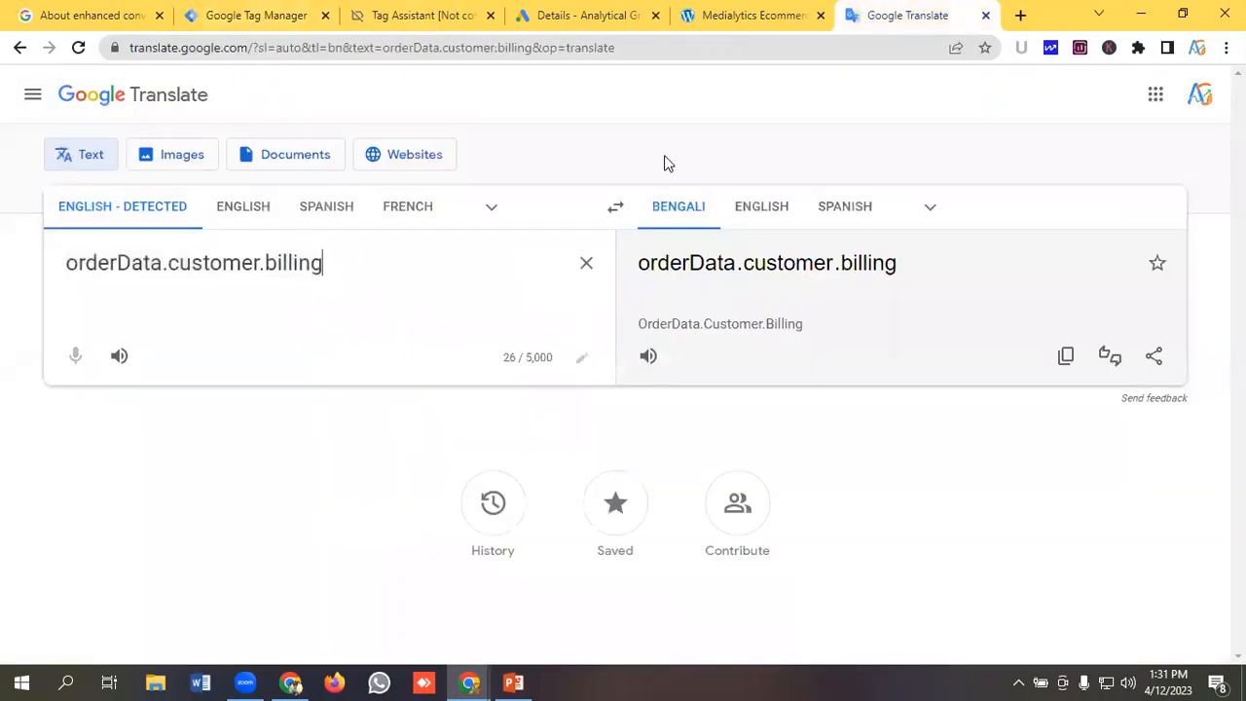
drag(379, 266, 5, 263)
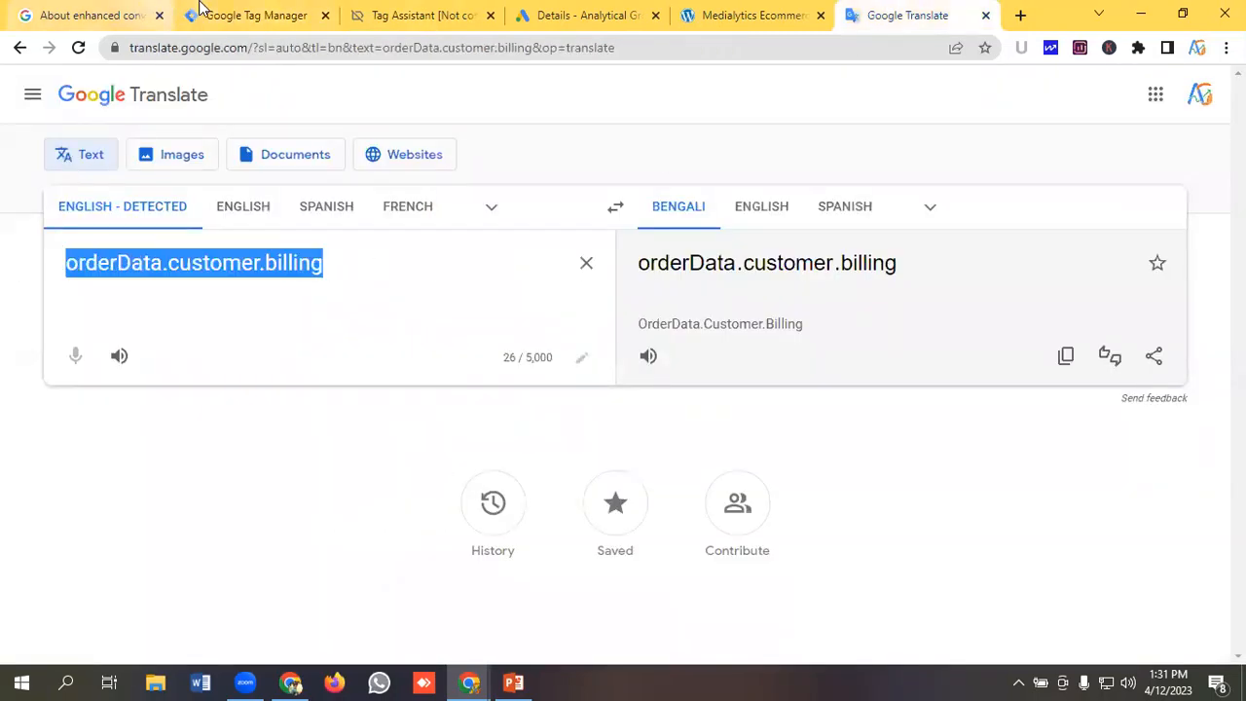
click(243, 15)
key(ctrl+v)
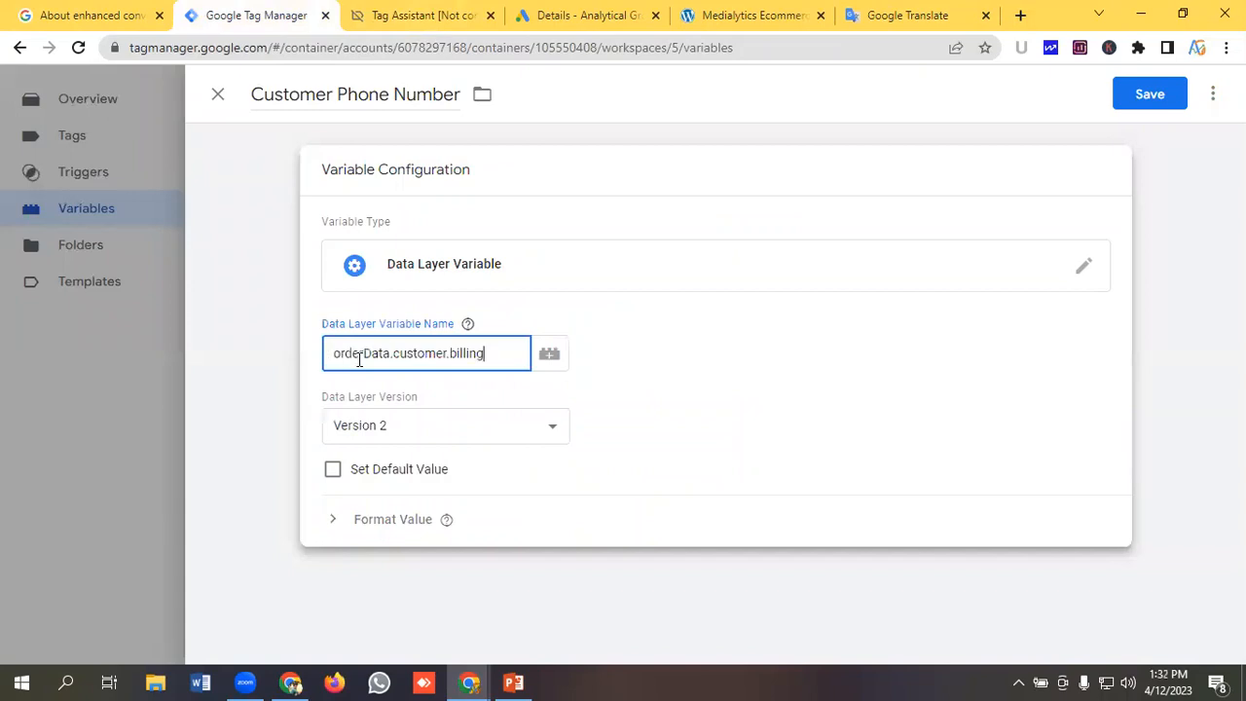
text(.)
Paste the phone key copied from Tag Assistant to complete orderData.customer.billing.phone and save the Customer Phone Number variable.
click(457, 30)
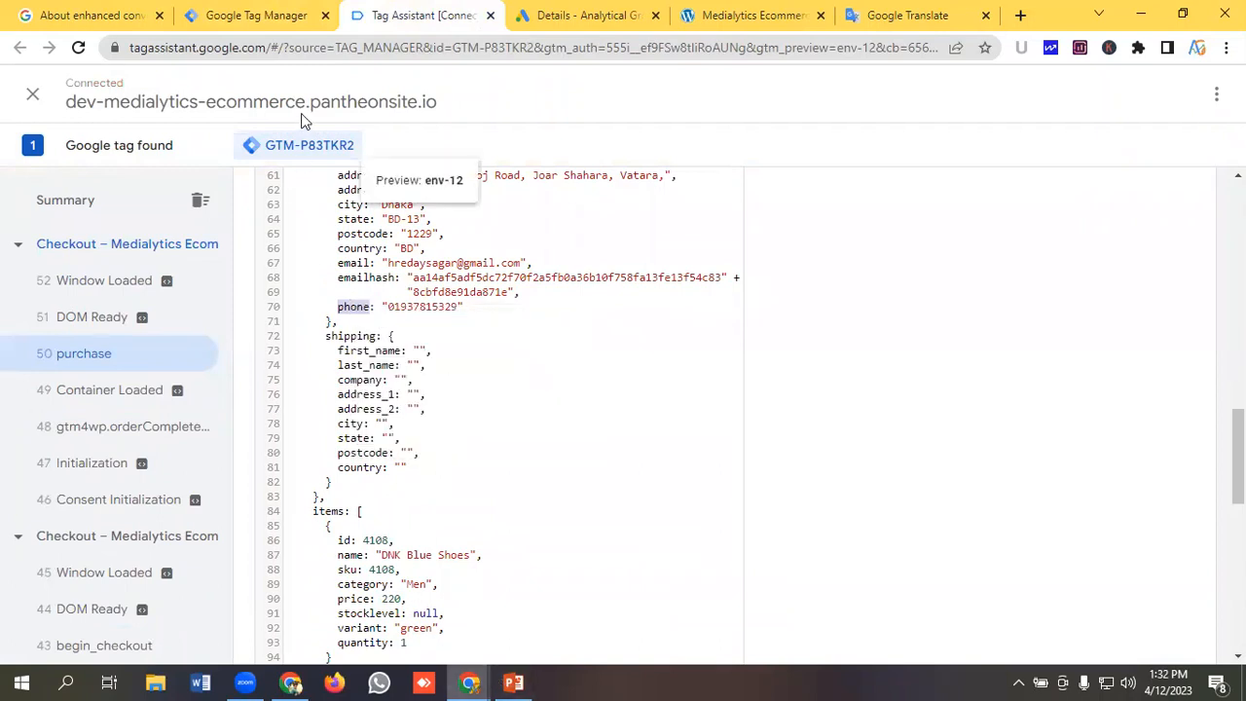
click(249, 12)
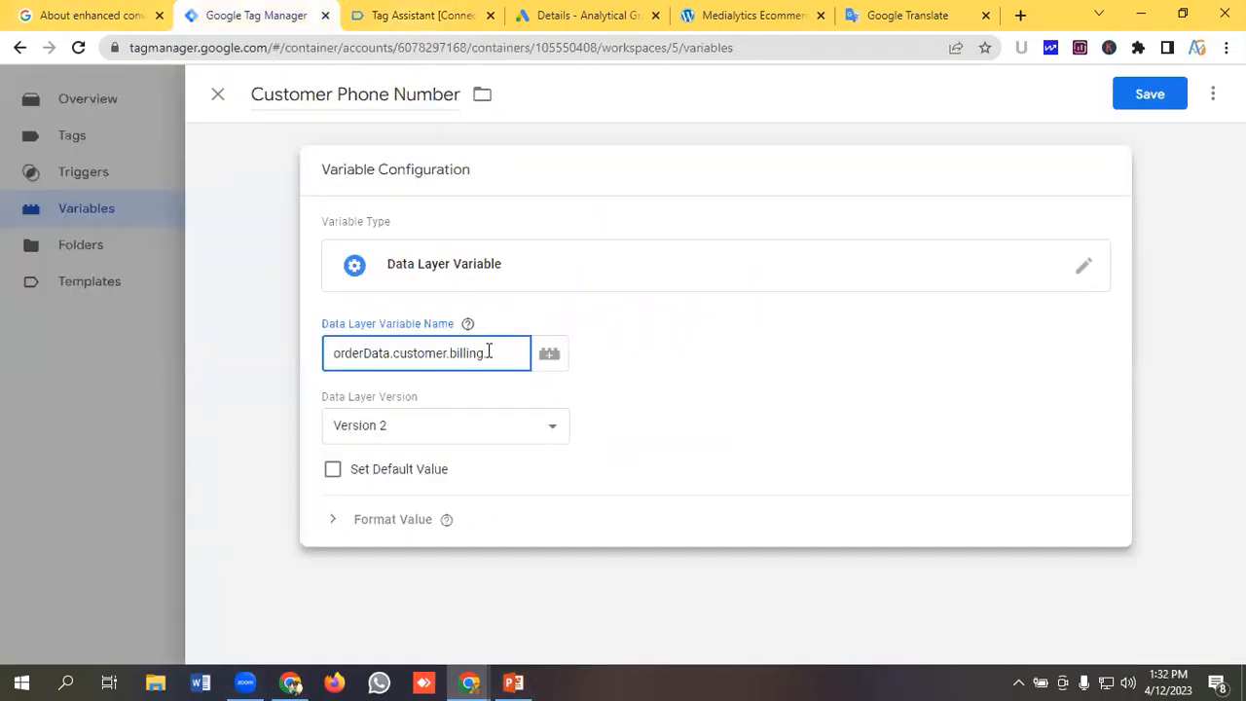
key(ctrl+v)
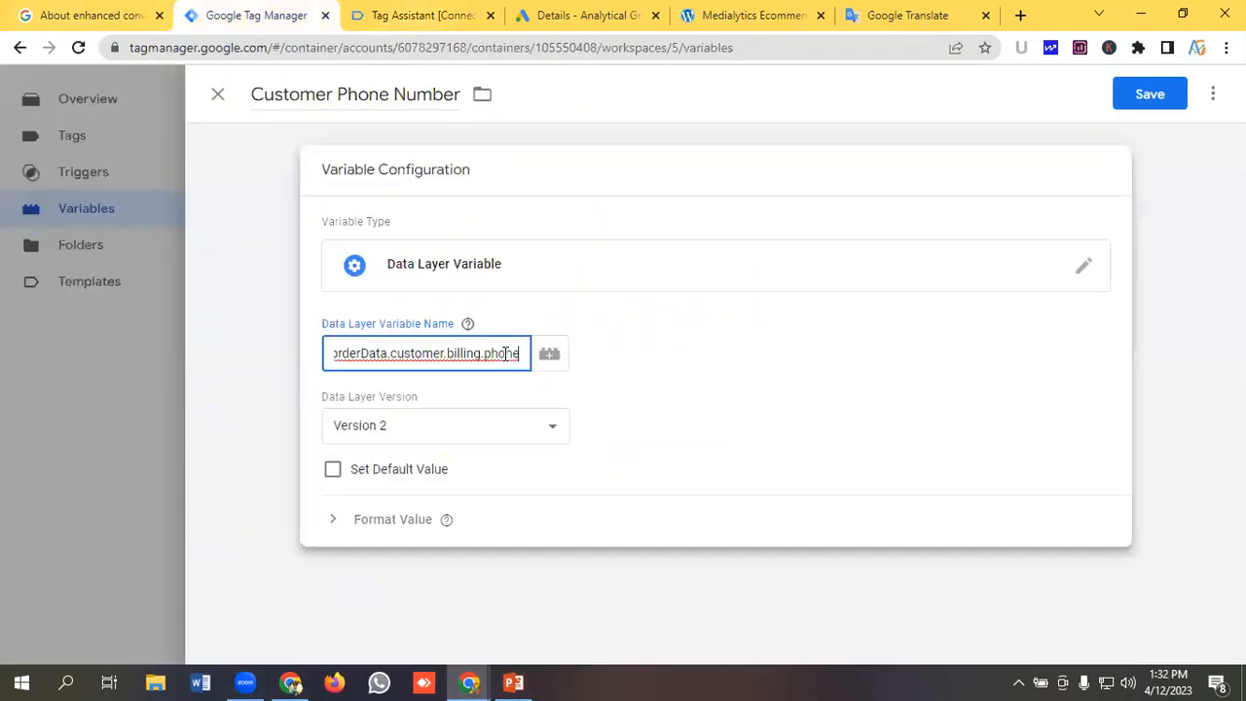
click(1137, 91)
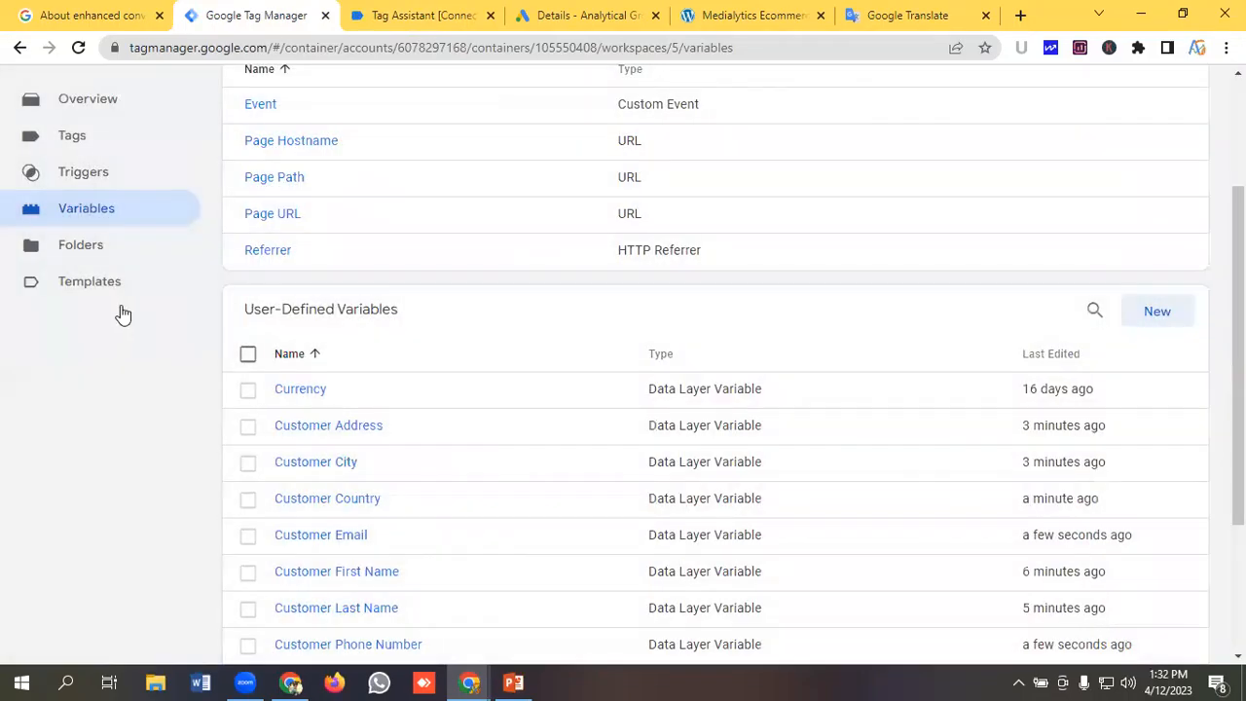
Open the workspace's Tags list.
scroll(122, 314, up, 2)
click(95, 321)
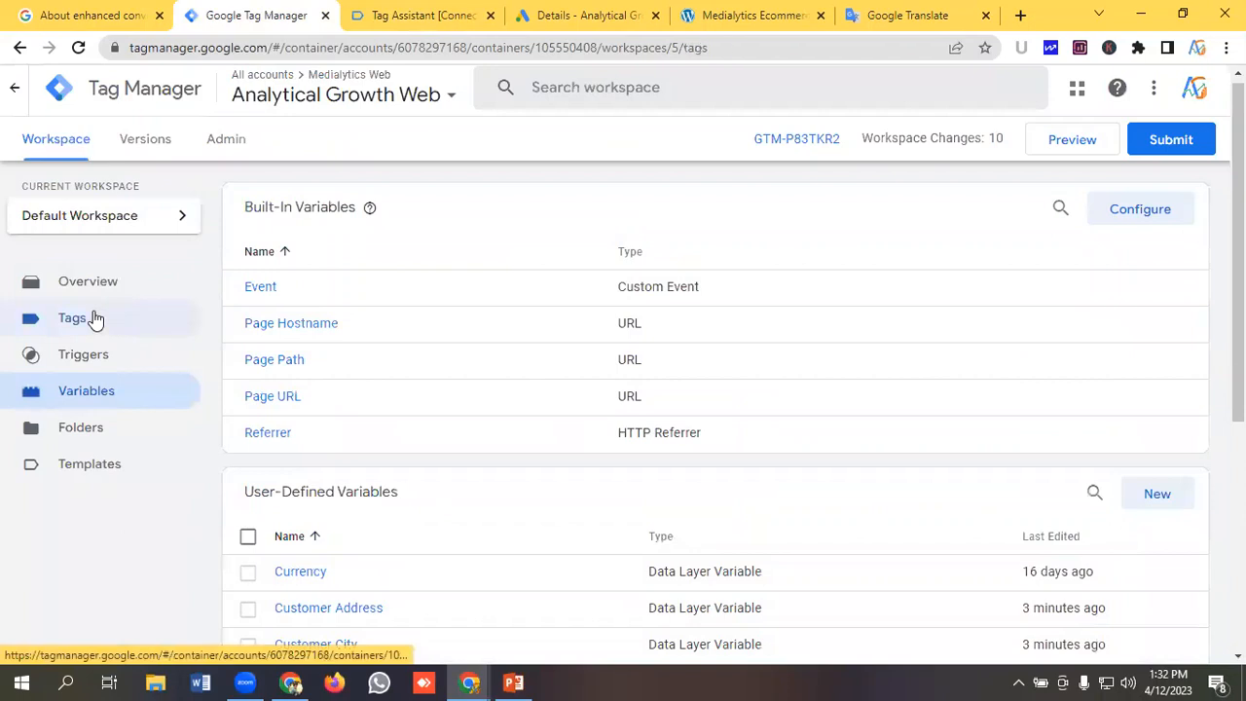
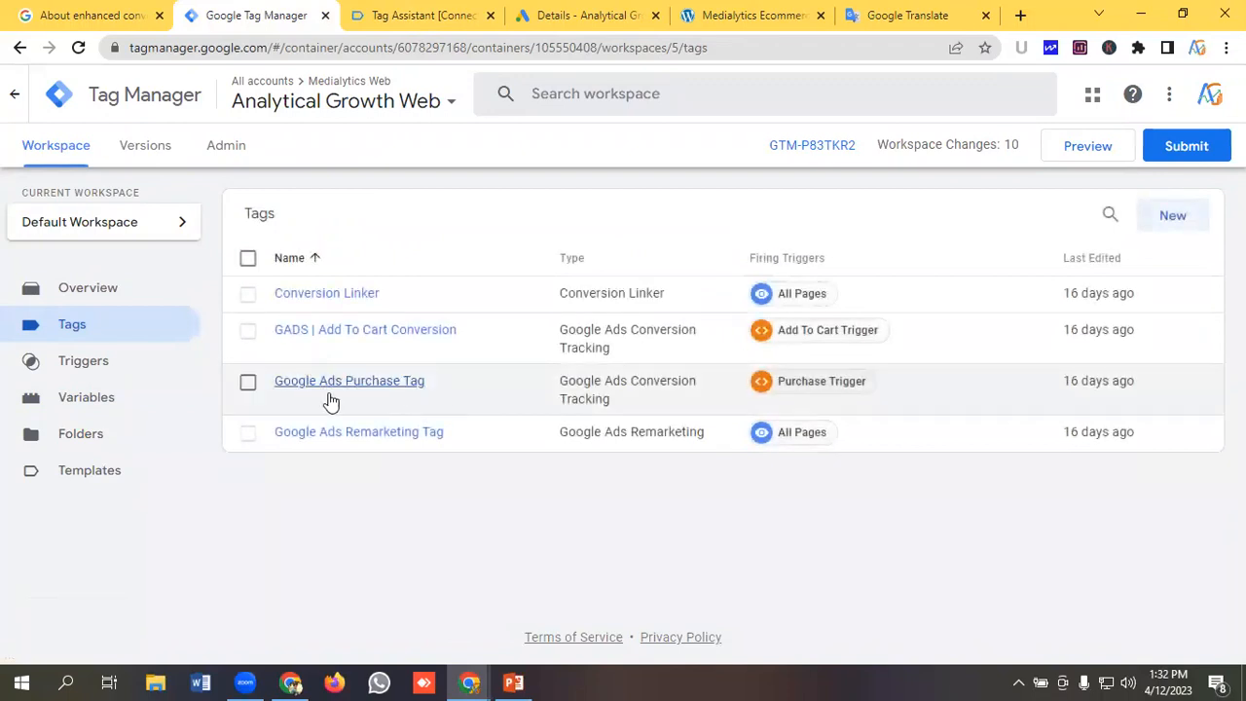
Open the Google Ads Purchase Tag and enable including user-provided data from the website.
click(382, 387)
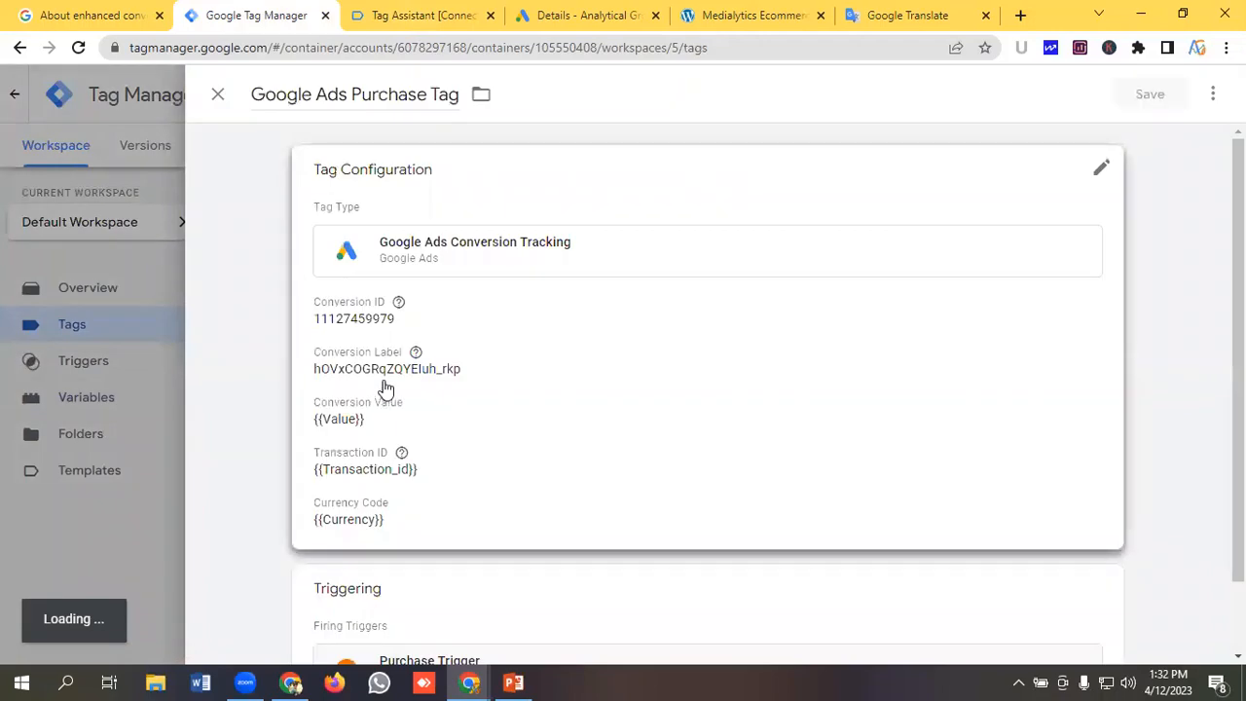
scroll(524, 416, down, 2)
click(521, 364)
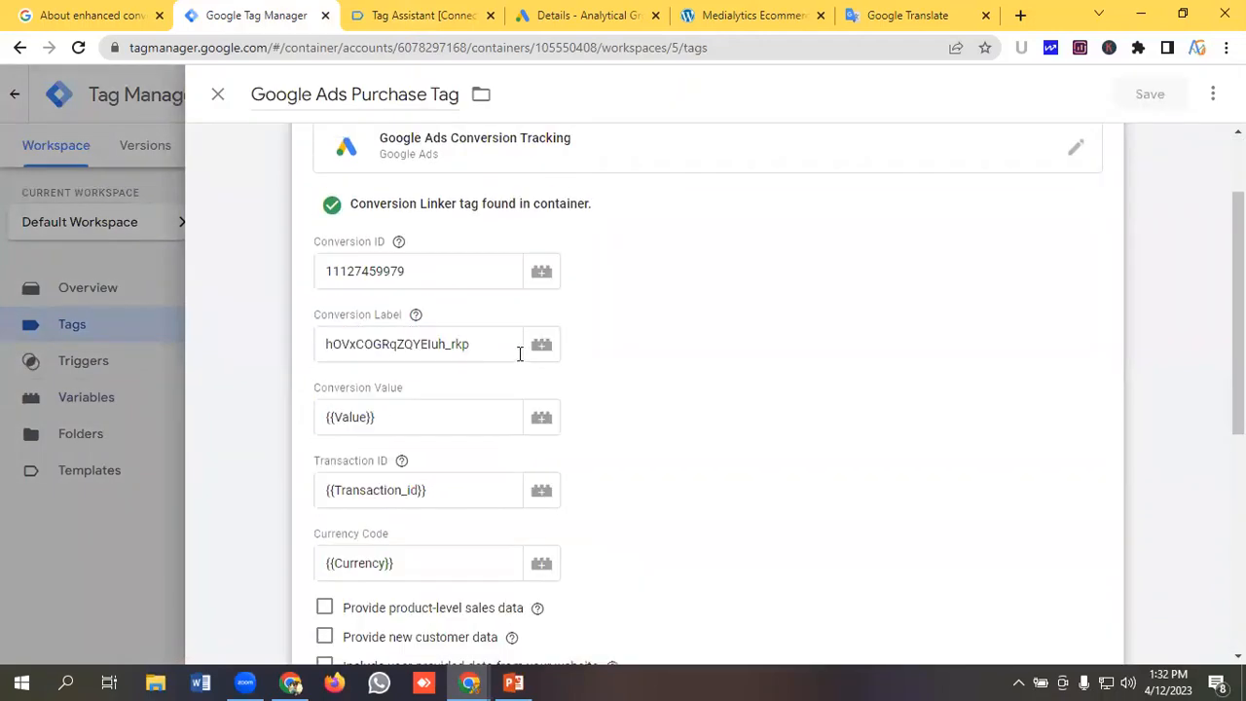
scroll(520, 354, down, 3)
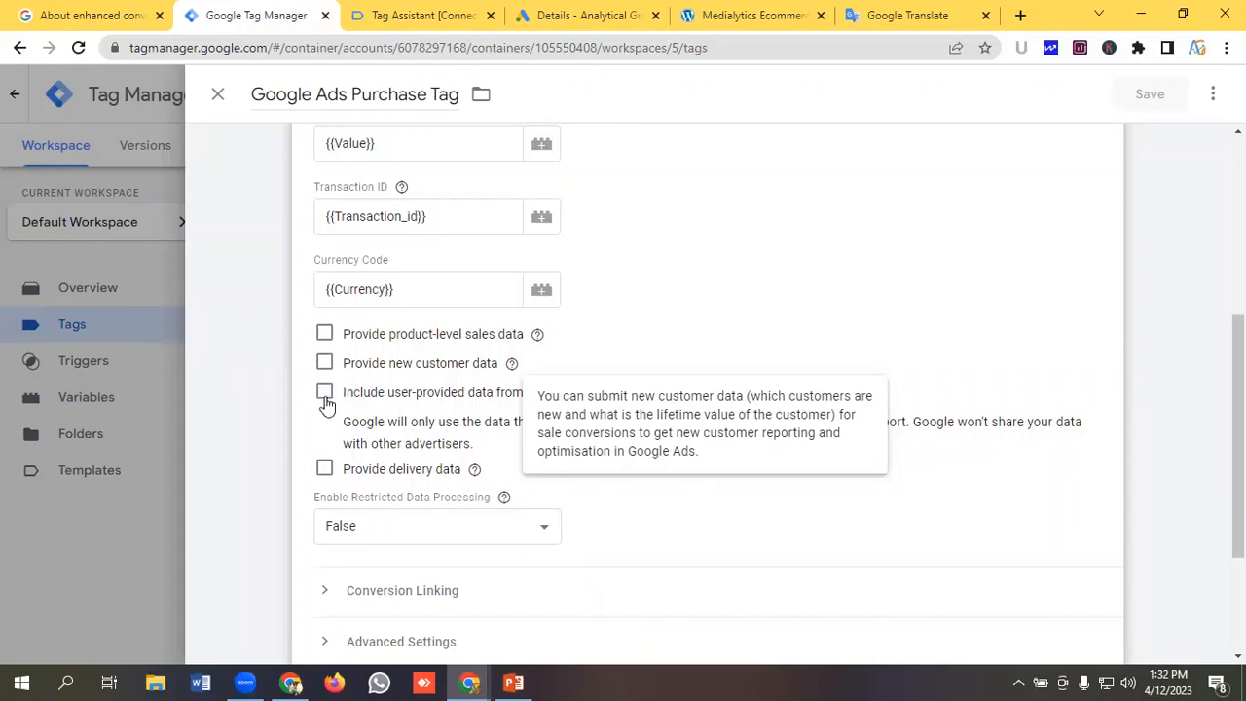
click(325, 394)
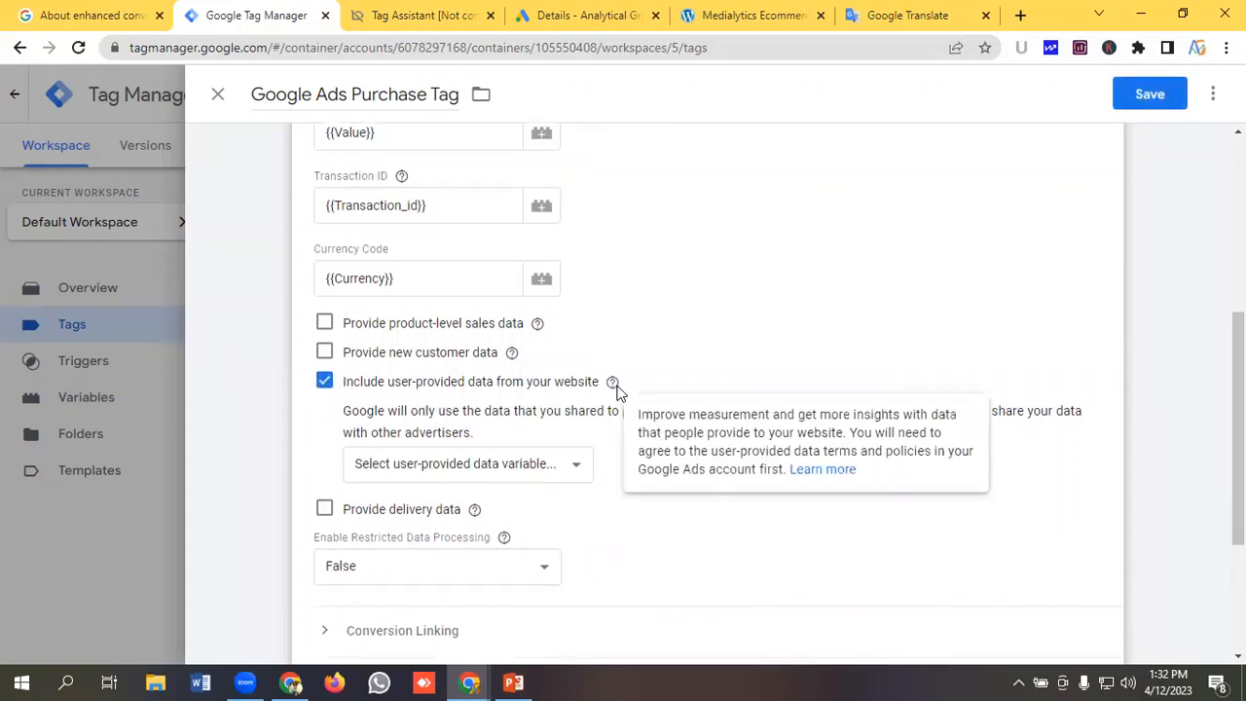
Choose to create a new user-provided data variable for the tag.
scroll(492, 397, down, 1)
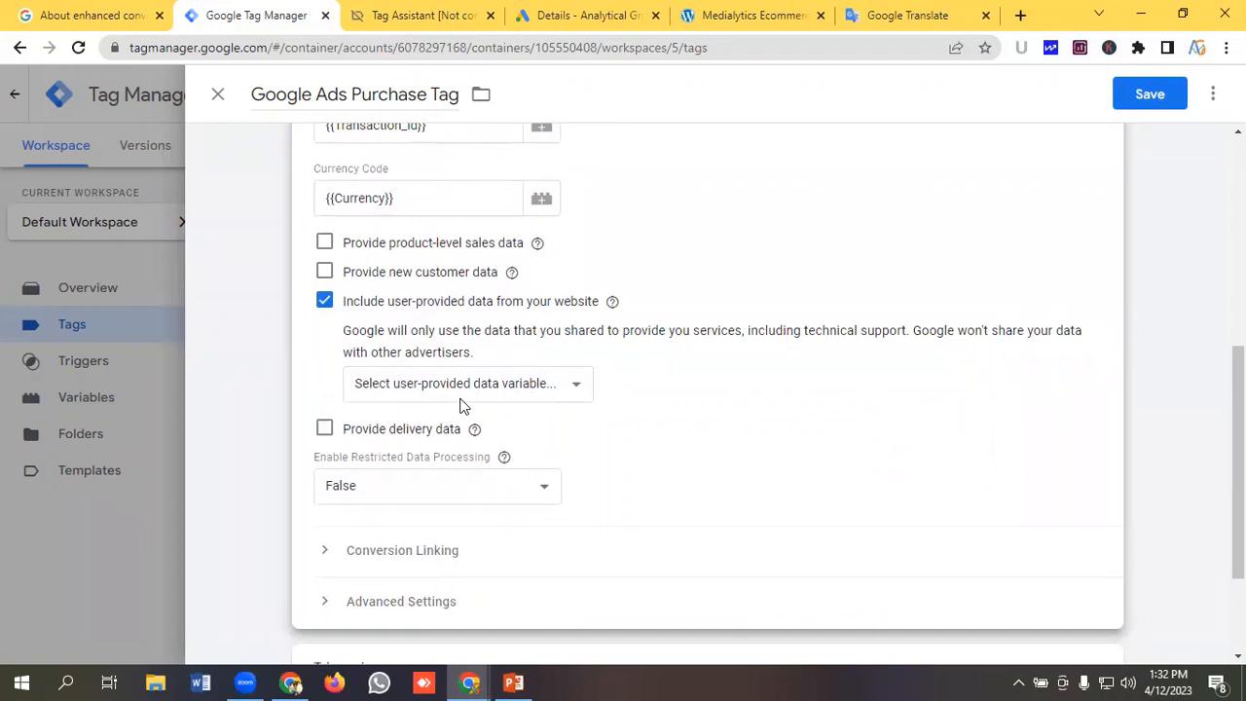
click(468, 393)
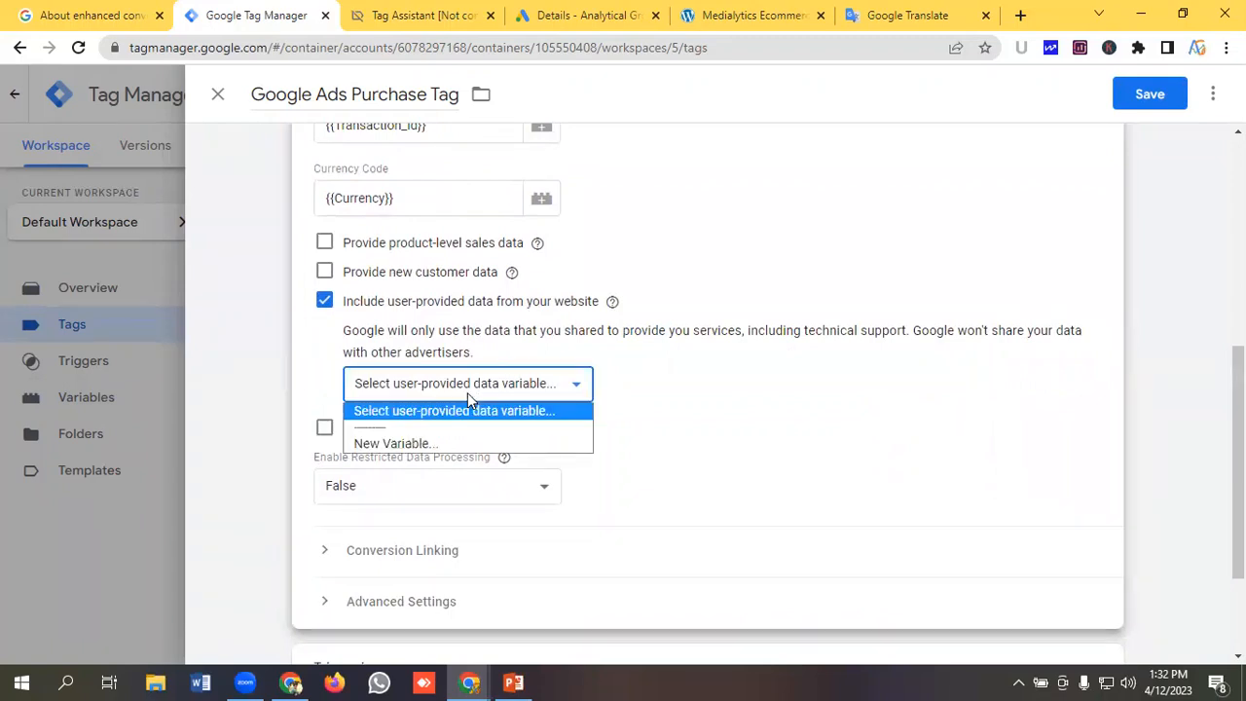
click(394, 444)
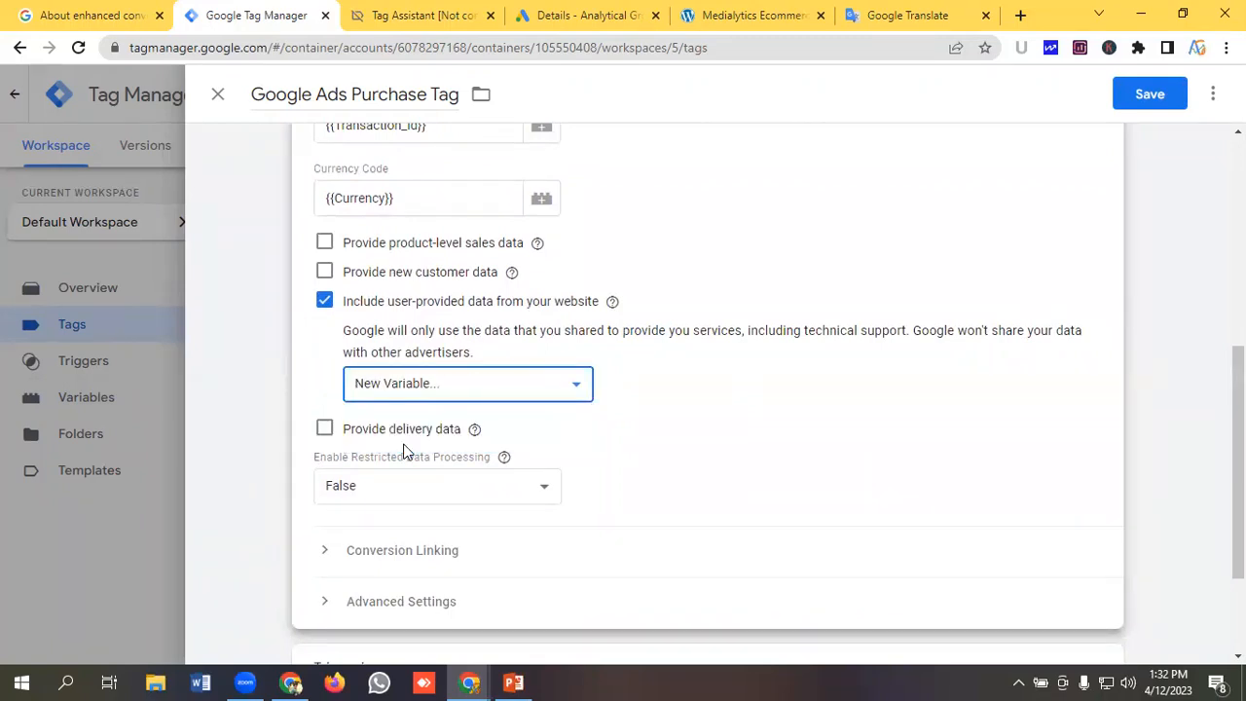
Name the new user-provided data variable Enhanced Conversion Data.
click(293, 101)
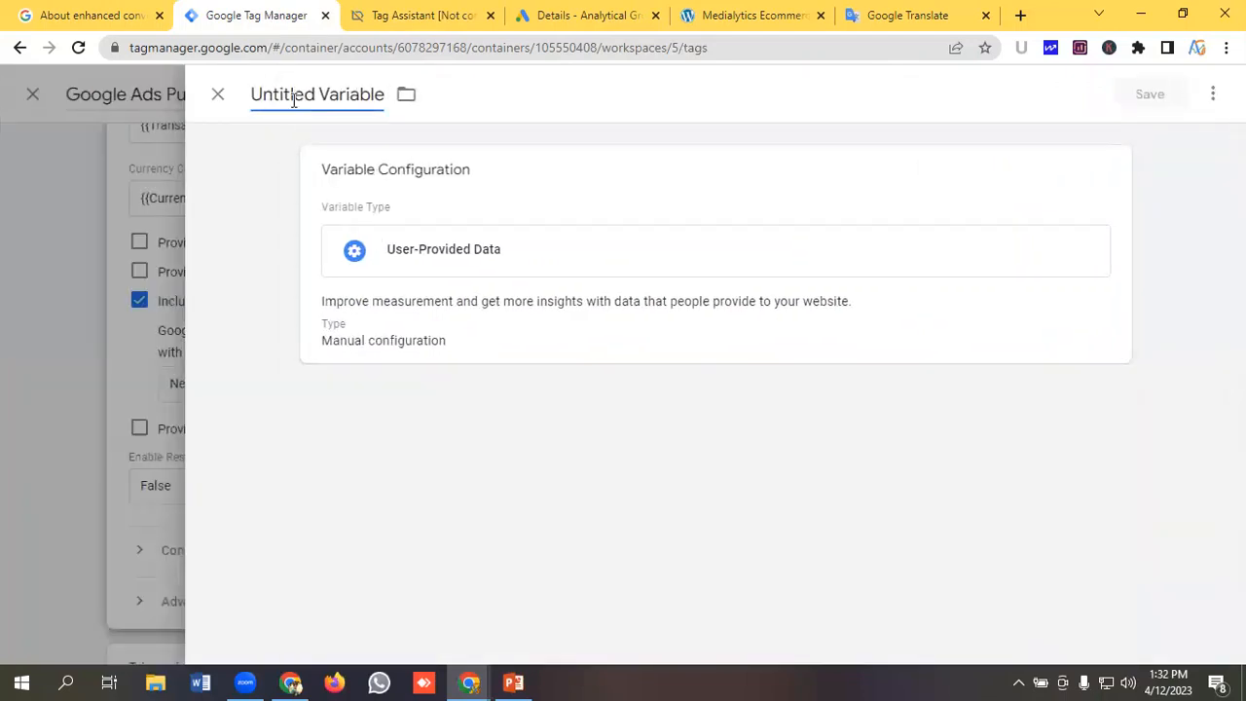
key(ctrl+a)
key(BackSpace)
text(C)
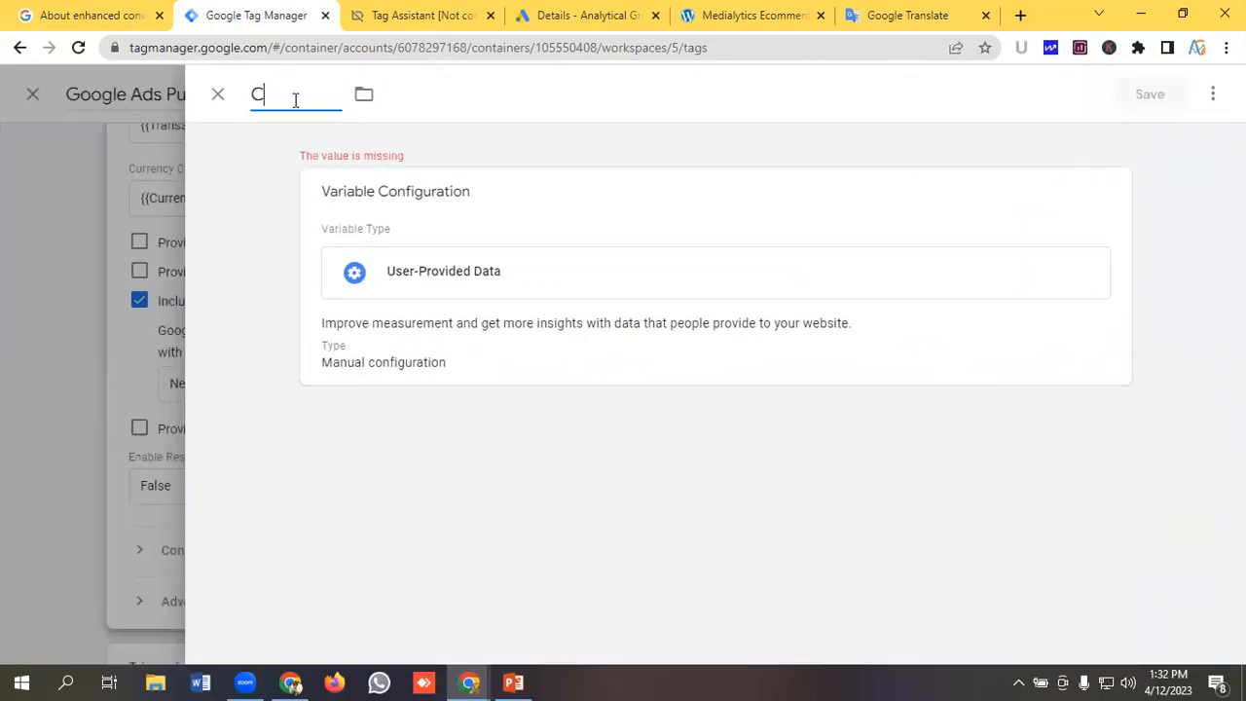
text(us)
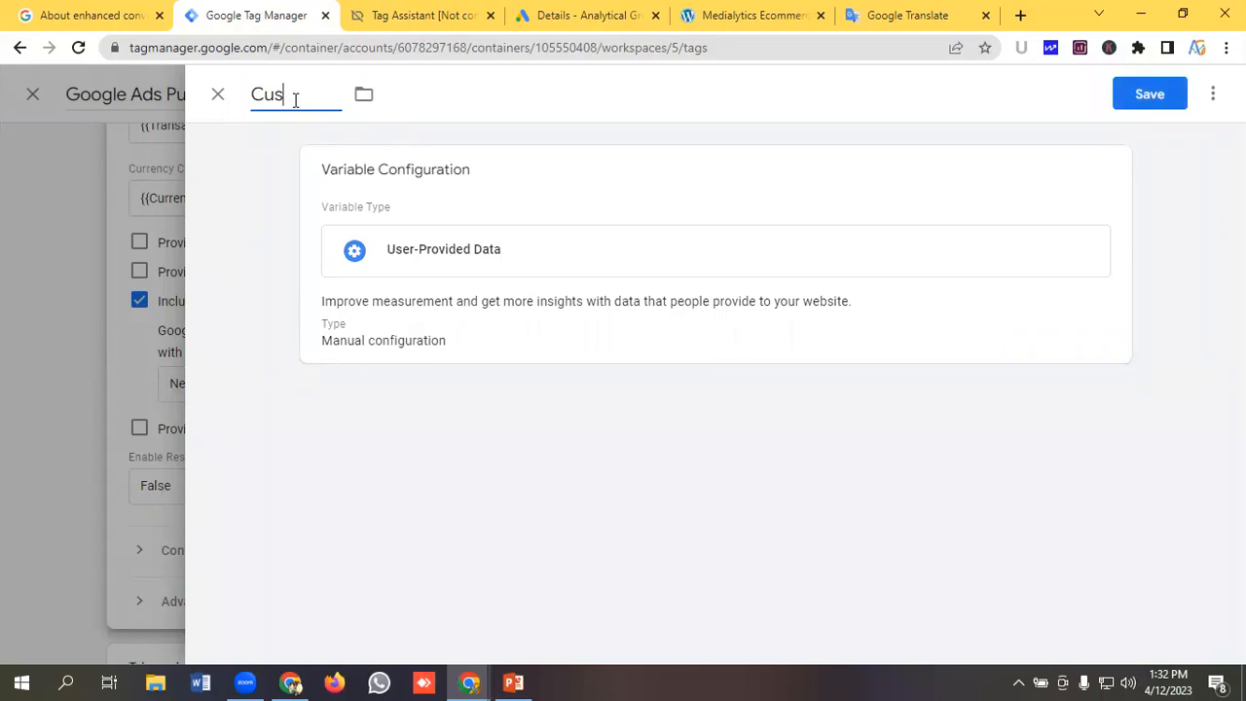
key(BackSpace)
key(BackSpace)
key(BackSpace)
text(Enhanced Convers)
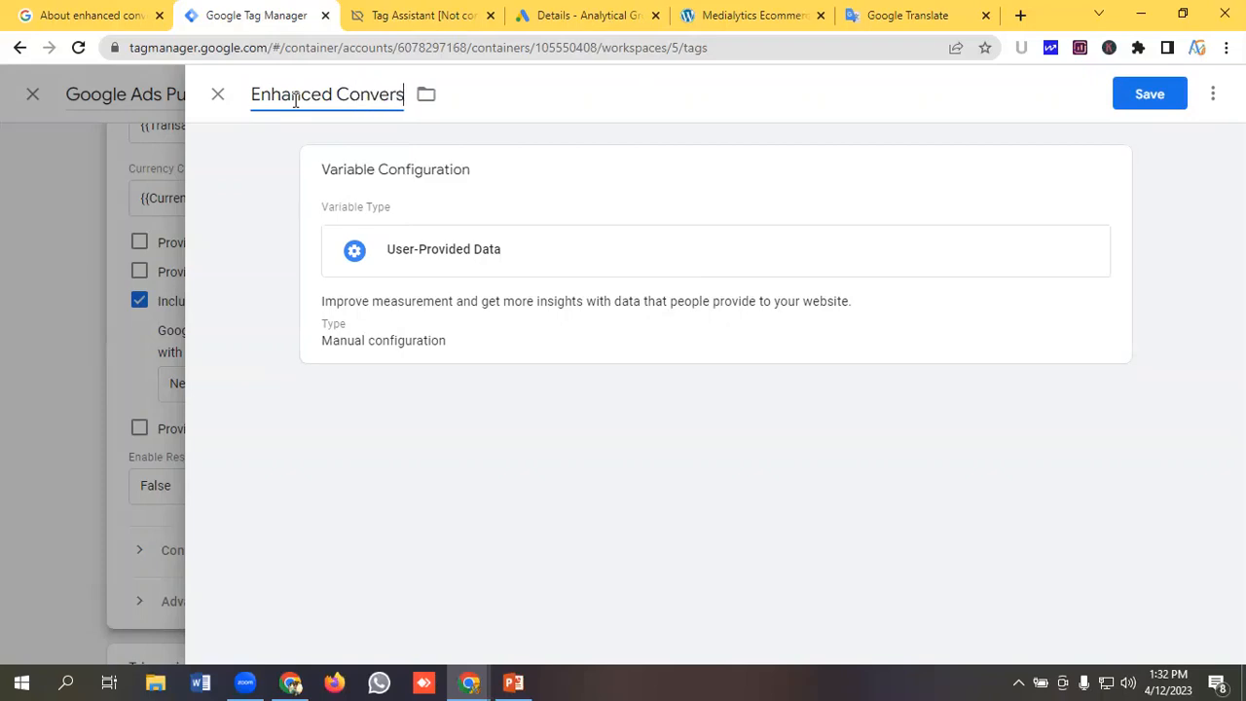
text(ion Data)
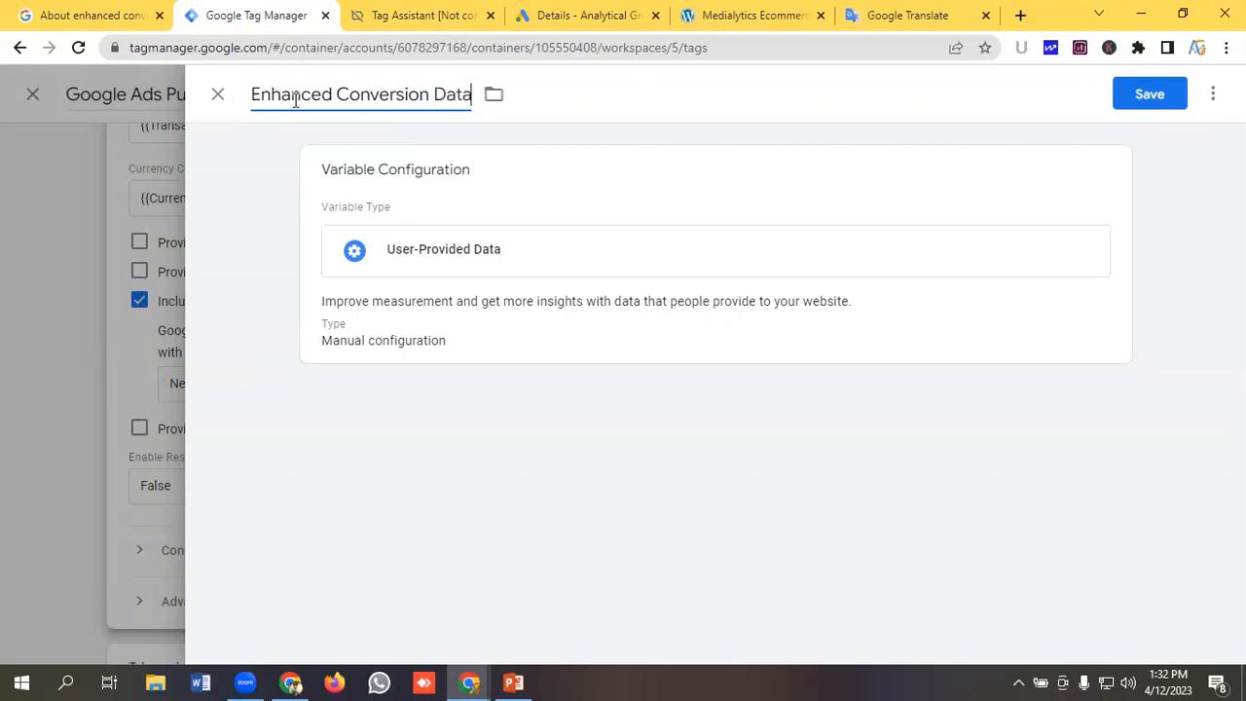
In the manual configuration, set Email to {{Customer Email}} and Phone to {{Customer Phone Number}}.
click(437, 258)
scroll(473, 265, down, 2)
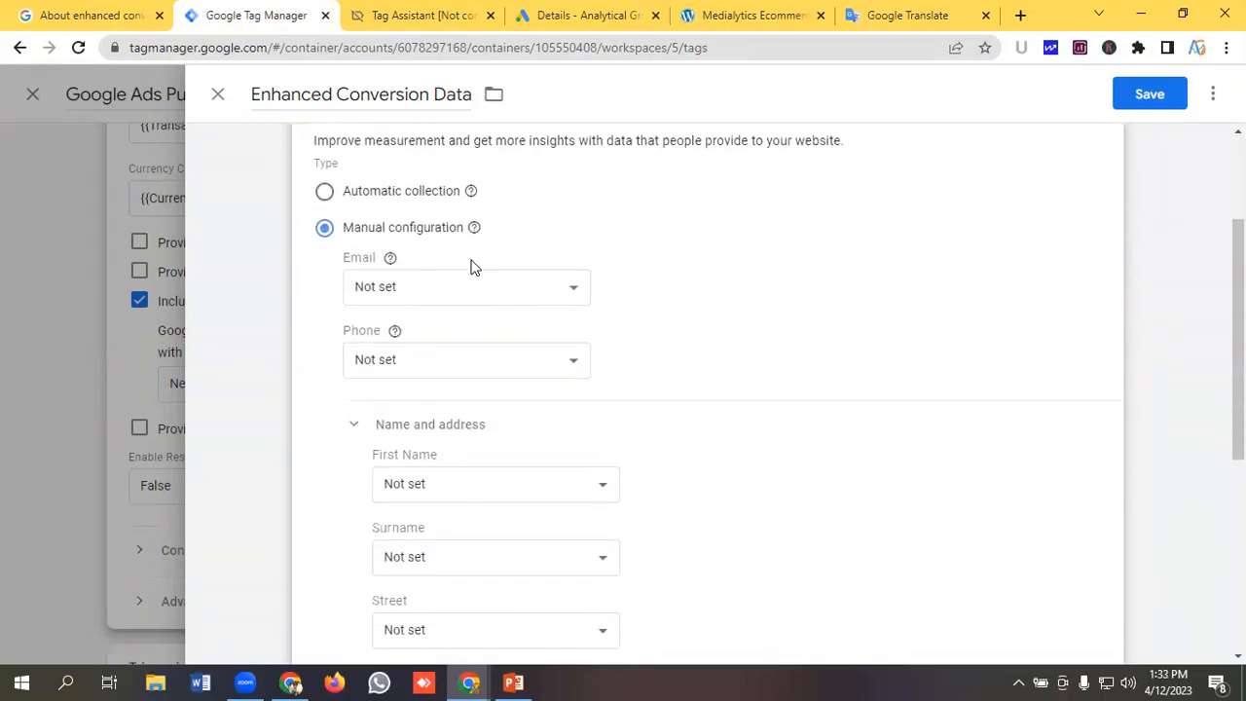
mouse_move(390, 260)
scroll(476, 278, down, 2)
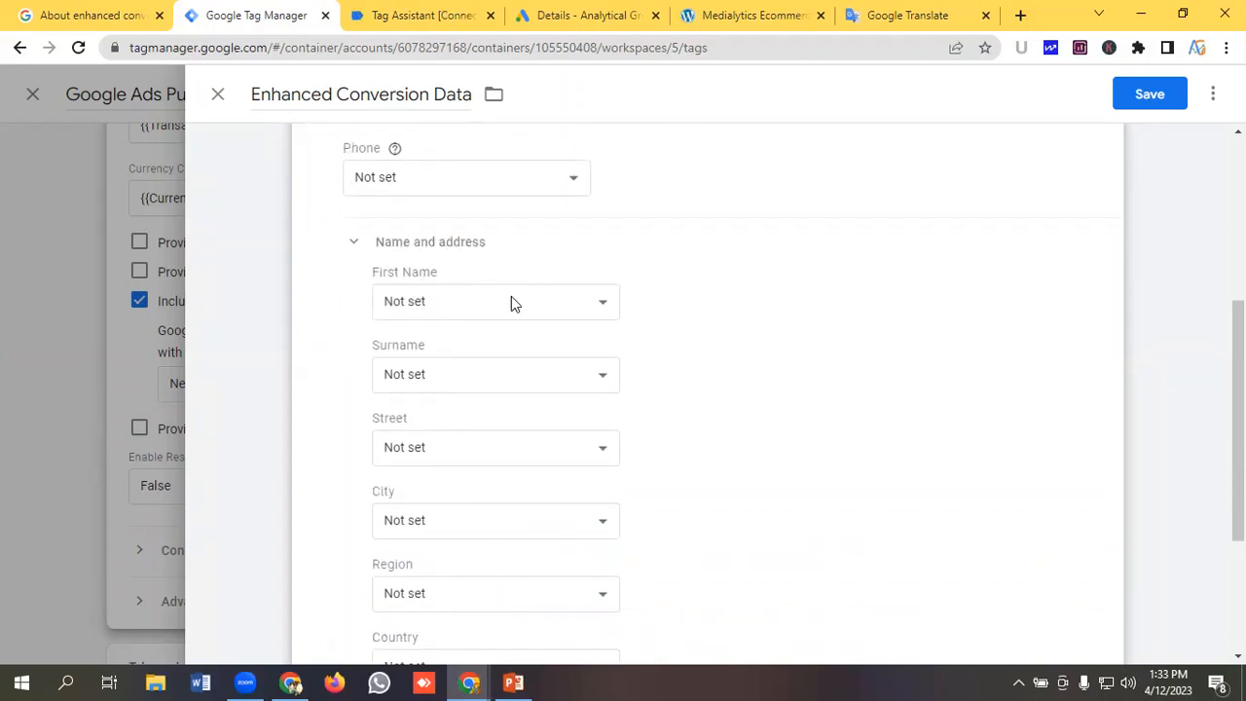
scroll(468, 358, down, 1)
scroll(448, 370, down, 1)
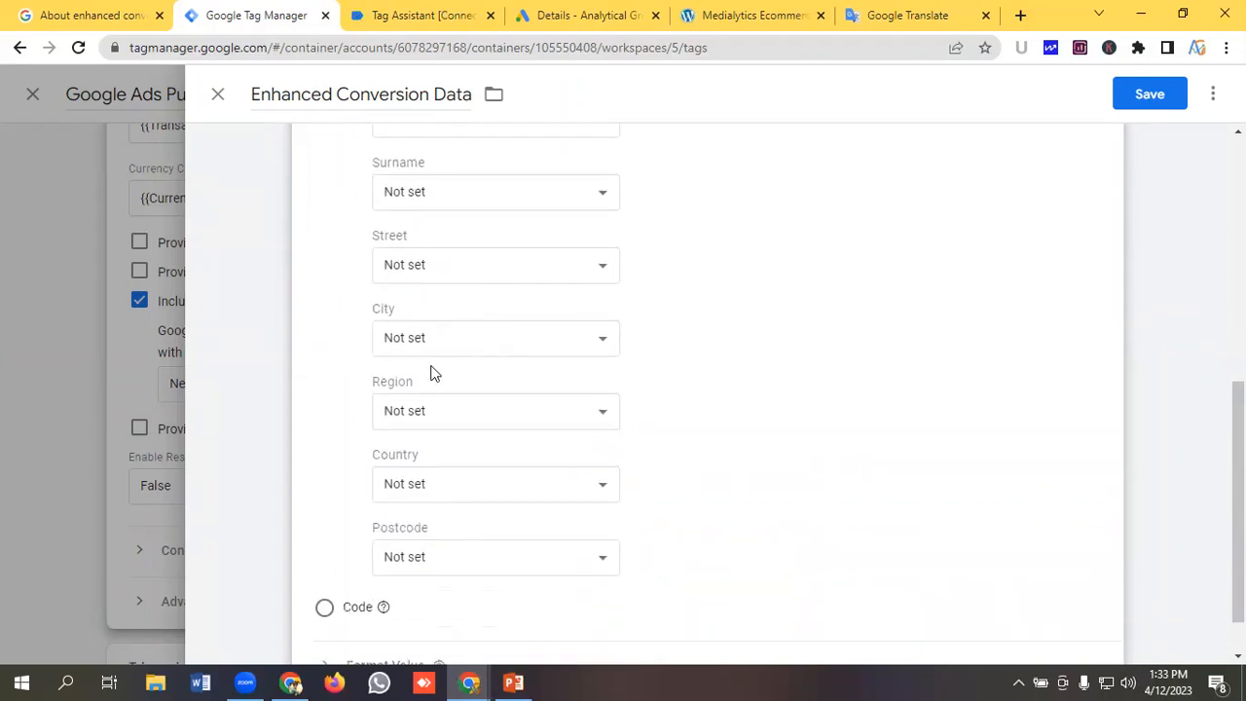
scroll(482, 394, down, 1)
scroll(478, 378, up, 5)
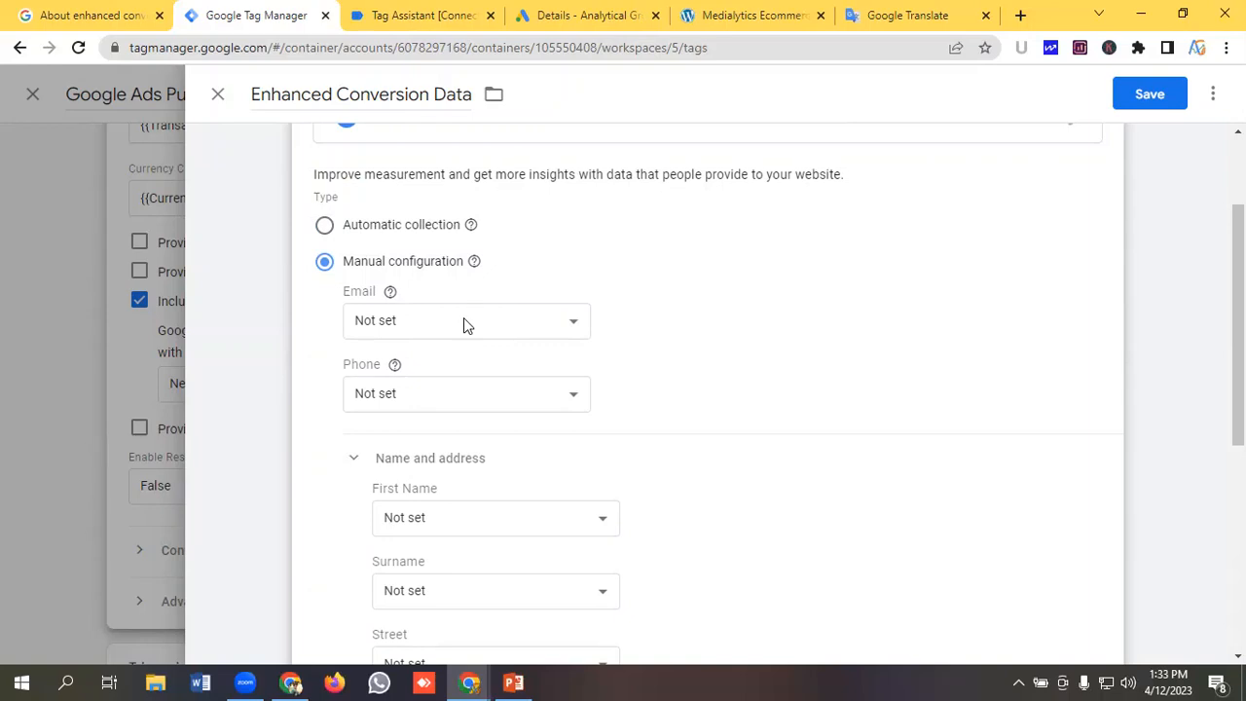
click(464, 324)
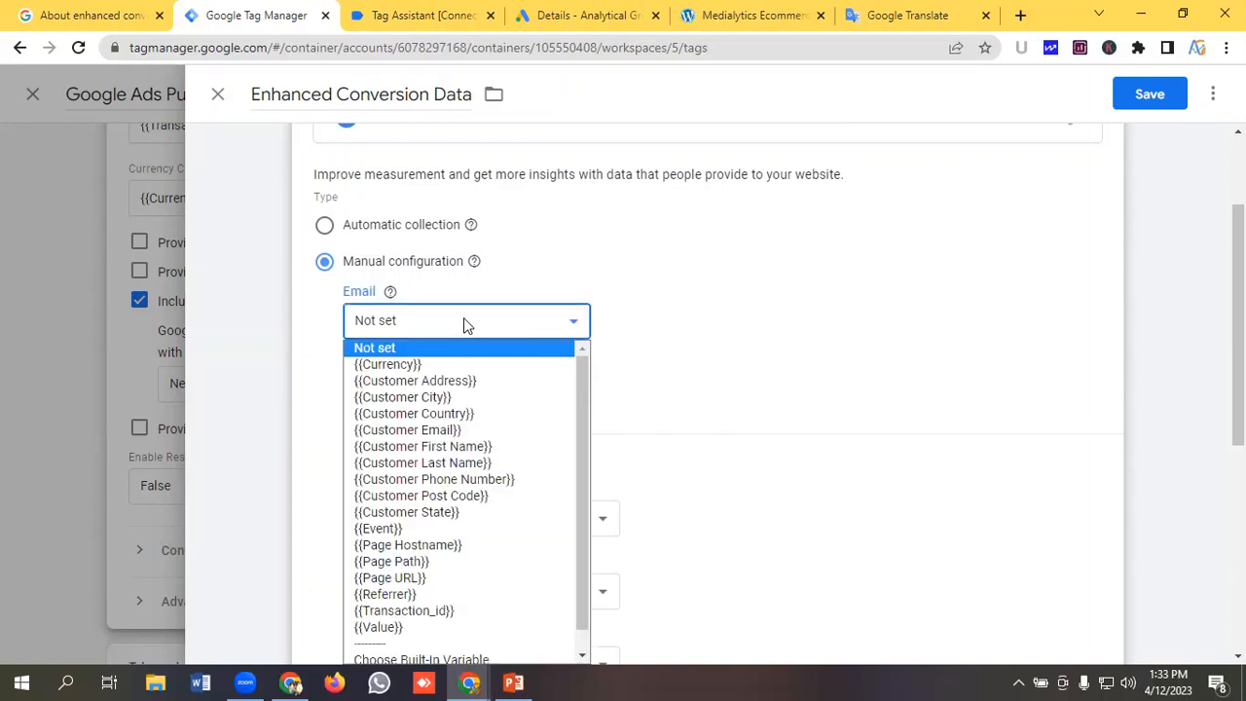
click(443, 431)
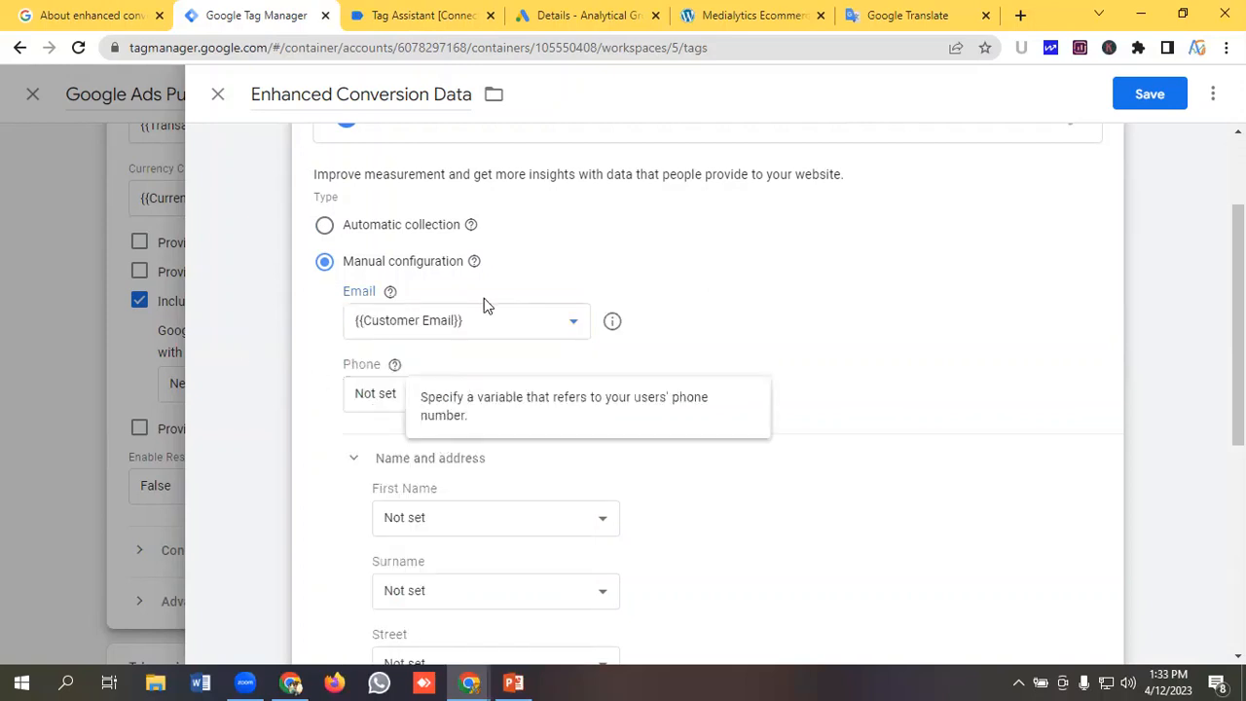
scroll(484, 298, down, 1)
click(450, 305)
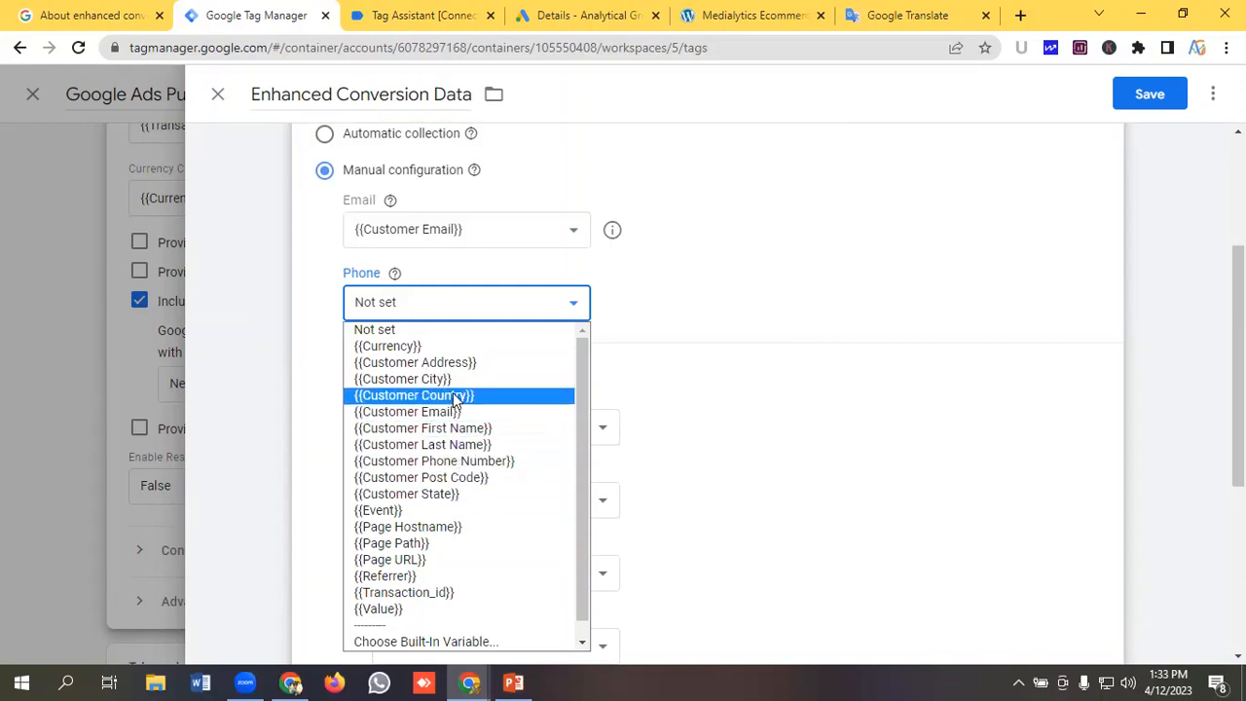
click(456, 460)
scroll(545, 297, down, 1)
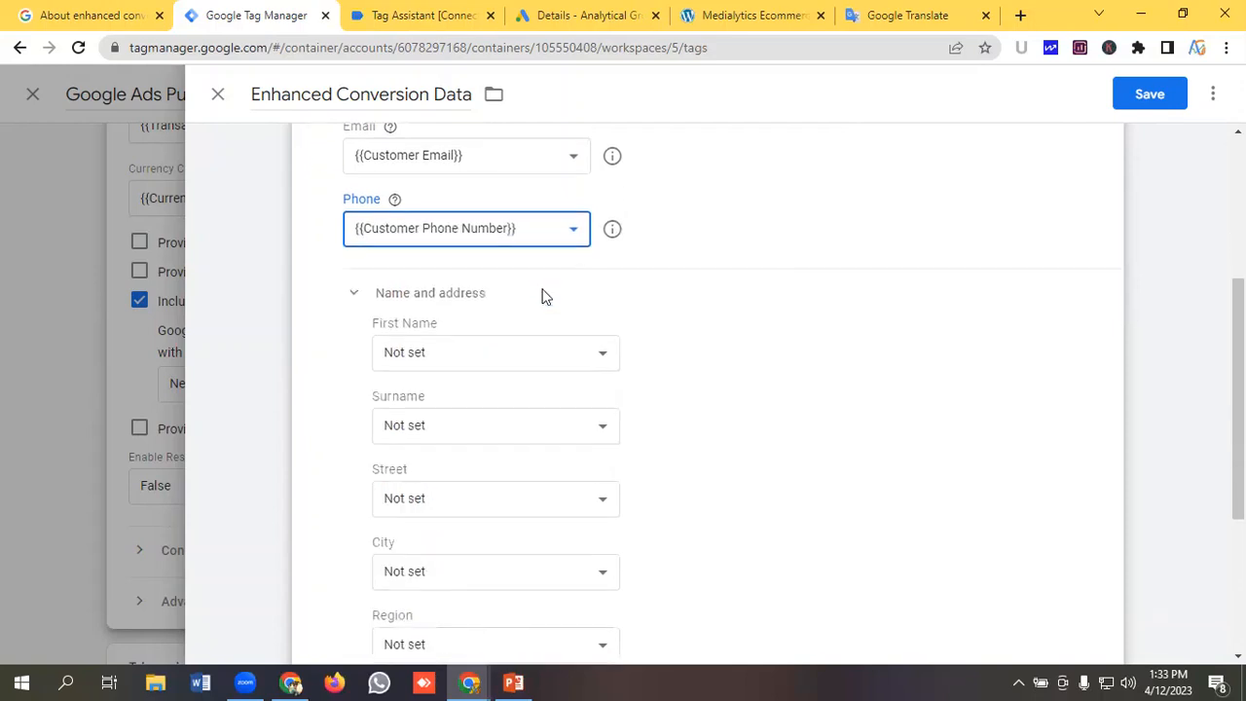
Set First Name to {{Customer First Name}} and Surname to {{Customer Last Name}}.
click(484, 333)
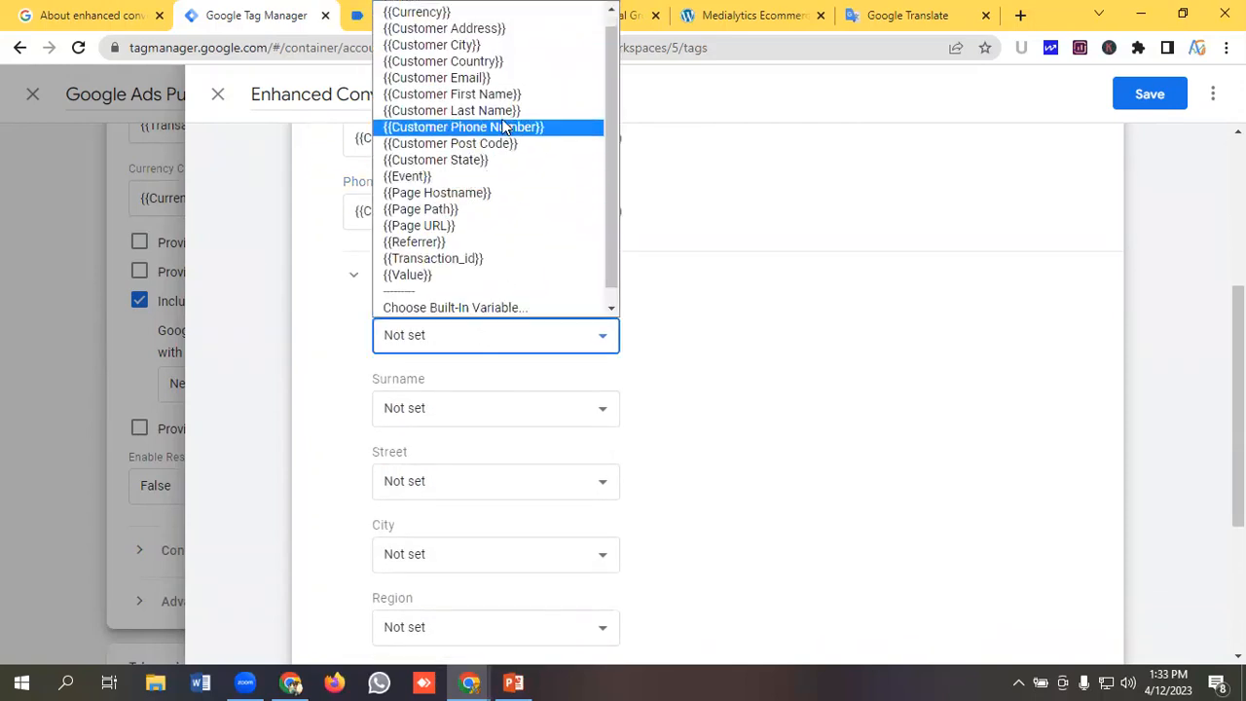
click(493, 94)
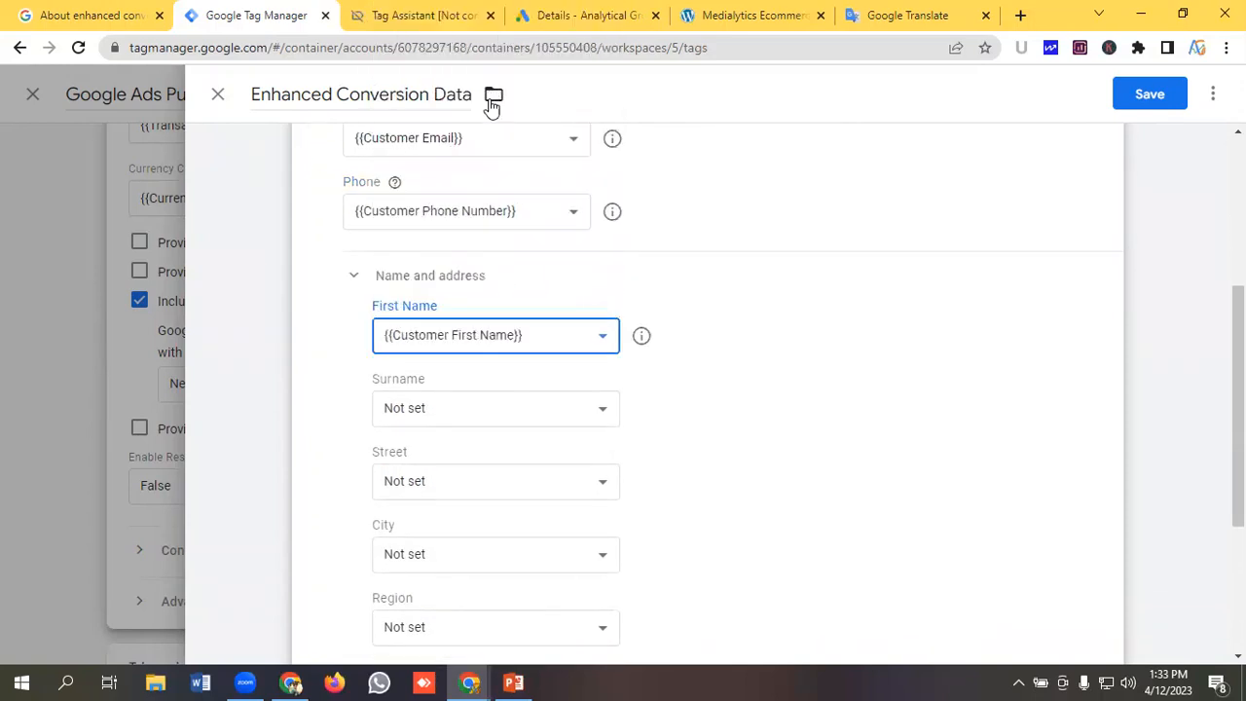
click(480, 409)
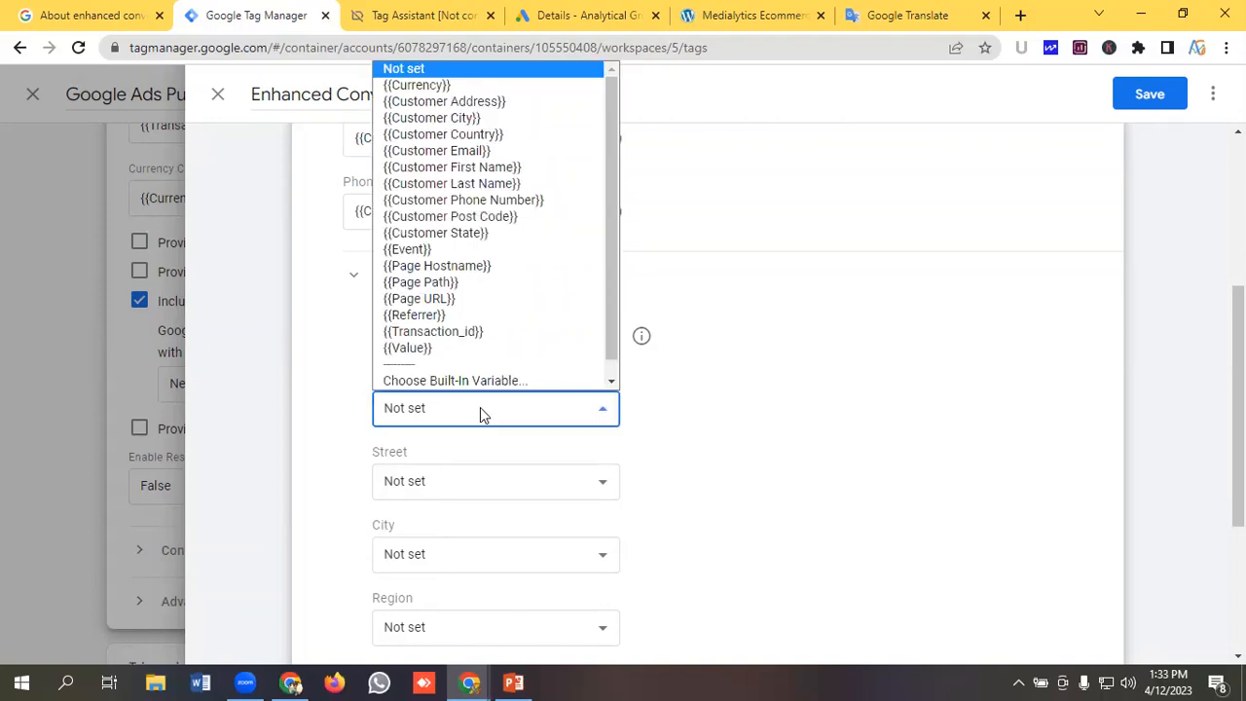
click(490, 183)
Set Street to {{Customer Address}} and City to {{Customer City}}.
scroll(537, 347, down, 1)
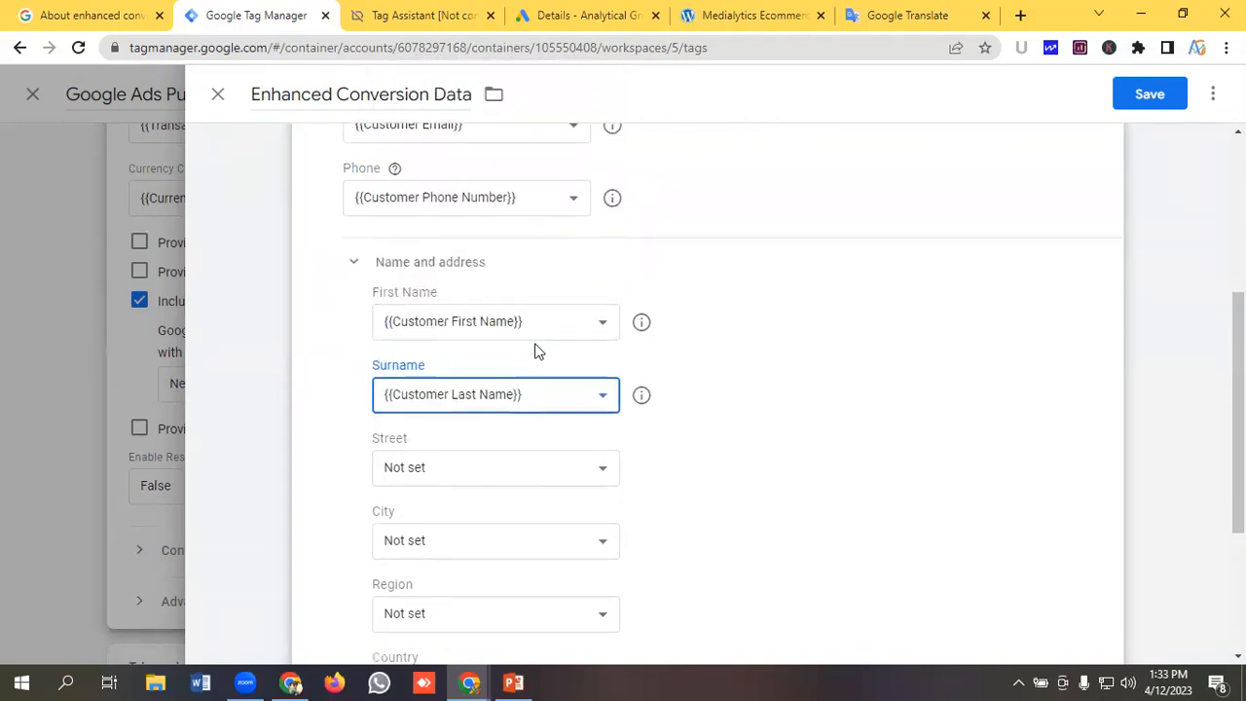
click(490, 398)
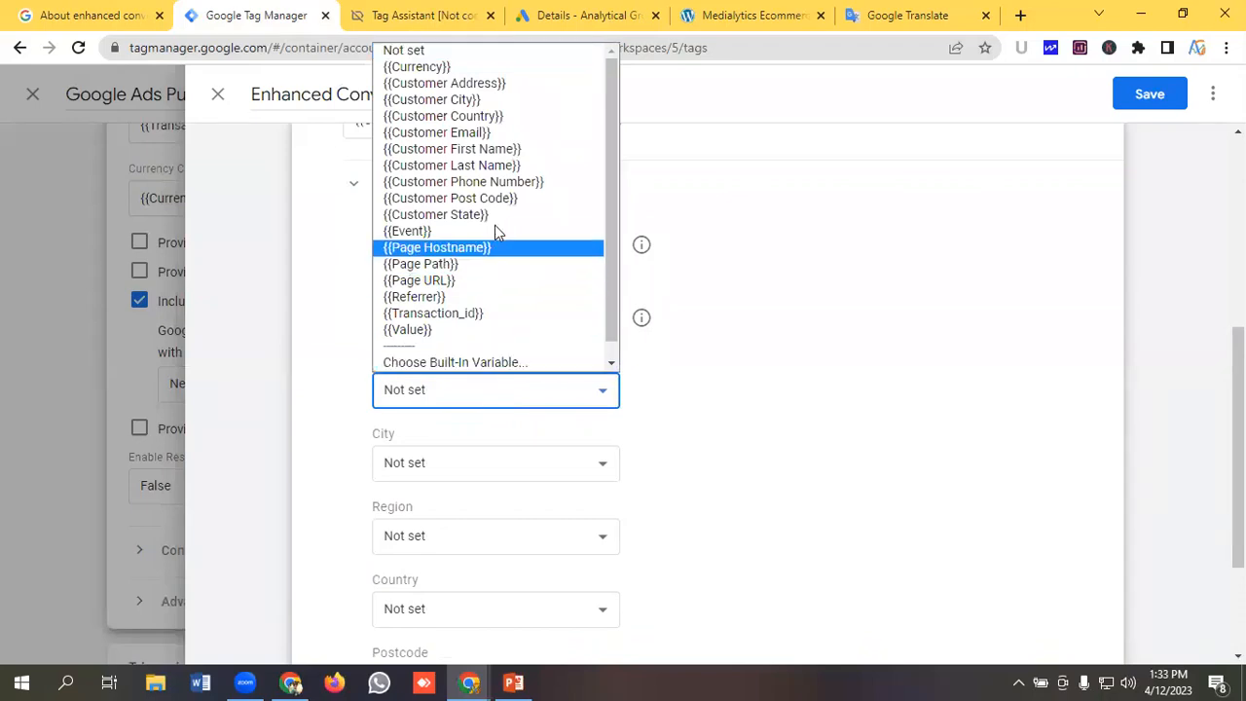
click(482, 84)
scroll(521, 351, down, 1)
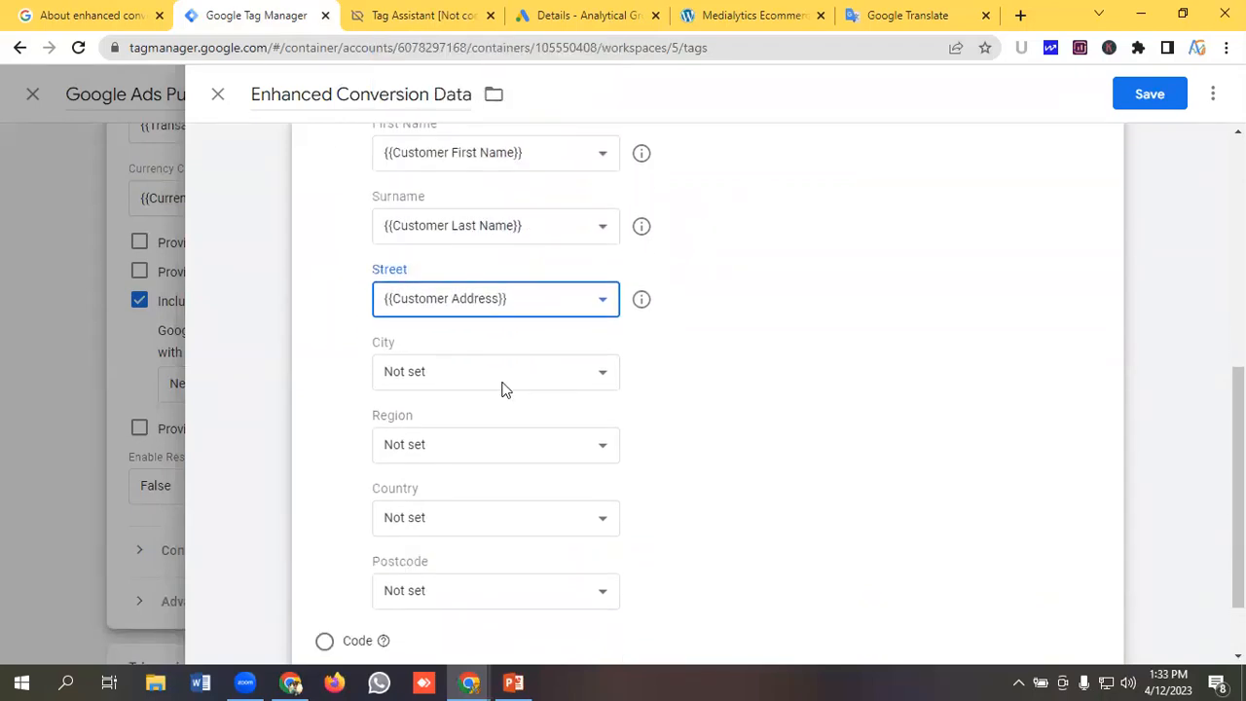
click(496, 376)
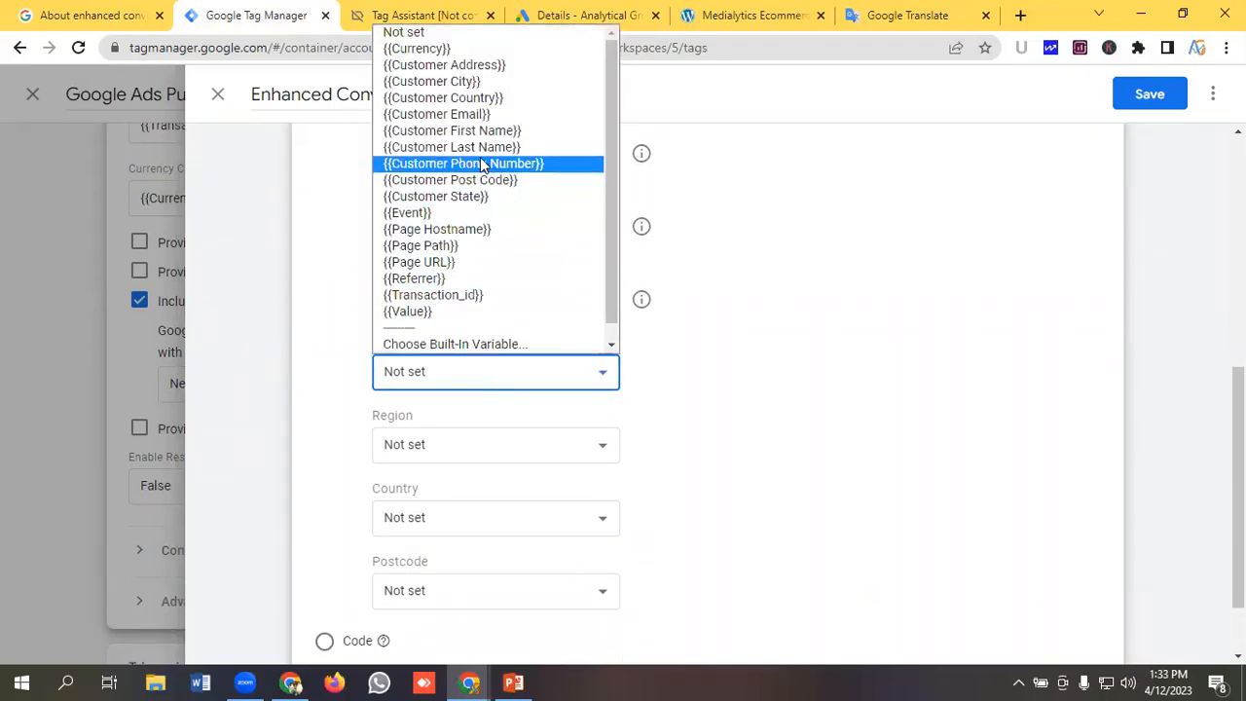
click(468, 83)
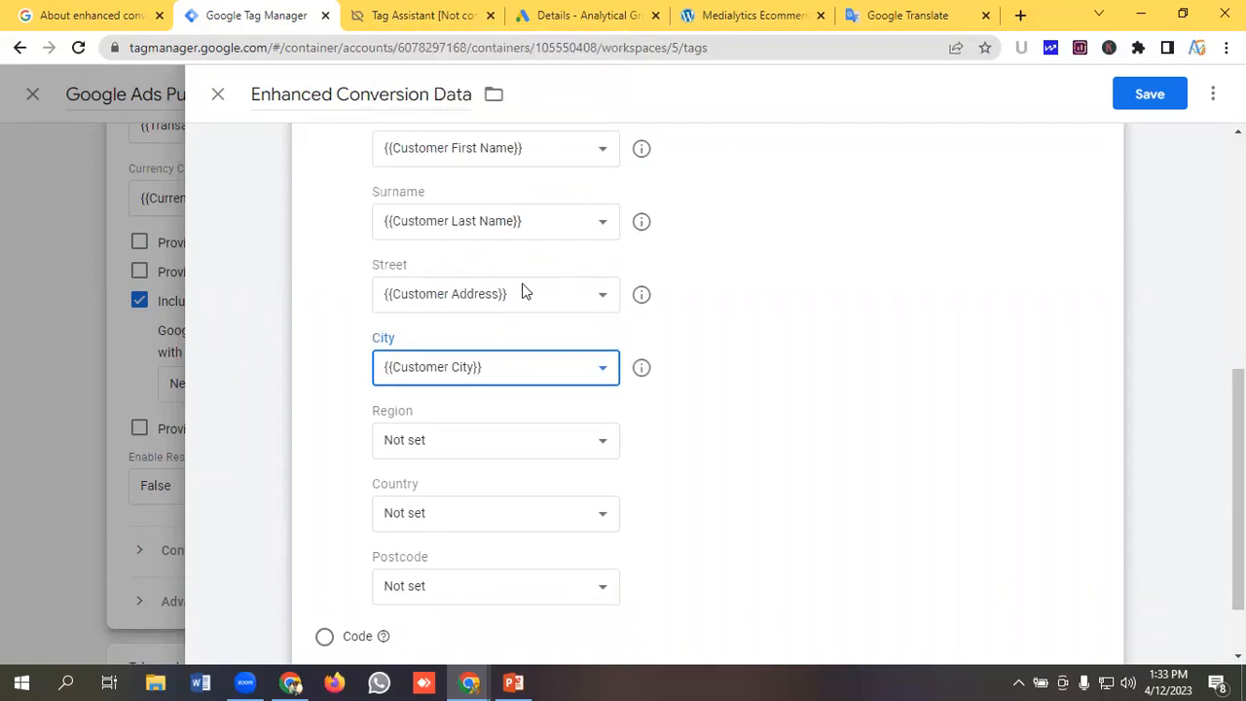
Set Region to {{Customer City}}.
scroll(526, 341, down, 1)
click(476, 365)
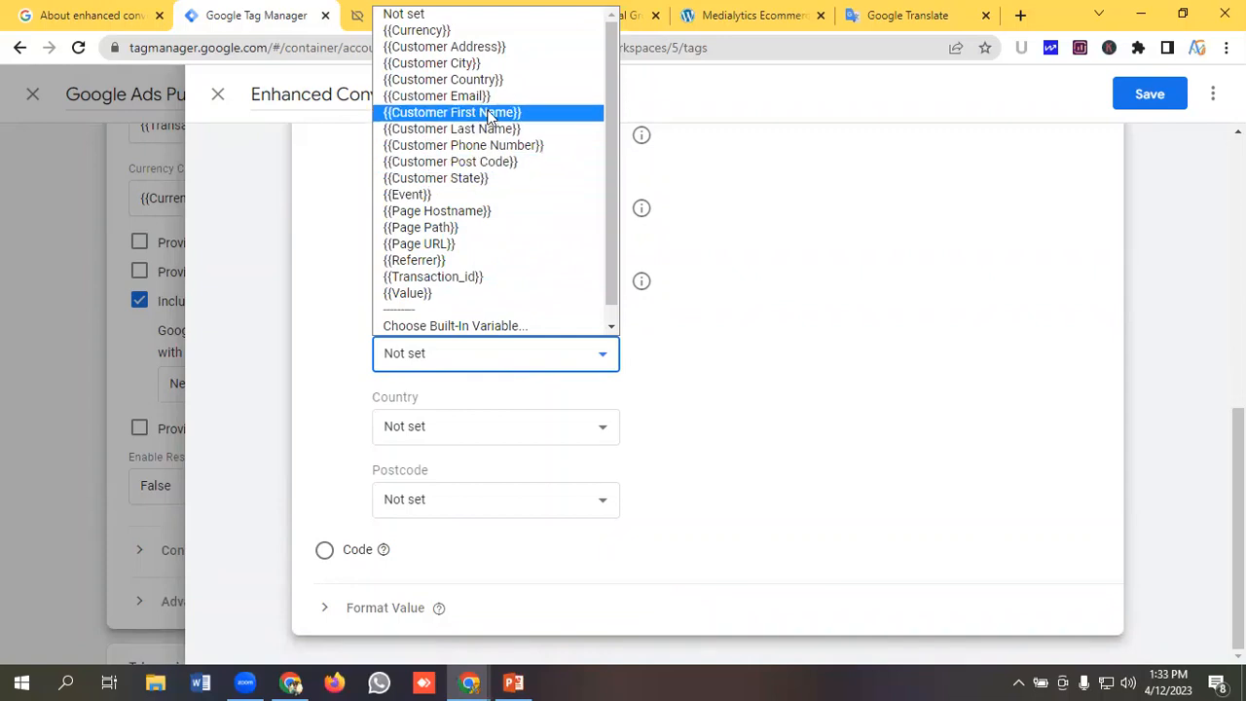
click(464, 66)
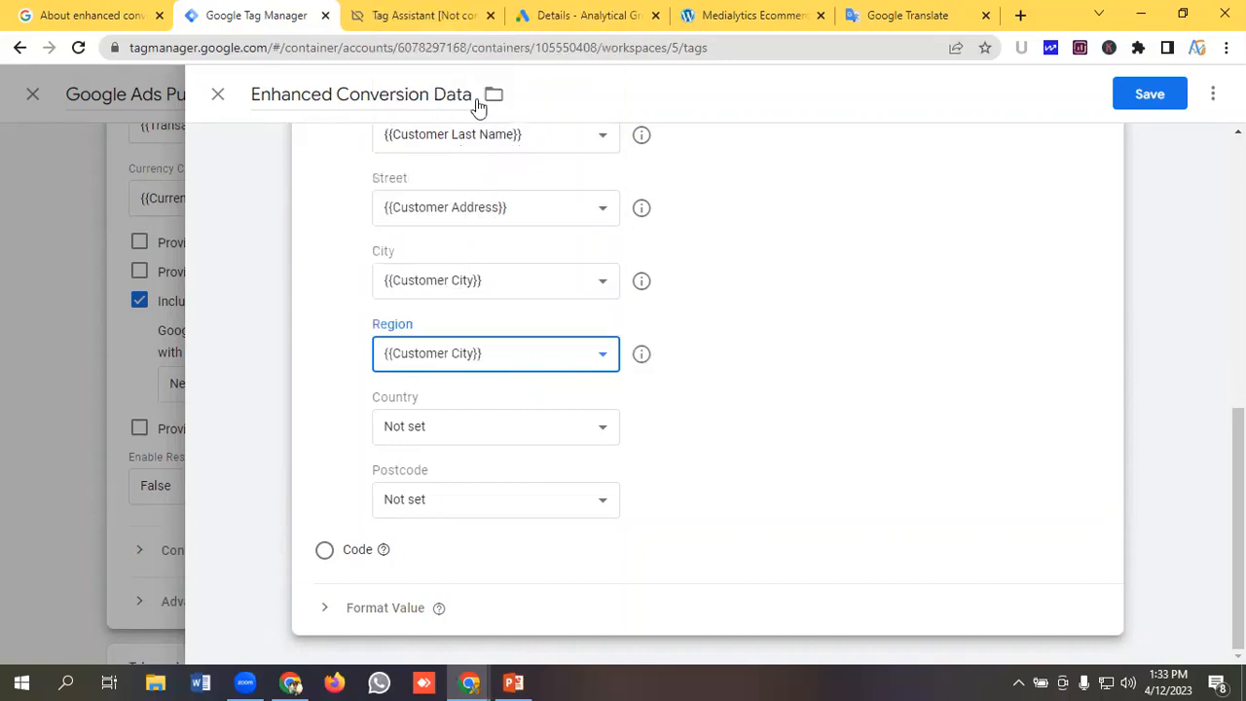
Set Country to {{Customer Country}} and Postcode to {{Customer Post Code}}.
click(490, 434)
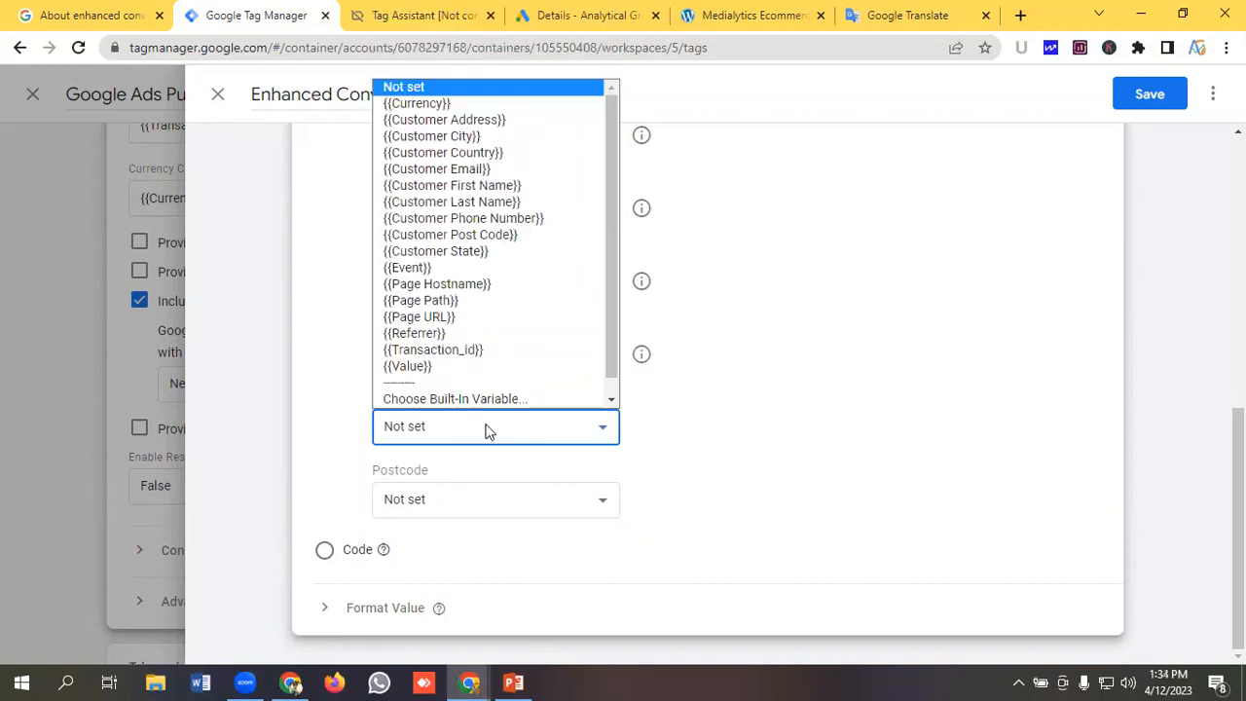
click(465, 159)
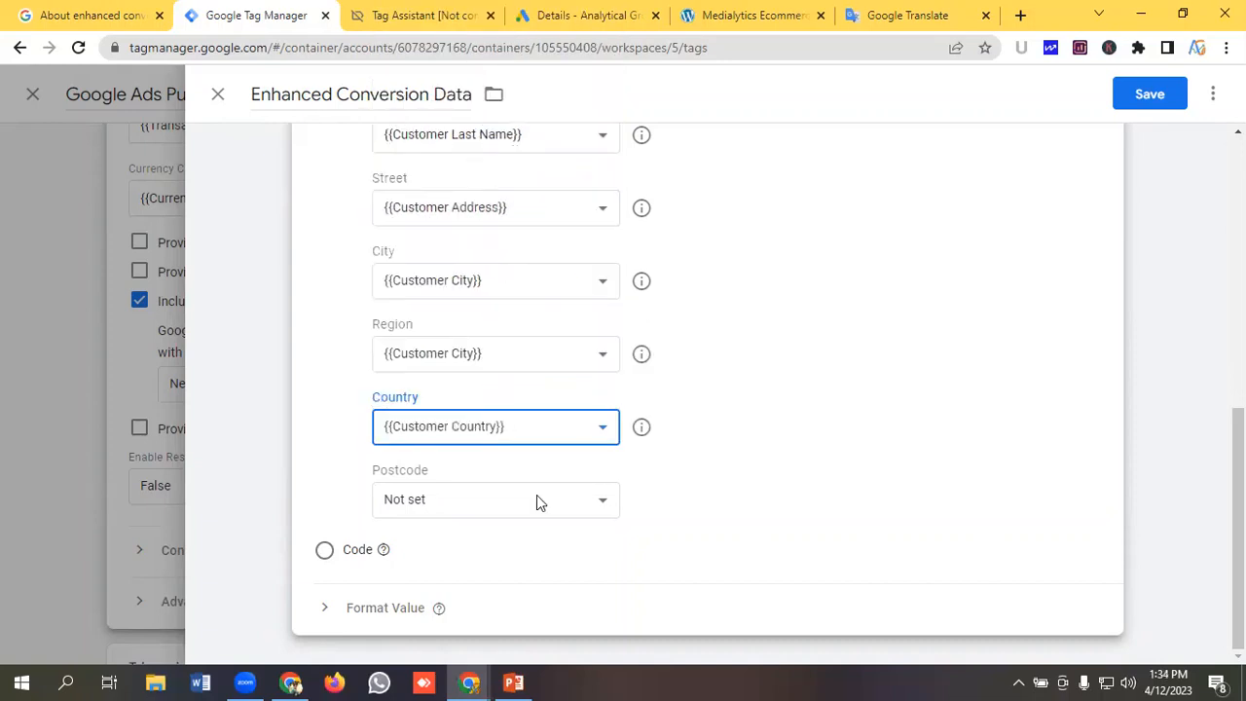
click(462, 504)
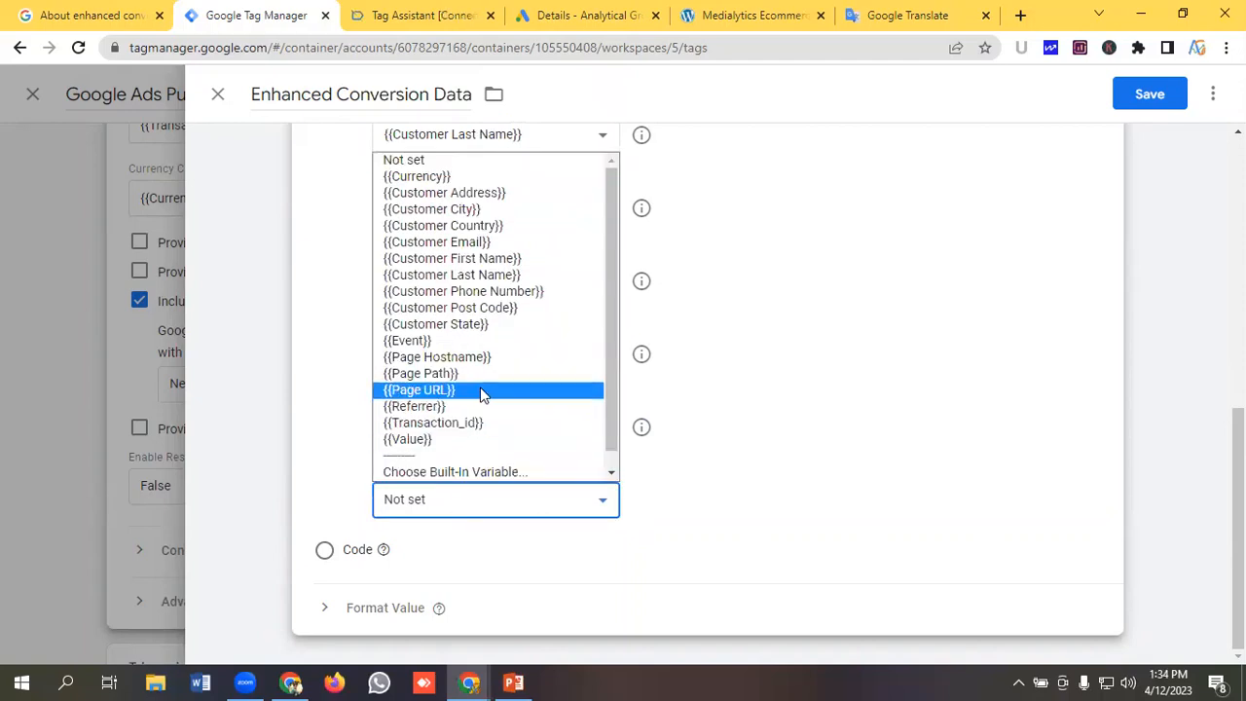
click(417, 307)
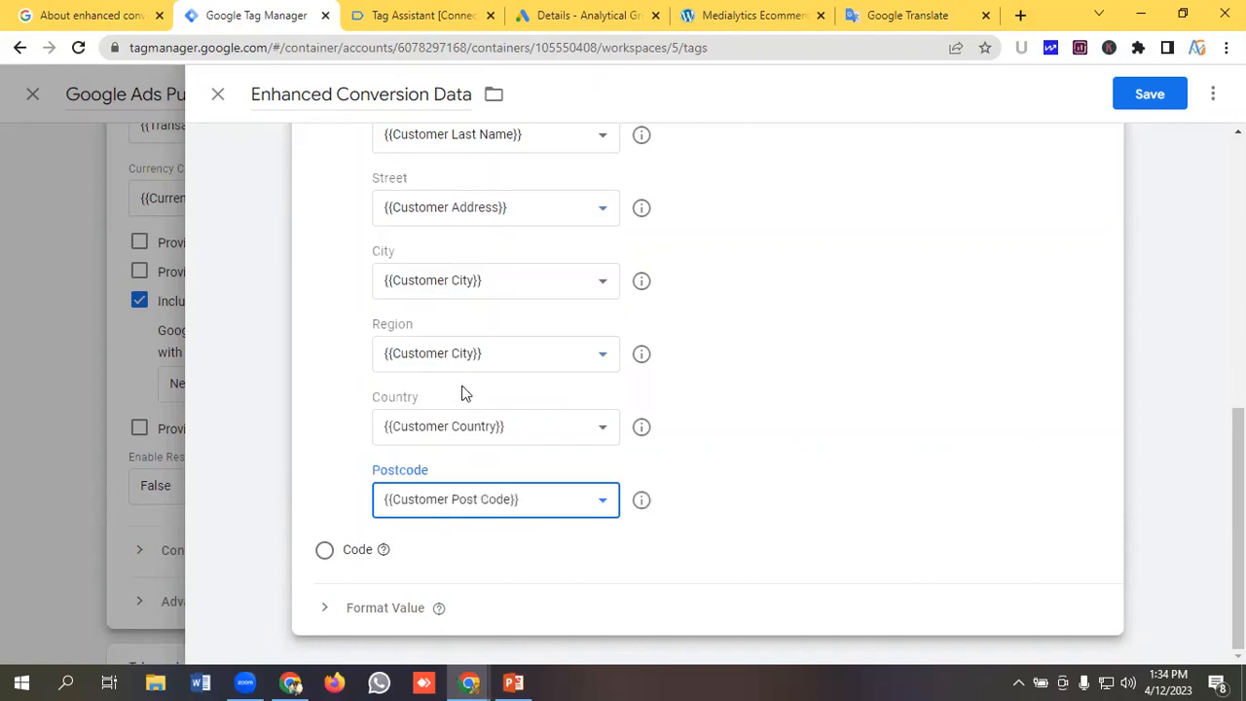
scroll(475, 419, up, 5)
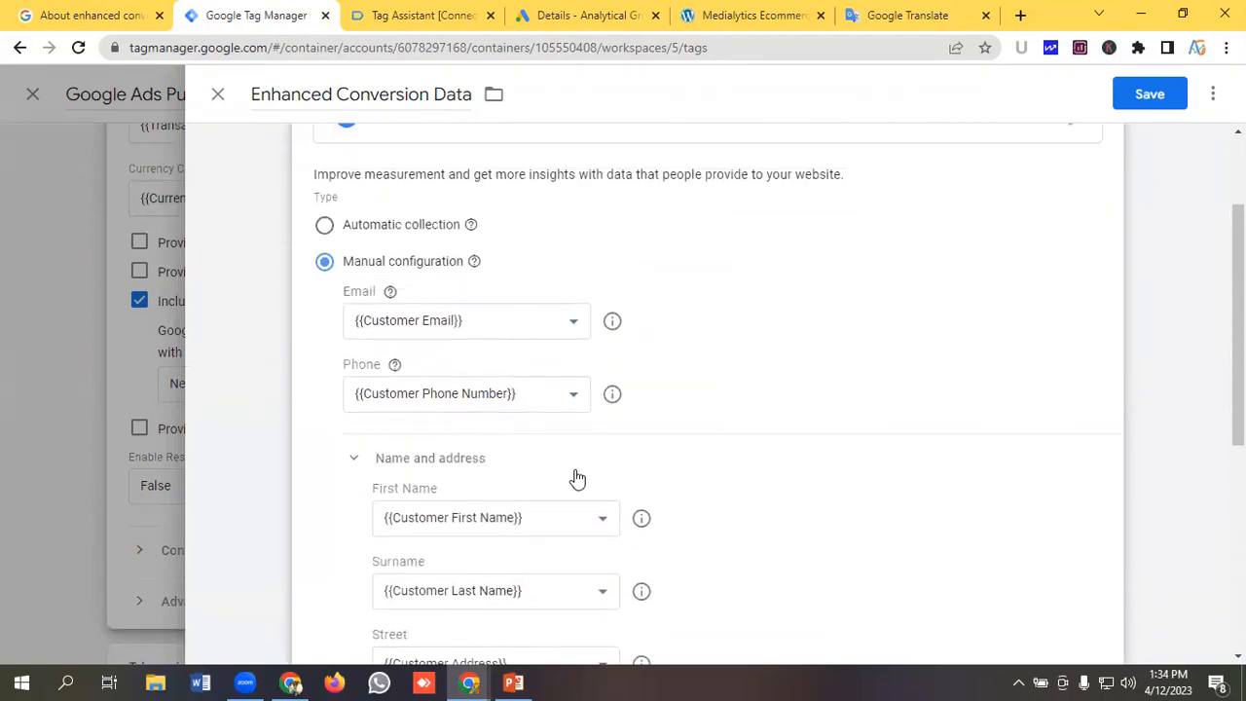
Save the Enhanced Conversion Data variable and the Google Ads Purchase Tag.
click(1157, 95)
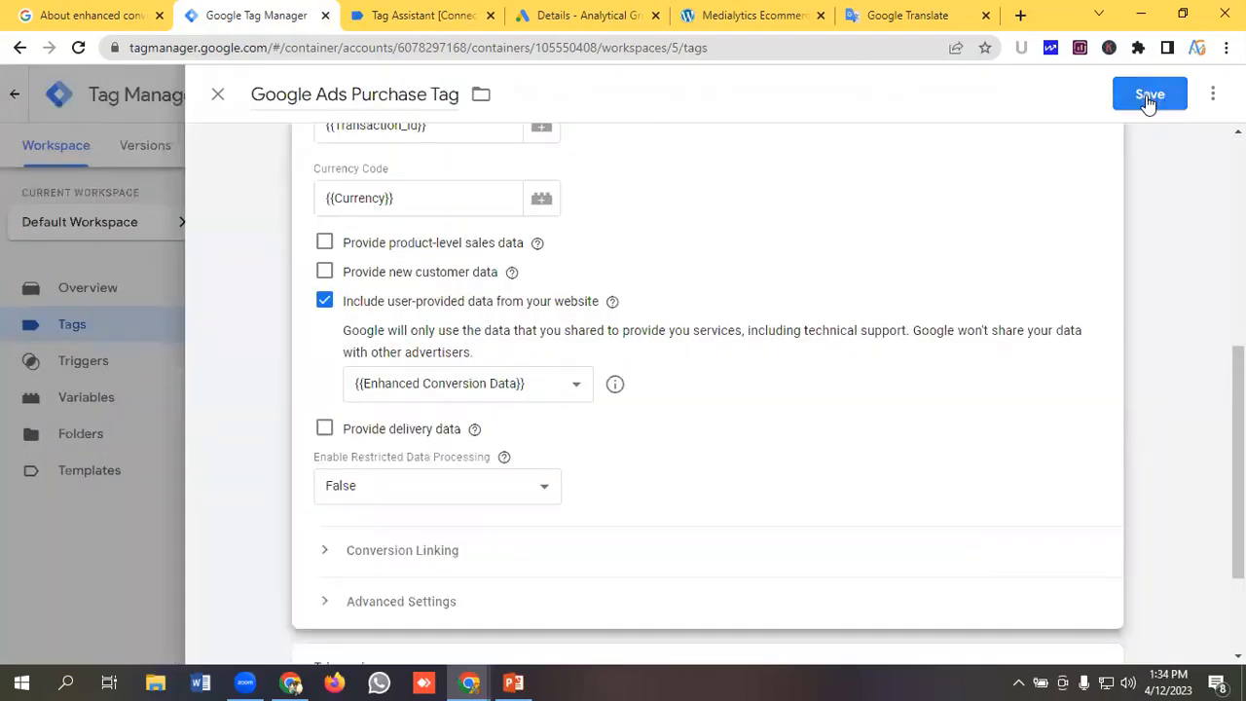
click(1149, 99)
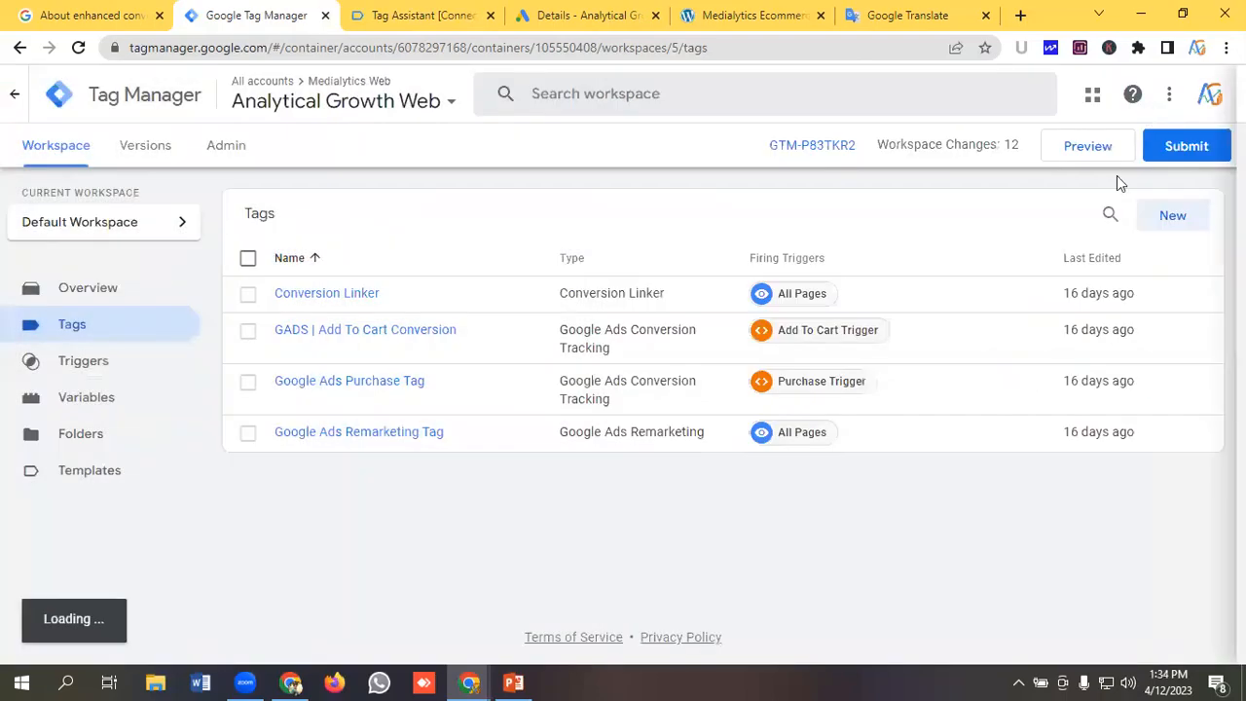
Submit and publish the workspace changes, close the new version summary and return to the workspace.
click(1183, 148)
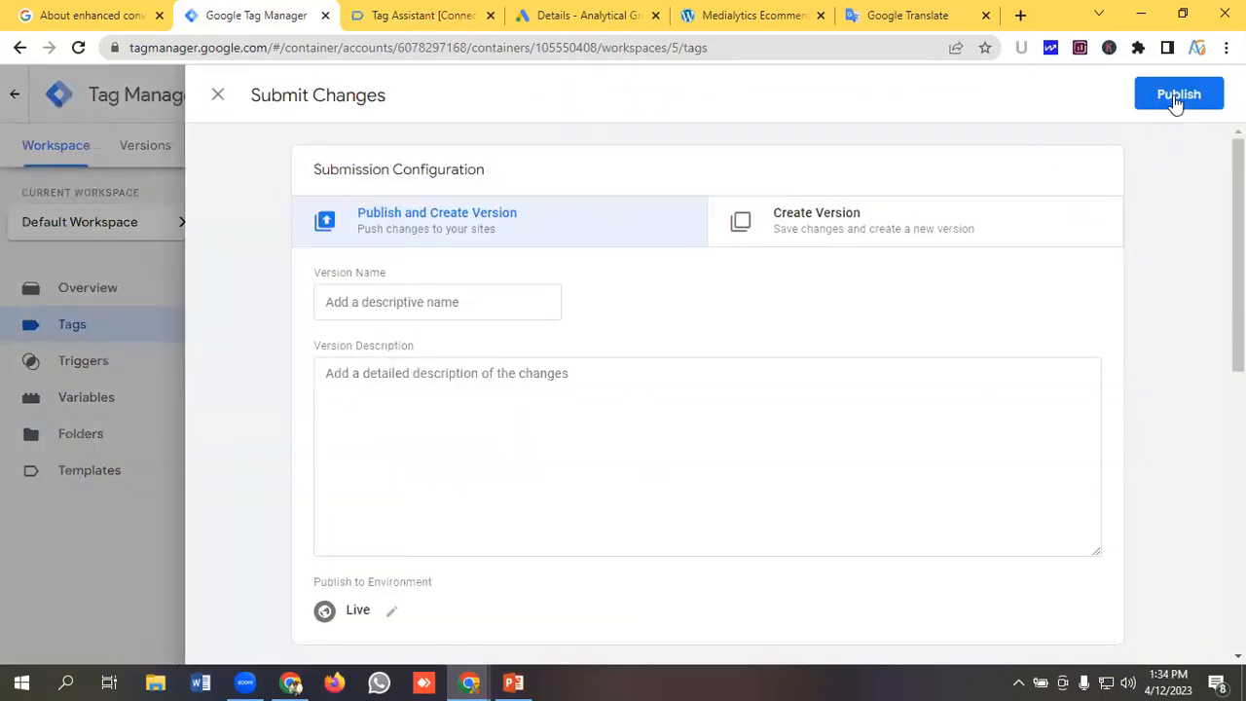
click(1175, 95)
click(863, 619)
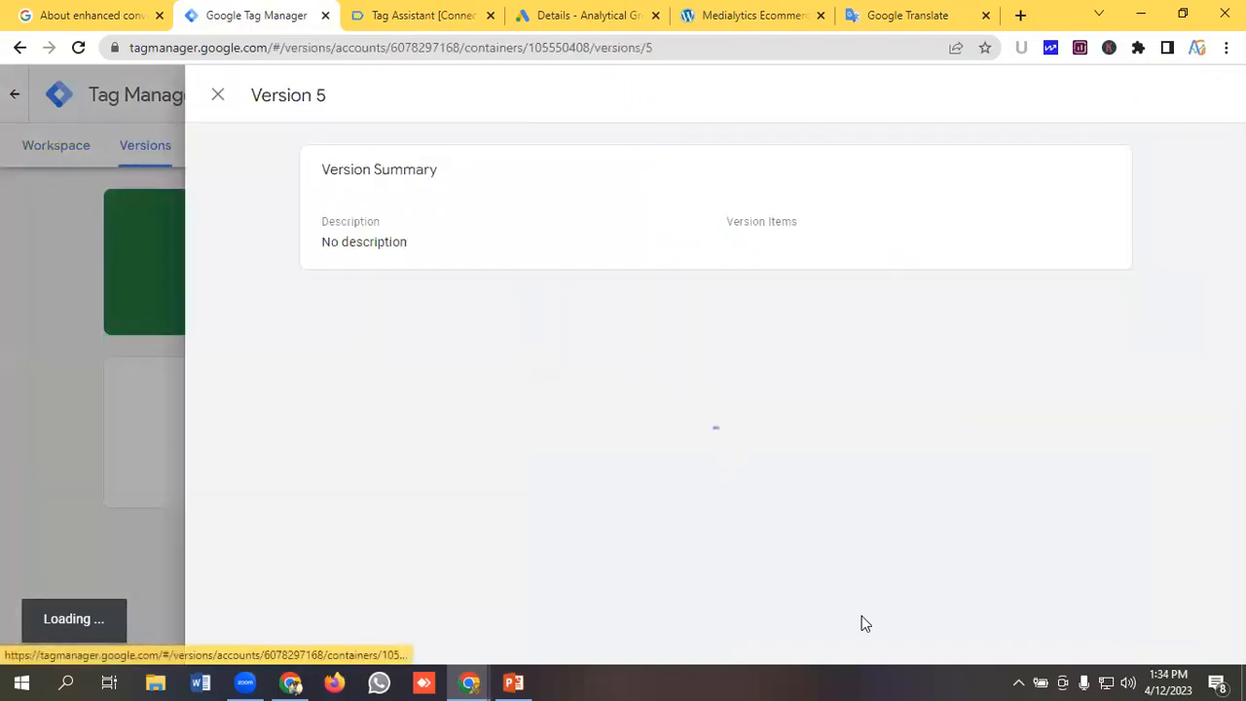
click(217, 95)
click(56, 157)
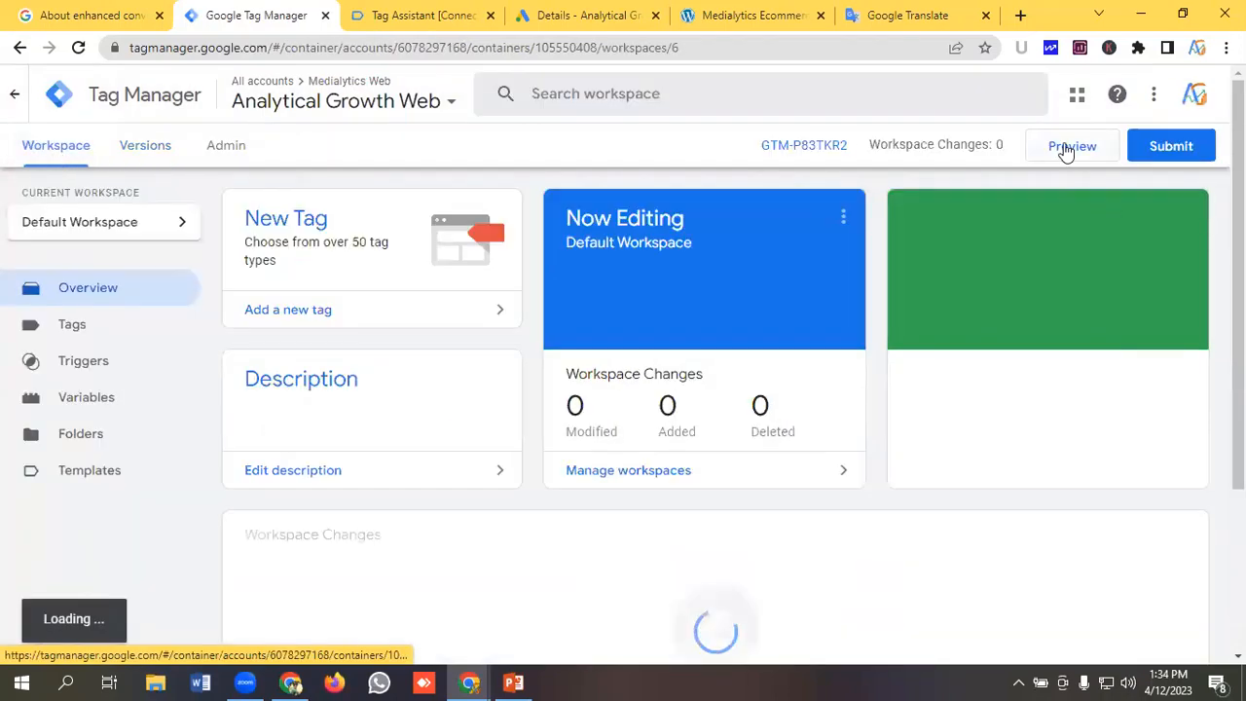
Start Preview mode and connect Tag Assistant to the store site, continuing once connected.
click(1070, 146)
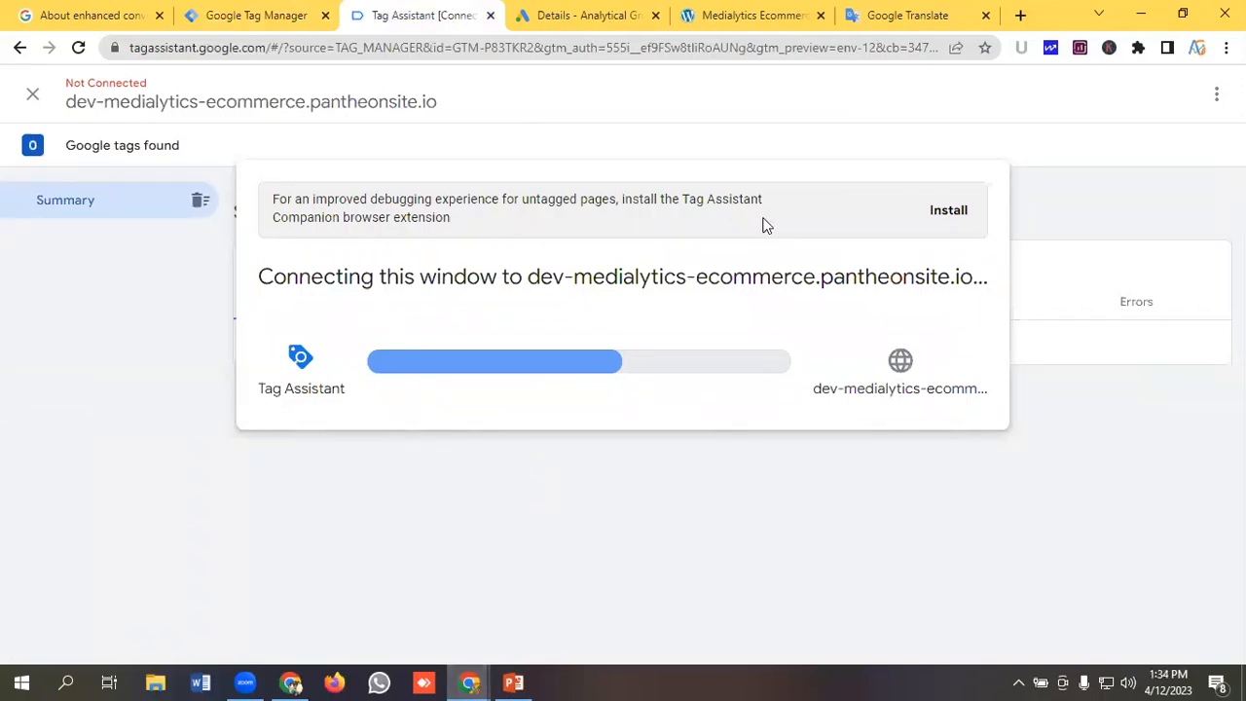
click(473, 681)
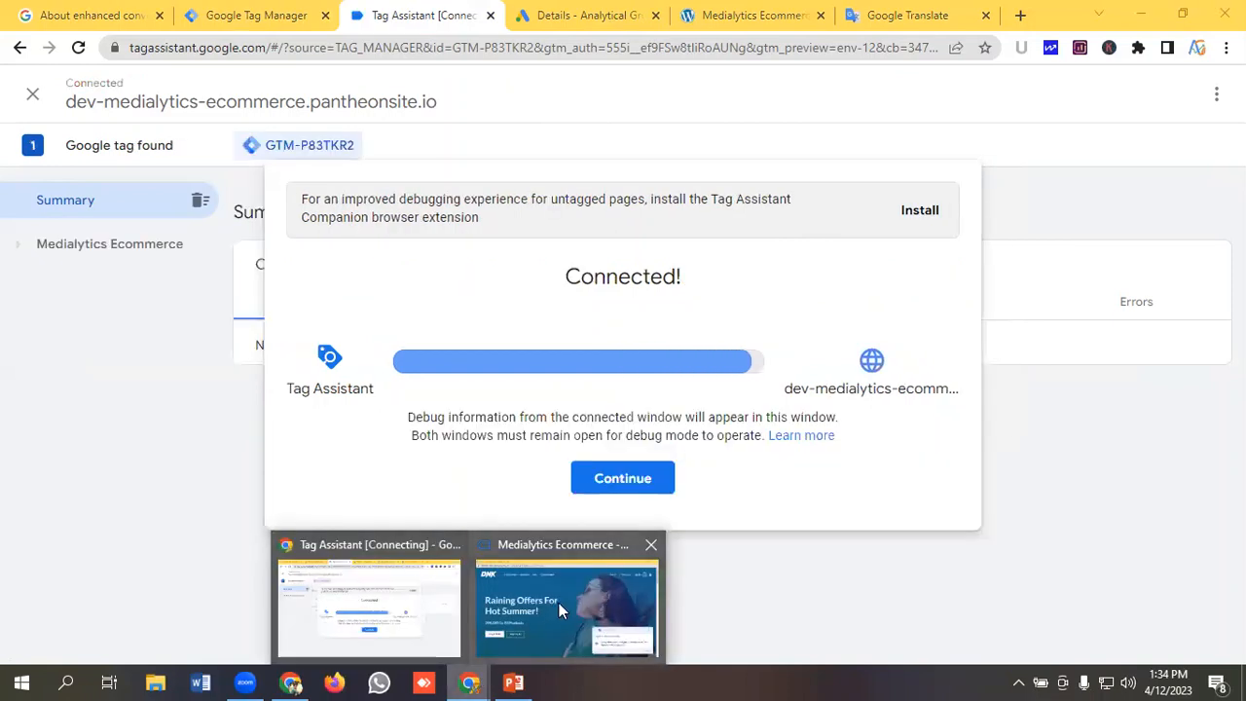
click(560, 597)
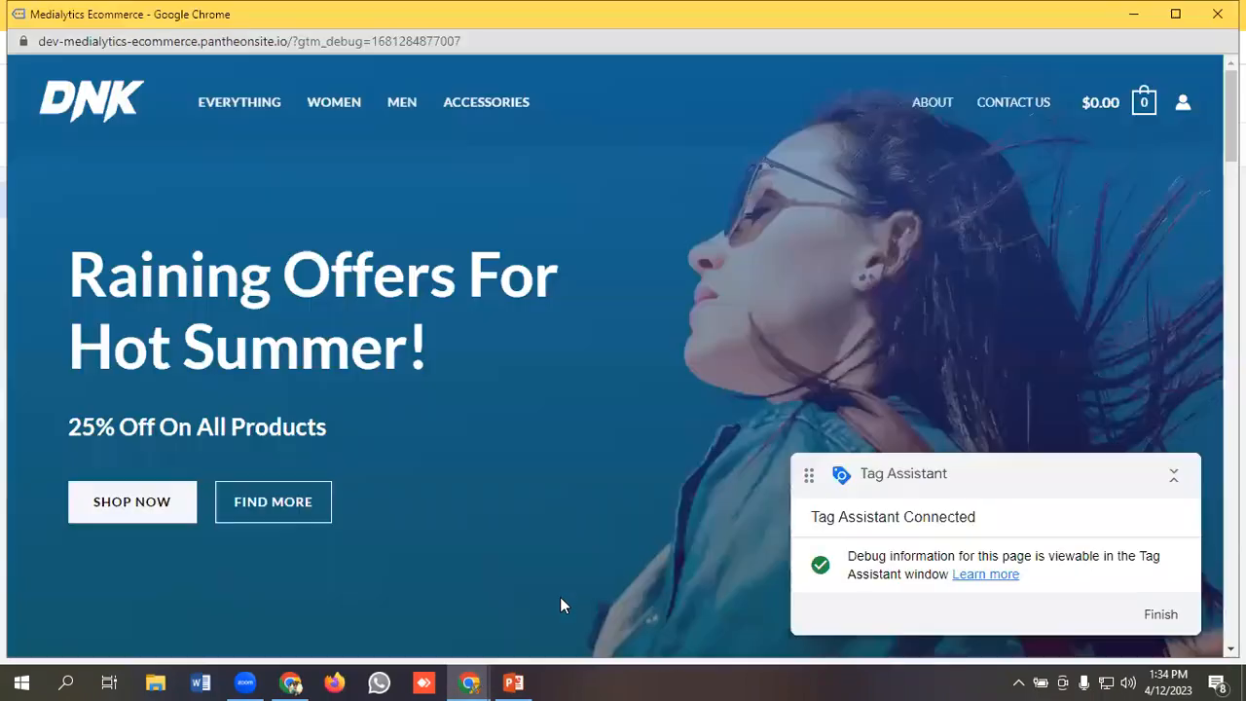
click(470, 682)
click(376, 628)
click(623, 478)
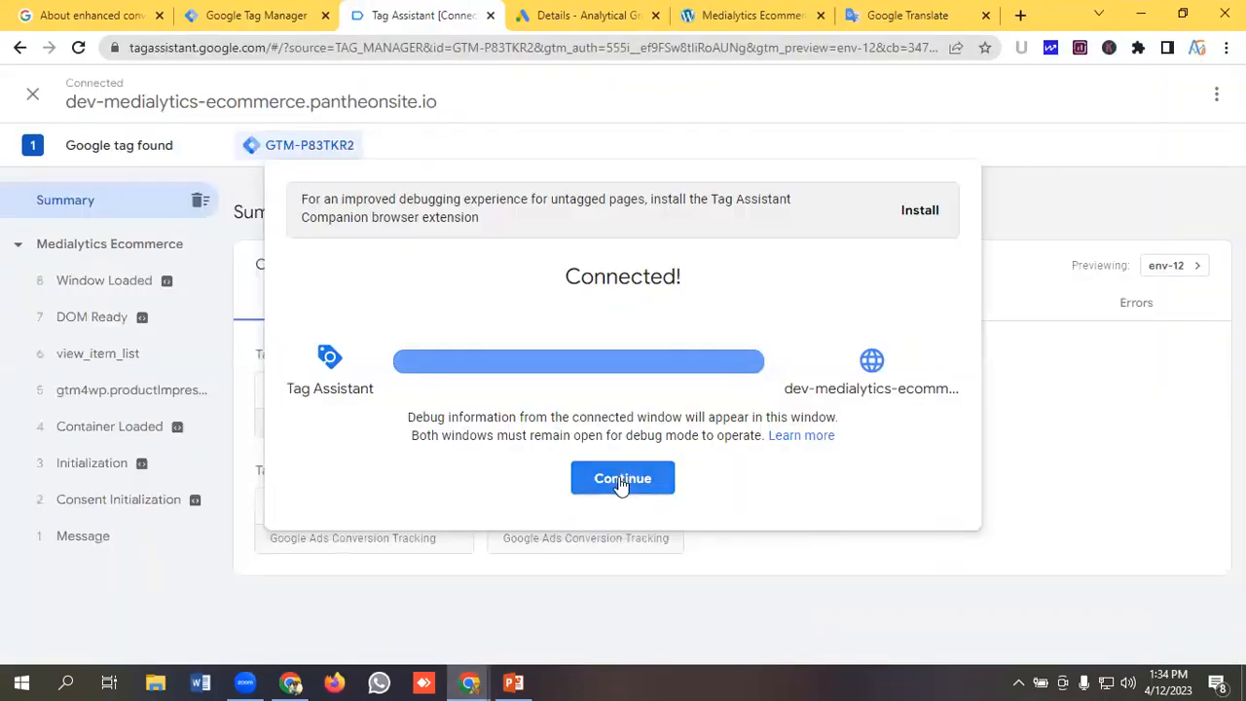
In the store, open DNK Blue Shoes, choose the Red option, add it to the cart and view the cart.
click(467, 681)
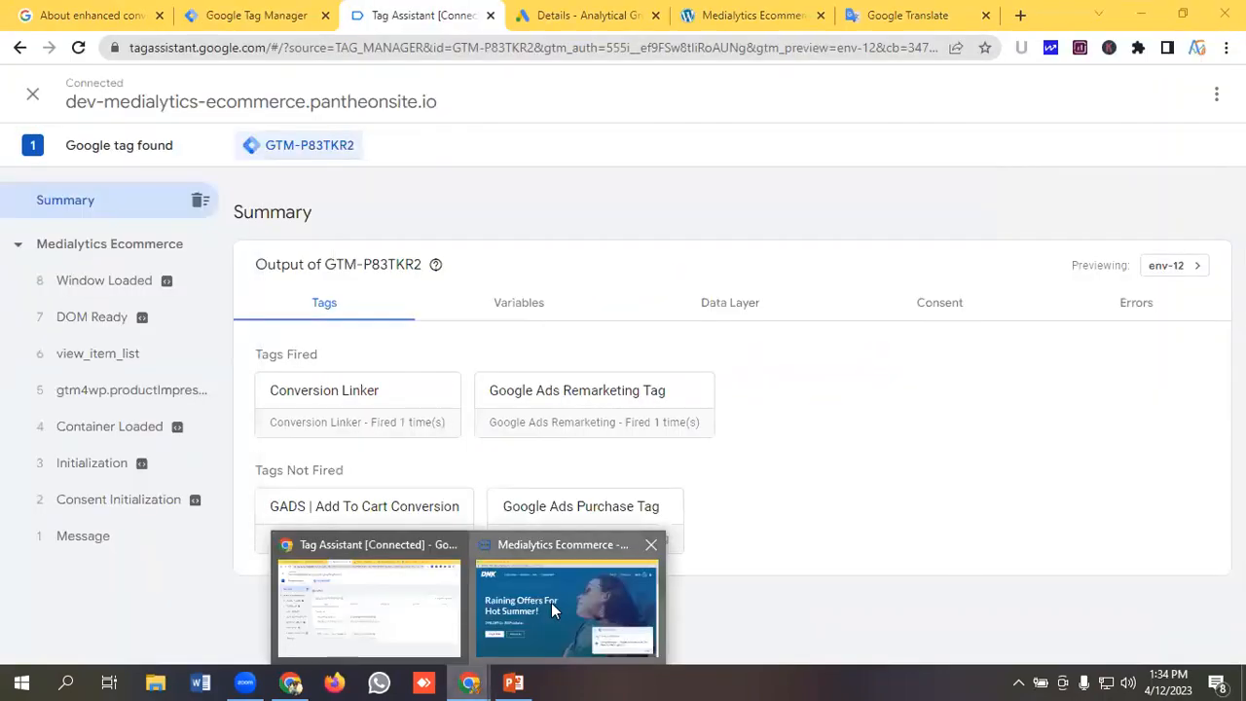
click(551, 603)
scroll(620, 318, down, 15)
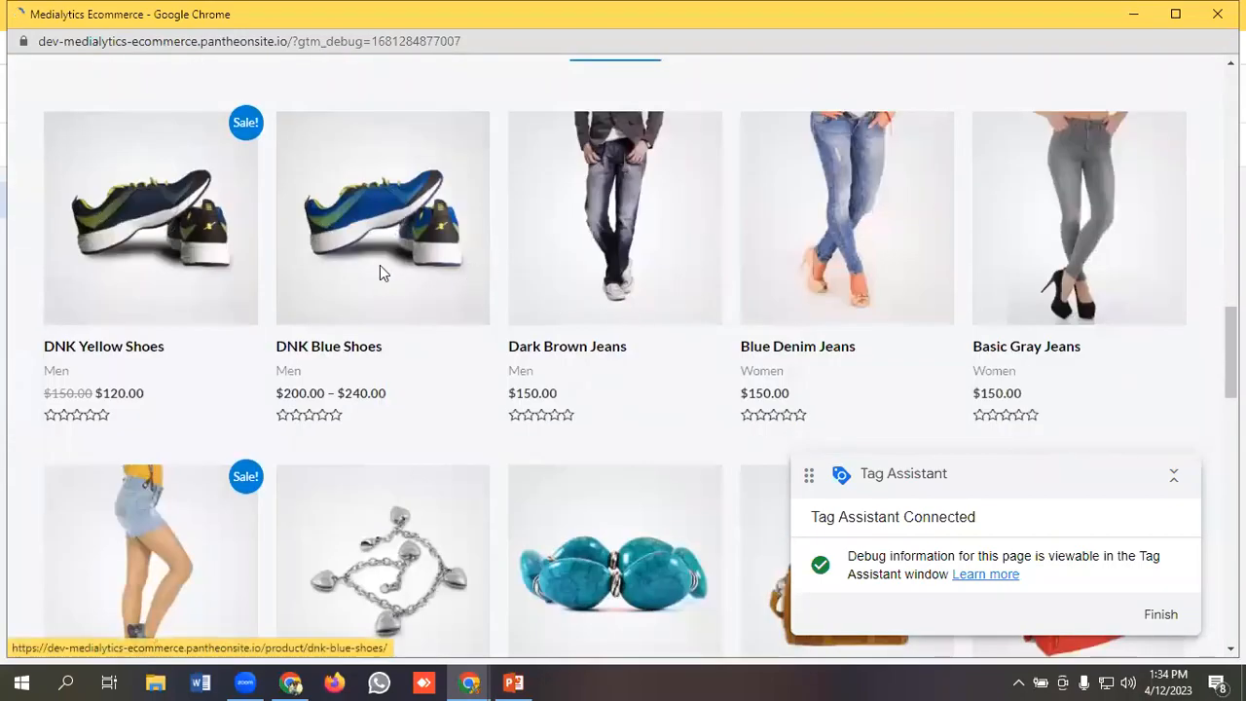
click(384, 269)
scroll(556, 259, down, 2)
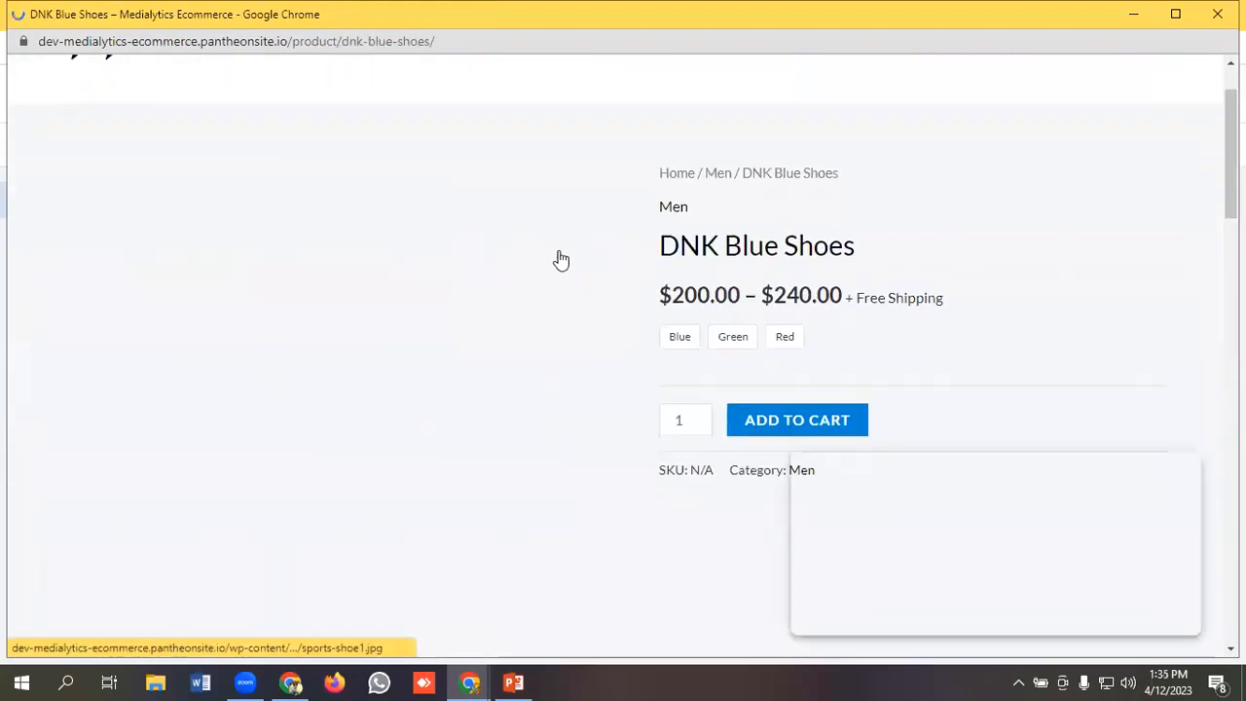
click(789, 247)
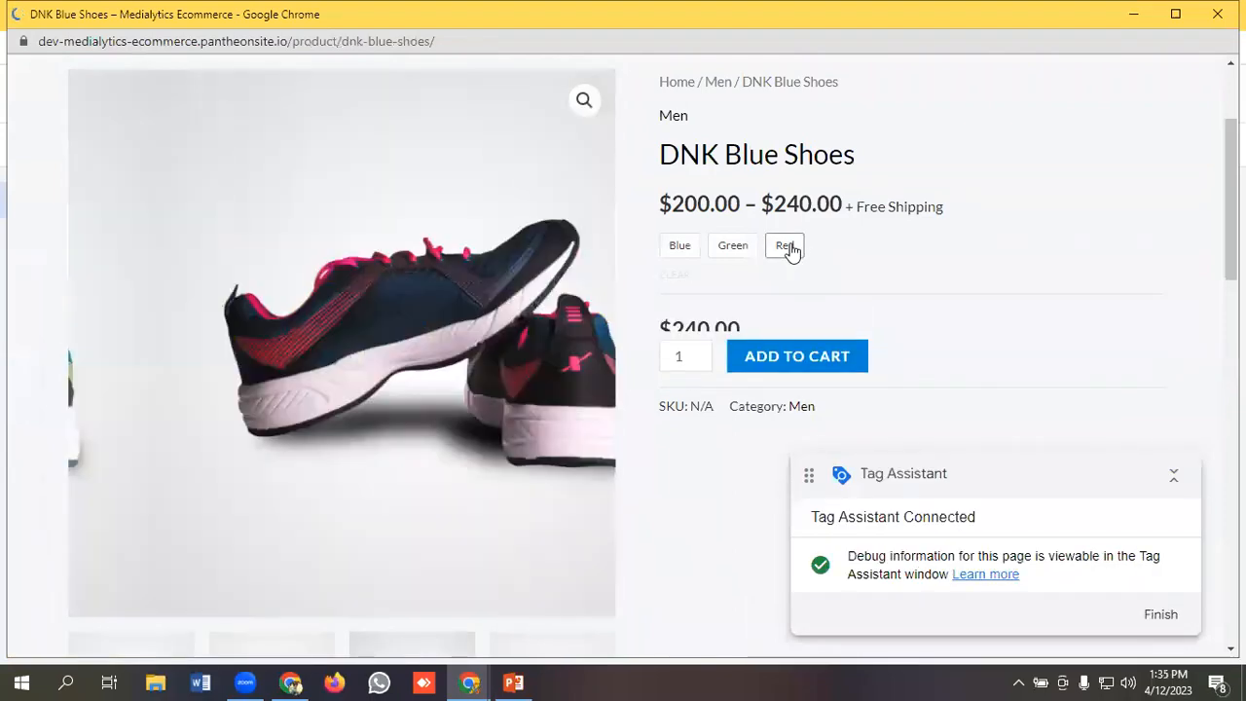
scroll(795, 205, down, 2)
click(797, 202)
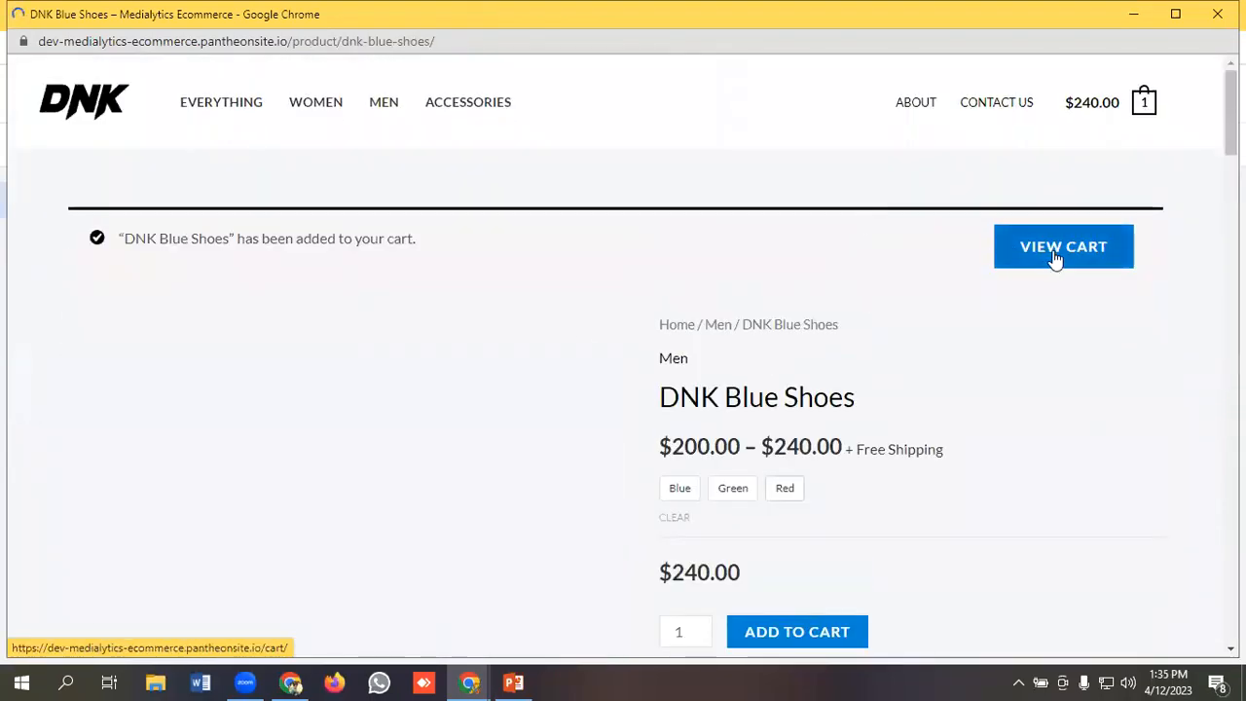
click(1056, 252)
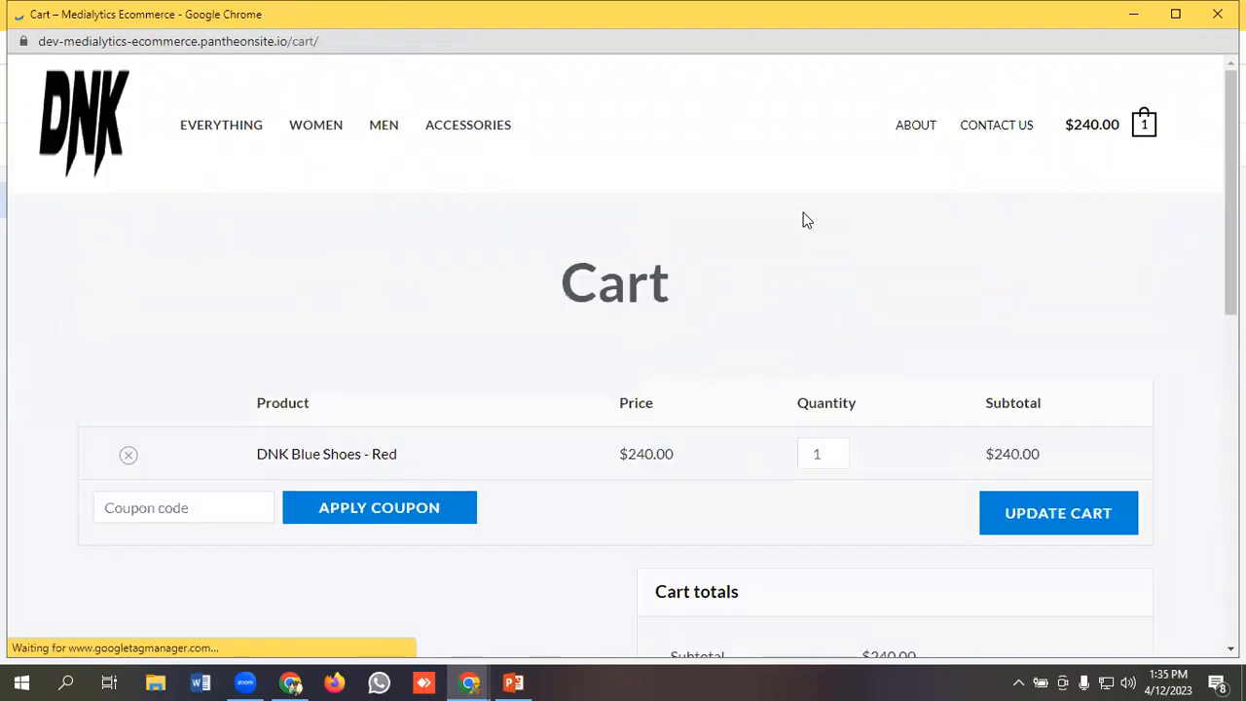
Proceed to checkout and place the order with the pre-filled billing details.
scroll(806, 220, down, 4)
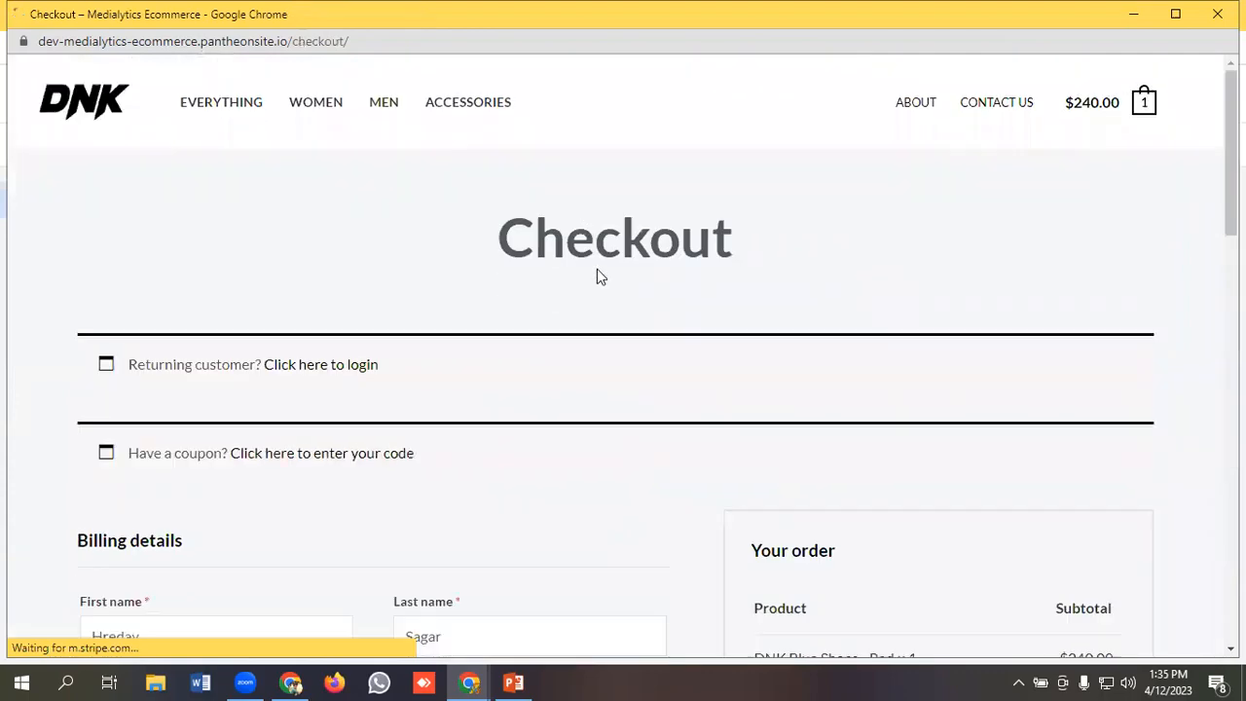
scroll(599, 271, down, 2)
scroll(625, 276, down, 4)
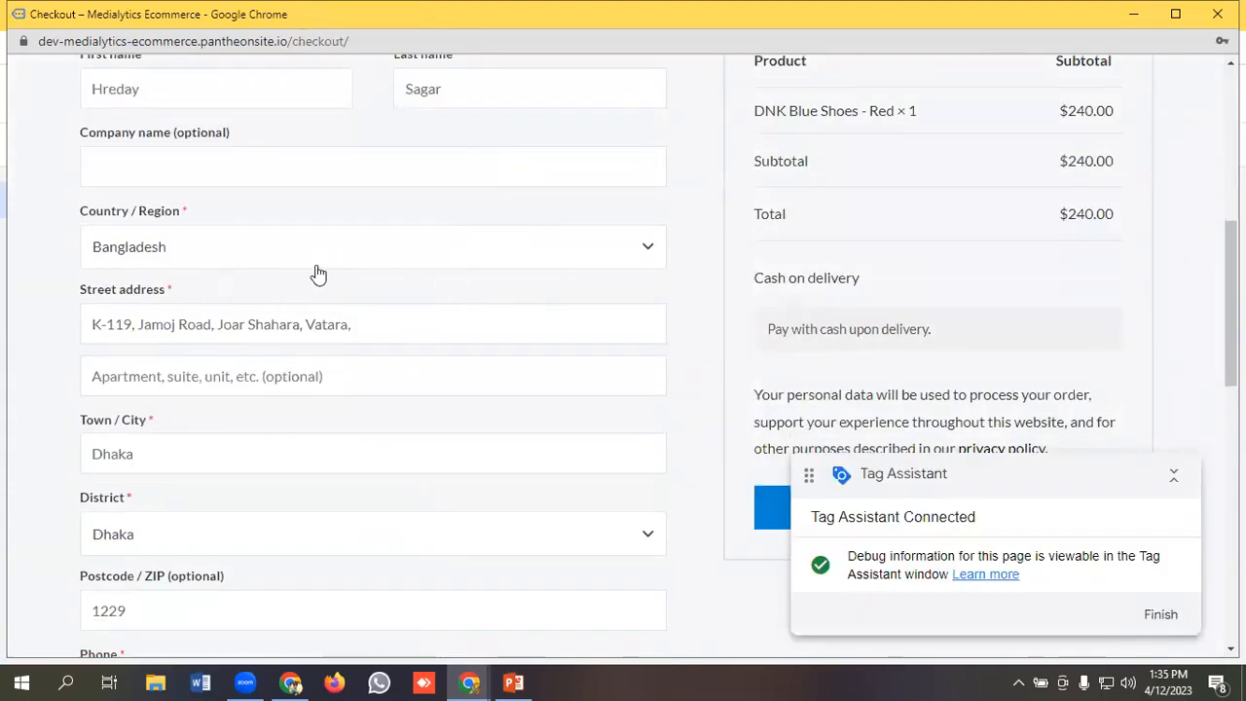
scroll(380, 259, down, 2)
scroll(380, 259, down, 2)
click(967, 144)
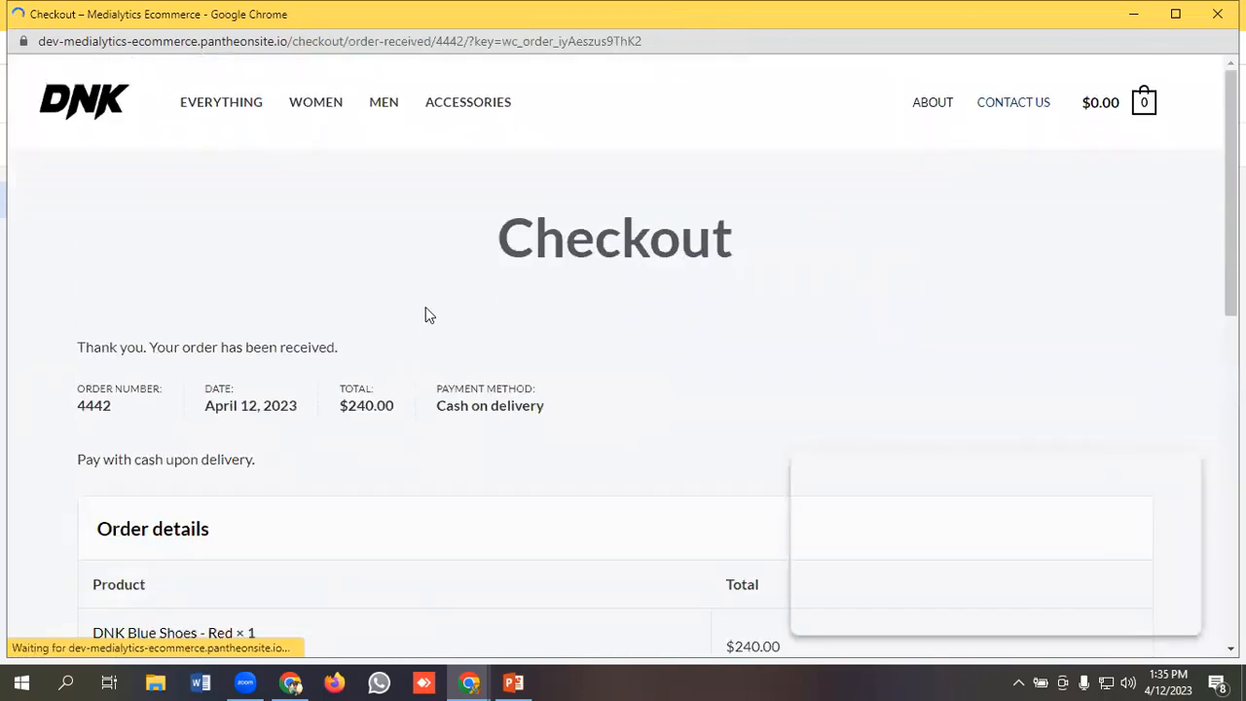
Switch back to Tag Assistant and open the purchase event.
mouse_move(469, 683)
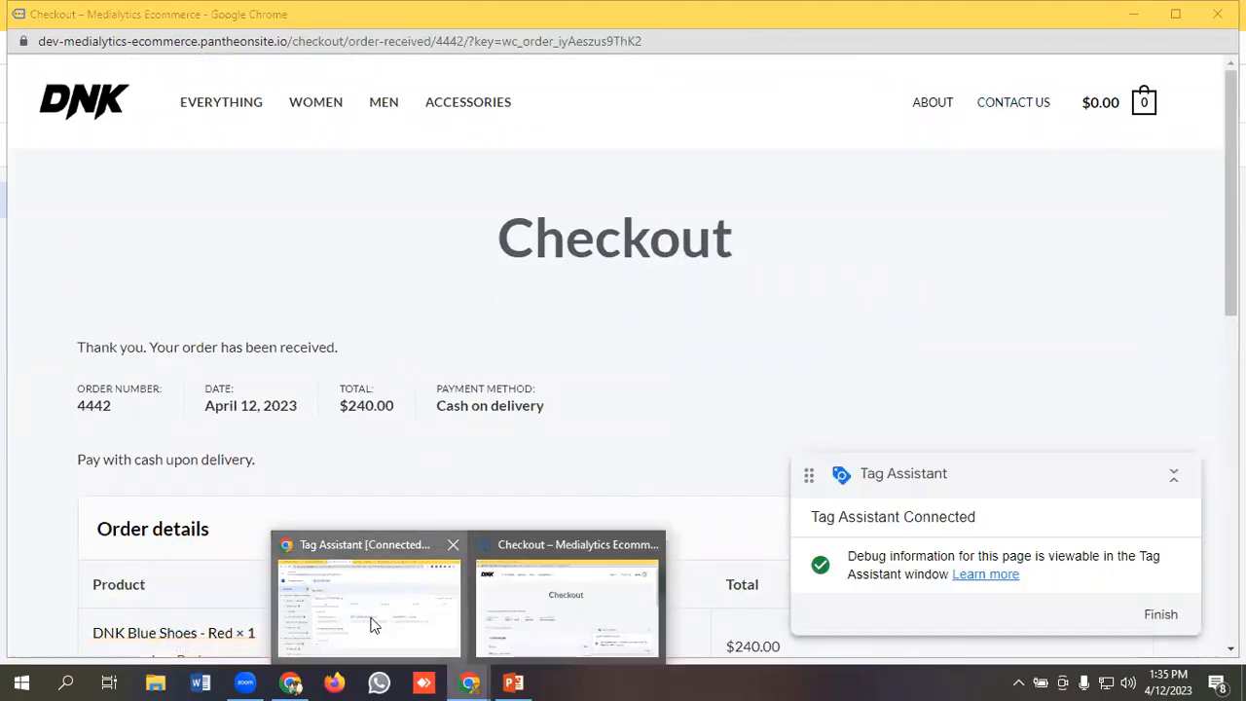
click(373, 623)
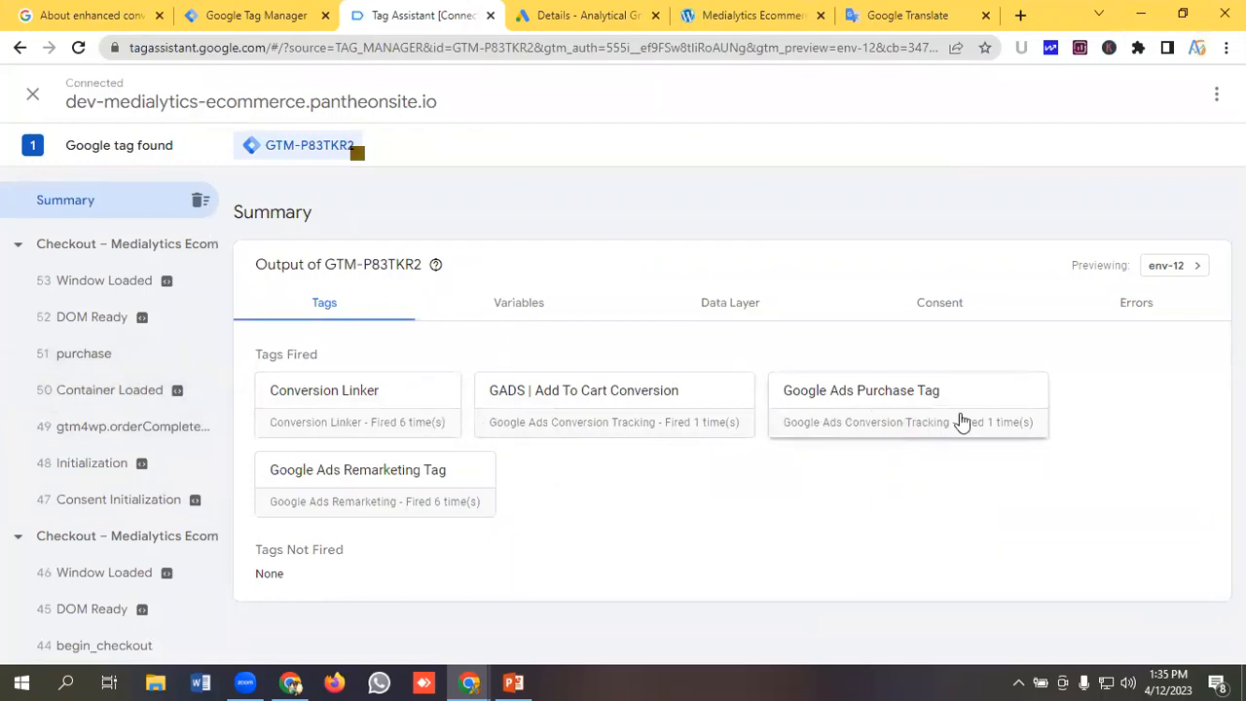
click(92, 363)
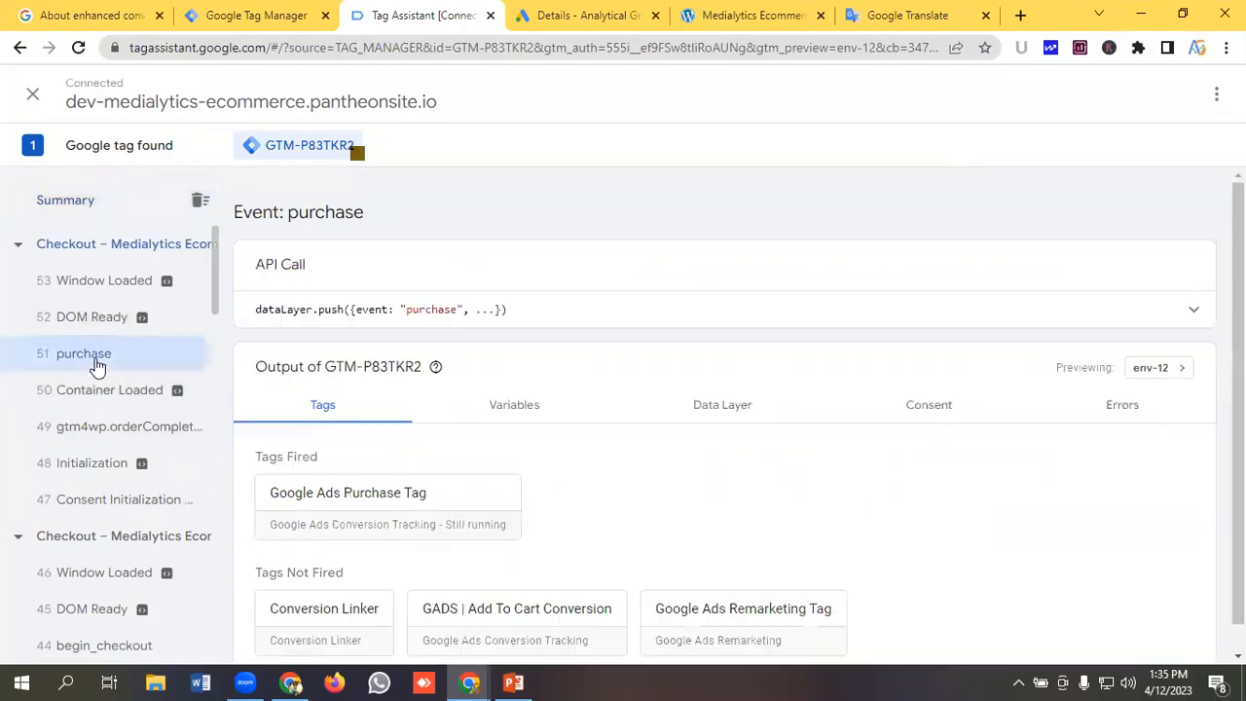
Examine the purchase event's variables, including the customer data layer values and the Enhanced Conversion Data object.
scroll(789, 392, down, 1)
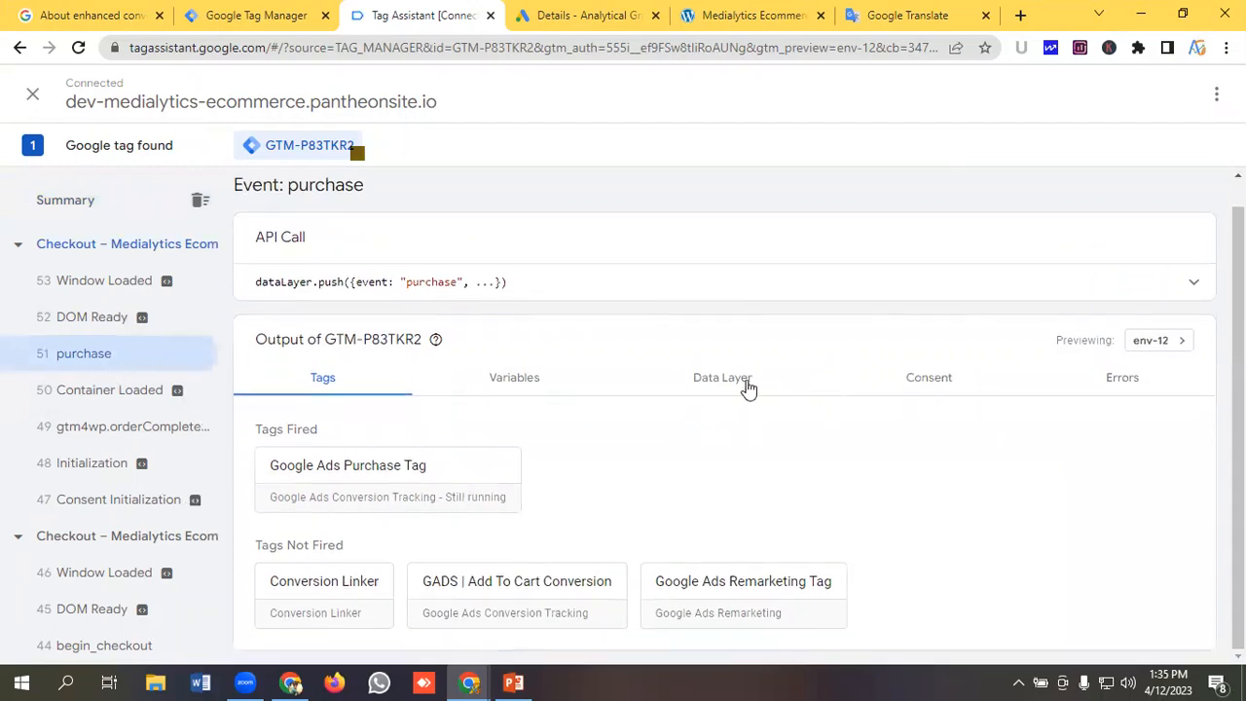
click(504, 384)
scroll(555, 343, down, 1)
scroll(560, 338, down, 1)
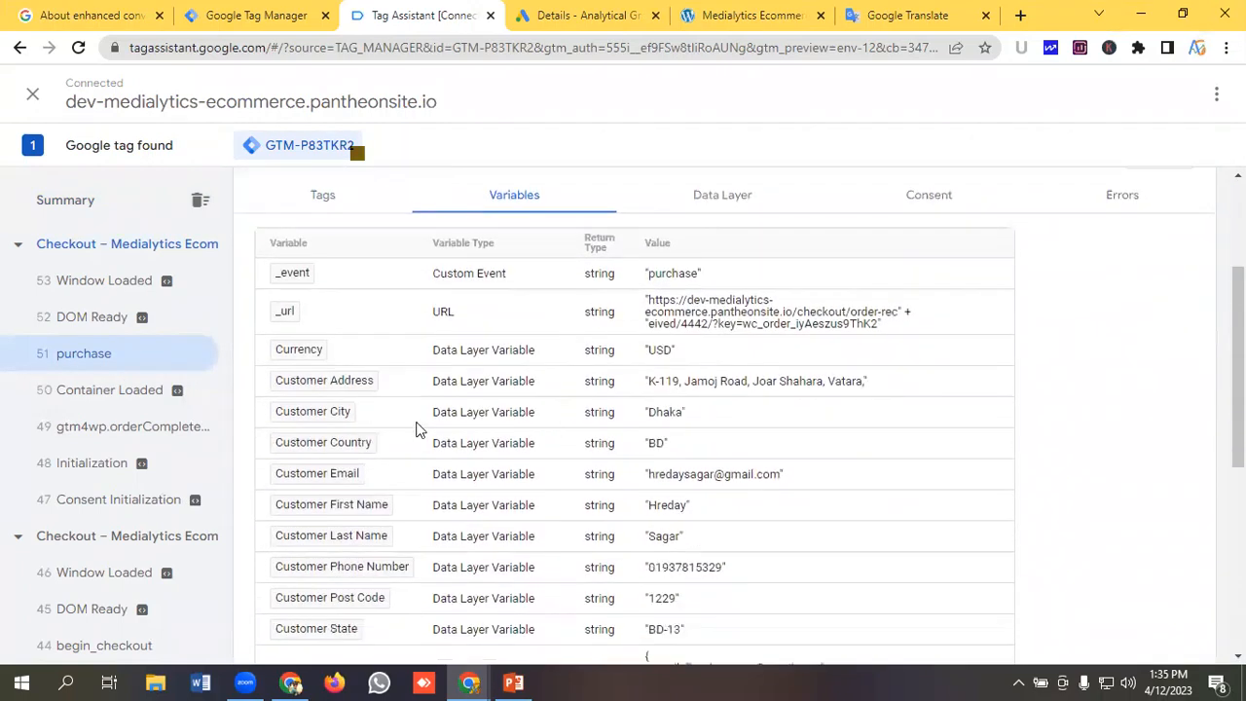
scroll(349, 321, down, 1)
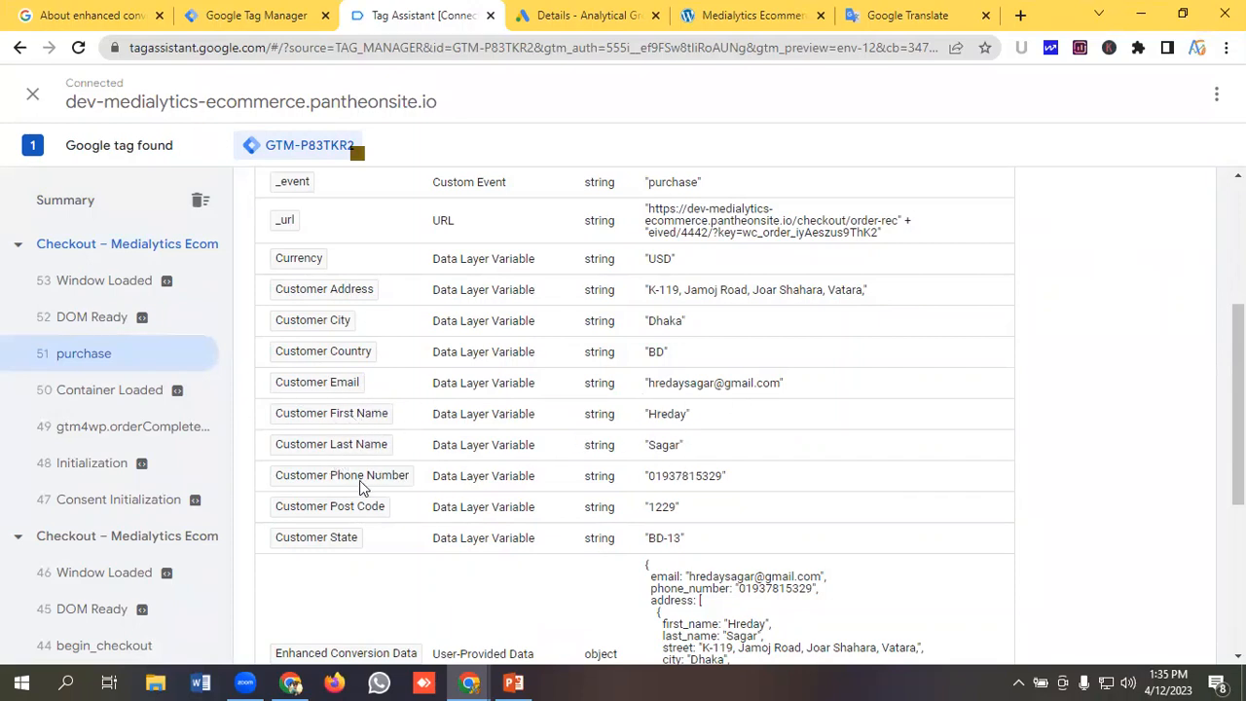
scroll(456, 487, down, 2)
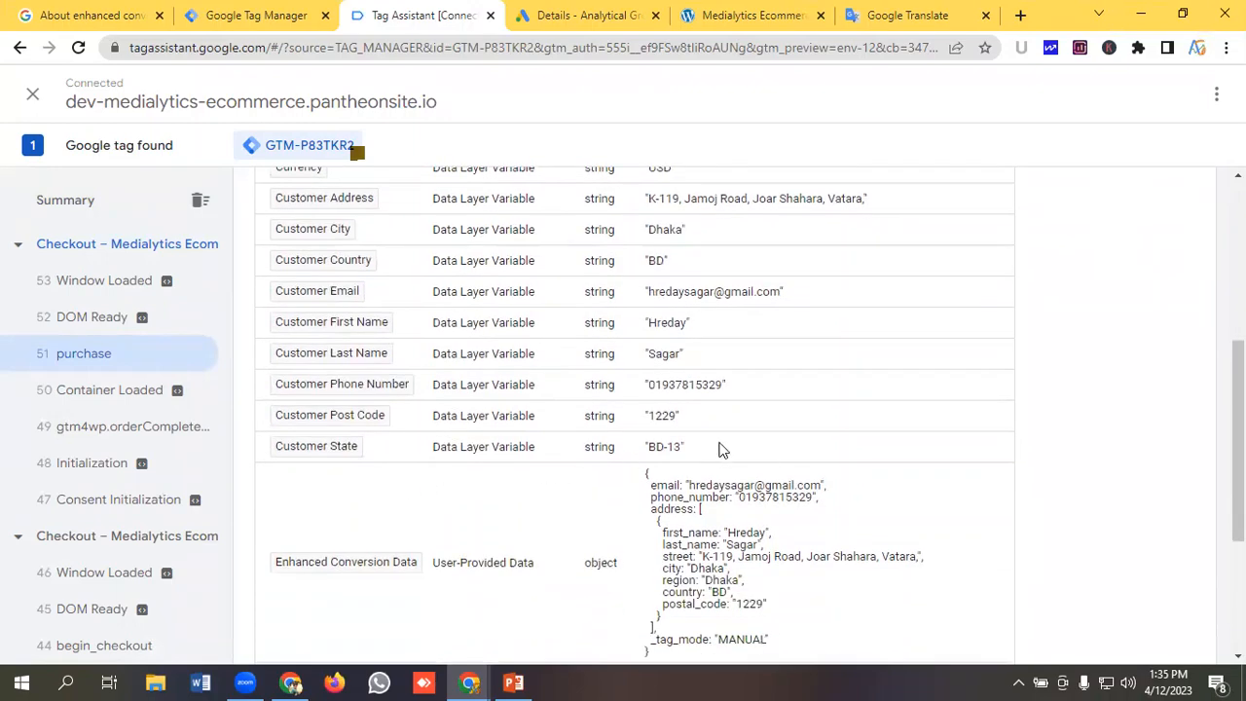
scroll(358, 458, down, 4)
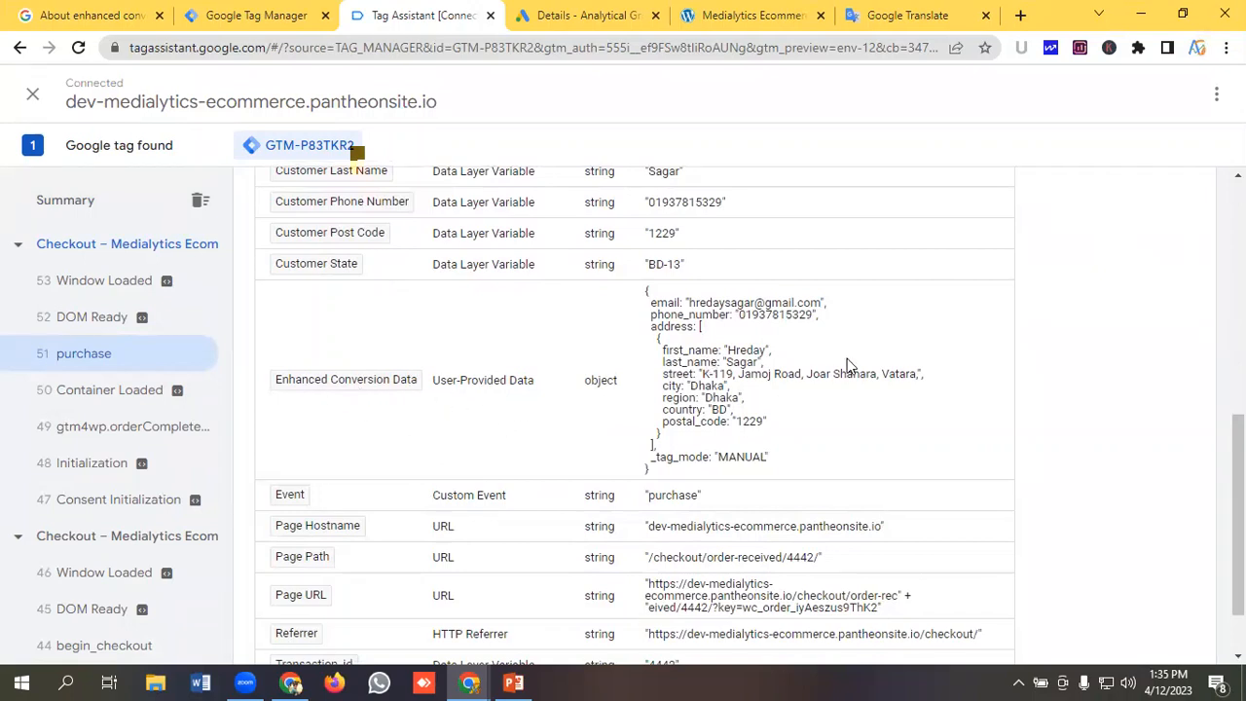
Highlight the Enhanced Conversion Data value and review its user-provided email, phone and address fields.
drag(643, 288, 825, 459)
drag(727, 469, 643, 303)
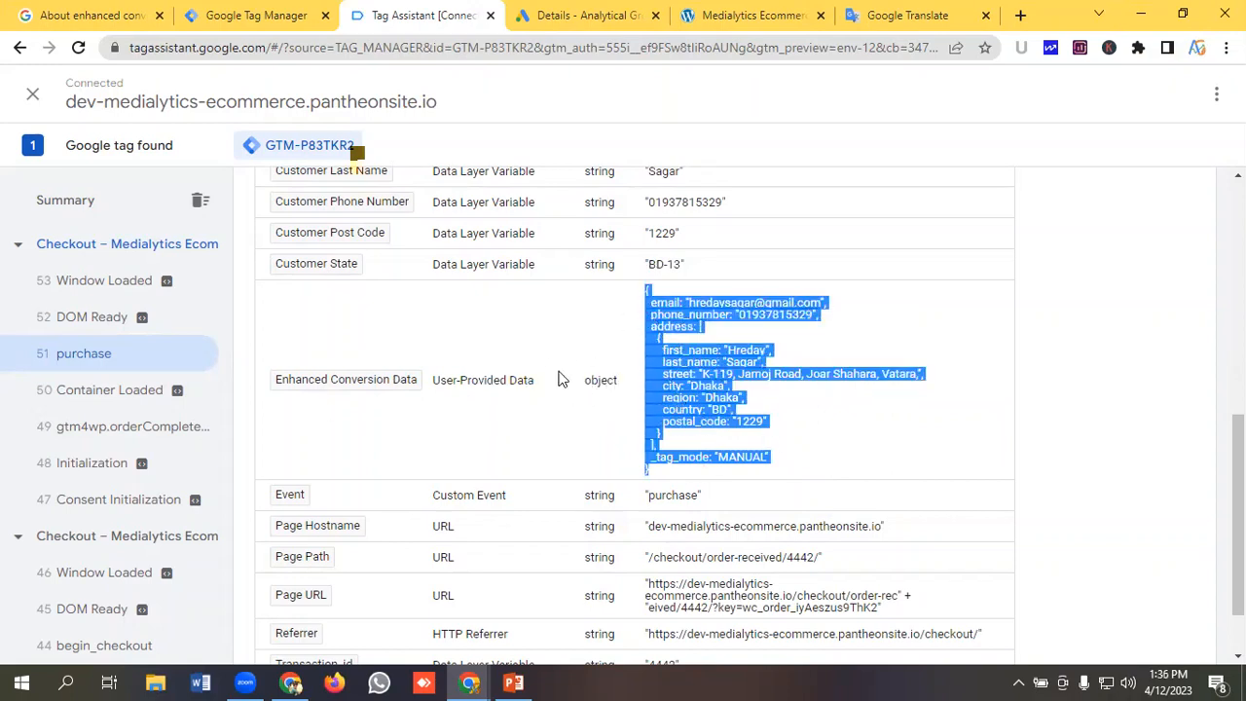
scroll(701, 407, up, 1)
scroll(563, 361, down, 2)
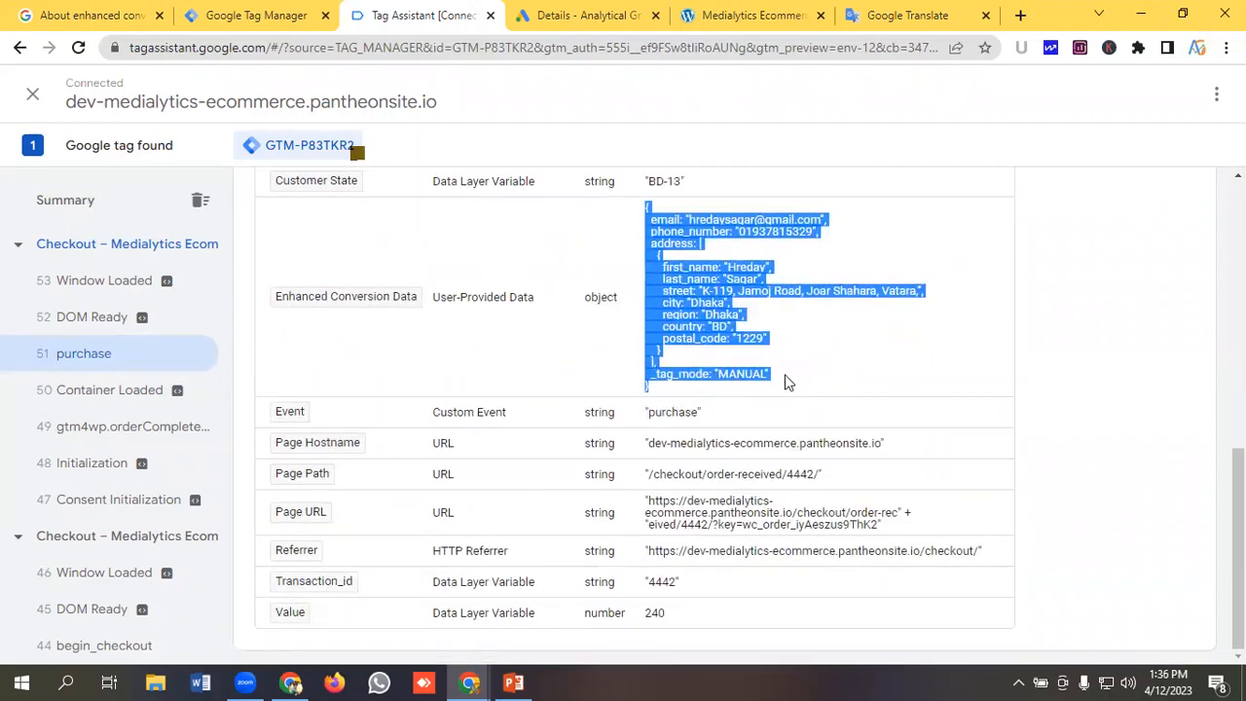
scroll(789, 383, up, 1)
scroll(793, 384, up, 1)
scroll(794, 383, down, 1)
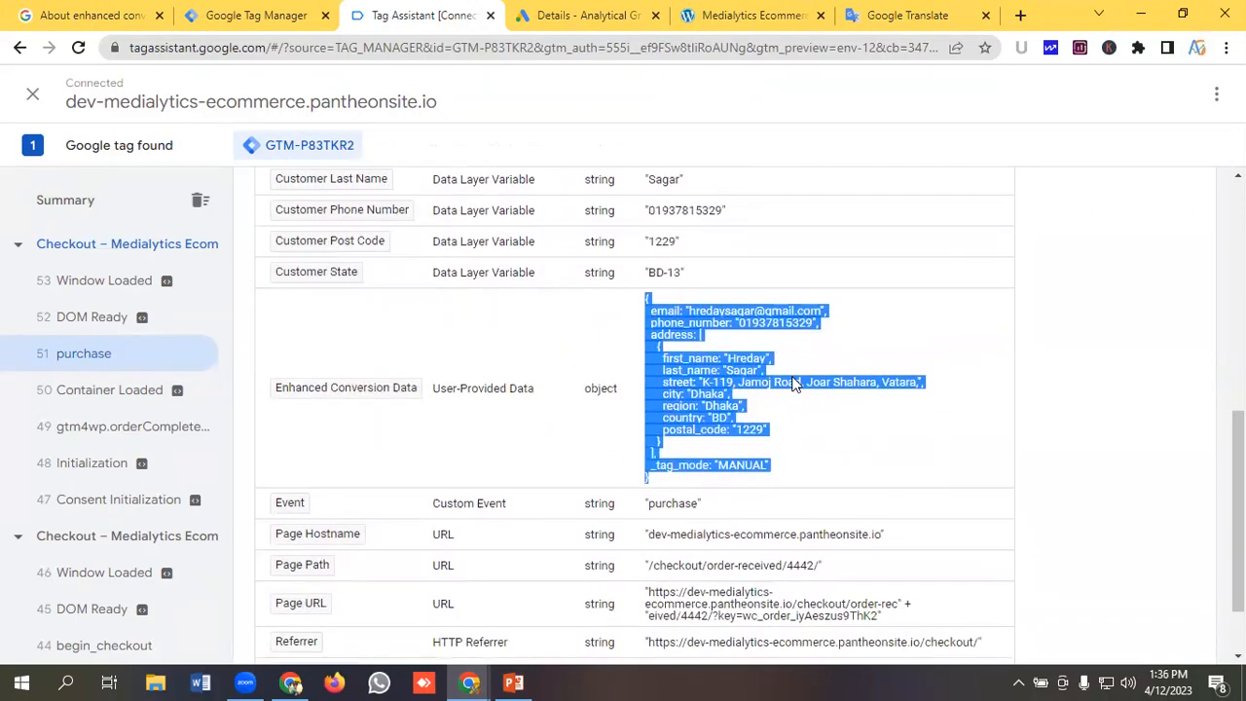